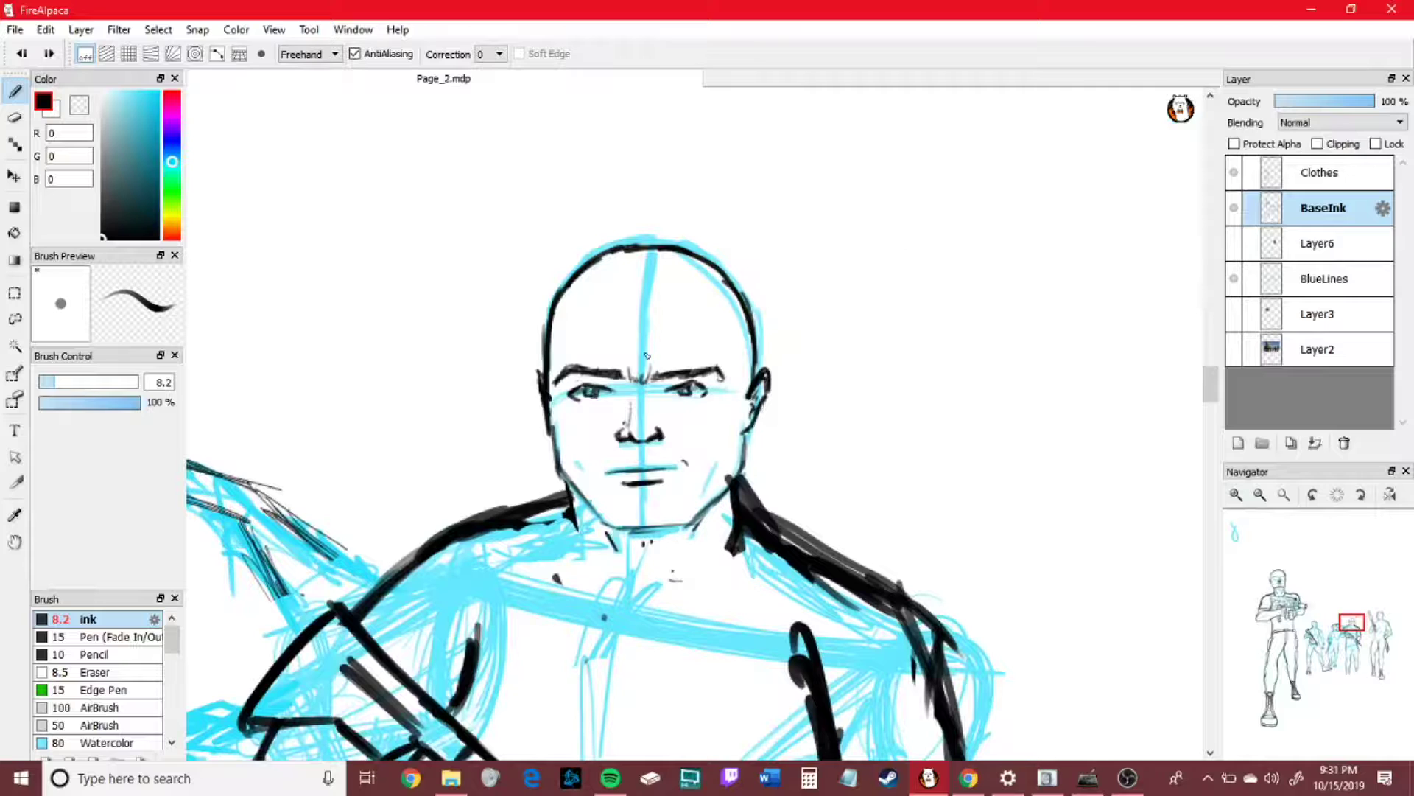
- Ink bolder head, jaw and collarbone lines on the bald rifleman on the BaseInk layer with the 8.2 ink brush
mouse_move(549, 366)
left_mouse_down()
mouse_move(559, 481)
mouse_move(628, 550)
mouse_move(689, 524)
mouse_move(747, 446)
mouse_move(749, 460)
mouse_move(749, 313)
left_mouse_up()
mouse_move(551, 398)
left_mouse_down()
mouse_move(700, 240)
mouse_move(766, 423)
left_mouse_up()
left_click_drag(659, 585, 792, 573)
left_click_drag(548, 542, 614, 568)
- Erase the rough chin and neck-side lines on the rifleman and redraw the neck and jaw edges cleanly
key("e")
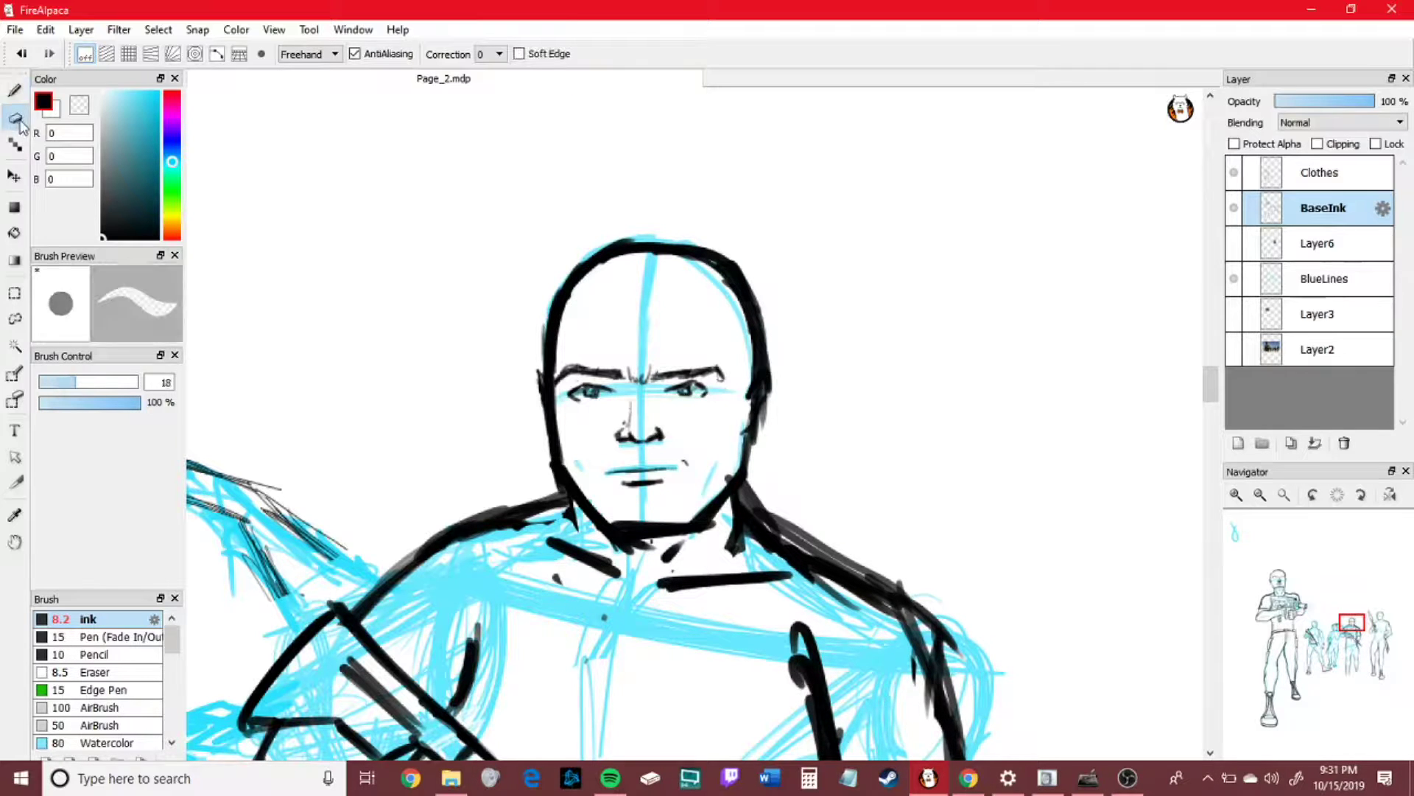
key("b")
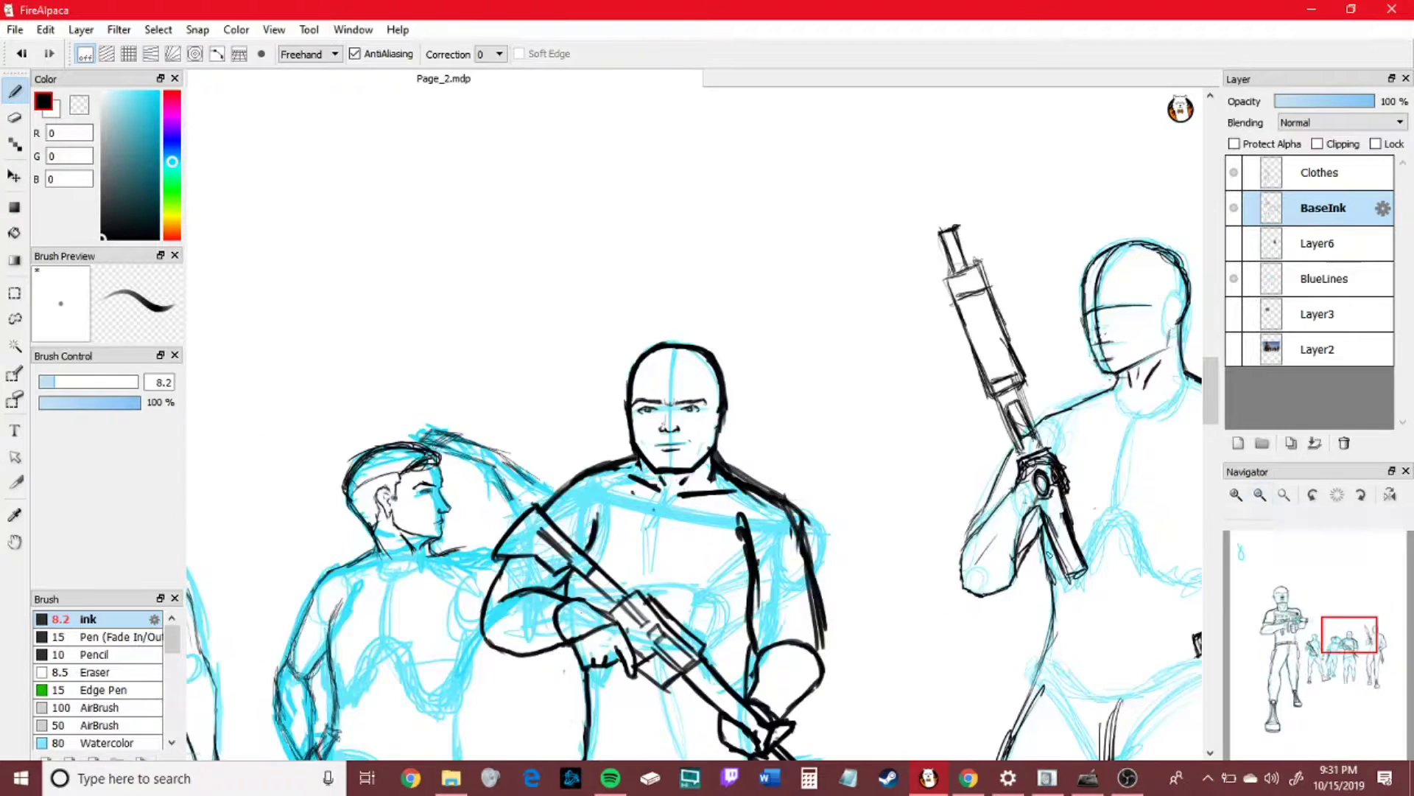
key("e")
mouse_move(550, 526)
left_mouse_down()
mouse_move(483, 552)
mouse_move(565, 523)
mouse_move(528, 460)
mouse_move(573, 512)
left_mouse_up()
mouse_move(547, 450)
left_mouse_down()
mouse_move(607, 541)
mouse_move(700, 541)
left_mouse_up()
left_click_drag(610, 536, 711, 523)
key("b")
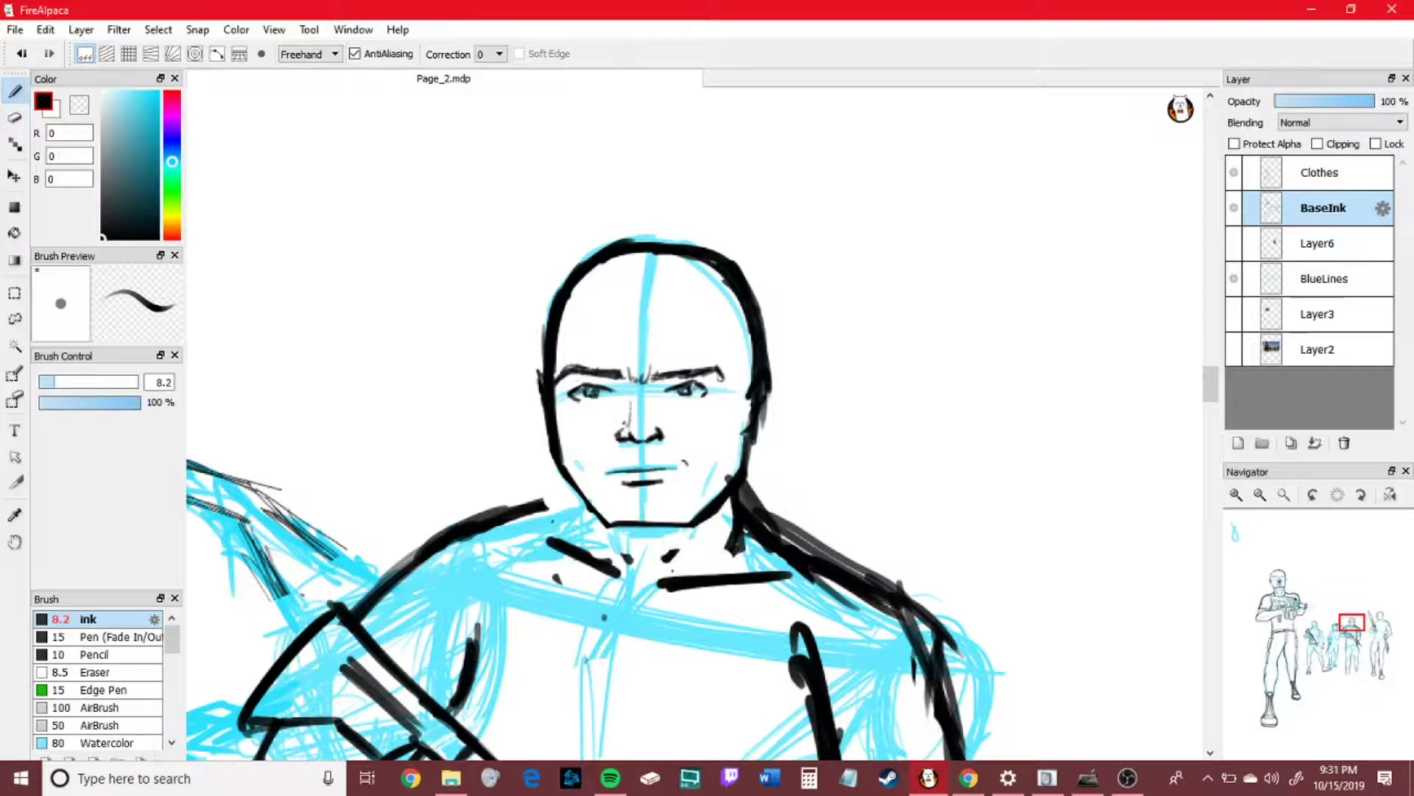
mouse_move(576, 488)
left_mouse_down()
mouse_move(584, 519)
mouse_move(574, 489)
left_mouse_up()
mouse_move(688, 534)
left_mouse_down()
mouse_move(665, 559)
mouse_move(632, 561)
mouse_move(735, 475)
left_mouse_up()
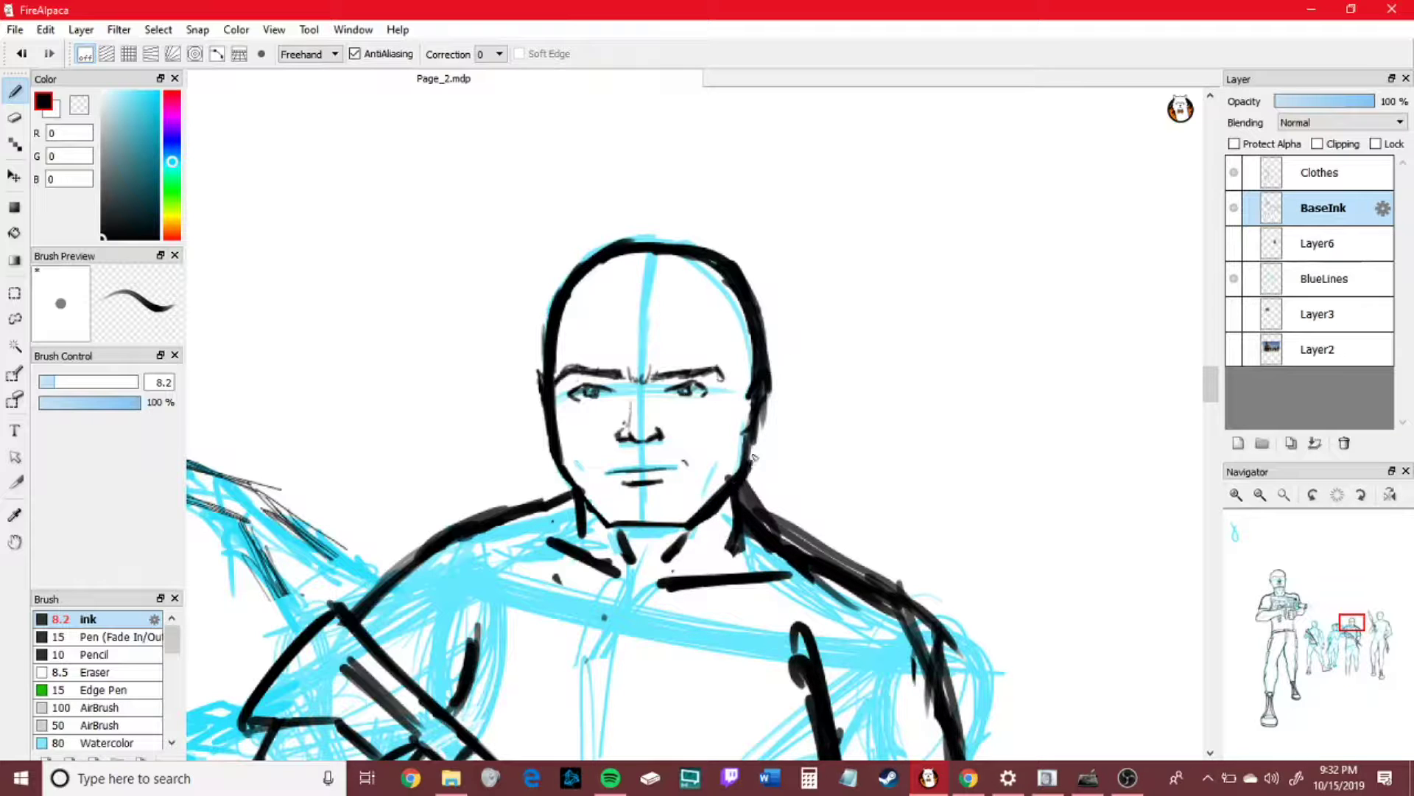
- Erase the doubled shoulder line beside the unarmed side of the neck and re-ink it as one slope
key("e")
mouse_move(721, 467)
left_mouse_down()
mouse_move(799, 564)
mouse_move(854, 596)
mouse_move(758, 508)
mouse_move(814, 545)
left_mouse_up()
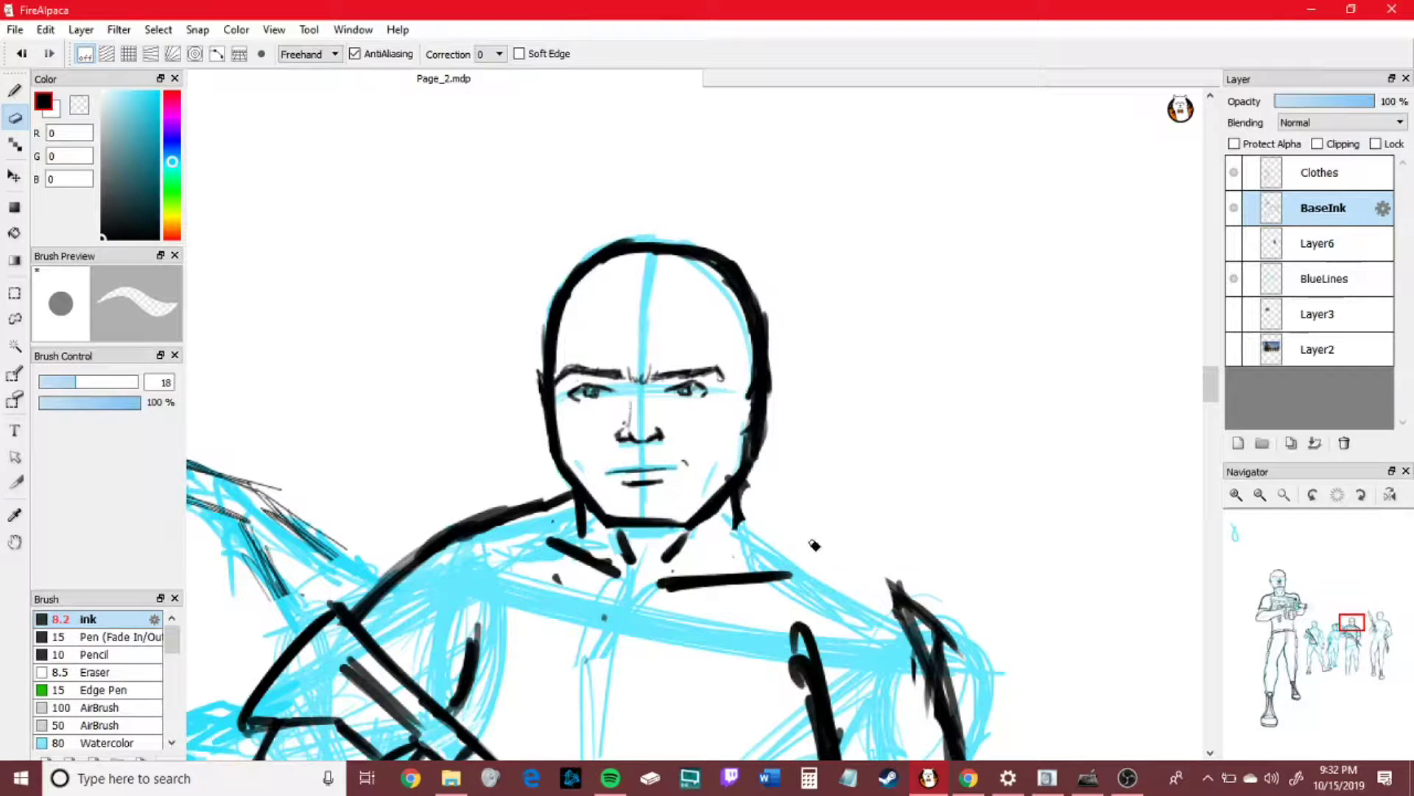
key("b")
mouse_move(746, 490)
left_mouse_down()
mouse_move(737, 545)
mouse_move(810, 545)
mouse_move(920, 601)
left_mouse_up()
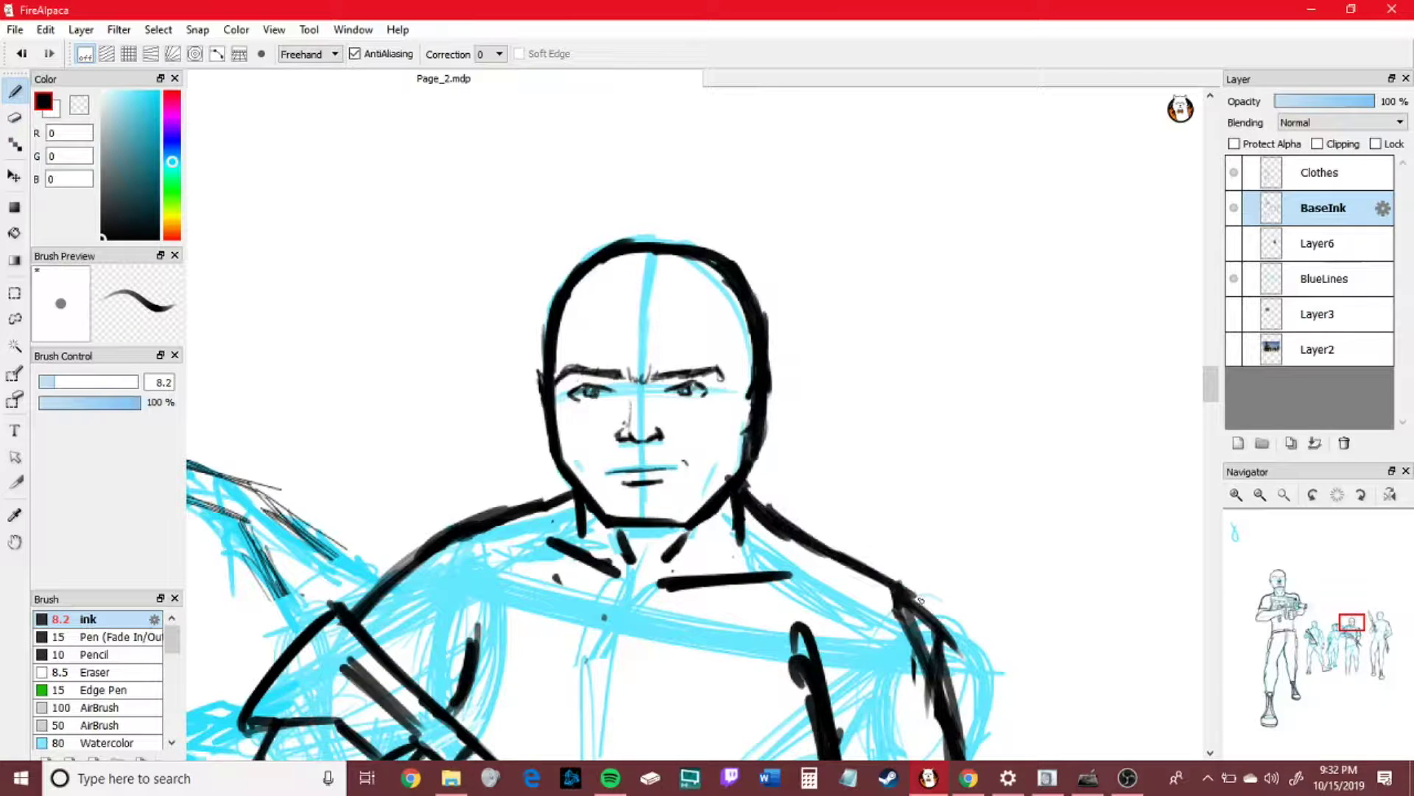
- Ink the rifleman's visible ear and adjoining head edge, and clean up the corner where jaw meets neck
left_click(1260, 494)
key("e")
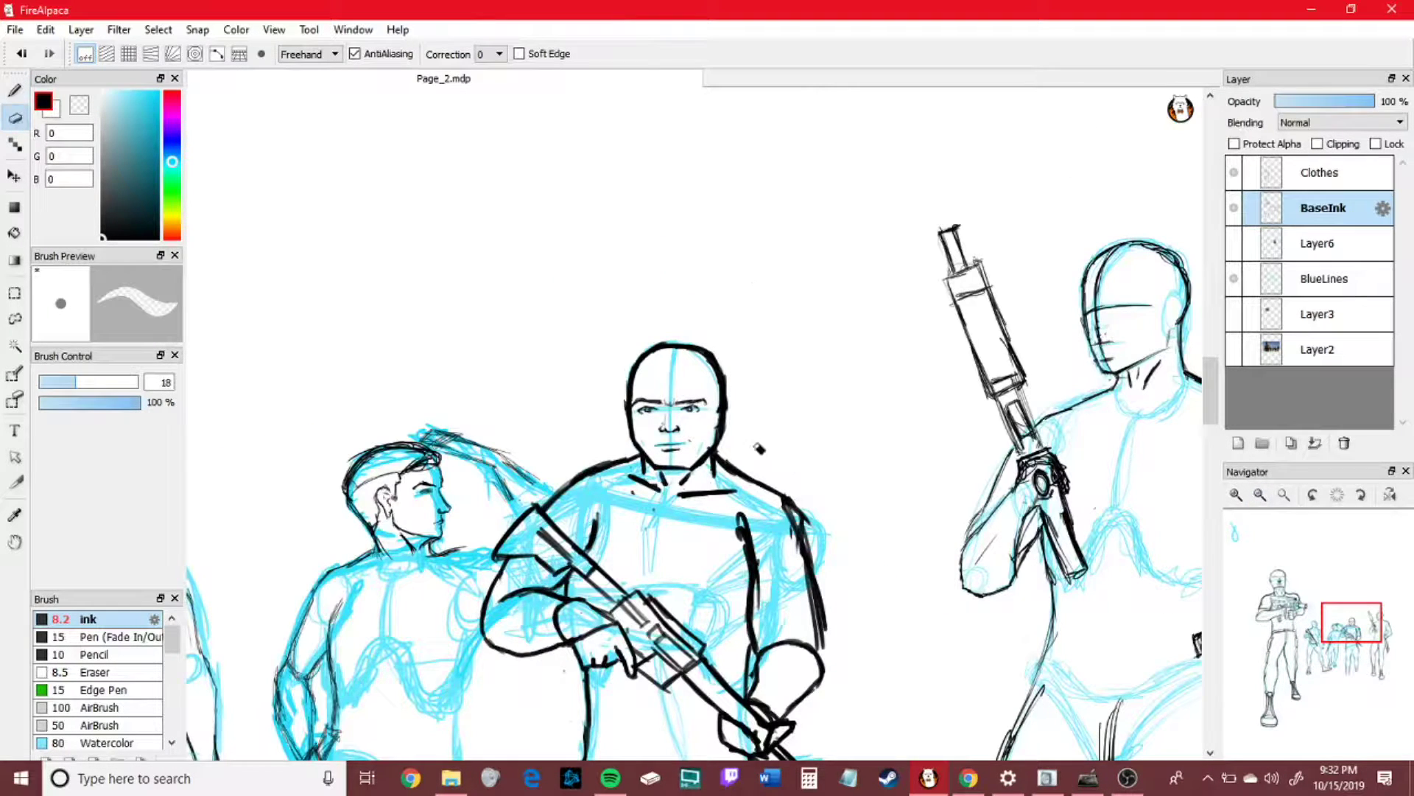
scroll(737, 388, "up", 3)
key("b")
mouse_move(775, 365)
left_mouse_down()
mouse_move(794, 401)
mouse_move(757, 471)
left_mouse_up()
left_click_drag(787, 309, 774, 357)
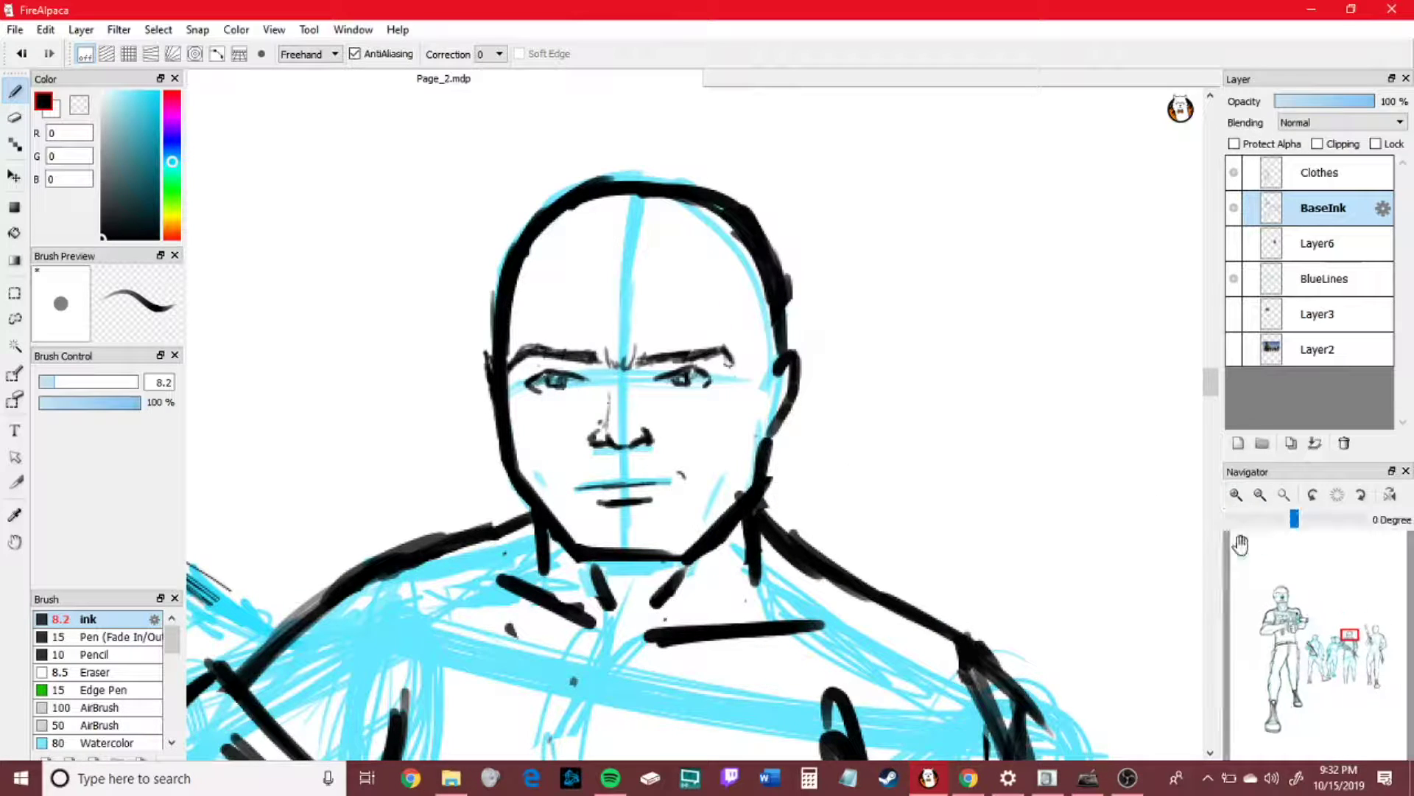
left_click(1260, 495)
left_click(1260, 494)
left_click(1261, 495)
key("e")
left_click_drag(733, 510, 741, 515)
- Erase the rough shoulder and upper-arm lines on the barrel-side arm and re-ink the arm's inner contour
left_click(1237, 494)
left_click(1236, 495)
left_click(1237, 494)
left_click(1237, 494)
left_click_drag(1345, 635, 1355, 643)
mouse_move(635, 304)
left_mouse_down()
mouse_move(648, 299)
mouse_move(678, 397)
left_mouse_up()
left_click_drag(719, 341, 706, 307)
left_click_drag(714, 404, 711, 372)
left_click_drag(553, 317, 586, 512)
left_click(17, 93)
mouse_move(569, 412)
left_mouse_down()
mouse_move(582, 549)
mouse_move(569, 574)
left_mouse_up()
left_click_drag(566, 358, 586, 453)
- Erase the arm's rough outer line and re-ink the rounded shoulder and outer contour down towards the elbow
key("e")
mouse_move(689, 354)
left_mouse_down()
mouse_move(758, 553)
mouse_move(732, 609)
left_mouse_up()
key("b")
left_click_drag(691, 302, 696, 398)
mouse_move(667, 274)
left_mouse_down()
mouse_move(671, 428)
mouse_move(703, 438)
left_mouse_up()
mouse_move(696, 390)
left_mouse_down()
mouse_move(731, 582)
mouse_move(721, 624)
left_mouse_up()
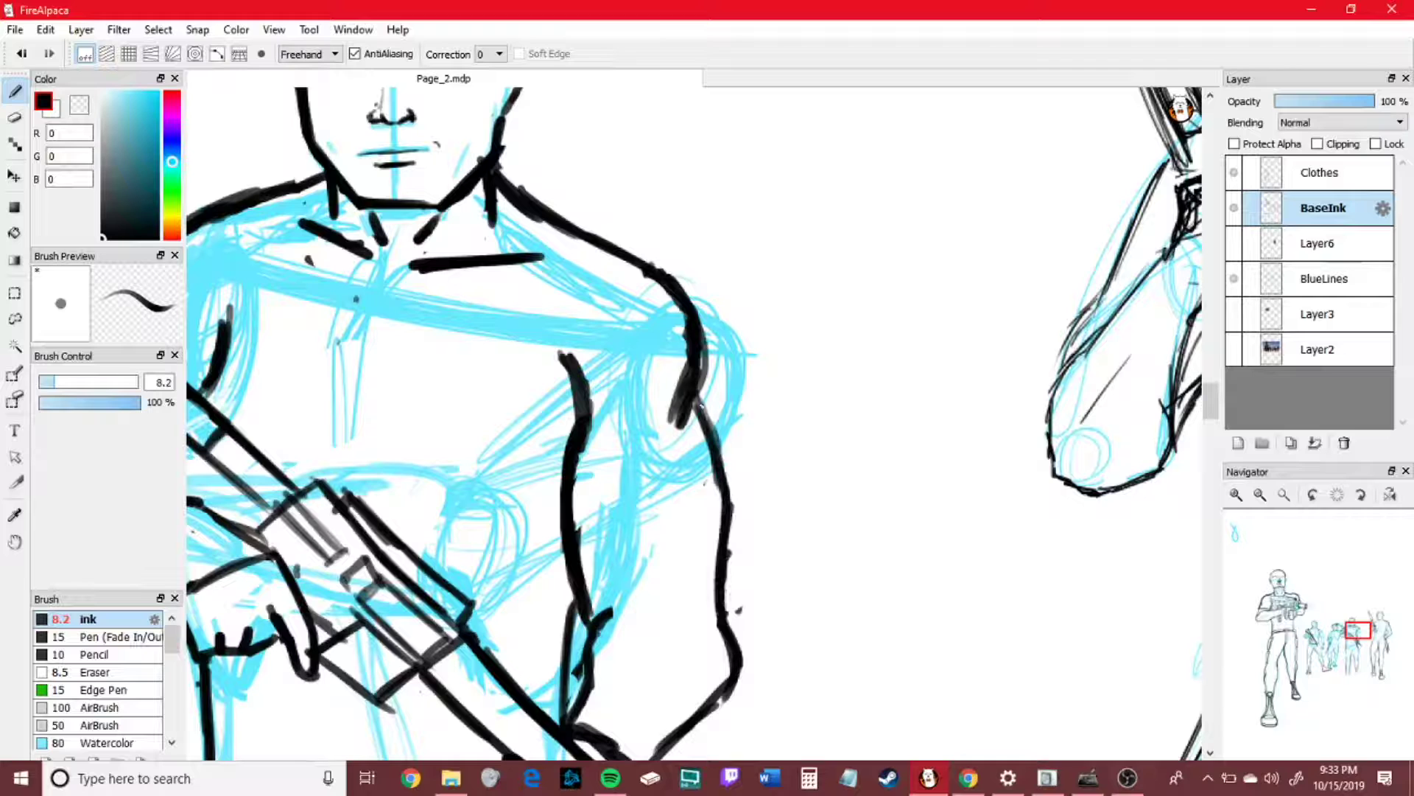
- Refine the elbow crease, the hand gripping the front of the rifle, and the barrel tip, erasing overlapping lines
left_click(1358, 650)
left_click_drag(669, 351, 704, 322)
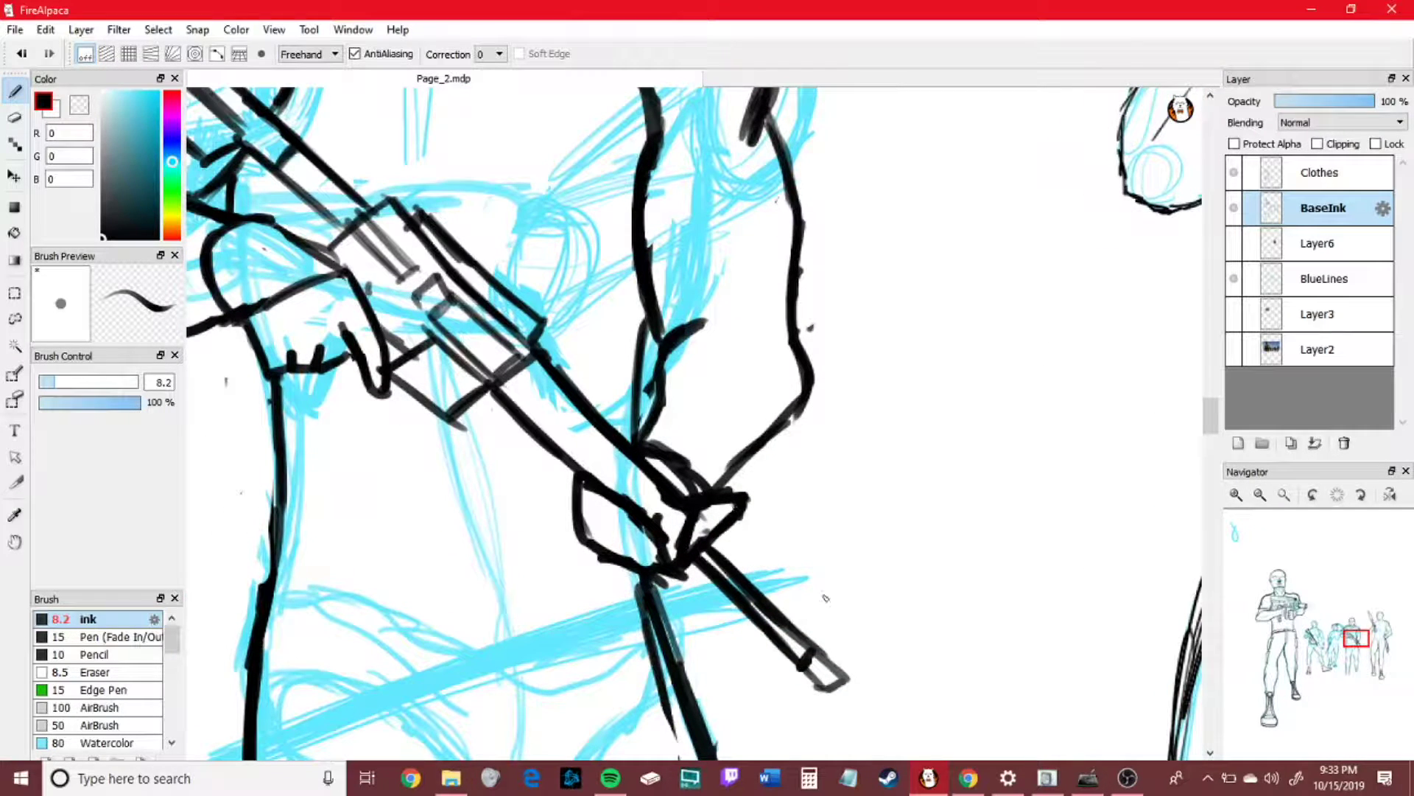
key("e")
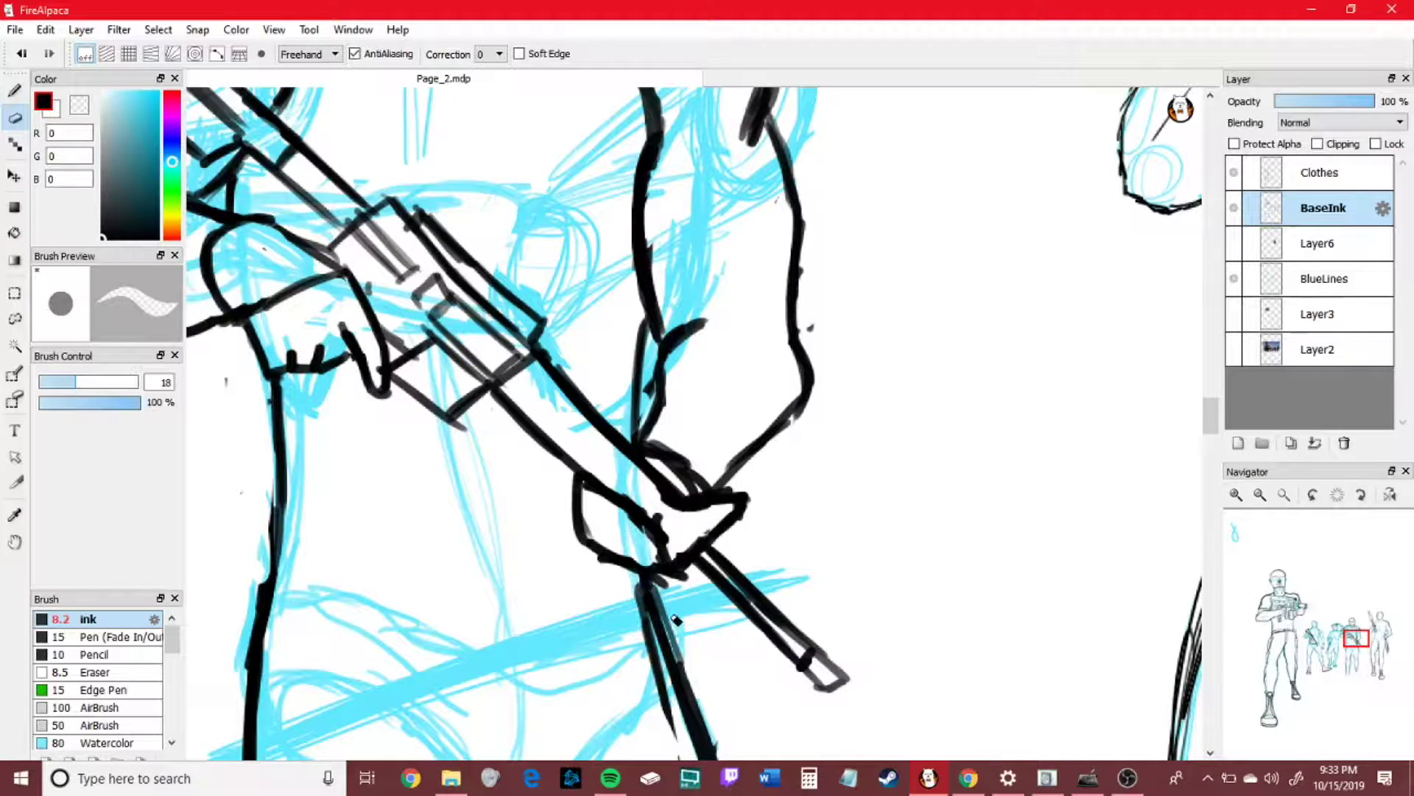
key("b")
left_click_drag(687, 507, 741, 555)
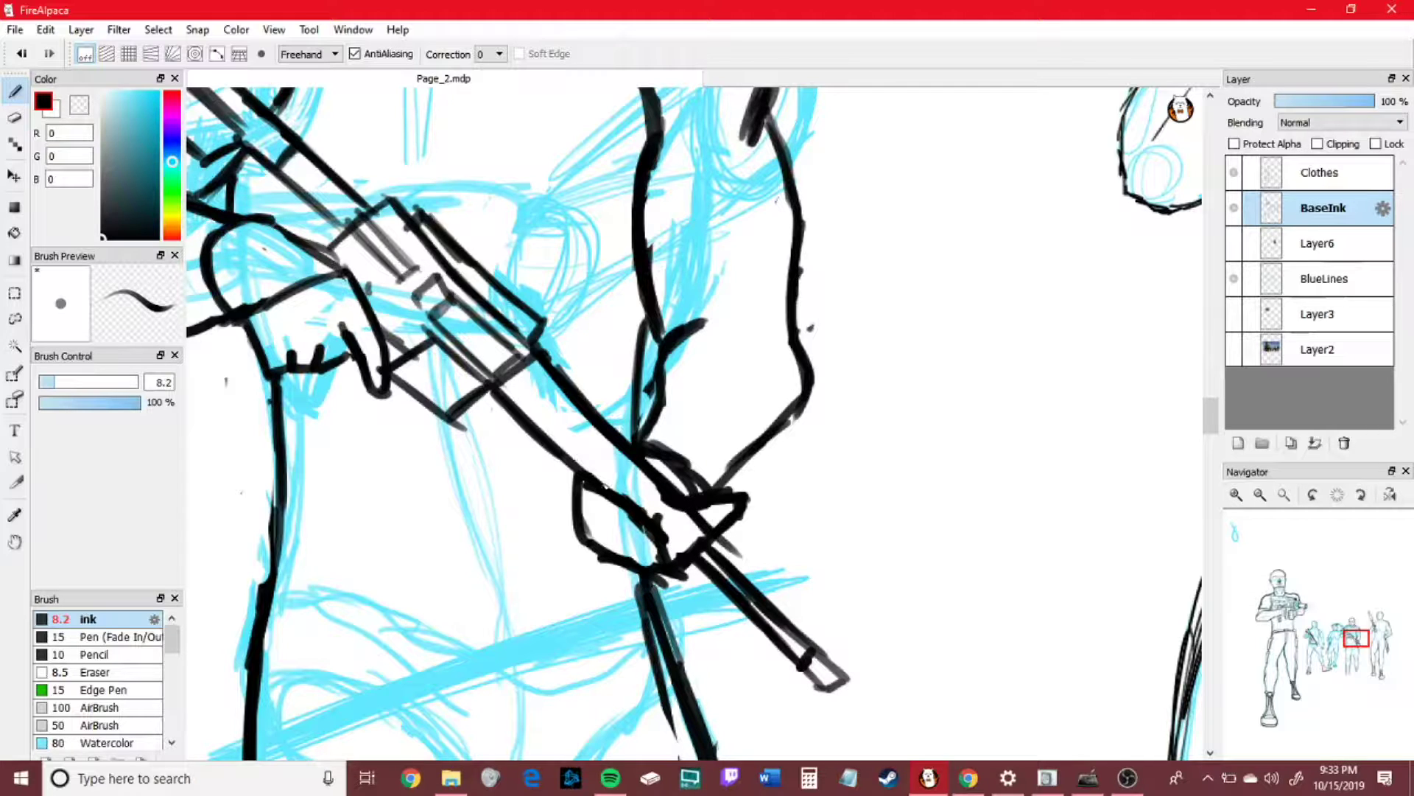
key("e")
mouse_move(584, 476)
left_mouse_down()
mouse_move(665, 534)
mouse_move(668, 560)
left_mouse_up()
key("b")
left_click_drag(816, 671, 833, 679)
- Ink the rifleman's thighs, crotch and knees over the blue sketch, and touch up the shoulder line
double_click(1260, 495)
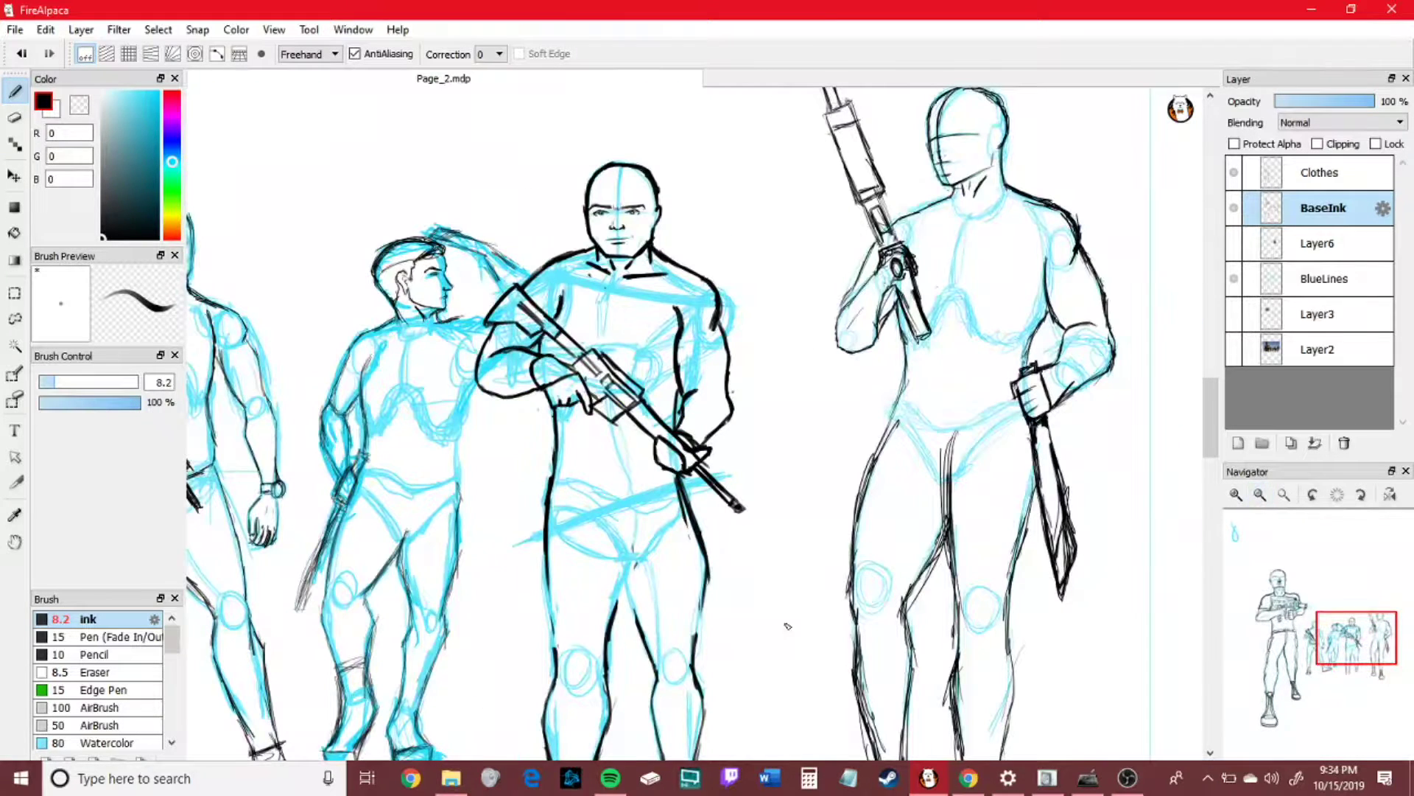
left_click_drag(632, 579, 630, 524)
left_click_drag(548, 561, 557, 654)
left_click_drag(628, 587, 641, 627)
mouse_move(706, 583)
left_mouse_down()
mouse_move(694, 652)
mouse_move(695, 632)
left_mouse_up()
left_click_drag(703, 549, 696, 632)
left_click_drag(683, 480, 695, 641)
left_click_drag(688, 508, 696, 619)
mouse_move(685, 496)
left_mouse_down()
mouse_move(711, 610)
mouse_move(702, 631)
mouse_move(691, 487)
left_mouse_up()
left_click(15, 117)
key("b")
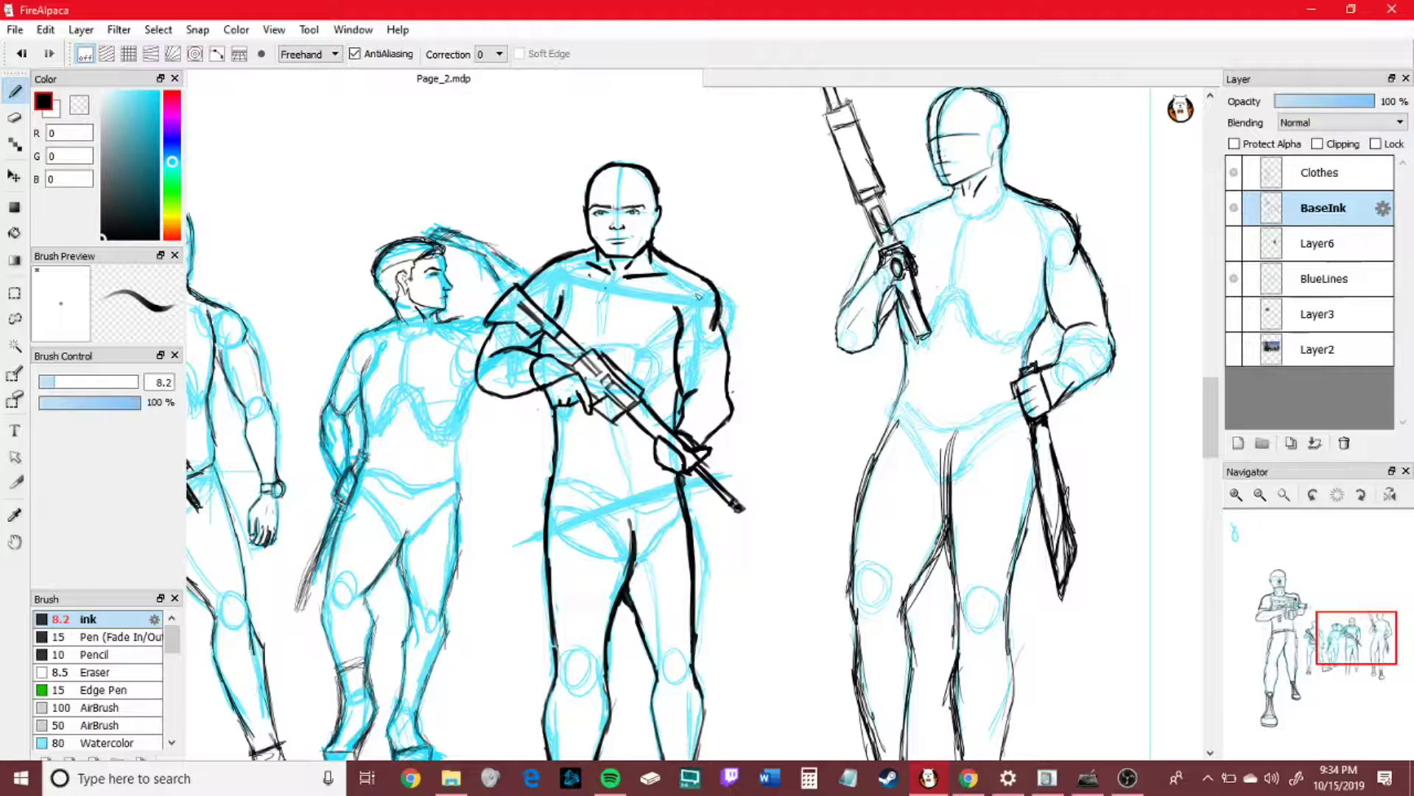
left_click_drag(719, 330, 690, 270)
- Ink the boot on the rifleman's nearer leg with a cuff, shaft and rounded toe, and clean inside the toe
left_click(1260, 495)
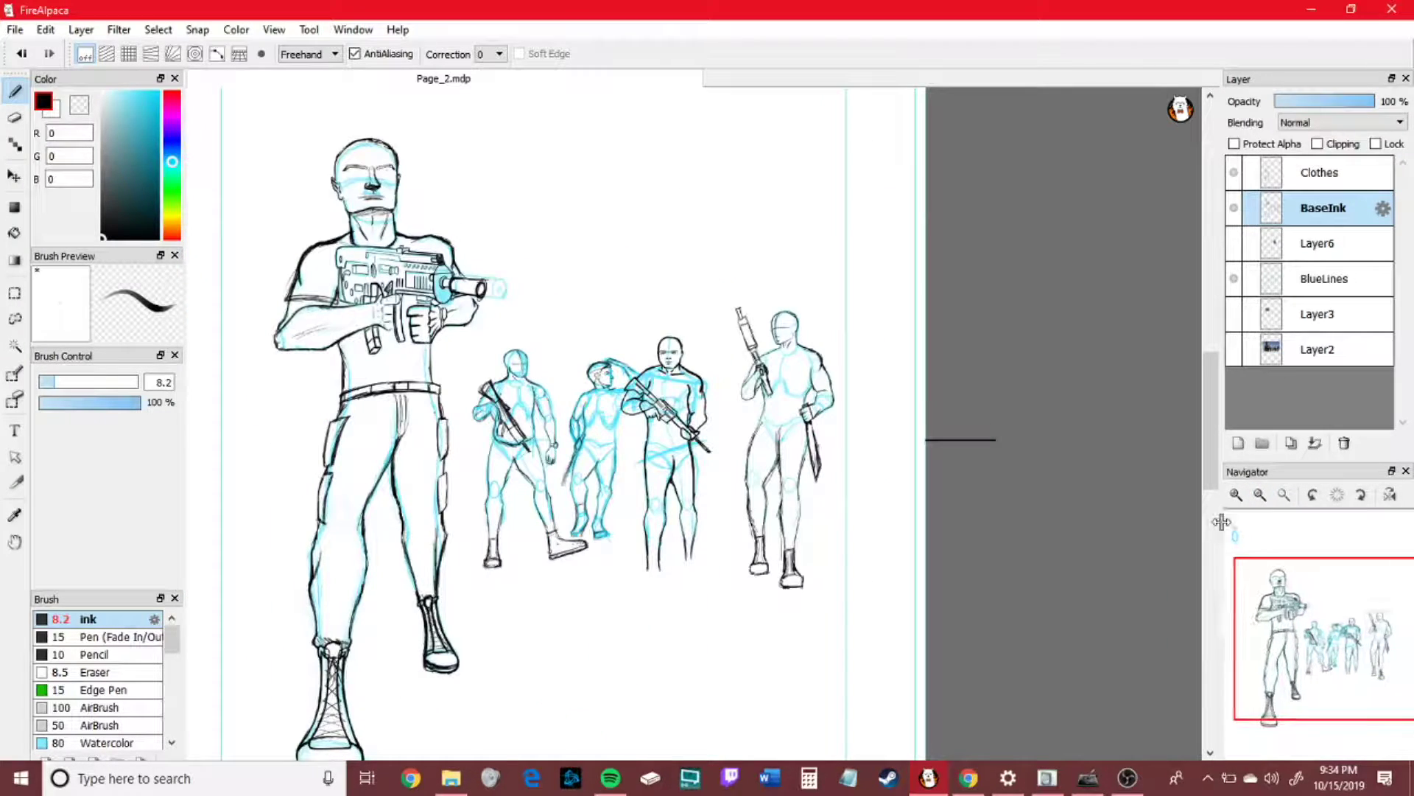
left_click(1236, 496)
left_click_drag(1346, 648, 1349, 673)
mouse_move(625, 545)
left_mouse_down()
mouse_move(653, 618)
mouse_move(681, 601)
mouse_move(624, 566)
mouse_move(653, 607)
mouse_move(682, 601)
left_mouse_up()
left_click_drag(625, 489, 625, 562)
mouse_move(658, 514)
left_mouse_down()
mouse_move(670, 558)
mouse_move(622, 583)
left_mouse_up()
left_click(16, 119)
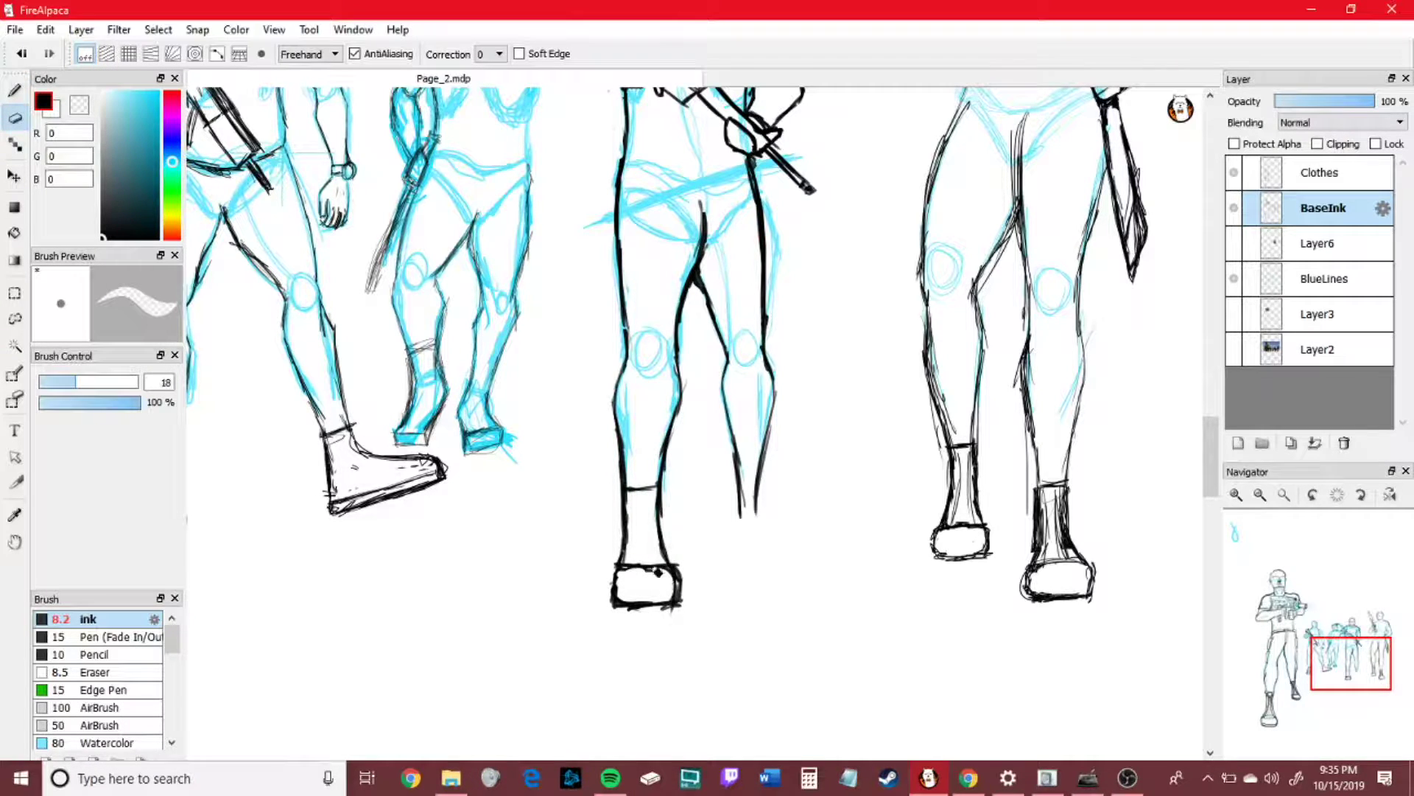
- Try a narrow boot with a cuff and small toe on the rifleman's other leg
key("b")
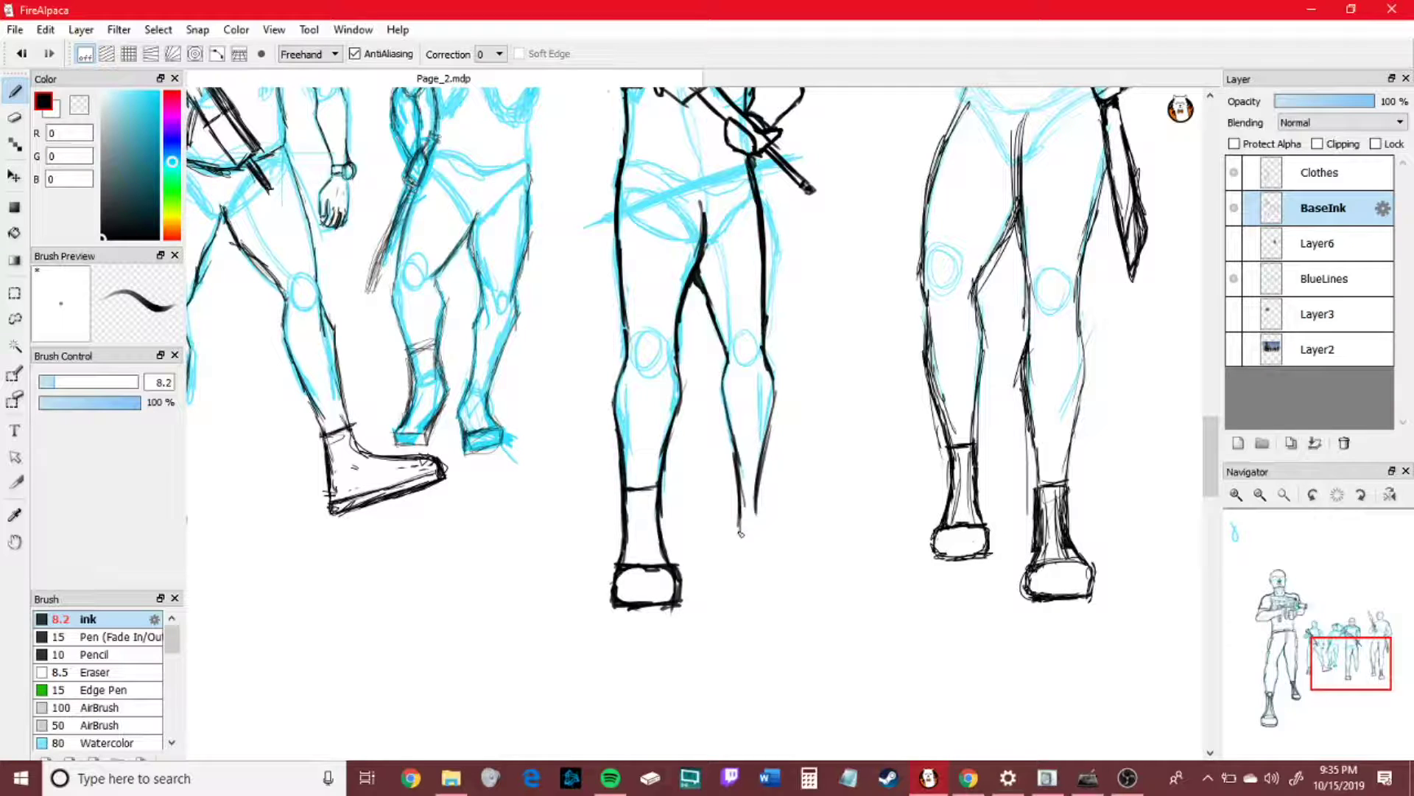
mouse_move(747, 558)
left_mouse_down()
mouse_move(780, 545)
mouse_move(744, 571)
mouse_move(782, 541)
mouse_move(755, 505)
mouse_move(767, 471)
mouse_move(762, 525)
left_mouse_up()
left_click_drag(762, 476, 771, 545)
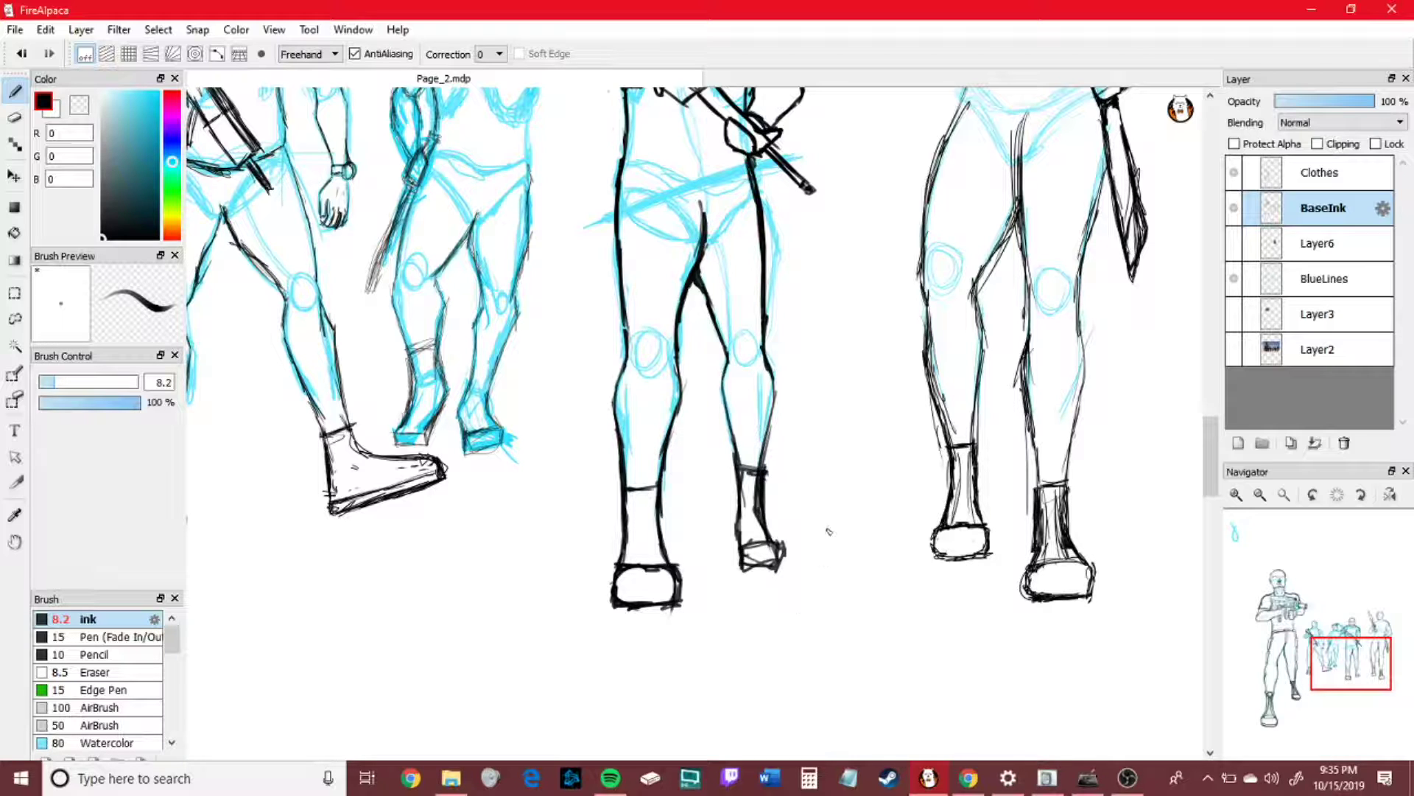
- Erase the narrow boot and re-ink the lower leg and boot with thicker, wider outlines
key("e")
mouse_move(744, 457)
left_mouse_down()
mouse_move(740, 508)
mouse_move(767, 567)
left_mouse_up()
left_click_drag(773, 516, 784, 560)
key("b")
left_click_drag(736, 446, 741, 504)
left_click_drag(725, 379, 738, 534)
mouse_move(781, 383)
left_mouse_down()
mouse_move(766, 512)
mouse_move(735, 561)
left_mouse_up()
mouse_move(766, 495)
left_mouse_down()
mouse_move(767, 538)
mouse_move(790, 543)
left_mouse_up()
left_click_drag(789, 544, 788, 574)
left_click_drag(759, 489, 775, 530)
mouse_move(762, 466)
left_mouse_down()
mouse_move(783, 542)
mouse_move(724, 434)
left_mouse_up()
- Erase stray lines inside the redrawn boot, and ink its cuff plus the vertical shaft details on both boots
key("e")
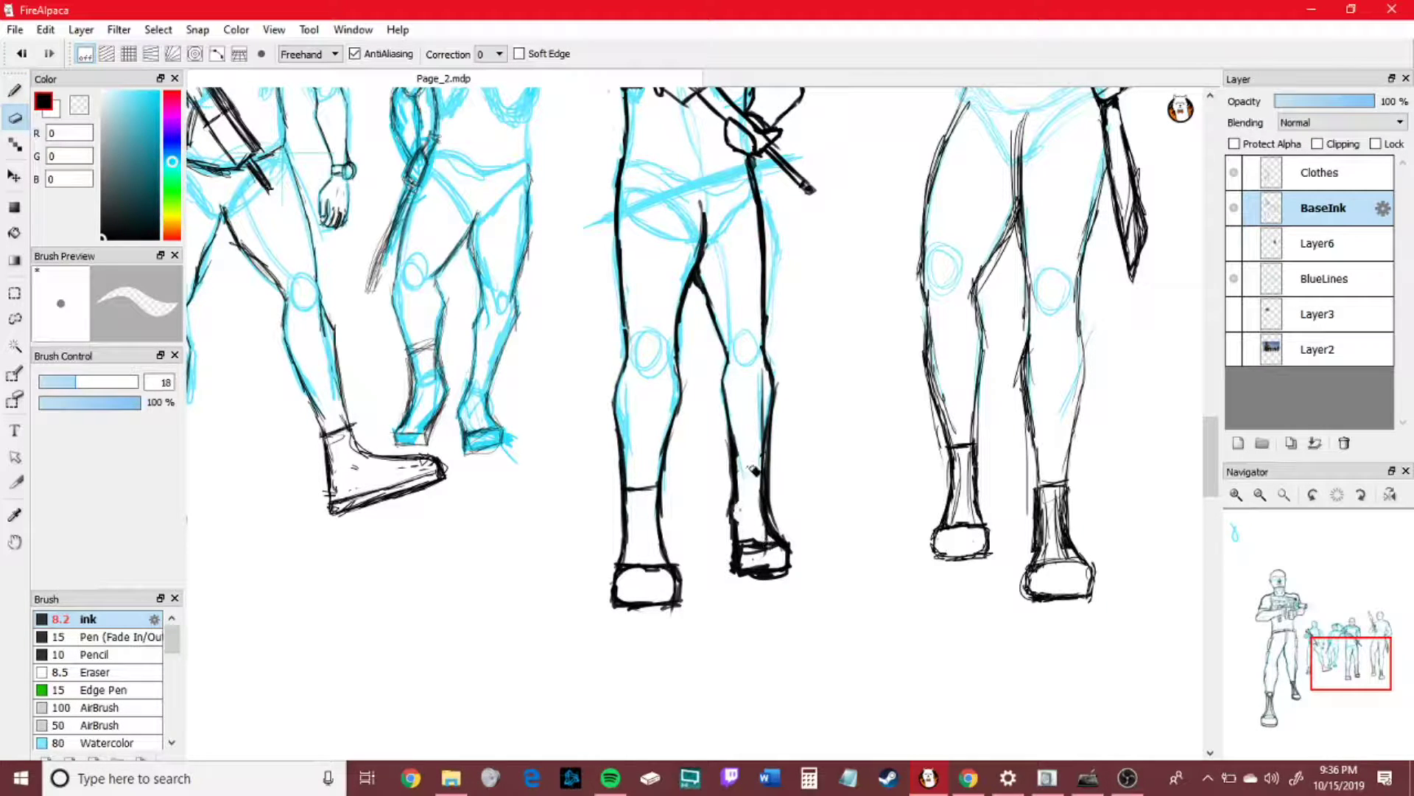
left_click_drag(747, 465, 744, 467)
left_click_drag(763, 377, 769, 534)
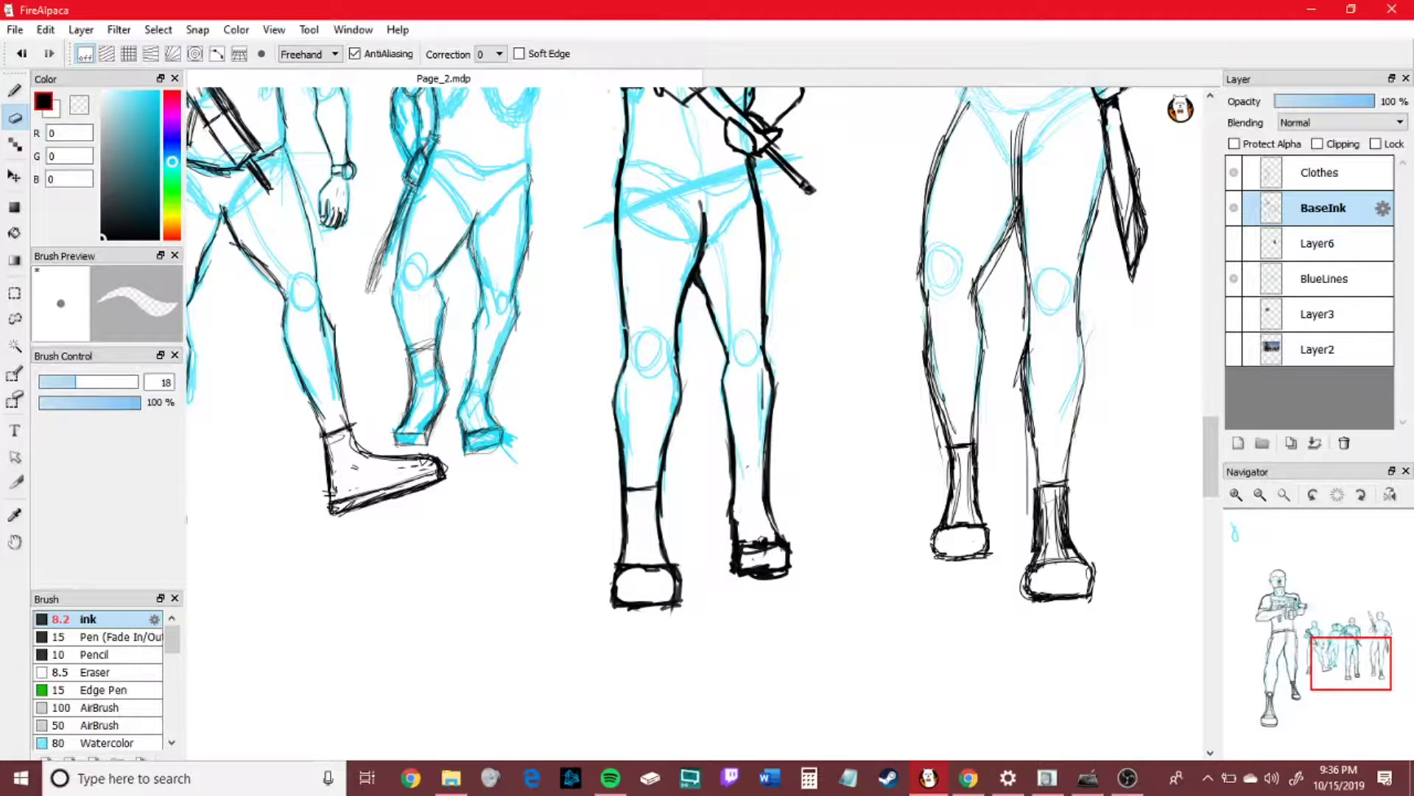
key("b")
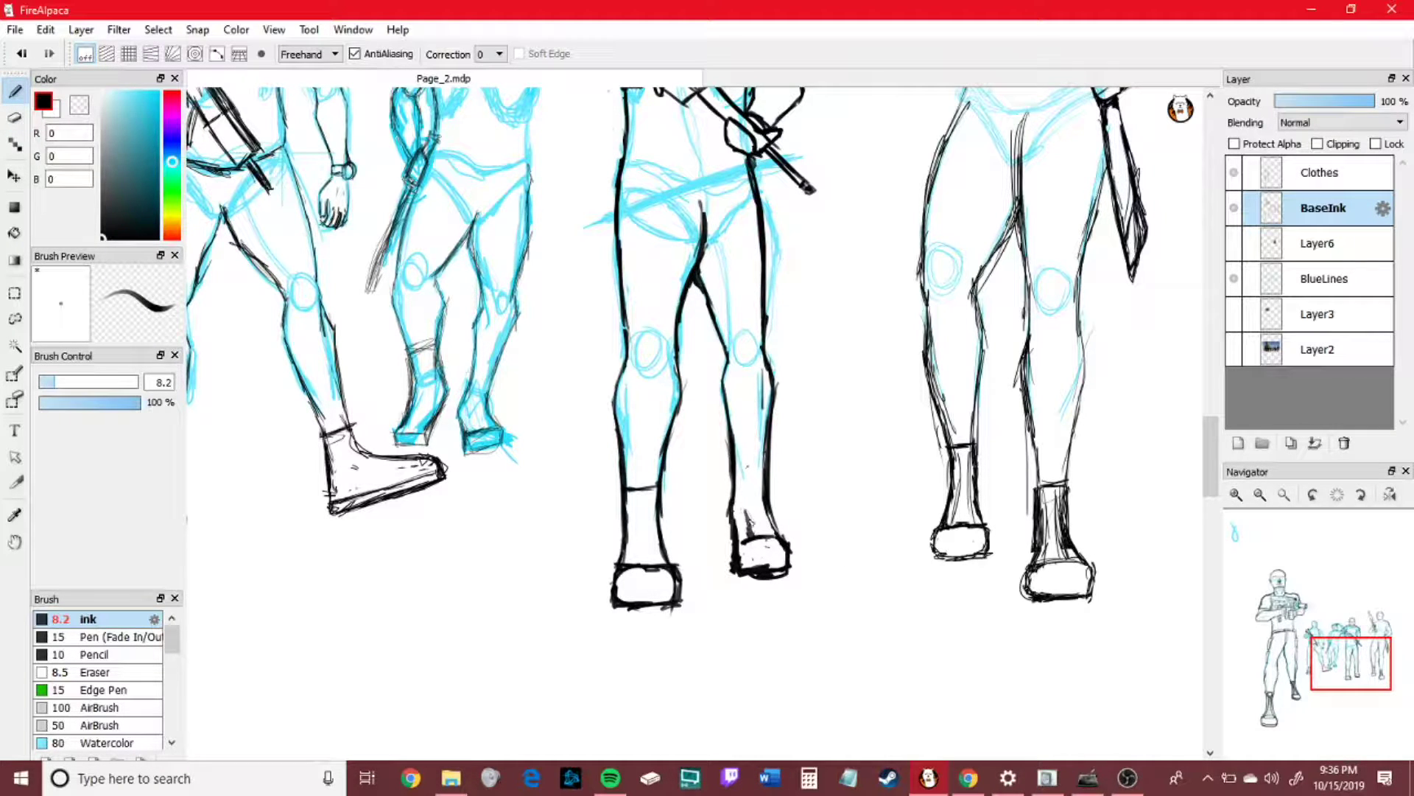
left_click_drag(759, 472, 766, 540)
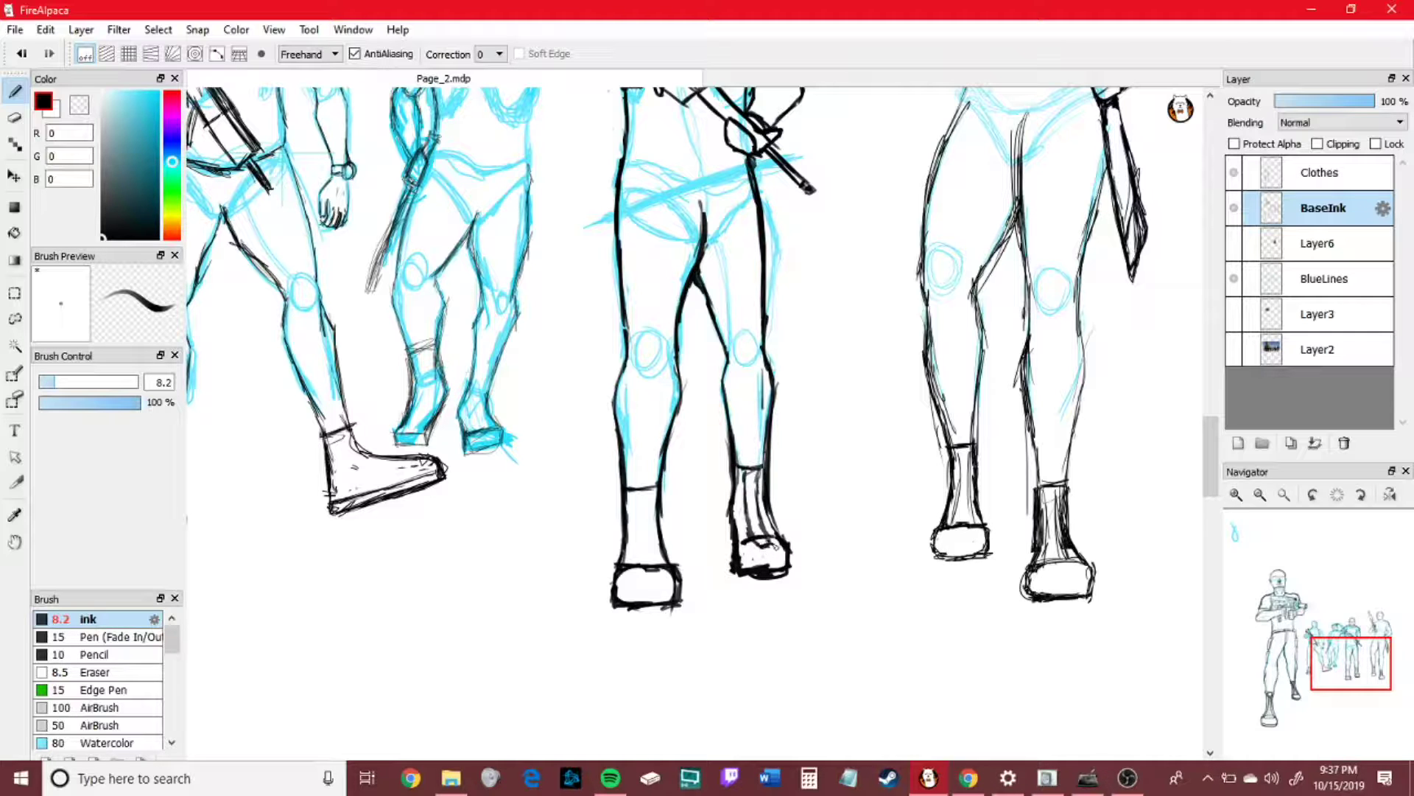
left_click_drag(635, 552, 640, 492)
mouse_move(652, 574)
left_mouse_down()
mouse_move(638, 492)
mouse_move(661, 473)
left_mouse_up()
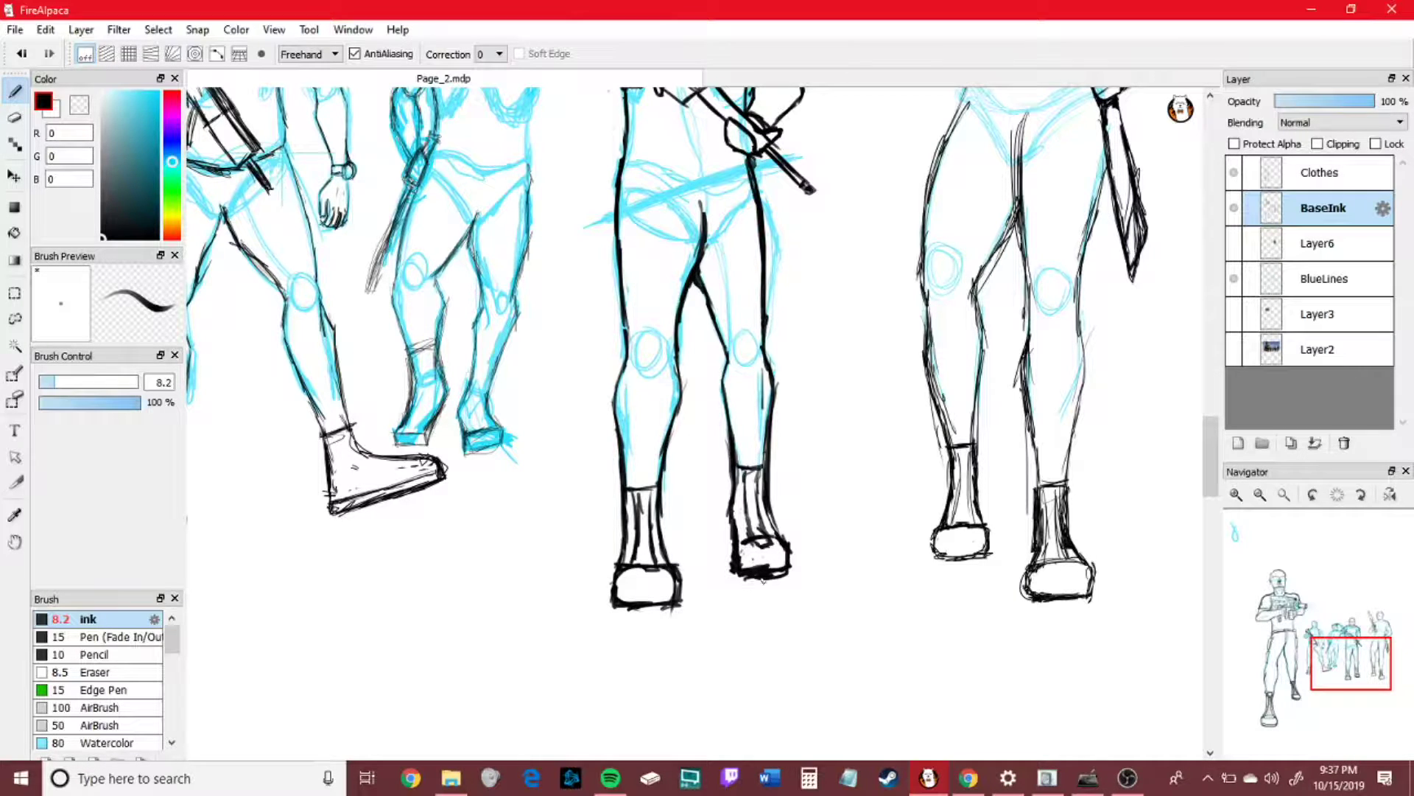
- Review the whole page and the large foreground figure, toggling the BaseInk layer's visibility to compare with the blue sketch
left_click(1284, 495)
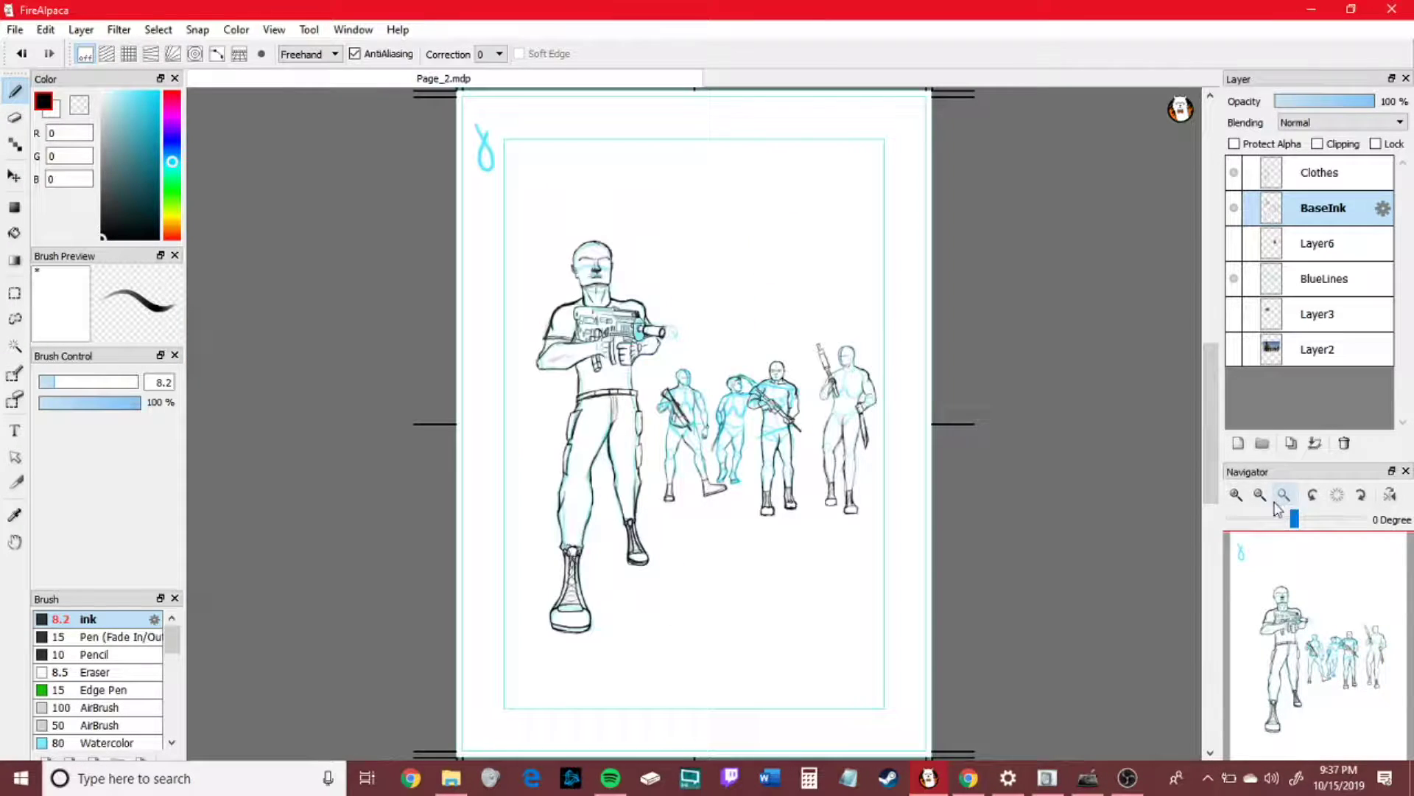
left_click(1235, 495)
left_click_drag(1273, 679, 1282, 712)
left_click(1234, 496)
left_click(1235, 496)
left_click(1234, 210)
left_click(1234, 210)
left_click(1234, 210)
left_click(1260, 495)
left_click(1260, 495)
left_click(1261, 495)
left_click(1235, 209)
- Lower the BaseInk layer's opacity and prepare the ink brush at size 4 on the Clothes layer
left_click(1348, 640)
left_click(1281, 174)
left_click(1237, 495)
left_click(1236, 495)
left_click(1236, 495)
left_click(1236, 495)
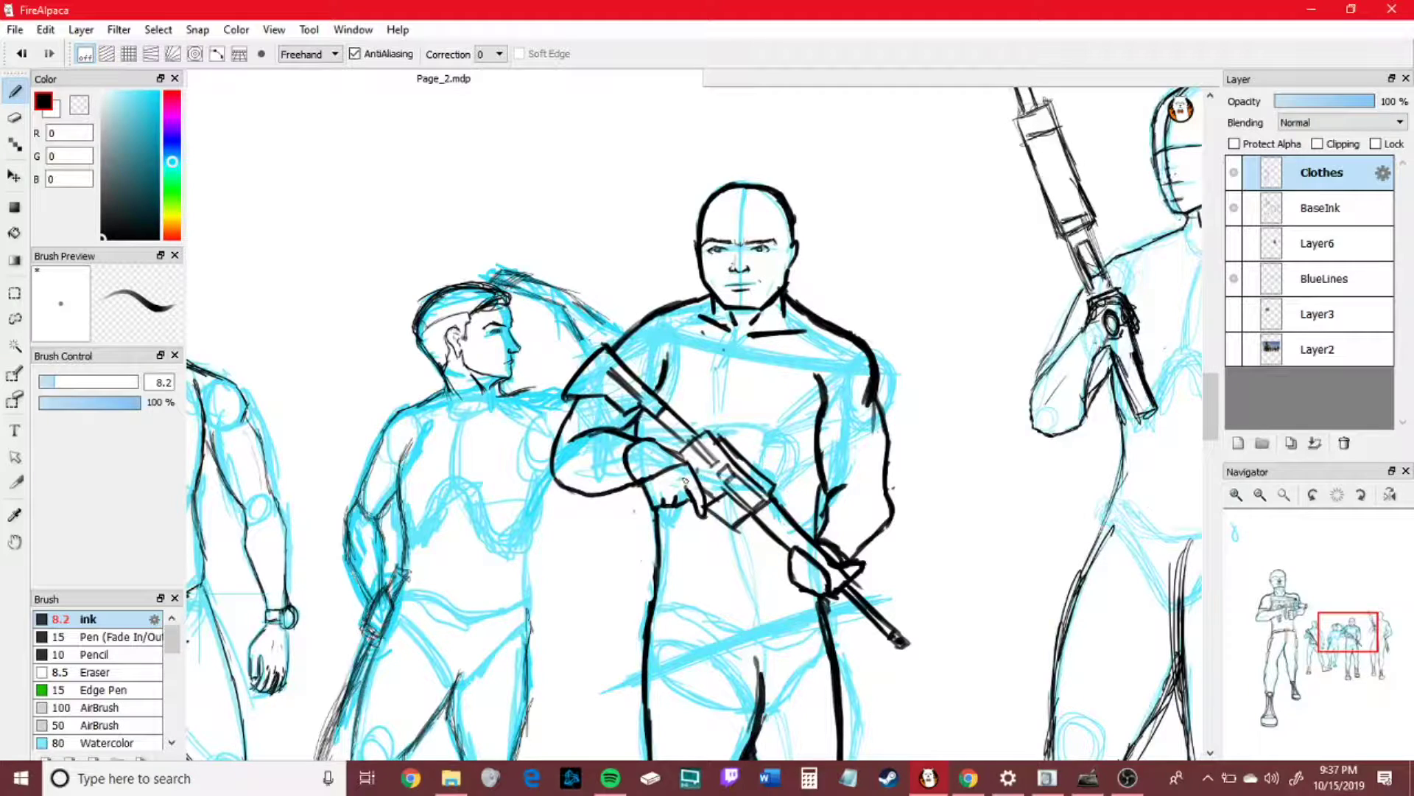
left_click(47, 384)
left_click(45, 383)
left_click(1329, 223)
left_click(1335, 101)
left_click(1330, 174)
left_click(1236, 495)
left_click(1236, 495)
mouse_move(734, 135)
left_mouse_down()
mouse_move(721, 176)
mouse_move(753, 228)
left_mouse_up()
left_click_drag(723, 187, 802, 236)
key("ctrl+z")
key("ctrl+z")
key("ctrl+z")
- Draw the shirt's round collar around the rifleman's neck with neck-side lines on the Clothes layer, checking it without BaseInk
mouse_move(728, 133)
left_mouse_down()
mouse_move(748, 227)
mouse_move(876, 242)
mouse_move(931, 155)
mouse_move(904, 126)
left_mouse_up()
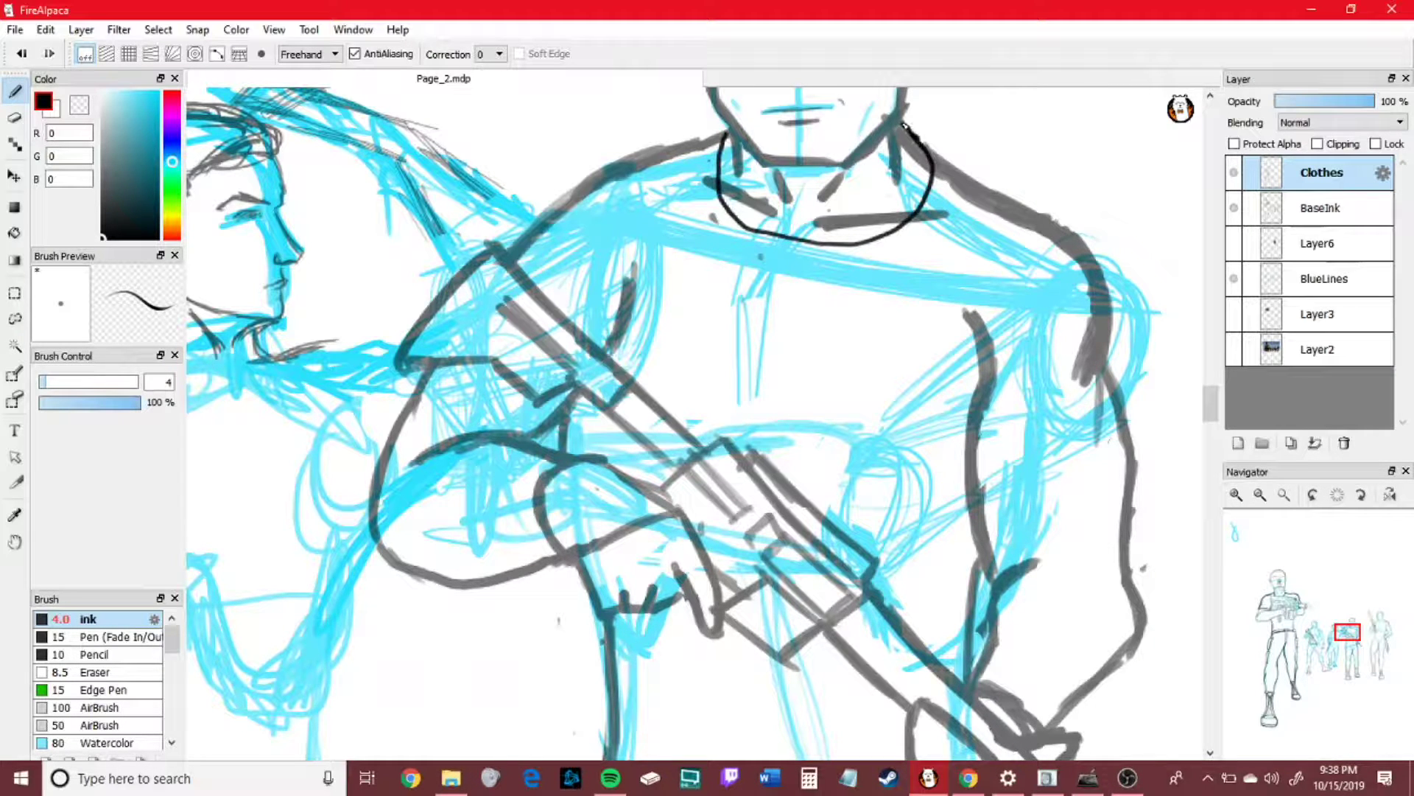
left_click_drag(729, 130, 739, 218)
left_click_drag(900, 122, 902, 180)
left_click_drag(729, 125, 738, 195)
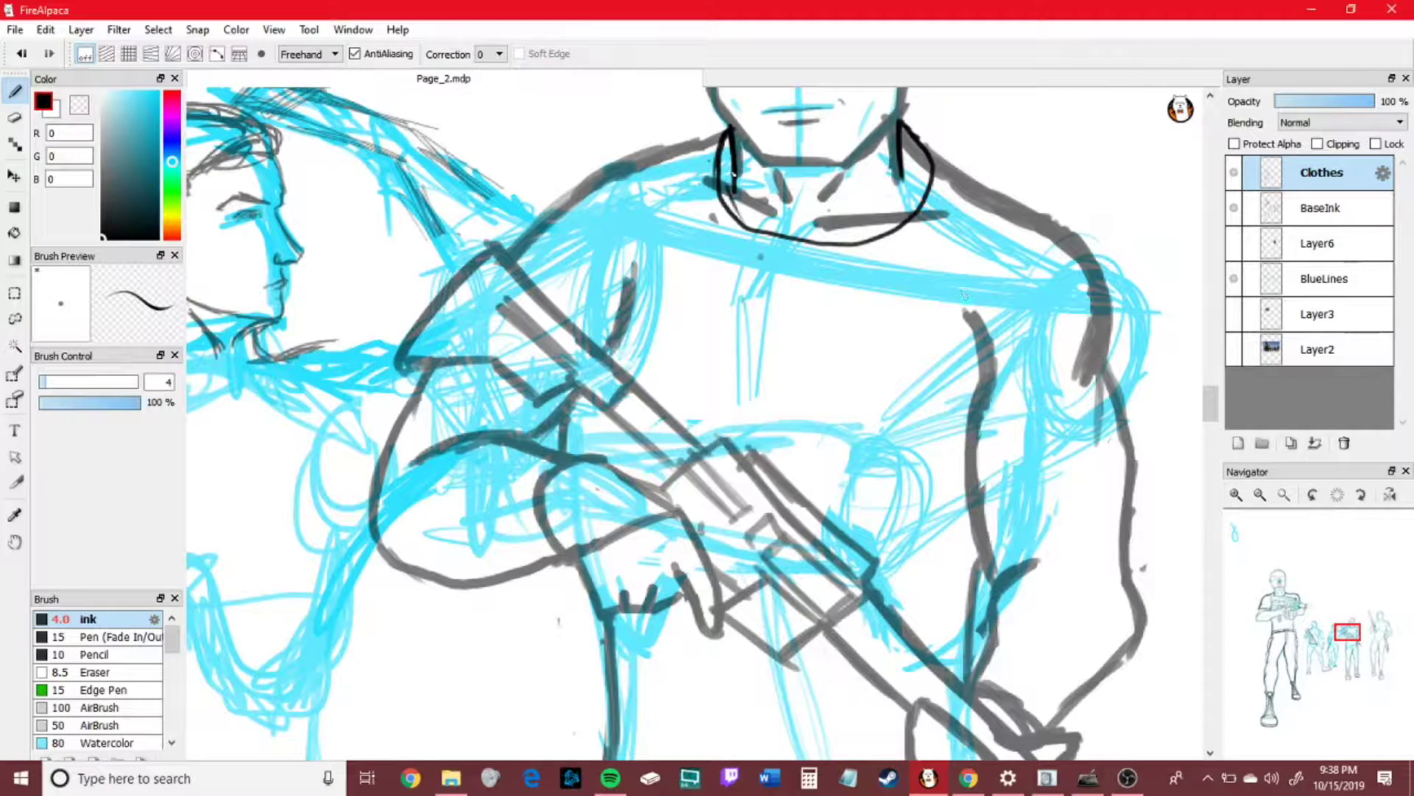
left_click(1234, 208)
left_click(1234, 209)
- Trace the rifleman's head, jaw and ear outline on the Clothes layer, checking it with BaseInk hidden
left_click_drag(1344, 655, 1343, 647)
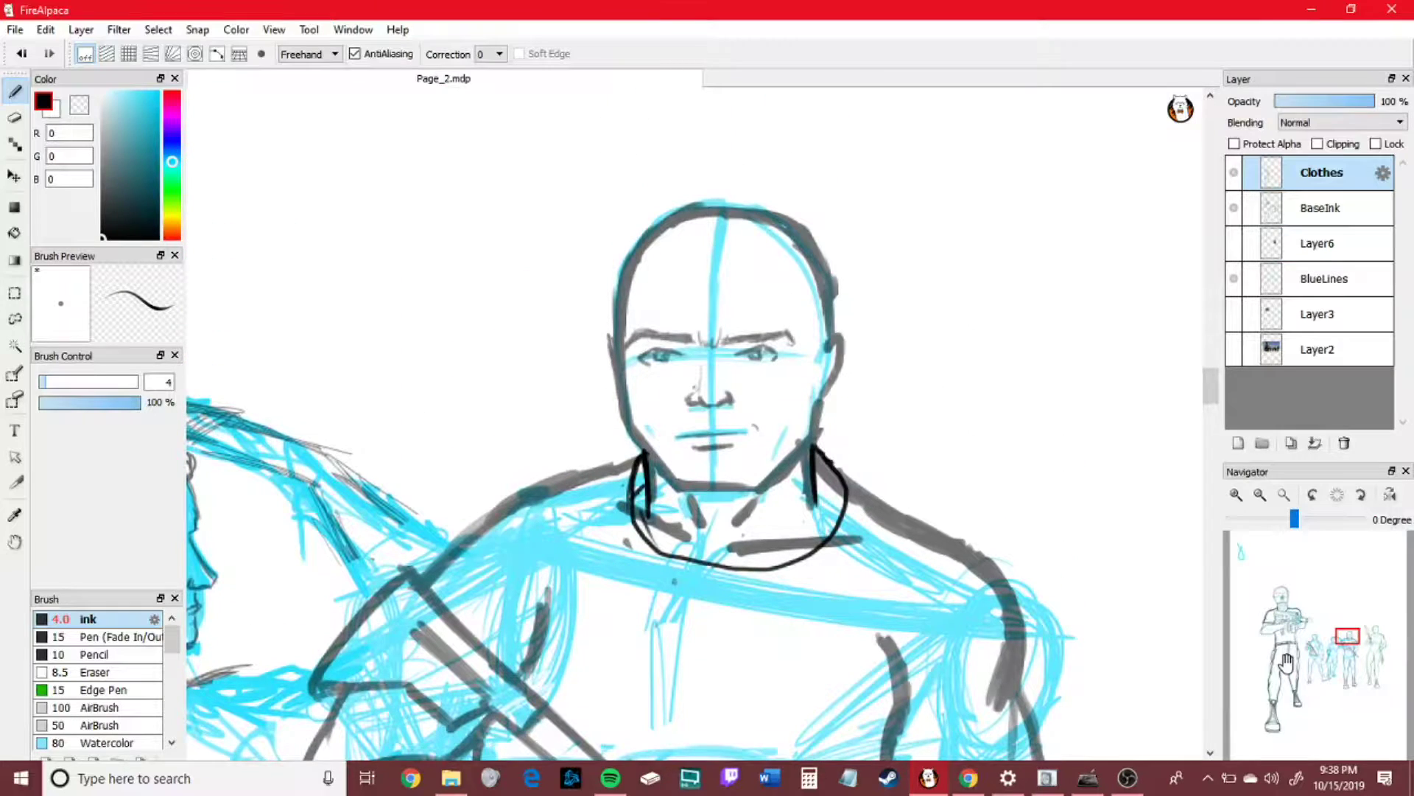
mouse_move(685, 489)
left_mouse_down()
mouse_move(633, 427)
mouse_move(624, 254)
mouse_move(739, 205)
mouse_move(821, 250)
mouse_move(845, 333)
mouse_move(825, 403)
left_mouse_up()
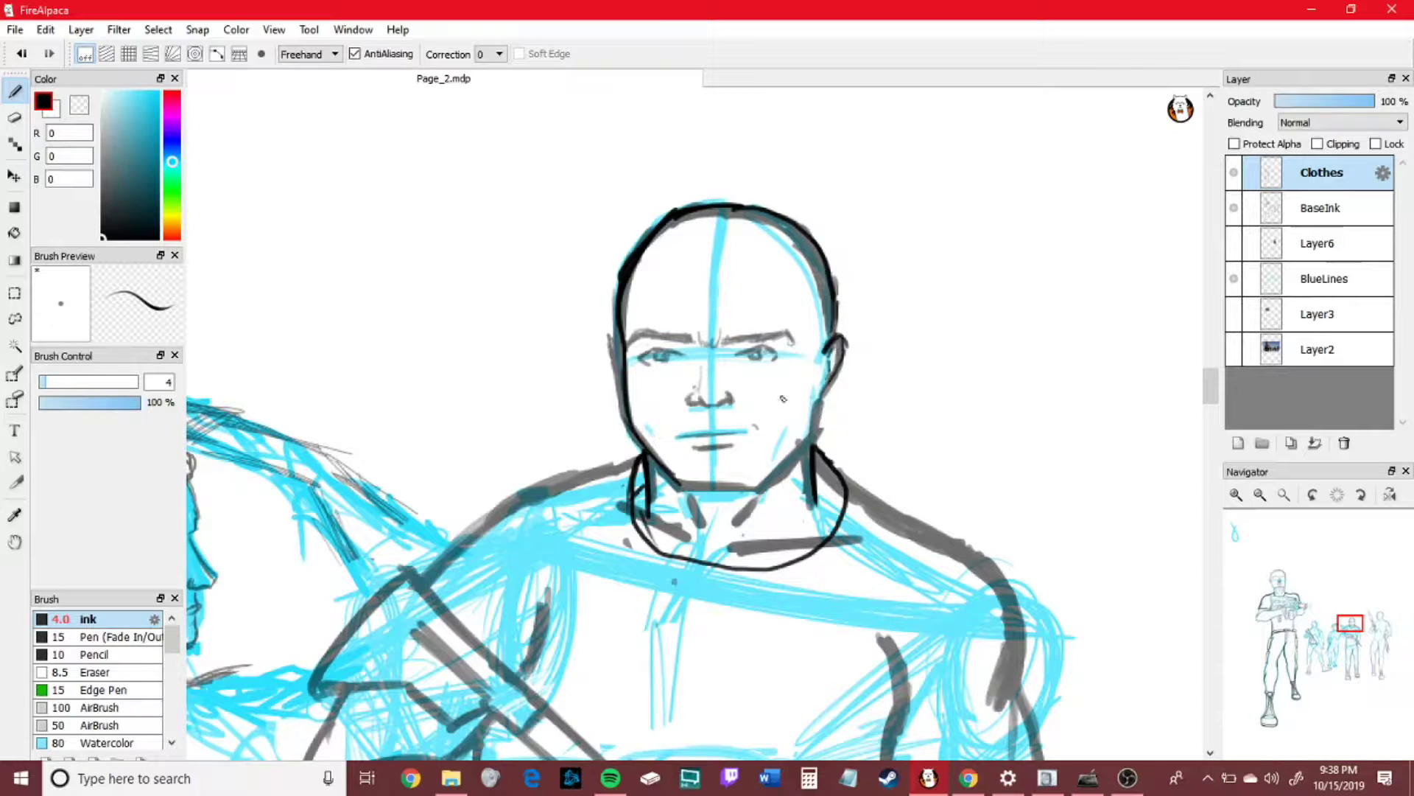
mouse_move(674, 472)
left_mouse_down()
mouse_move(756, 490)
mouse_move(825, 396)
left_mouse_up()
left_click(1234, 208)
left_click(1234, 208)
- Trace both shoulder lines from the collar outwards to the upper arm and the rifle stock
left_click_drag(814, 450, 924, 528)
mouse_move(862, 485)
left_mouse_down()
mouse_move(1012, 589)
mouse_move(1021, 692)
left_mouse_up()
mouse_move(643, 455)
left_mouse_down()
mouse_move(534, 494)
mouse_move(423, 584)
left_mouse_up()
- Trace the bent arm and forearm behind the rifle stock, redoing the forearm's upper edge and erasing the wrist curve
left_click_drag(1357, 640, 1344, 643)
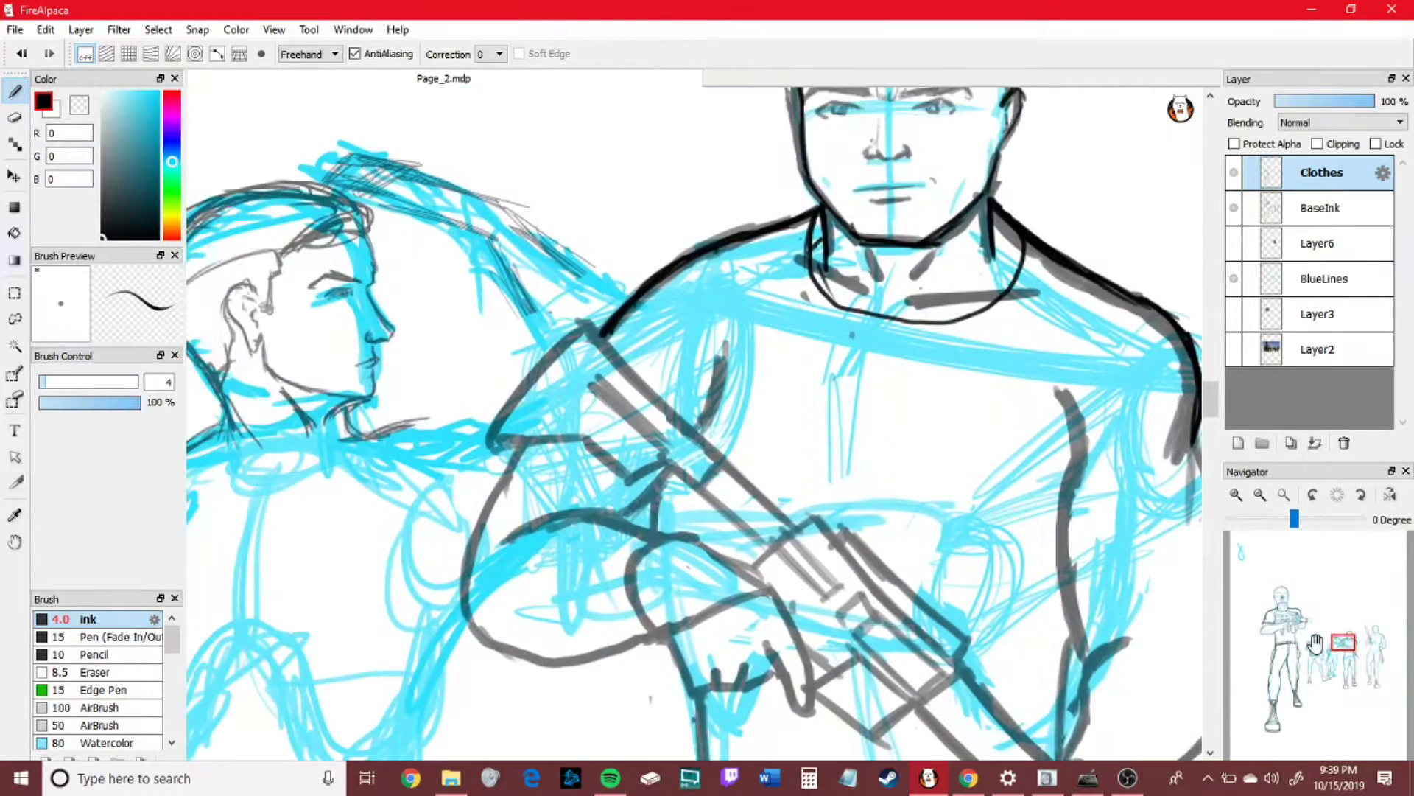
mouse_move(523, 445)
left_mouse_down()
mouse_move(483, 645)
mouse_move(543, 665)
mouse_move(643, 638)
mouse_move(638, 552)
mouse_move(703, 549)
mouse_move(774, 589)
left_mouse_up()
mouse_move(506, 542)
left_mouse_down()
mouse_move(568, 514)
mouse_move(615, 523)
left_mouse_up()
key("ctrl+z")
key("ctrl+z")
mouse_move(504, 542)
left_mouse_down()
mouse_move(615, 522)
mouse_move(676, 531)
left_mouse_up()
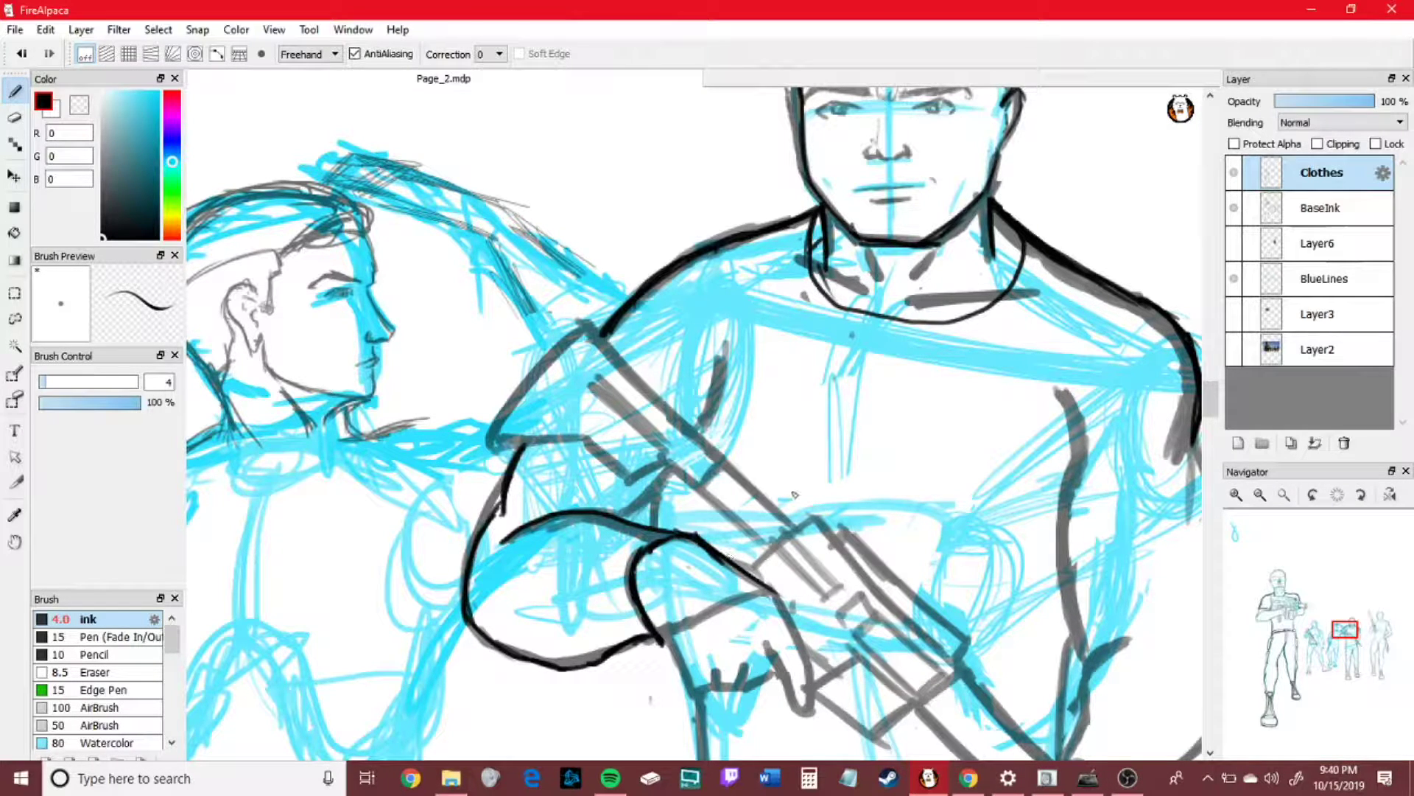
key("e")
mouse_move(655, 626)
left_mouse_down()
mouse_move(654, 565)
mouse_move(707, 551)
left_mouse_up()
- Trace the trigger hand with its thumb and finger divisions on the Clothes layer, checking it with BaseInk hidden
key("b")
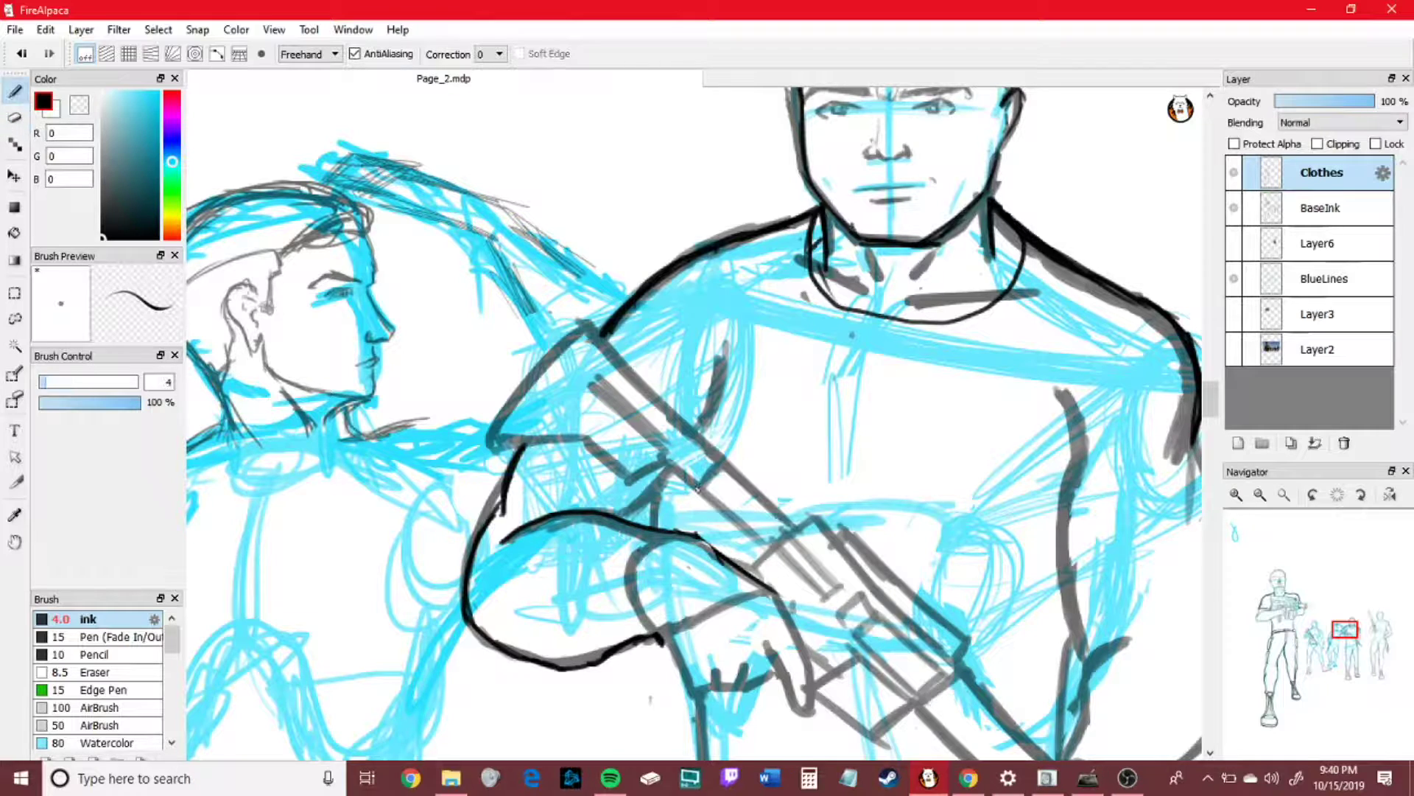
mouse_move(678, 654)
left_mouse_down()
mouse_move(696, 693)
mouse_move(758, 684)
mouse_move(813, 715)
mouse_move(812, 663)
mouse_move(769, 587)
left_mouse_up()
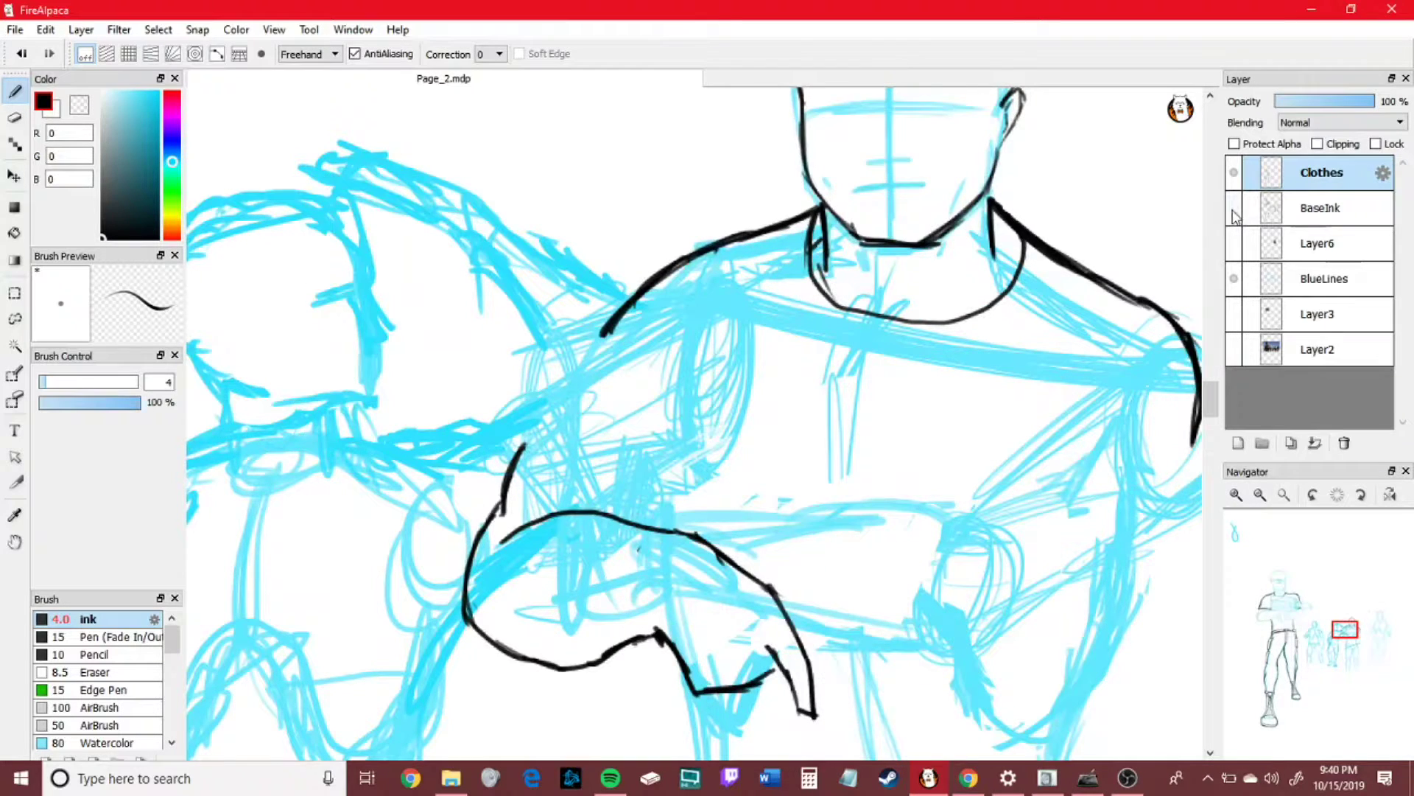
mouse_move(767, 641)
left_mouse_down()
mouse_move(794, 698)
mouse_move(809, 694)
left_mouse_up()
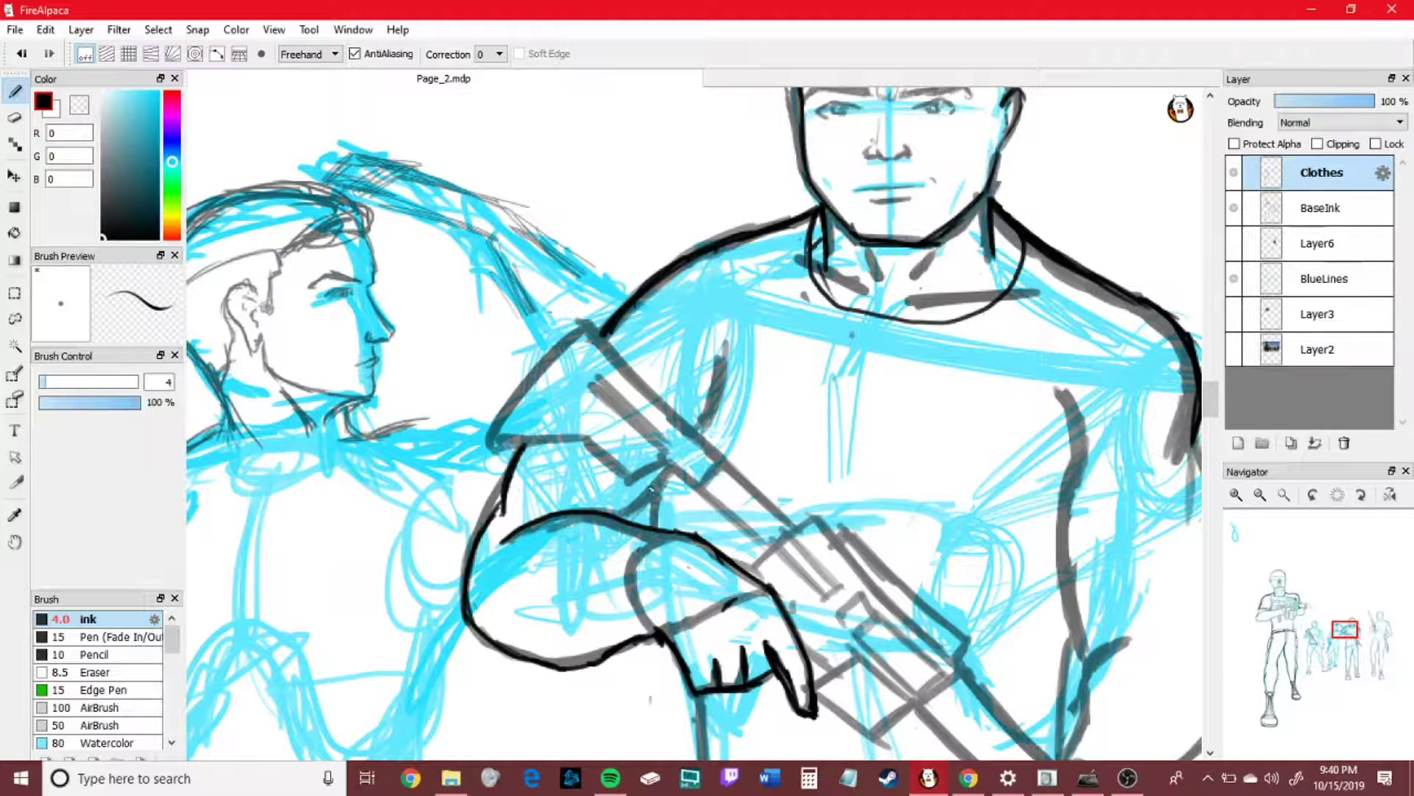
left_click_drag(768, 588, 749, 596)
left_click(1233, 208)
left_click(1233, 209)
mouse_move(673, 531)
left_mouse_down()
mouse_move(758, 586)
mouse_move(779, 572)
mouse_move(814, 719)
mouse_move(809, 688)
mouse_move(744, 679)
mouse_move(774, 679)
mouse_move(695, 692)
left_mouse_up()
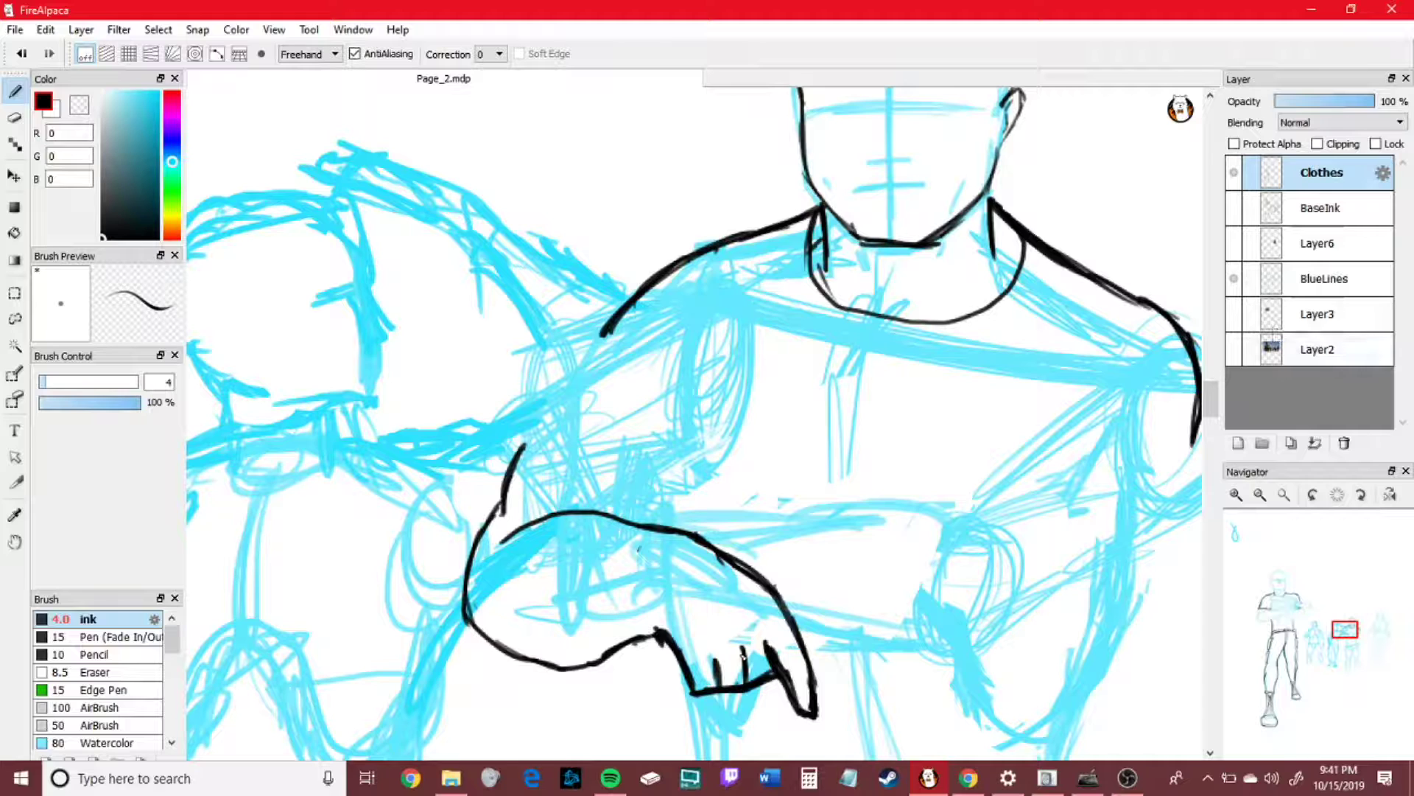
- Reinforce the trigger hand's outer edge from the wrist down to the fingers on the Clothes layer
key("e")
key("p")
left_click_drag(668, 635, 699, 686)
- Show BaseInk, set the ink brush width to 5.7, and trace the rifle's stock, its inner slot and the narrow tube joining the receiver
left_click(1234, 207)
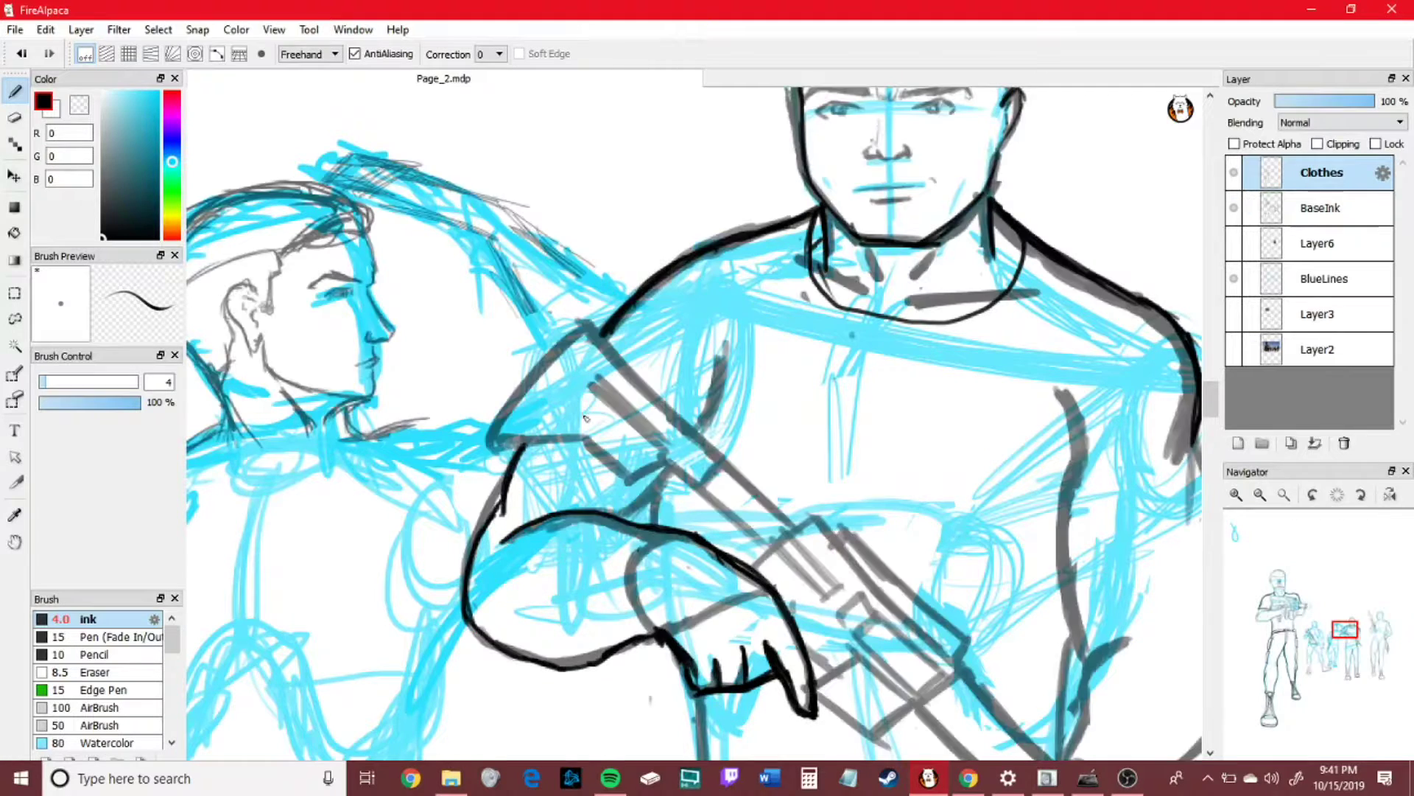
left_click(59, 389)
mouse_move(490, 458)
left_mouse_down()
mouse_move(541, 360)
mouse_move(593, 324)
mouse_move(728, 463)
mouse_move(702, 492)
left_mouse_up()
mouse_move(494, 453)
left_mouse_down()
mouse_move(589, 430)
mouse_move(614, 467)
mouse_move(598, 452)
mouse_move(671, 456)
mouse_move(632, 482)
mouse_move(663, 469)
mouse_move(668, 487)
mouse_move(681, 472)
mouse_move(727, 531)
mouse_move(661, 439)
mouse_move(769, 547)
left_mouse_up()
left_click_drag(727, 464, 788, 523)
left_click_drag(748, 576, 789, 536)
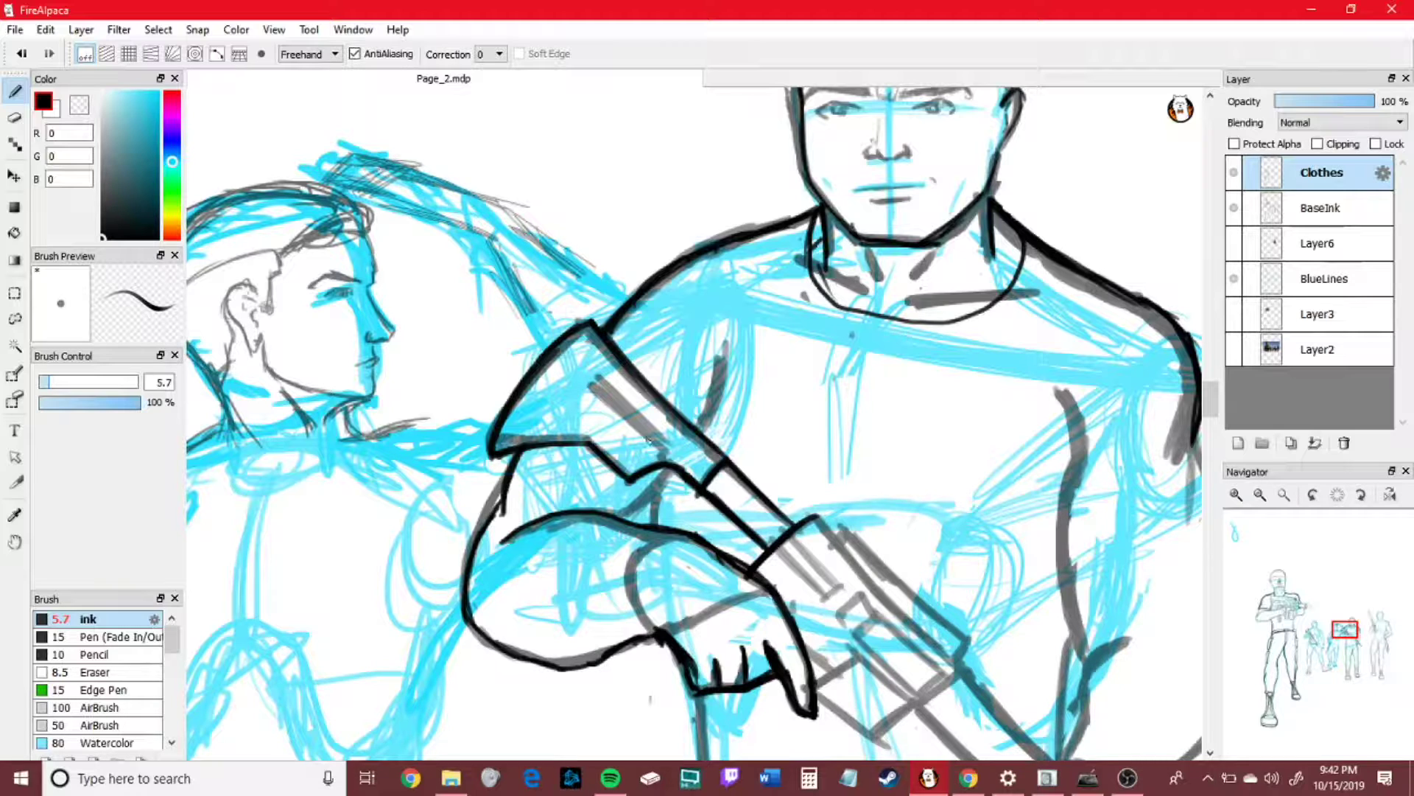
mouse_move(601, 376)
left_mouse_down()
mouse_move(626, 428)
mouse_move(593, 385)
mouse_move(609, 383)
mouse_move(595, 400)
mouse_move(631, 392)
left_mouse_up()
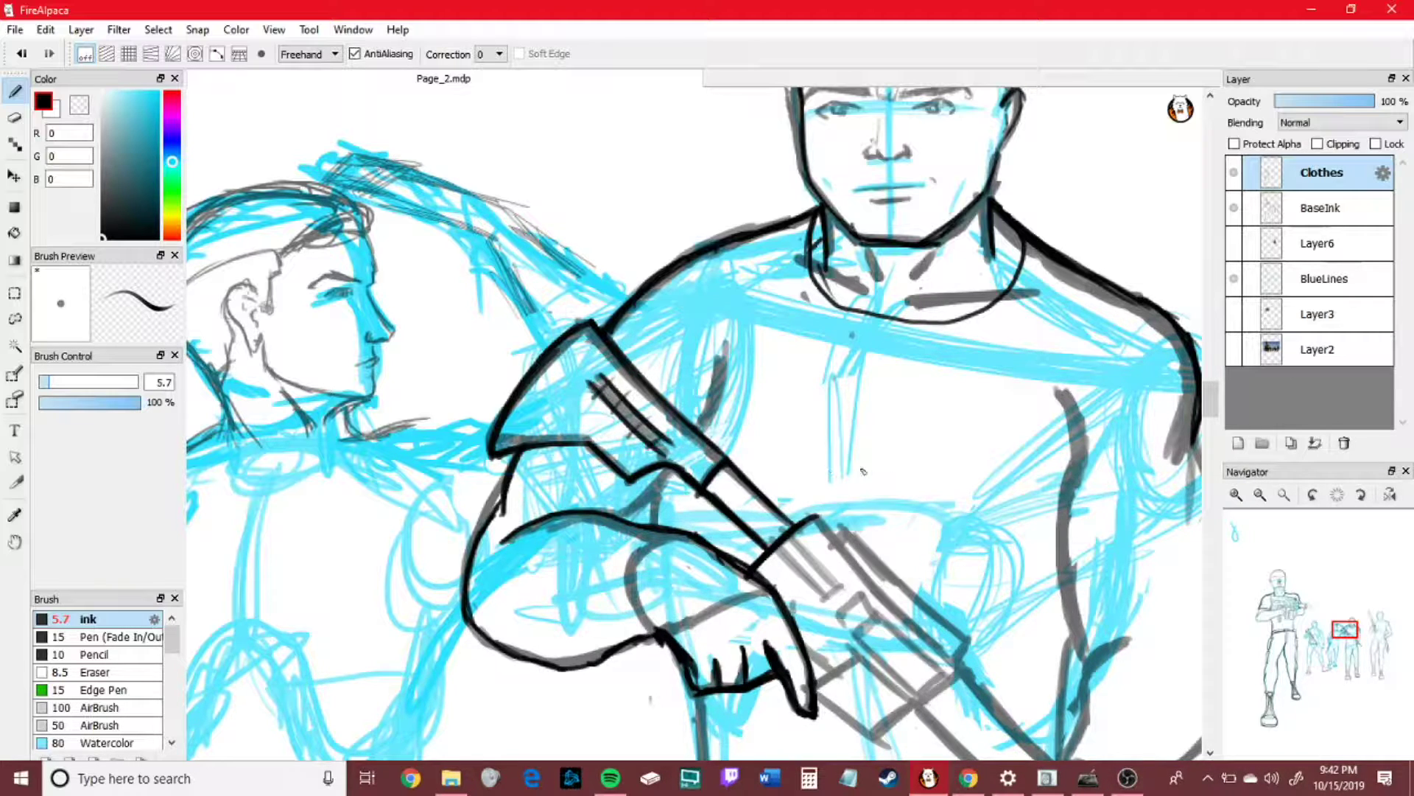
- Trace the rifle's receiver and the magazine below it, including the receiver's inner panel lines
left_click_drag(820, 520, 963, 654)
mouse_move(914, 712)
left_mouse_down()
mouse_move(966, 665)
mouse_move(870, 741)
left_mouse_up()
mouse_move(816, 693)
left_mouse_down()
mouse_move(855, 719)
mouse_move(866, 645)
mouse_move(849, 646)
mouse_move(917, 707)
left_mouse_up()
mouse_move(808, 646)
left_mouse_down()
mouse_move(833, 670)
mouse_move(918, 694)
left_mouse_up()
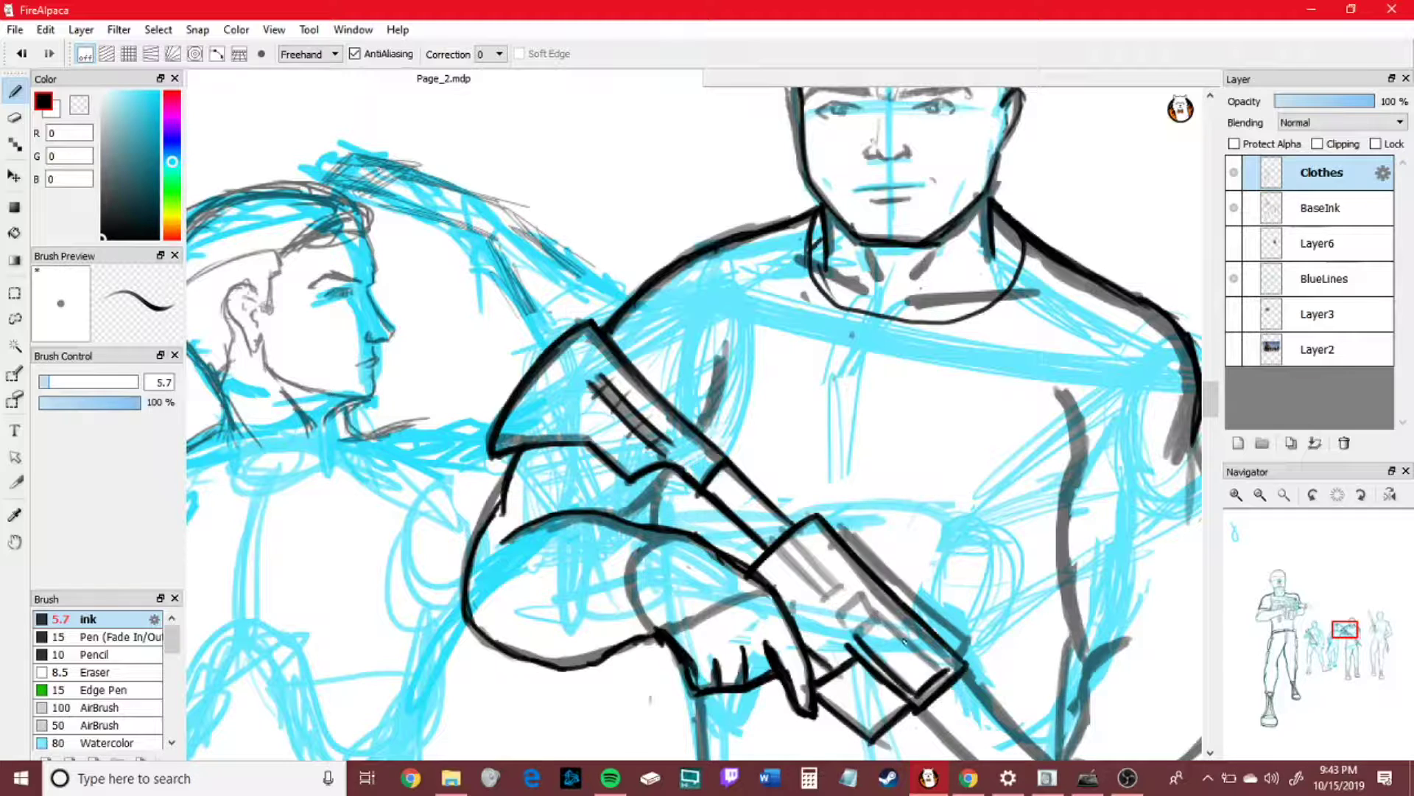
left_click_drag(877, 614, 946, 674)
mouse_move(859, 640)
left_mouse_down()
mouse_move(862, 596)
mouse_move(812, 596)
mouse_move(861, 596)
mouse_move(830, 634)
mouse_move(850, 617)
mouse_move(859, 641)
mouse_move(855, 600)
left_mouse_up()
left_click_drag(775, 548, 833, 600)
- Trace the rail along the receiver's upper side and the scope mounted above it with its dividing lines
left_click_drag(836, 527, 969, 638)
mouse_move(875, 527)
left_mouse_down()
mouse_move(902, 556)
mouse_move(886, 545)
mouse_move(939, 590)
left_mouse_up()
mouse_move(903, 504)
left_mouse_down()
mouse_move(962, 557)
mouse_move(946, 610)
left_mouse_up()
left_click_drag(980, 558, 961, 593)
left_click_drag(891, 563, 932, 516)
mouse_move(915, 597)
left_mouse_down()
mouse_move(958, 545)
mouse_move(931, 522)
mouse_move(961, 551)
left_mouse_up()
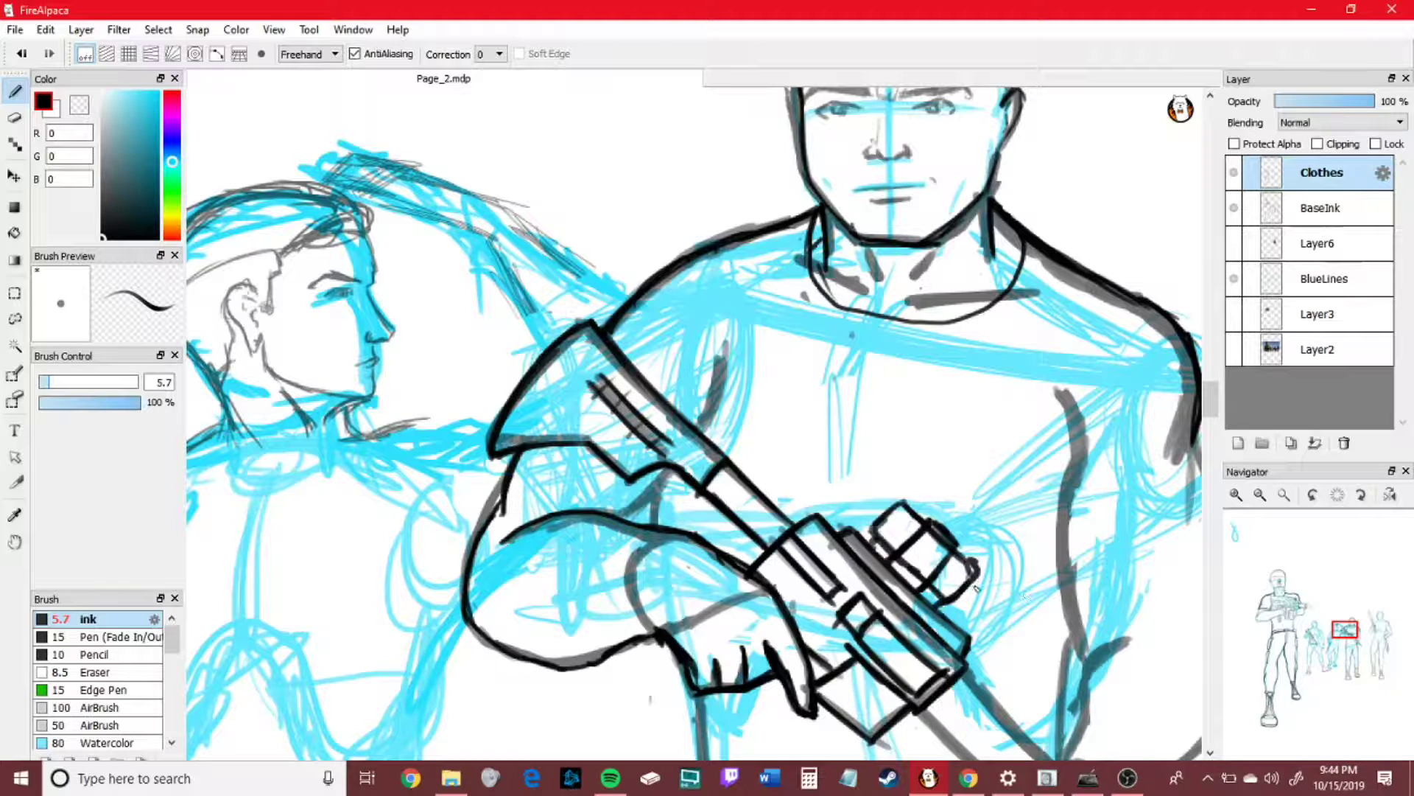
- Erase the dividing lines inside the scope so only its outline is left
key("e")
left_click_drag(886, 556, 936, 595)
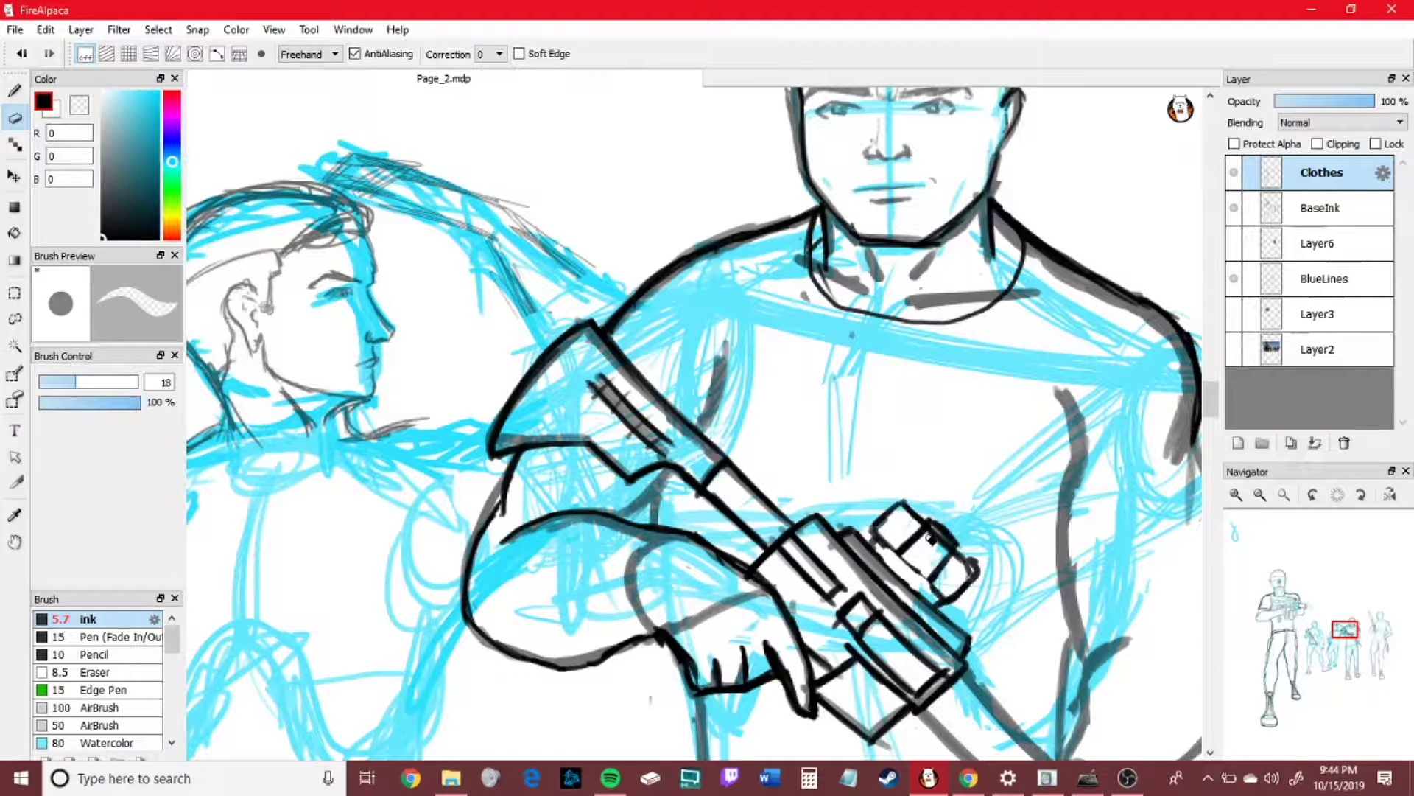
mouse_move(930, 537)
left_mouse_down()
mouse_move(958, 569)
mouse_move(937, 548)
mouse_move(934, 569)
mouse_move(977, 594)
mouse_move(880, 536)
mouse_move(934, 608)
left_mouse_up()
key("b")
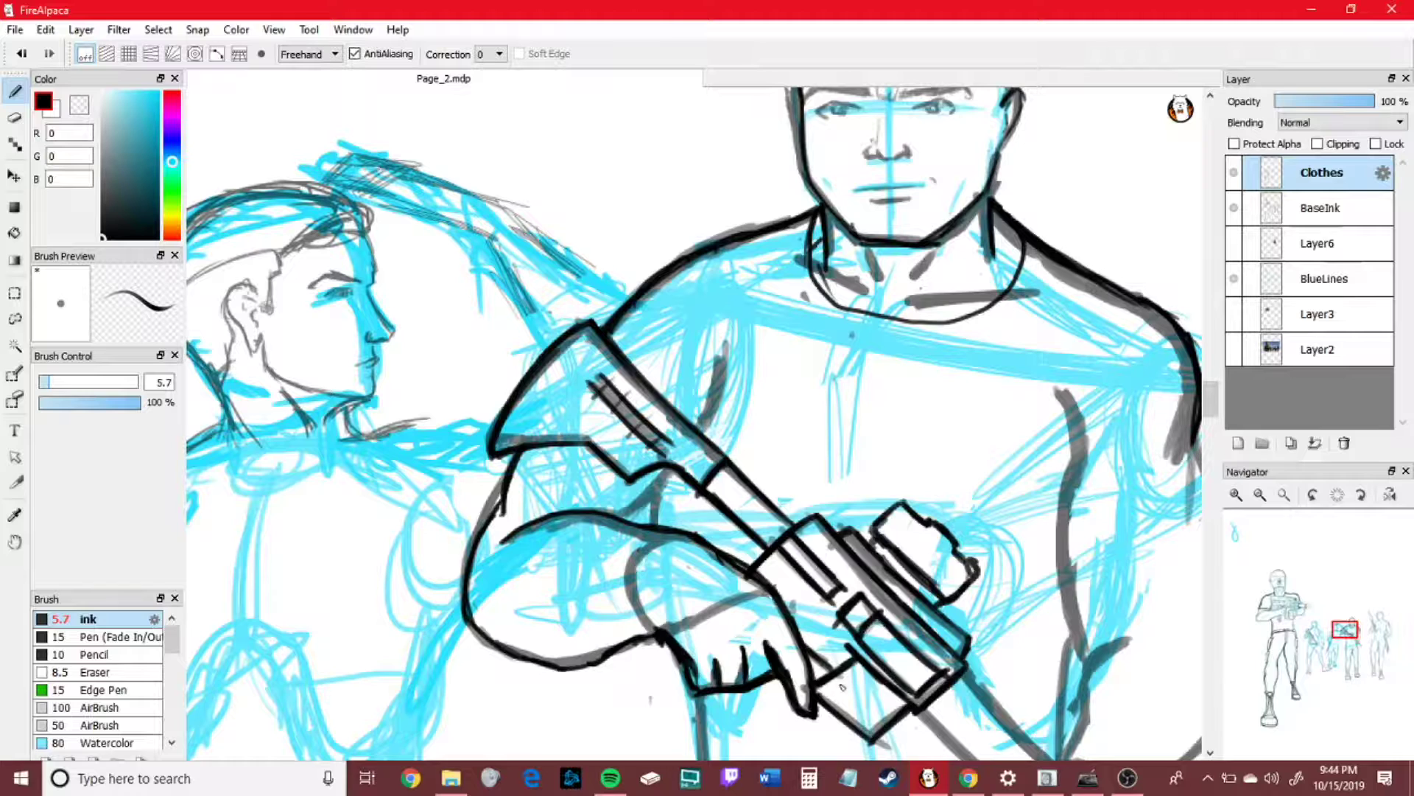
- Fill the rifle's magazine with fine crosshatching, undoing the stray hatch strokes
left_click_drag(856, 672, 825, 695)
mouse_move(874, 683)
left_mouse_down()
mouse_move(815, 727)
mouse_move(893, 692)
mouse_move(854, 728)
mouse_move(888, 697)
mouse_move(863, 726)
left_mouse_up()
key("ctrl+z")
key("ctrl+z")
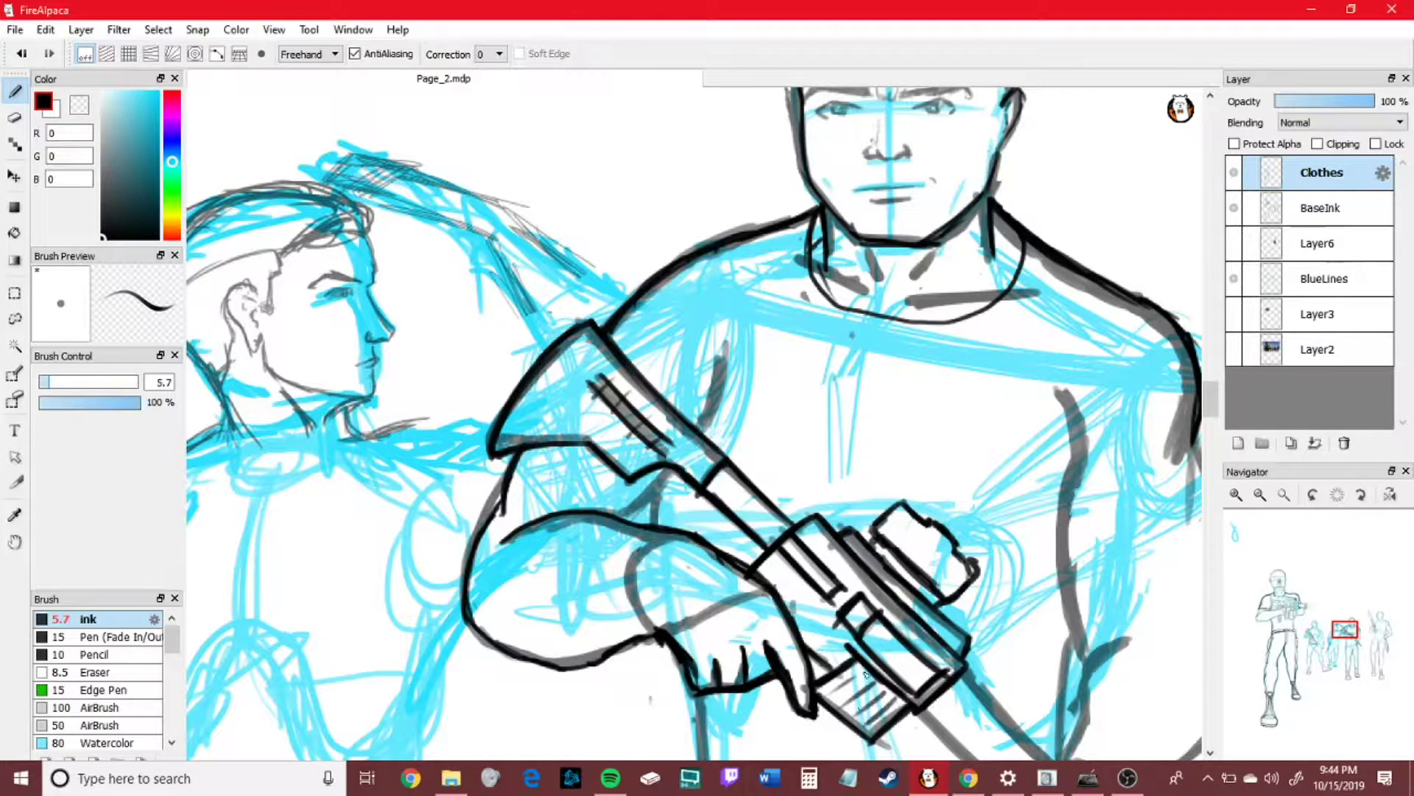
mouse_move(872, 669)
left_mouse_down()
mouse_move(830, 693)
mouse_move(866, 729)
mouse_move(884, 726)
left_mouse_up()
left_click_drag(877, 676, 898, 709)
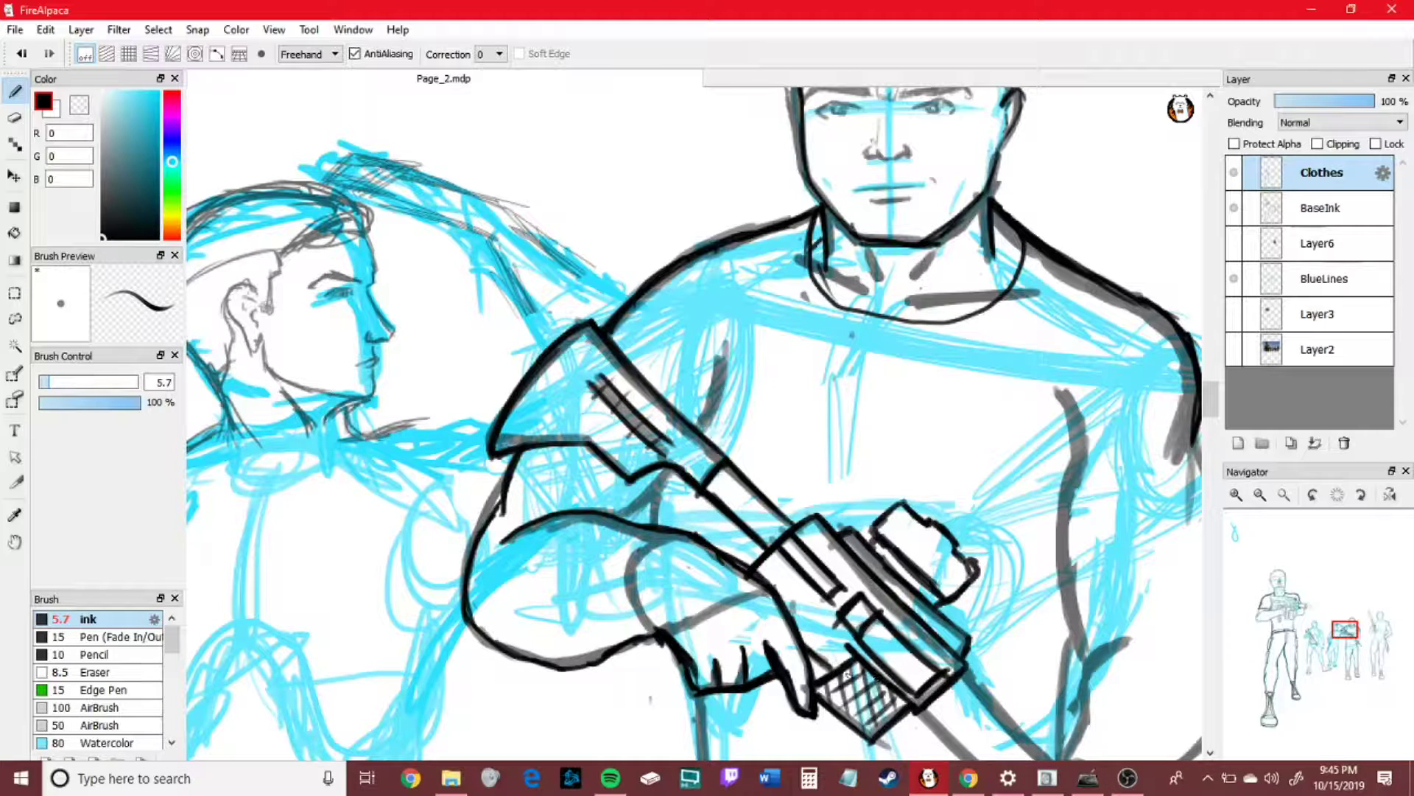
left_click_drag(828, 681, 907, 704)
left_click_drag(837, 701, 889, 713)
mouse_move(843, 718)
left_mouse_down()
mouse_move(883, 729)
mouse_move(892, 716)
left_mouse_up()
key("ctrl+z")
key("ctrl+z")
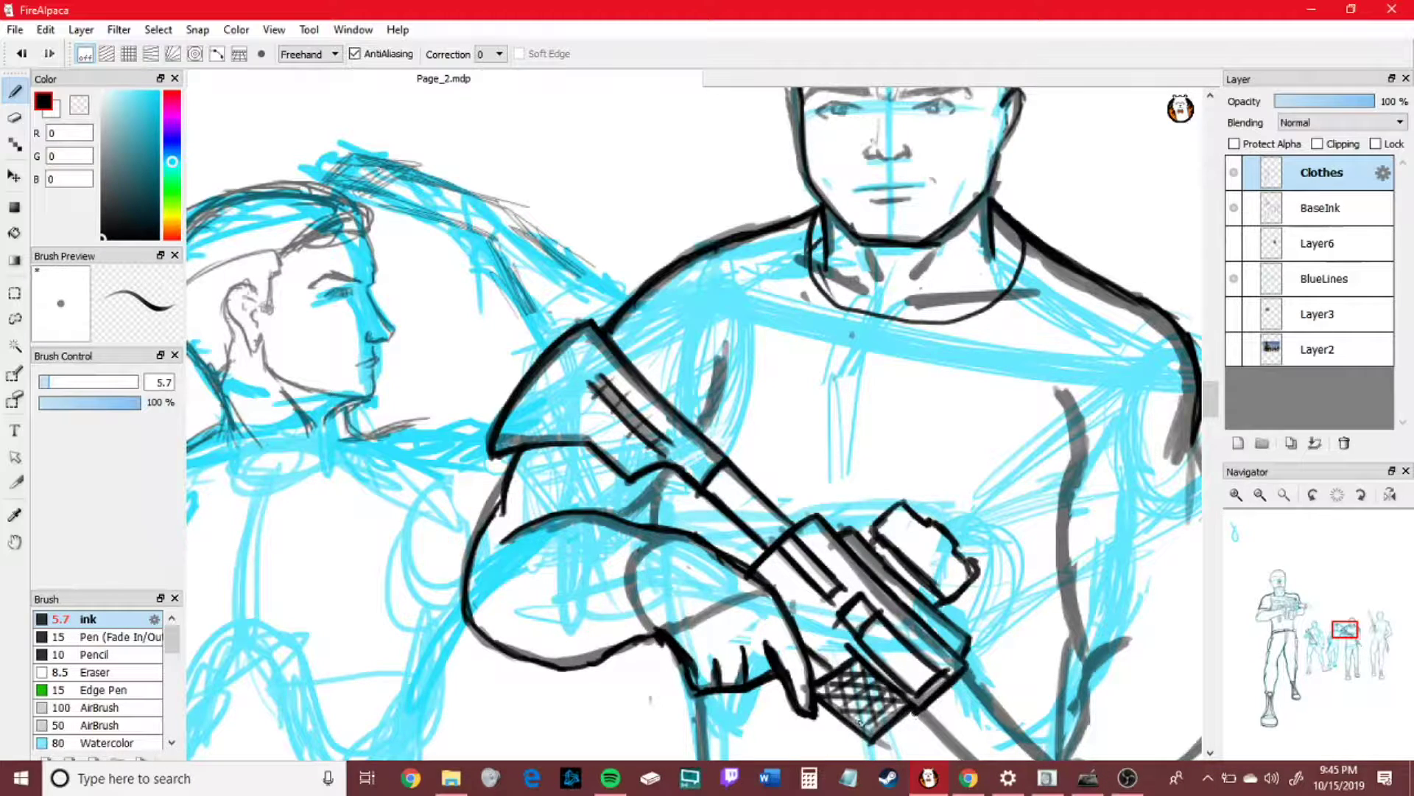
- Trace the rifle's handguard, triangular front sight and barrel down to the muzzle
left_click_drag(1140, 602, 928, 317)
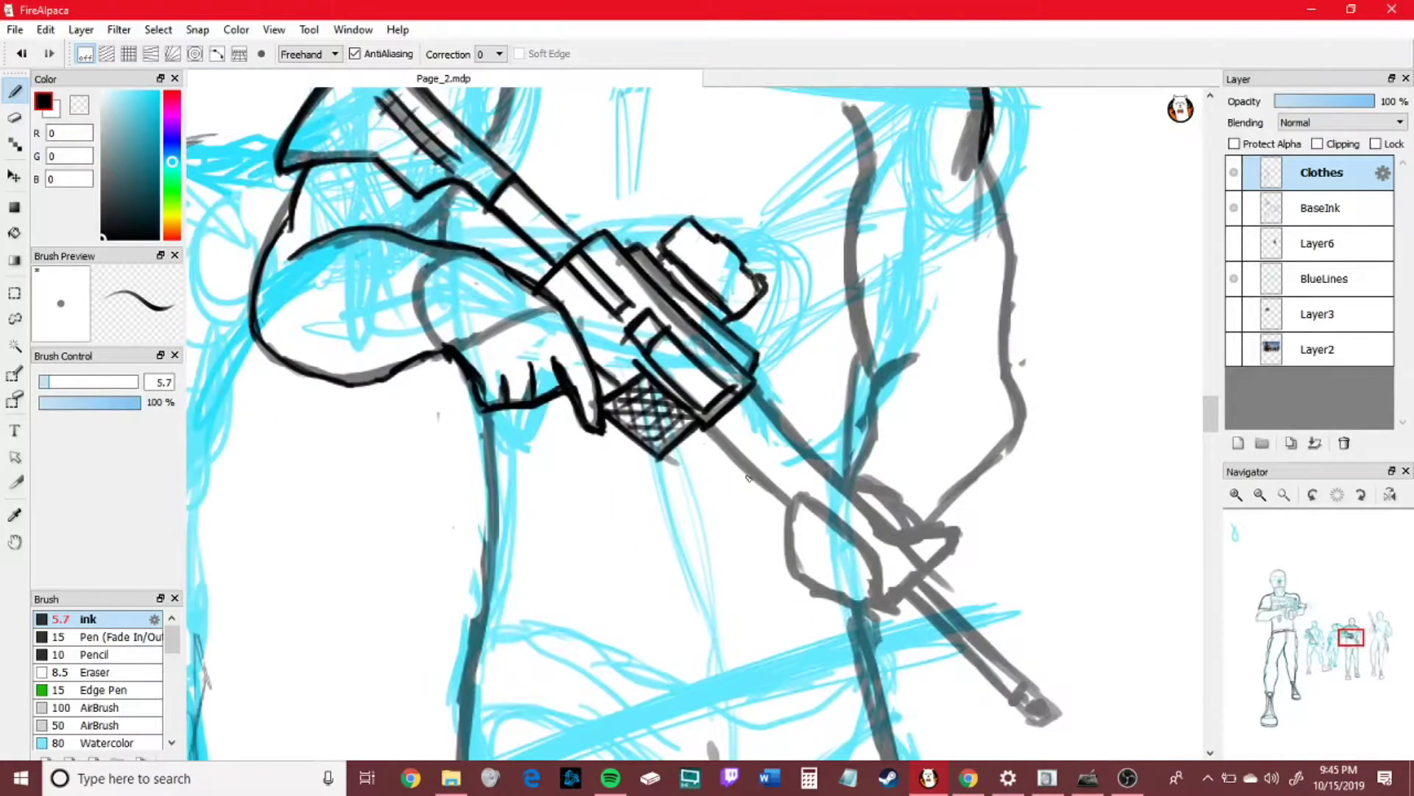
left_click_drag(704, 433, 791, 507)
left_click_drag(753, 382, 903, 540)
left_click_drag(826, 469, 896, 529)
left_click_drag(763, 394, 825, 459)
mouse_move(900, 540)
left_mouse_down()
mouse_move(961, 534)
mouse_move(894, 611)
left_mouse_up()
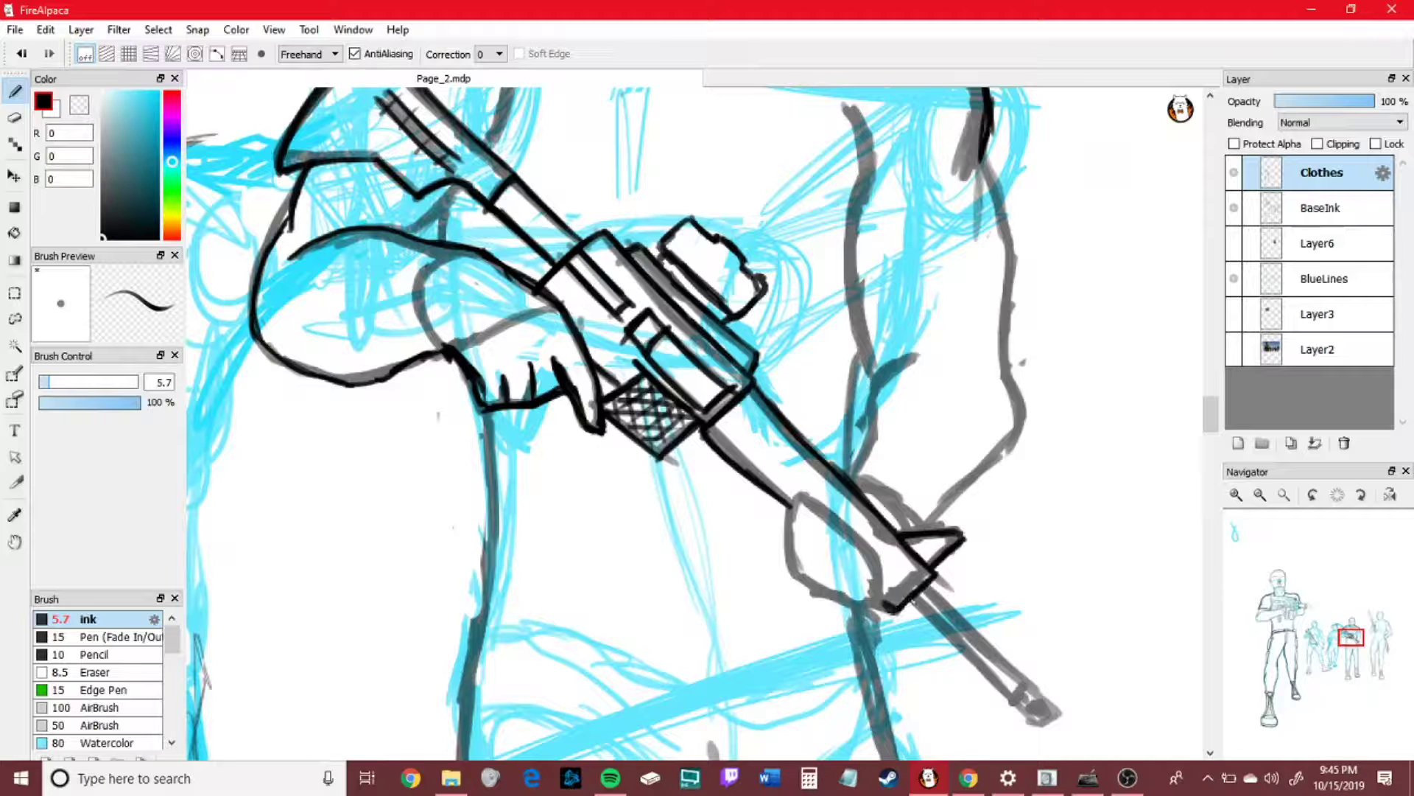
mouse_move(911, 551)
left_mouse_down()
mouse_move(947, 541)
mouse_move(923, 562)
left_mouse_up()
mouse_move(912, 599)
left_mouse_down()
mouse_move(983, 674)
mouse_move(932, 591)
mouse_move(1026, 683)
mouse_move(1034, 714)
mouse_move(1009, 698)
mouse_move(1059, 713)
left_mouse_up()
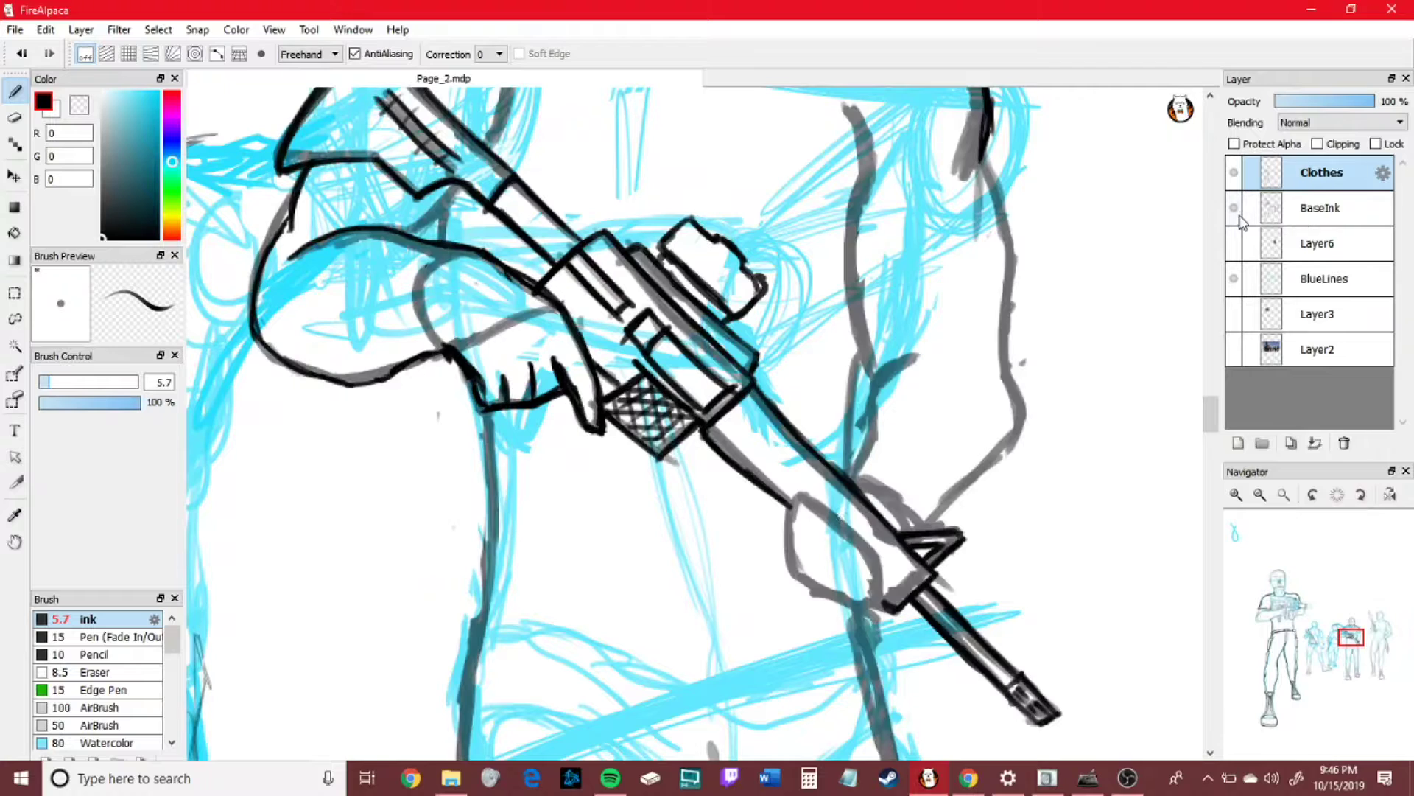
- Trace the supporting hand with its finger lines and both edges of the straight arm up to the shoulder
mouse_move(801, 497)
left_mouse_down()
mouse_move(802, 576)
mouse_move(886, 613)
mouse_move(878, 566)
left_mouse_up()
left_click_drag(806, 494, 881, 586)
mouse_move(913, 532)
left_mouse_down()
mouse_move(1024, 442)
mouse_move(1011, 252)
left_mouse_up()
mouse_move(851, 482)
left_mouse_down()
mouse_move(899, 347)
mouse_move(921, 350)
mouse_move(855, 243)
mouse_move(849, 117)
left_mouse_up()
left_click_drag(867, 171, 863, 205)
left_click_drag(983, 152, 1014, 262)
- Examine the inked rifleman at several magnifications with BaseInk hidden
left_click(1234, 209)
left_click(1284, 495)
left_click(1237, 495)
left_click(1237, 496)
left_click(1238, 495)
left_click_drag(1339, 666, 1357, 642)
left_click(1237, 496)
left_click(1237, 496)
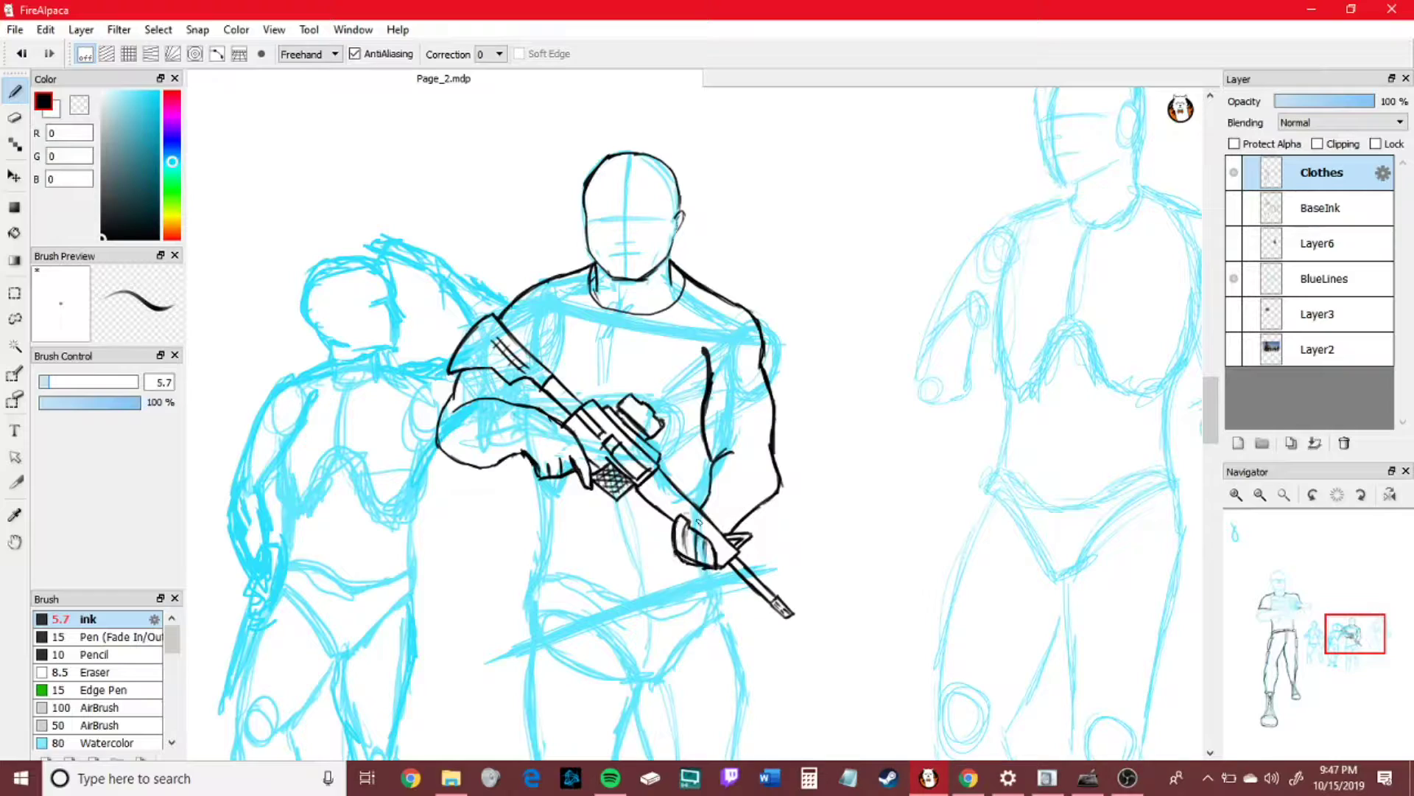
left_click(1235, 496)
left_click(1235, 497)
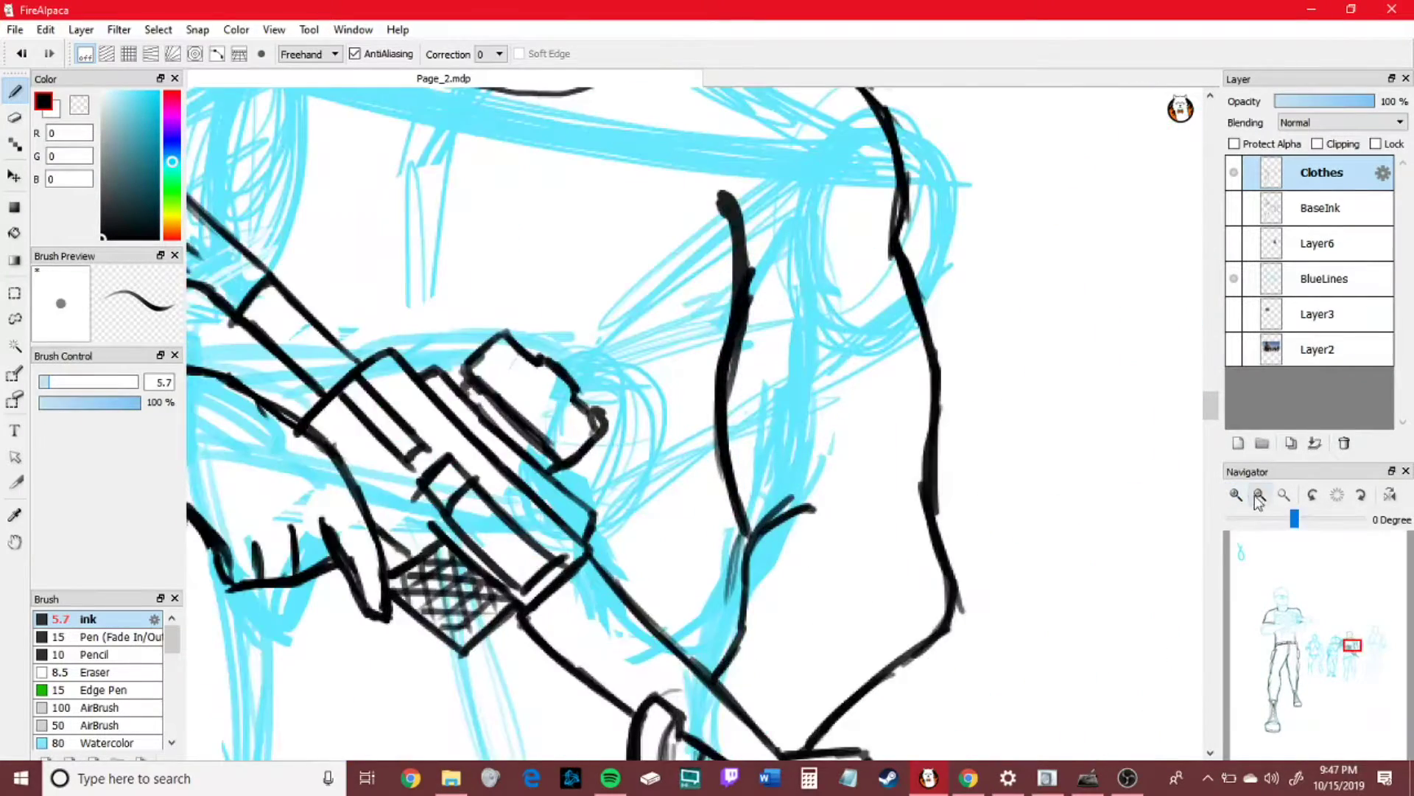
left_click(1260, 496)
- Show BaseInk again, trace the side of the torso below the trigger hand and reinforce the supporting forearm's inner edge
left_click(1234, 209)
left_click(1235, 498)
left_click_drag(1354, 646, 1345, 648)
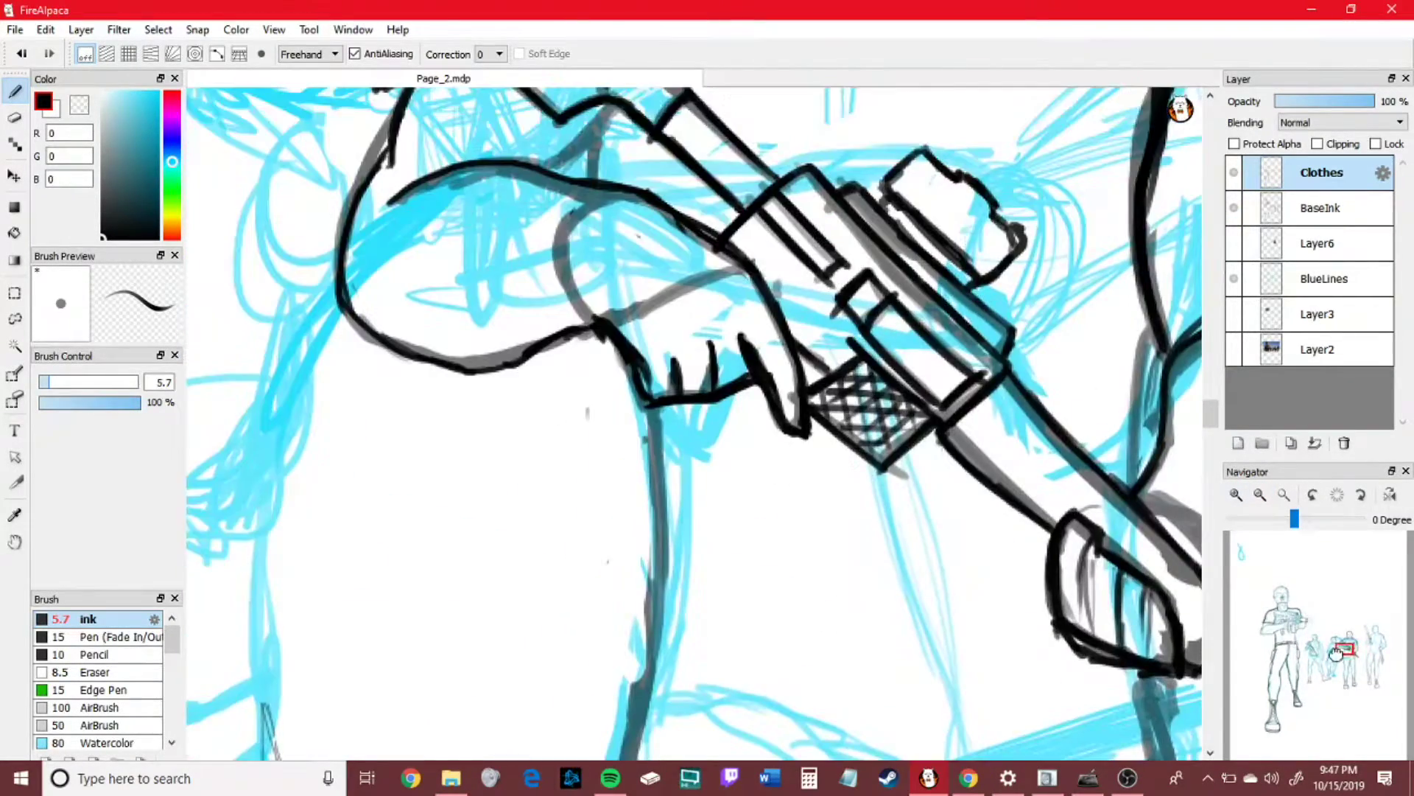
mouse_move(656, 409)
left_mouse_down()
mouse_move(669, 568)
mouse_move(655, 726)
left_mouse_up()
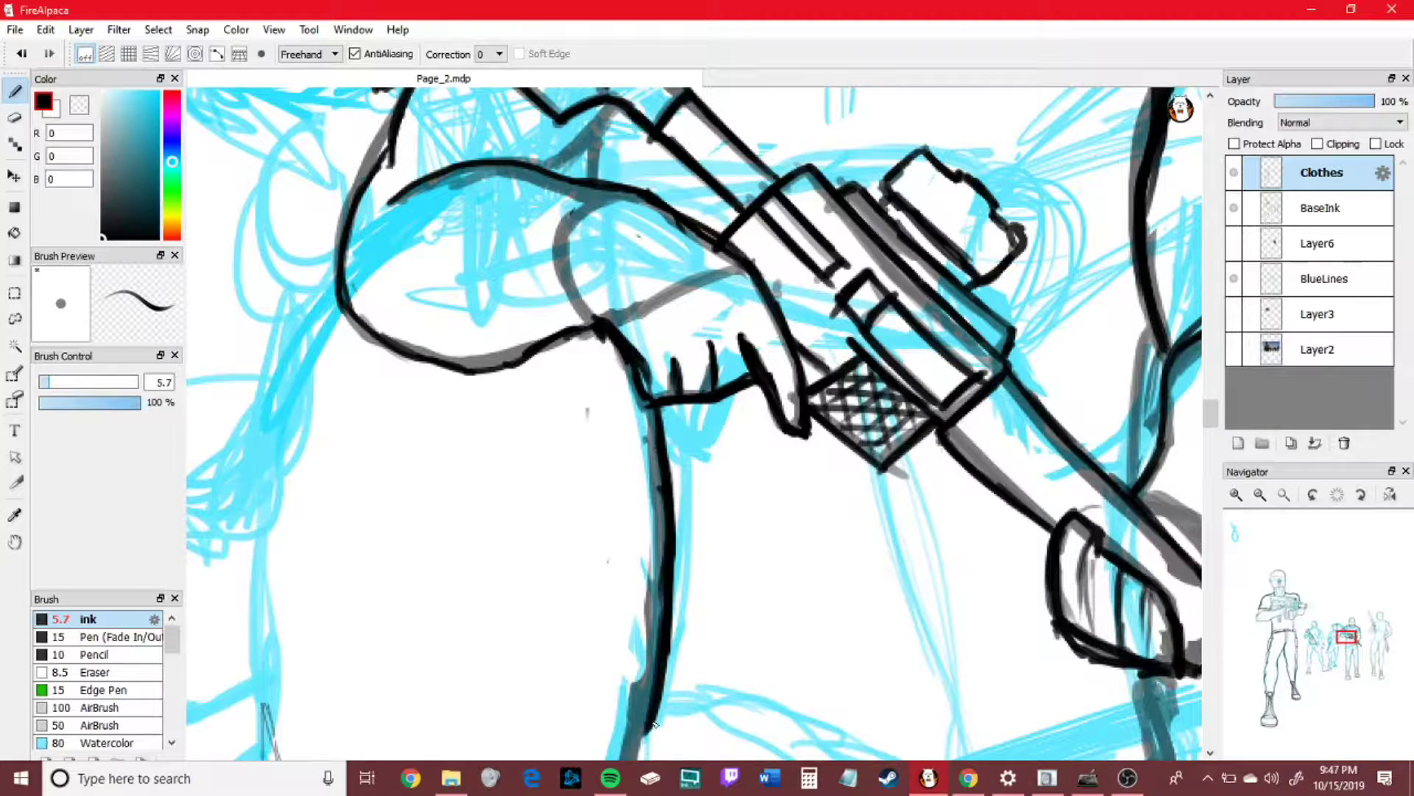
left_click_drag(1143, 349, 1131, 486)
- Trace the curved wrist line behind the trigger hand, checking it against BaseInk
left_click(1260, 494)
left_click(1260, 495)
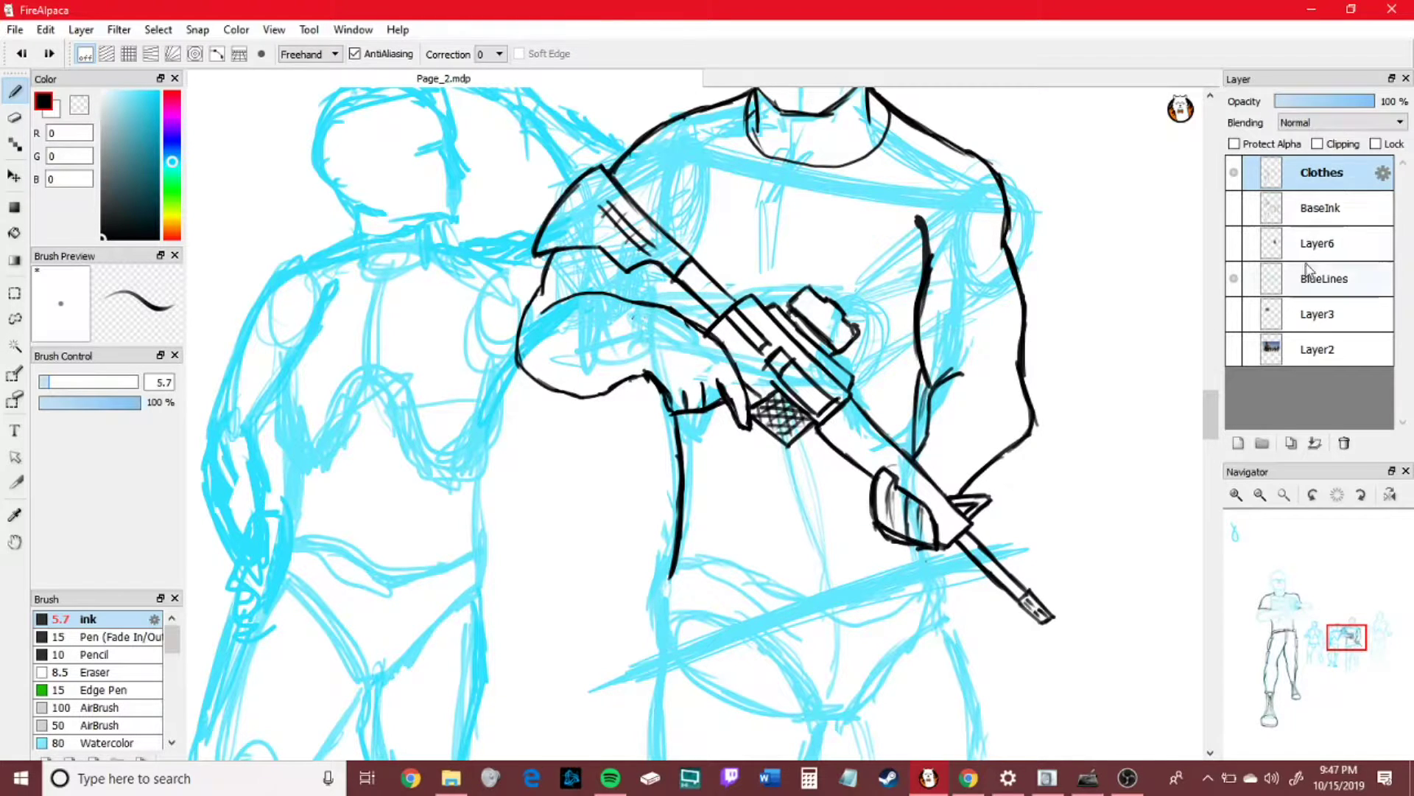
left_click(1233, 207)
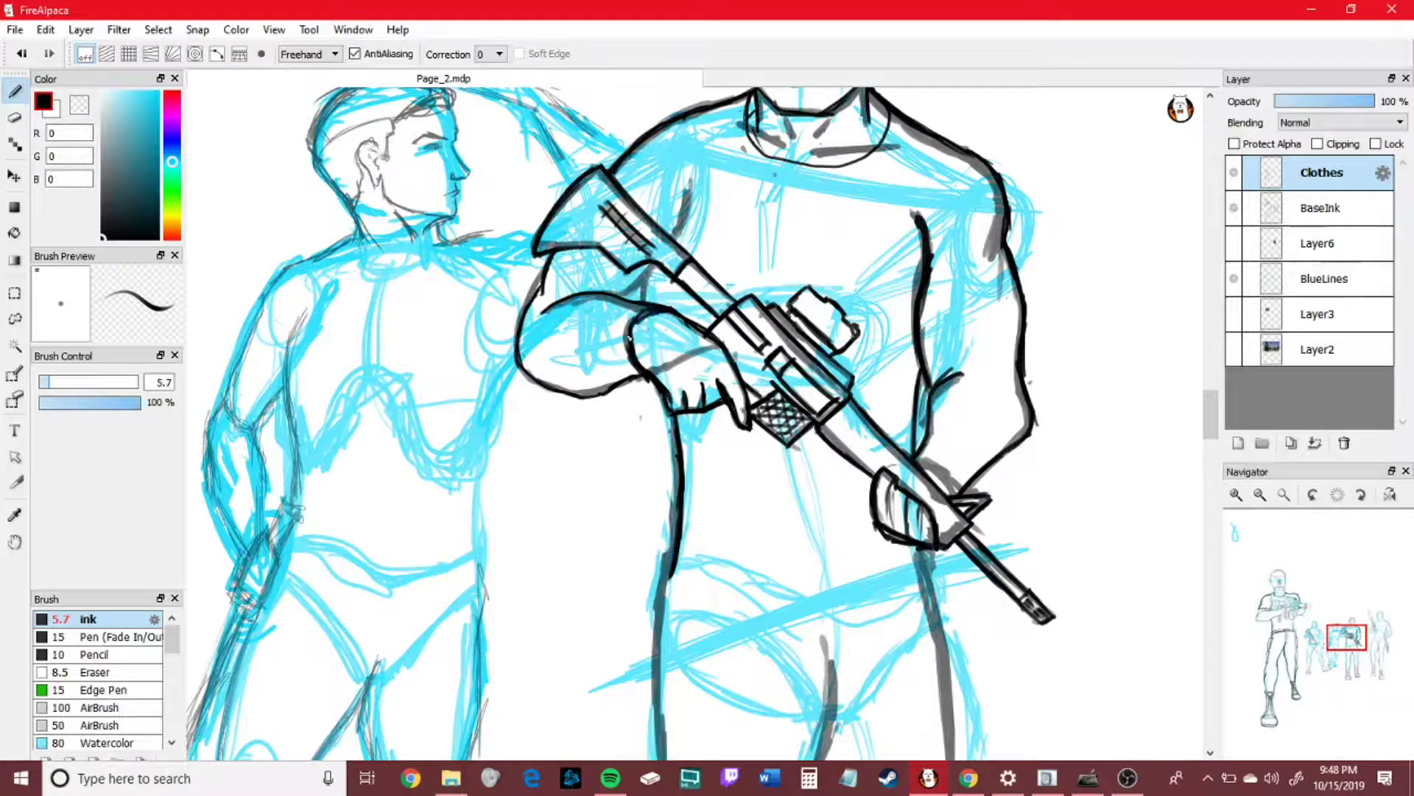
left_click(1234, 208)
left_click_drag(638, 328, 662, 319)
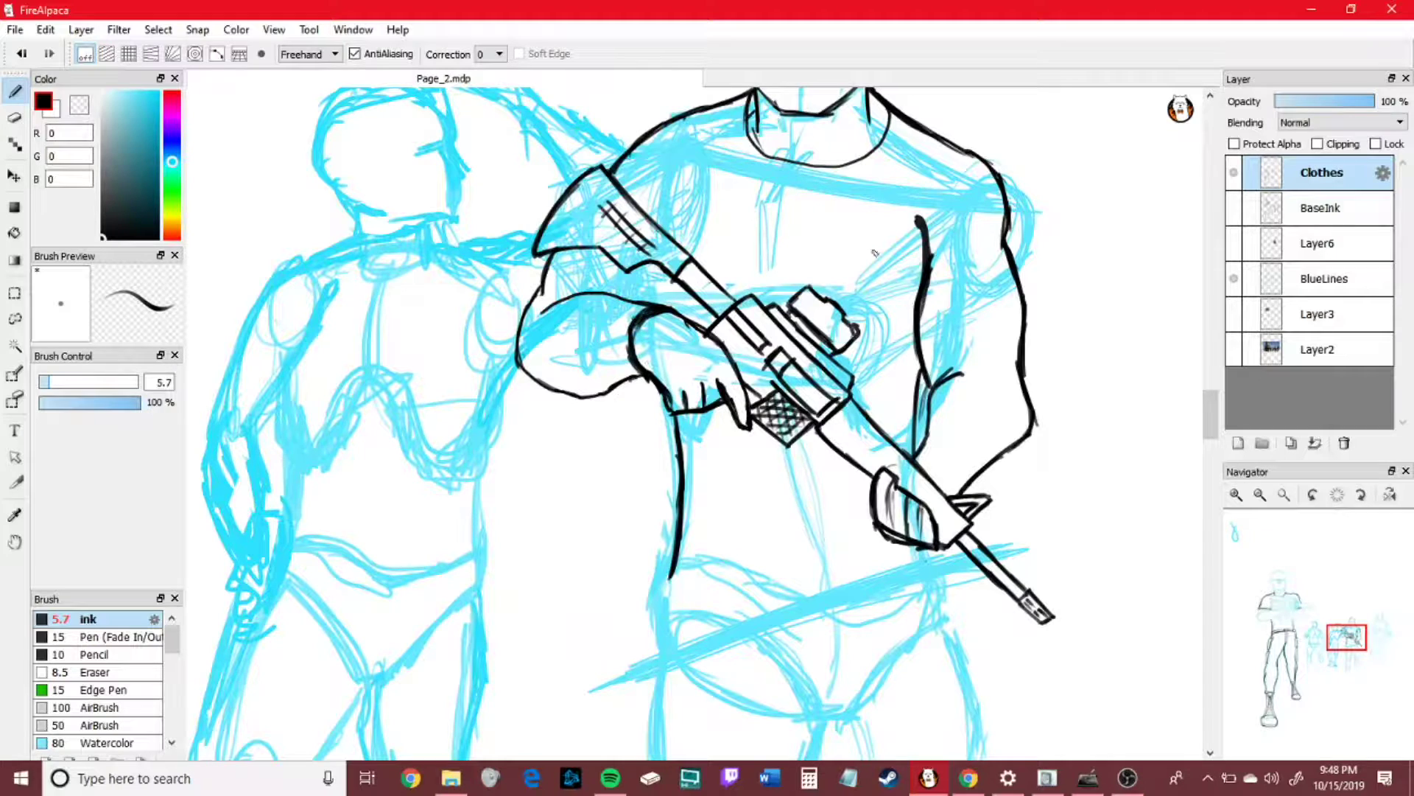
- Trace the outer hip lines from the waist to the upper thighs with BaseInk as guide, undoing the misplaced thigh strokes
left_click_drag(1346, 648, 1351, 653)
left_click_drag(554, 433, 544, 530)
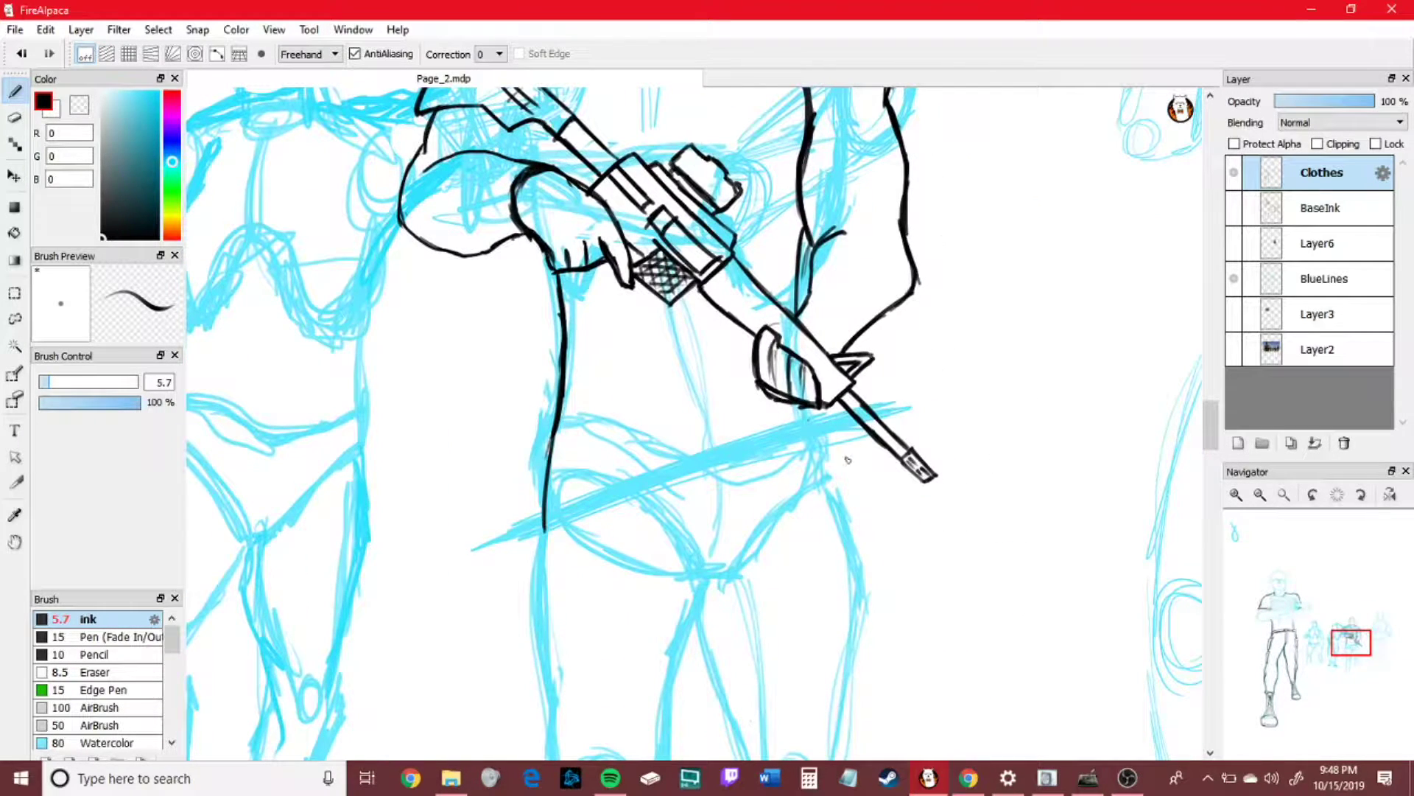
left_click_drag(805, 410, 836, 579)
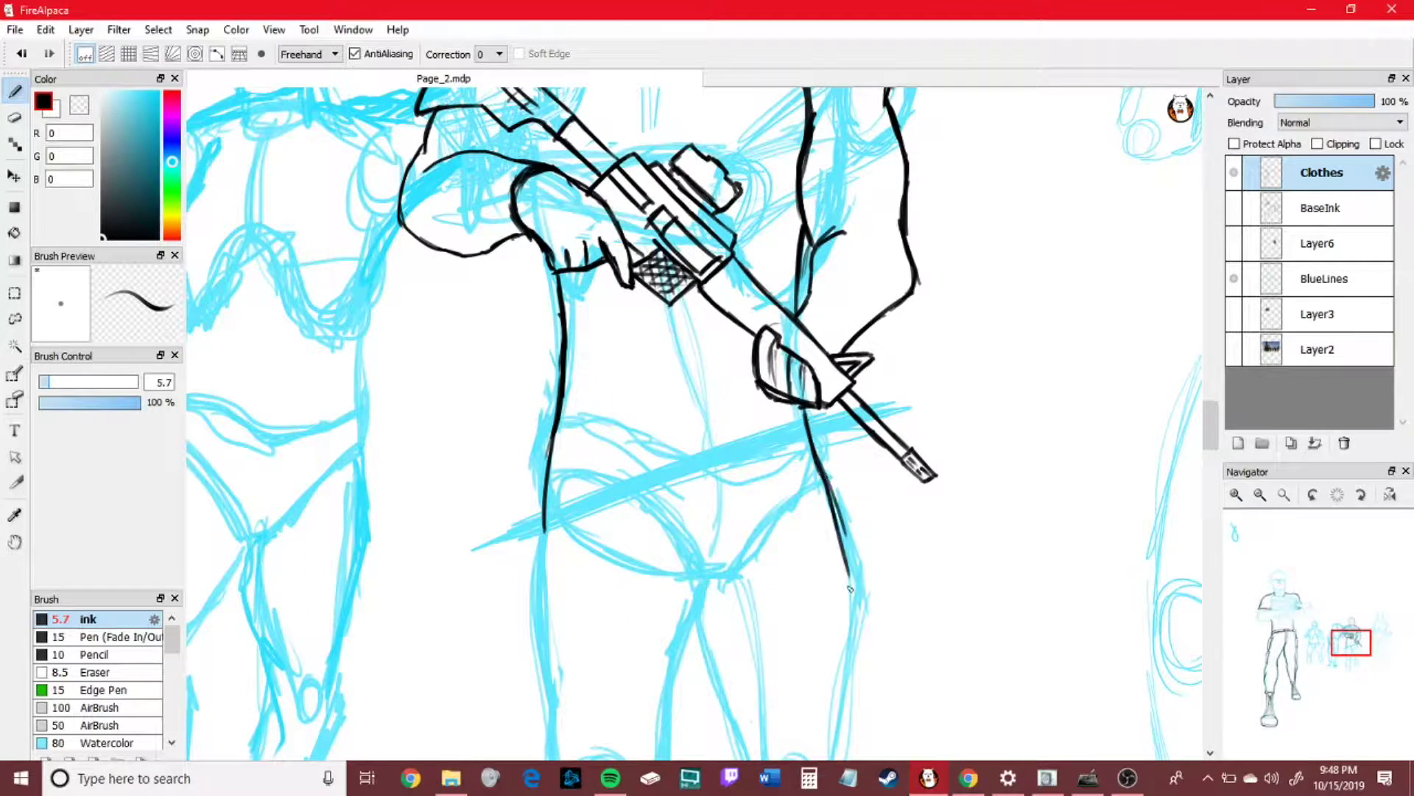
left_click_drag(818, 472, 842, 685)
left_click(1234, 207)
key("ctrl+z")
key("ctrl+z")
key("ctrl+z")
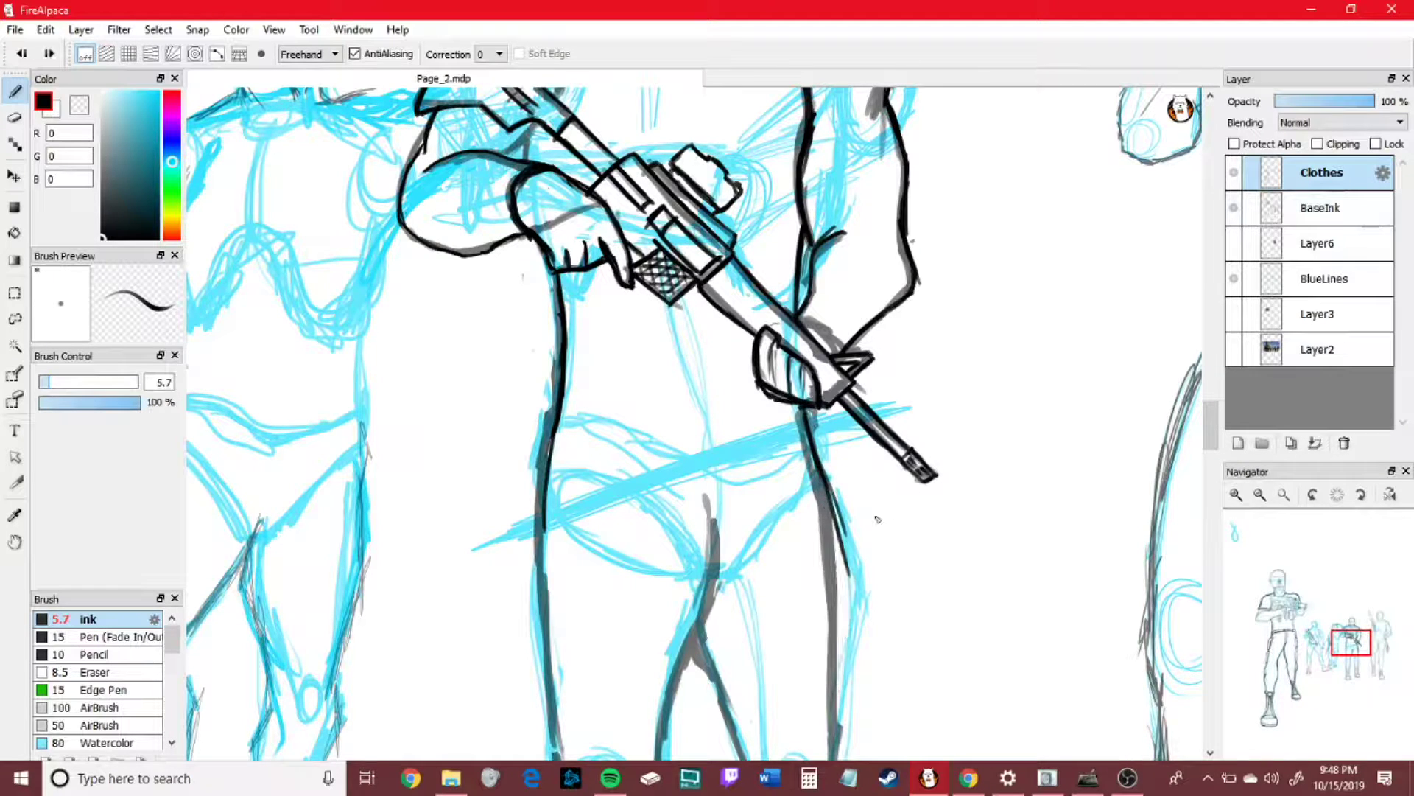
left_click_drag(820, 473, 831, 713)
key("ctrl+z")
- Trace the outer and inner lines of both thighs down past the knees, redoing one outer thigh line
left_click_drag(1351, 643, 1354, 651)
left_click_drag(743, 475, 740, 586)
left_click_drag(452, 267, 467, 543)
key("ctrl+z")
left_click_drag(448, 285, 466, 533)
left_click(1234, 213)
left_click(1234, 212)
mouse_move(571, 646)
left_mouse_down()
mouse_move(574, 481)
mouse_move(603, 425)
left_mouse_up()
mouse_move(625, 287)
left_mouse_down()
mouse_move(613, 436)
mouse_move(598, 442)
mouse_move(667, 604)
left_mouse_up()
left_click_drag(461, 507, 455, 758)
- Trace both lower legs from the knees to the boots and check the figure with BaseInk hidden
left_click_drag(1354, 663, 1353, 677)
left_click_drag(507, 296, 508, 560)
left_click_drag(579, 605, 618, 306)
left_click_drag(621, 332, 597, 428)
mouse_move(714, 261)
left_mouse_down()
mouse_move(704, 324)
mouse_move(724, 508)
left_mouse_up()
left_click_drag(721, 442, 736, 519)
mouse_move(786, 529)
left_mouse_down()
mouse_move(810, 250)
mouse_move(809, 368)
left_mouse_up()
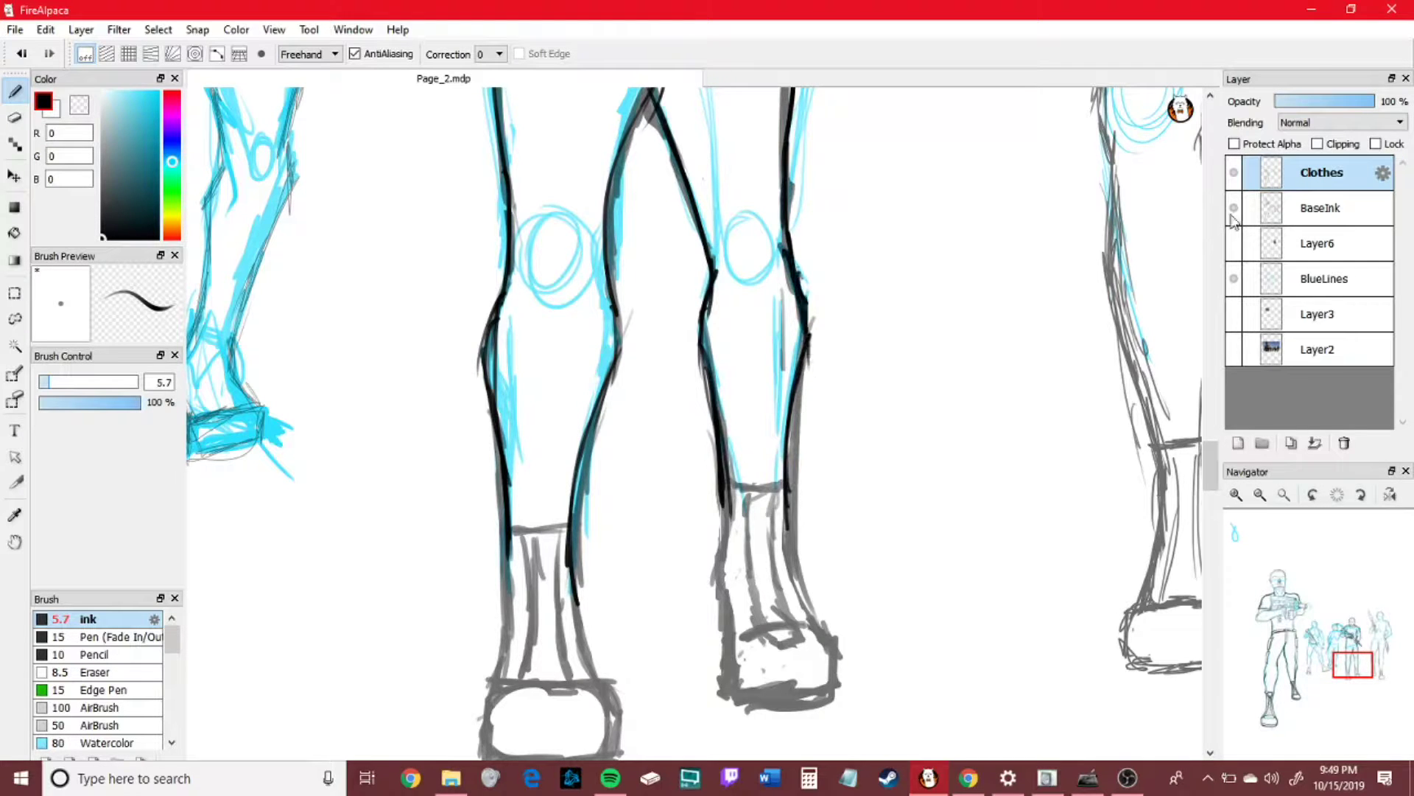
left_click(1234, 209)
double_click(1260, 495)
left_click_drag(1351, 674, 1348, 665)
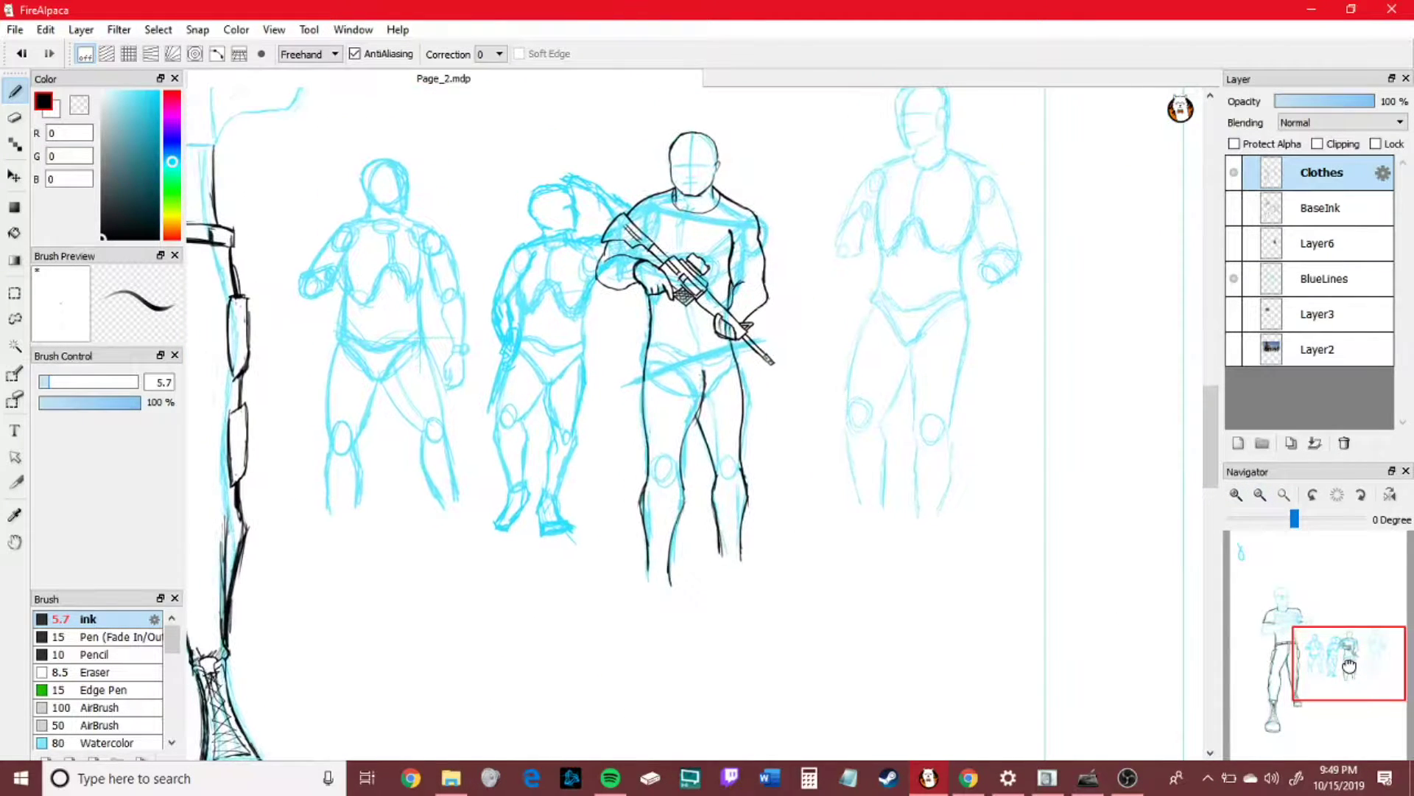
- Show BaseInk, draw the curved waistline and trouser fly, and thicken the hip and inner thigh lines
left_click(1233, 207)
left_click(1236, 494)
left_click(1237, 494)
left_click_drag(1324, 657, 1330, 659)
left_click_drag(586, 322, 696, 330)
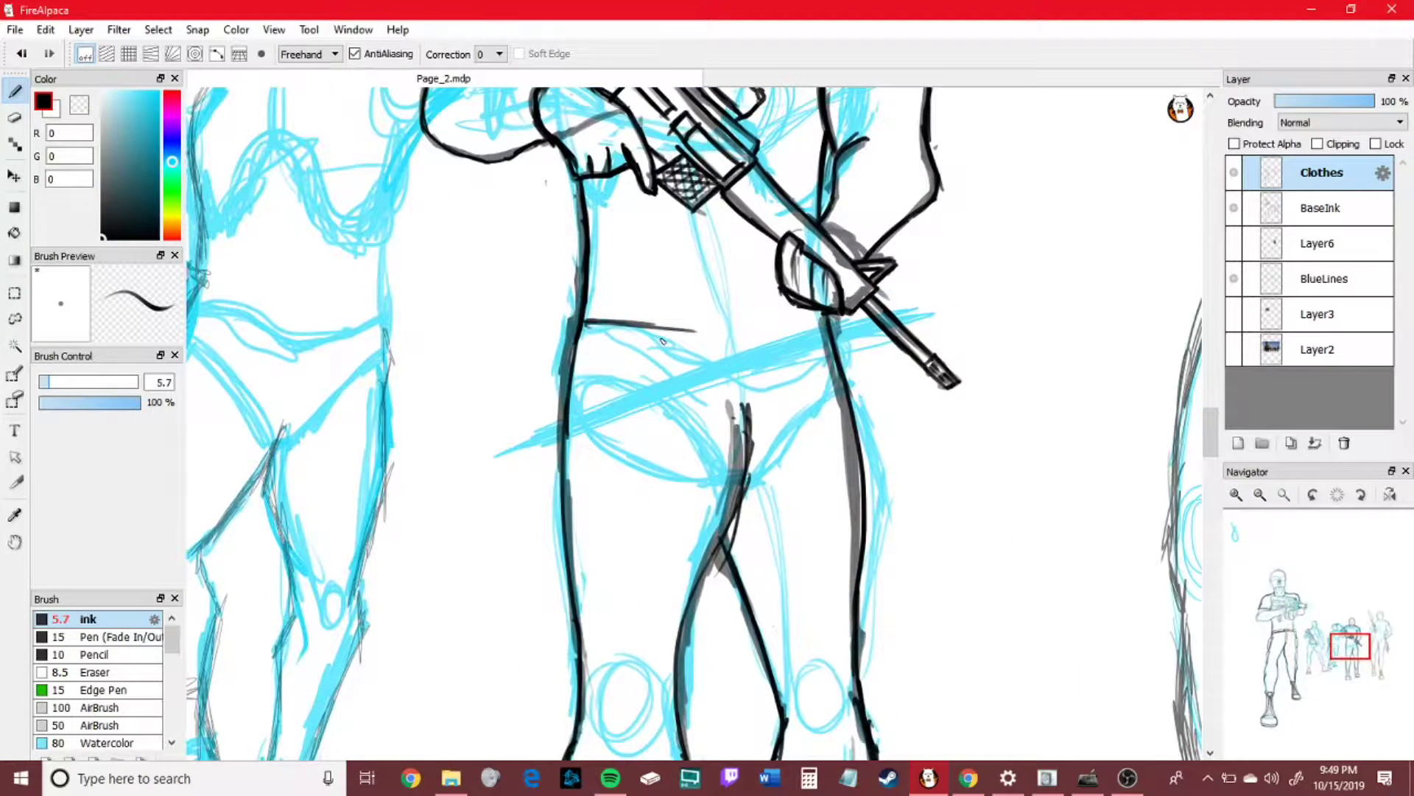
left_click_drag(586, 322, 824, 319)
left_click_drag(589, 317, 822, 319)
mouse_move(593, 322)
left_mouse_down()
mouse_move(749, 335)
mouse_move(819, 319)
mouse_move(563, 493)
mouse_move(566, 539)
left_mouse_up()
mouse_move(745, 405)
left_mouse_down()
mouse_move(682, 633)
mouse_move(676, 755)
left_mouse_up()
left_click_drag(726, 337, 735, 434)
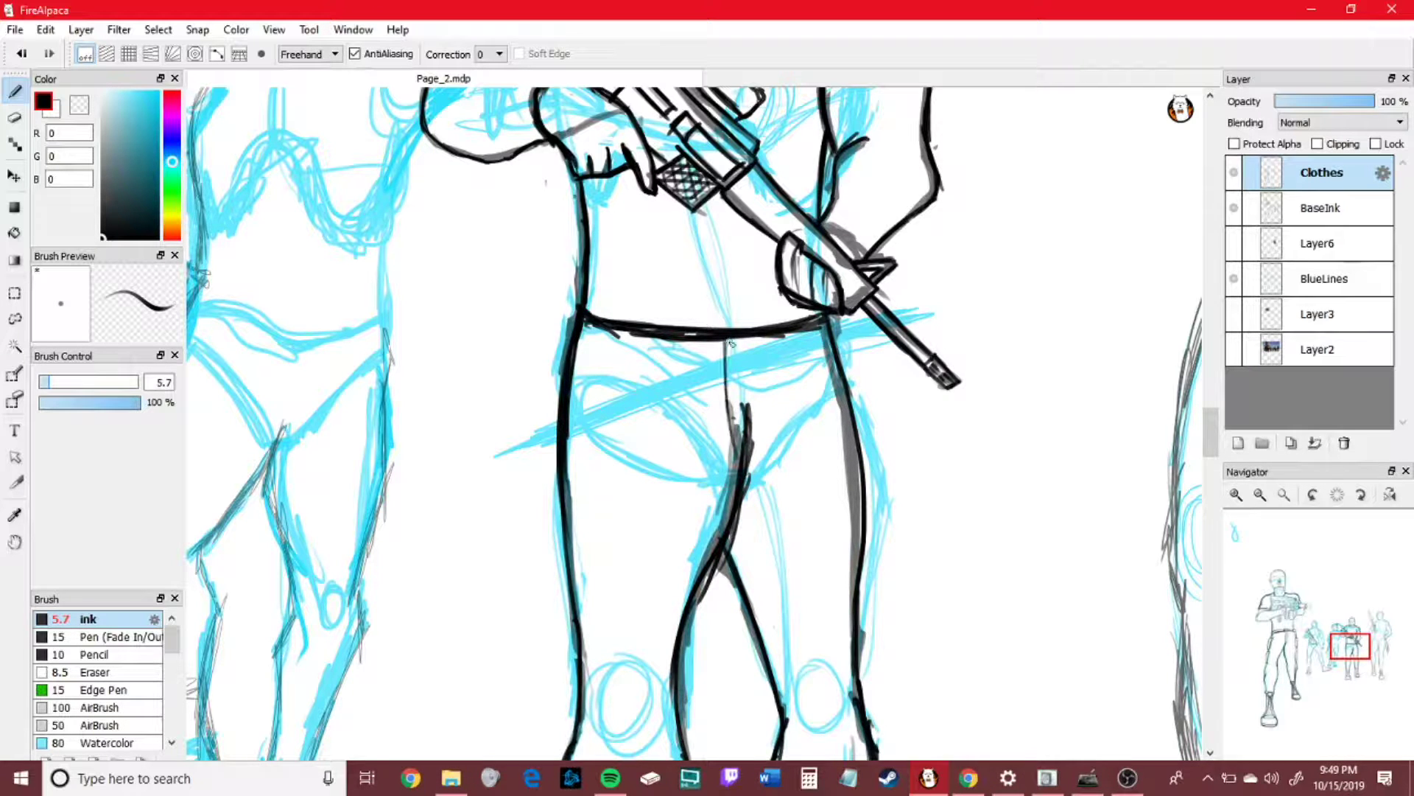
- Trace the larger front boot's shaft edges and rounded toe cap over the BaseInk drawing
left_click(1260, 495)
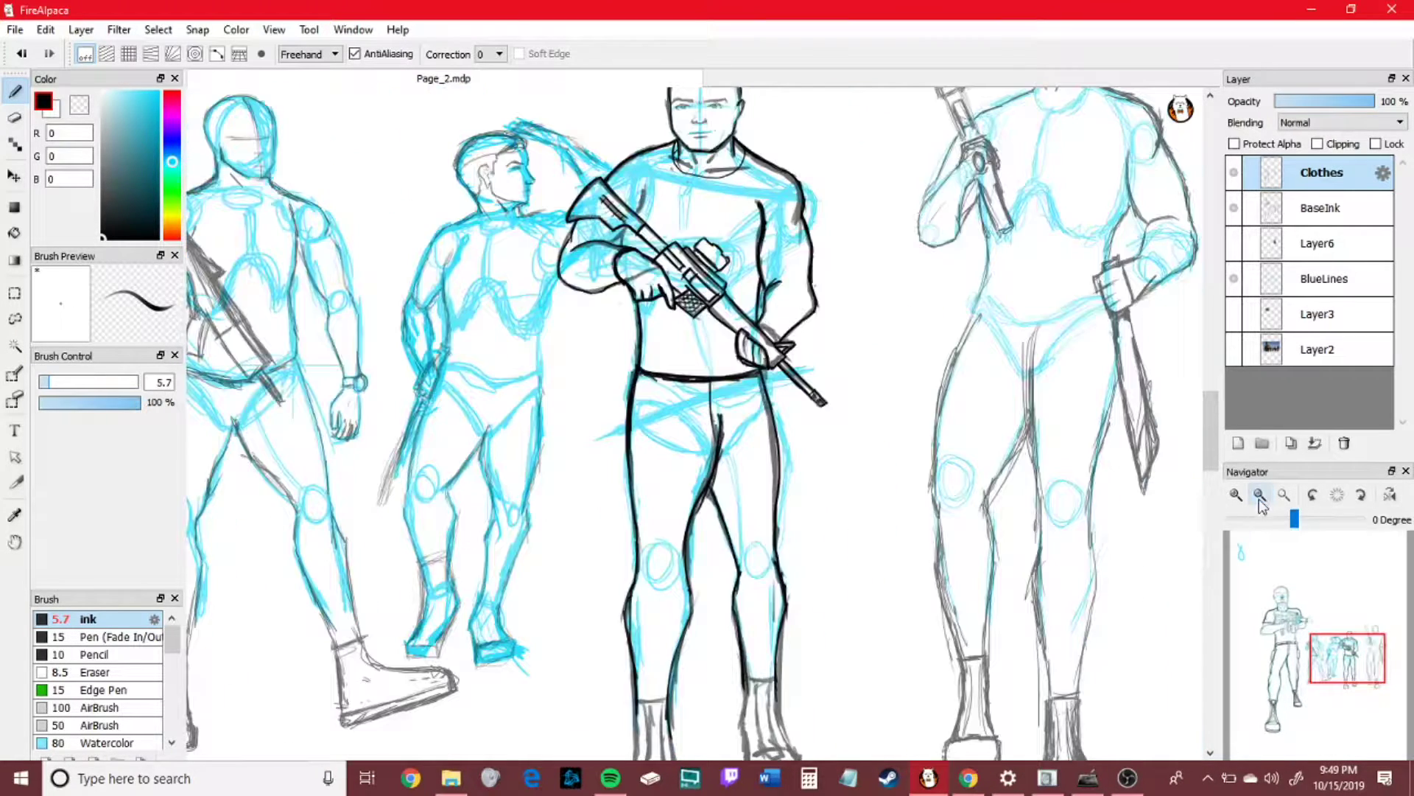
left_click_drag(1350, 650, 1349, 670)
left_click(1237, 495)
left_click_drag(606, 411, 591, 545)
mouse_move(591, 623)
left_mouse_down()
mouse_move(580, 559)
mouse_move(674, 534)
mouse_move(590, 551)
mouse_move(689, 535)
mouse_move(713, 590)
mouse_move(597, 628)
mouse_move(716, 613)
left_mouse_up()
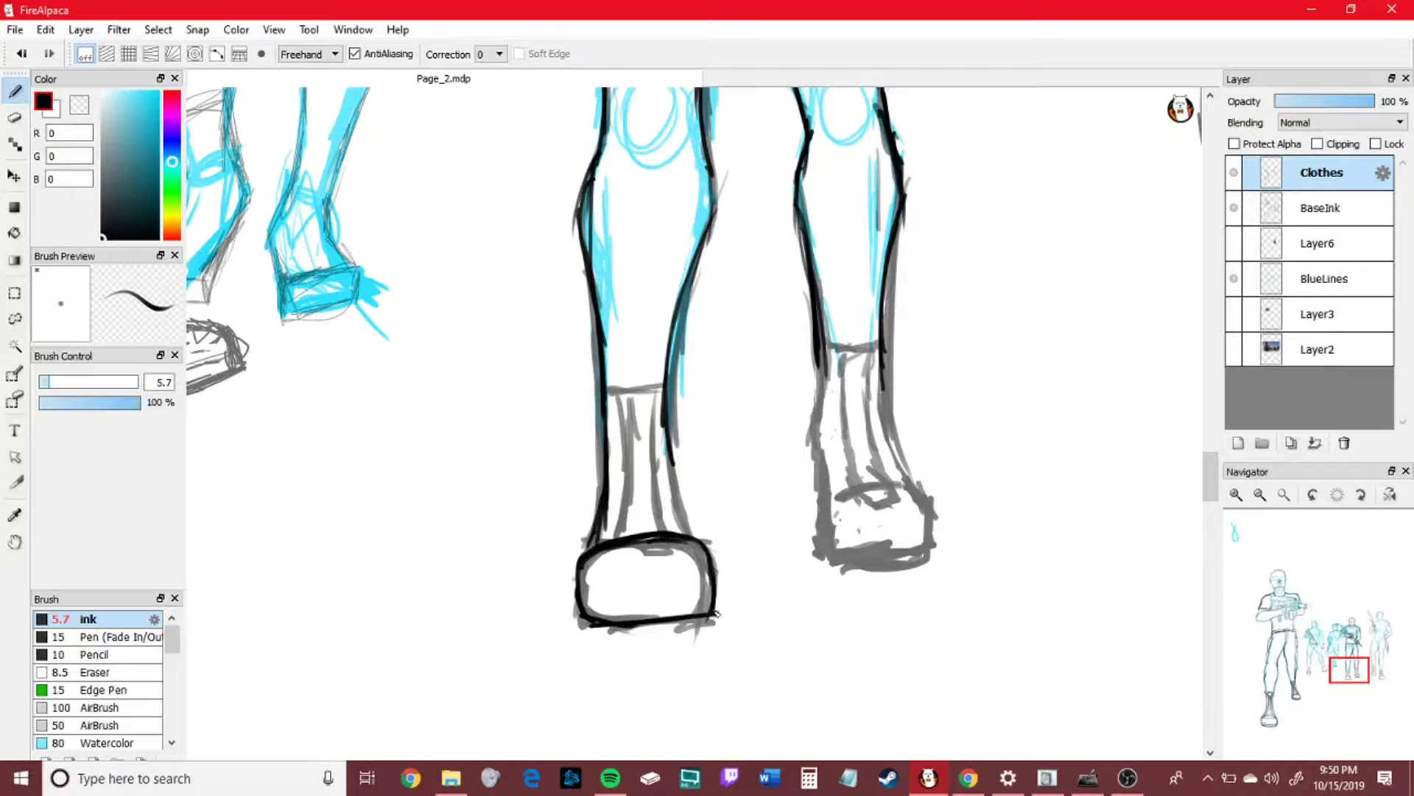
left_click_drag(682, 519, 667, 428)
- Trace the smaller rear boot's shaft, toe cap and inner lacing lines
mouse_move(830, 374)
left_mouse_down()
mouse_move(805, 436)
mouse_move(817, 538)
mouse_move(866, 565)
mouse_move(921, 553)
left_mouse_up()
mouse_move(825, 510)
left_mouse_down()
mouse_move(884, 479)
mouse_move(919, 493)
mouse_move(930, 551)
left_mouse_up()
mouse_move(904, 490)
left_mouse_down()
mouse_move(934, 505)
mouse_move(828, 510)
mouse_move(937, 508)
mouse_move(880, 383)
mouse_move(896, 447)
left_mouse_up()
left_click_drag(847, 351, 858, 481)
mouse_move(840, 347)
left_mouse_down()
mouse_move(853, 479)
mouse_move(863, 350)
mouse_move(871, 466)
left_mouse_up()
- Draw the top edges of both boots across the shins and compare the result with BaseInk hidden
left_click(1234, 209)
left_click(1234, 209)
left_click_drag(824, 343, 883, 345)
left_click_drag(611, 390, 663, 385)
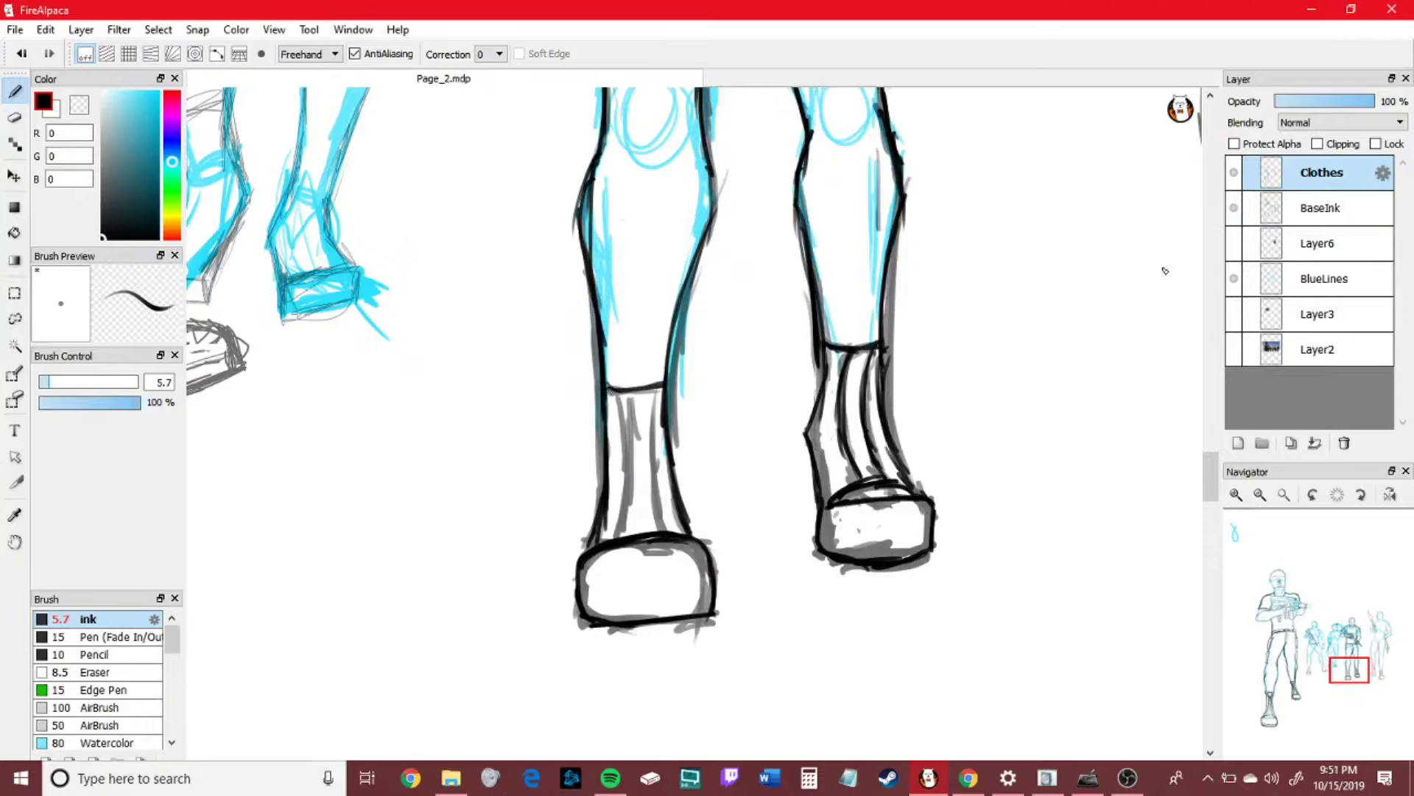
left_click(1234, 208)
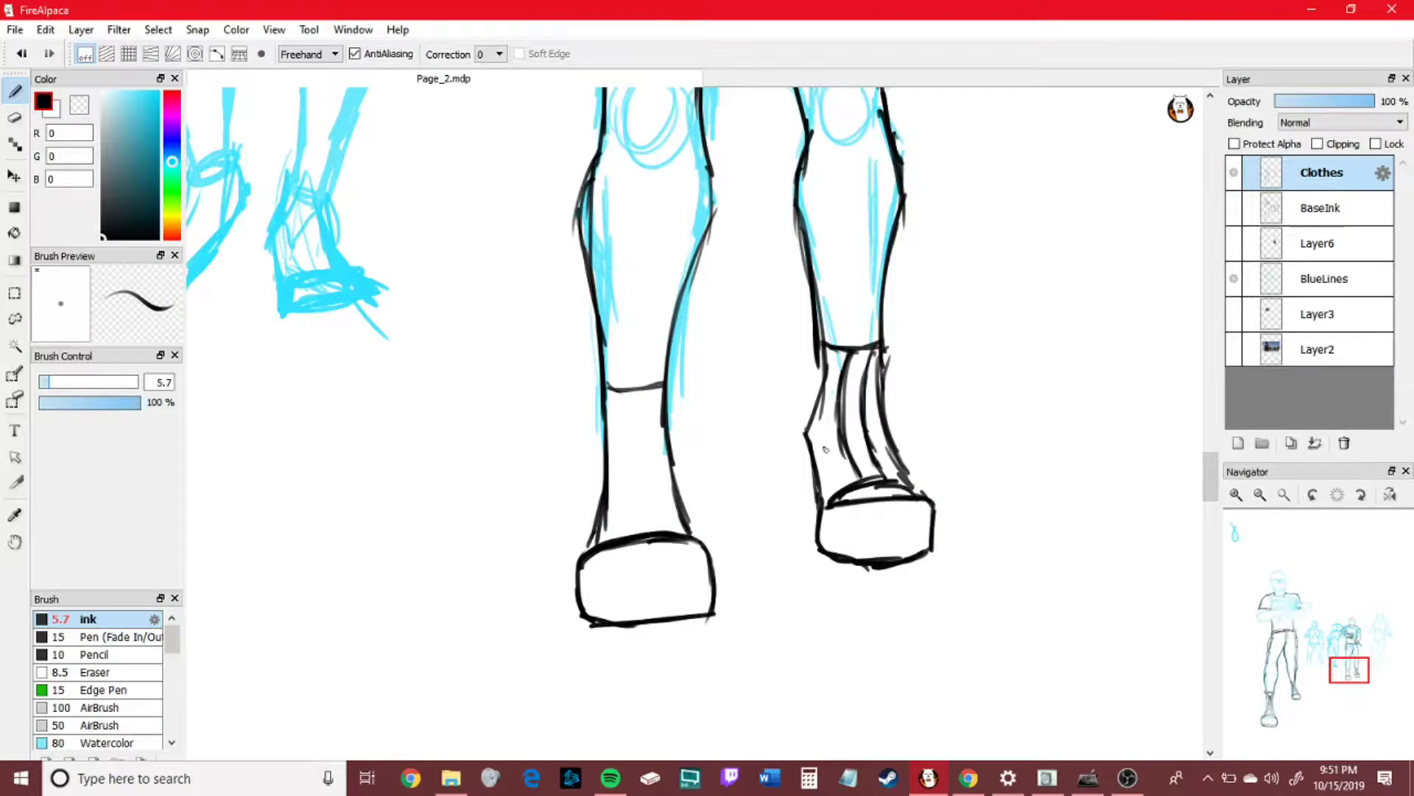
- Erase the rear boot's bulging ankle edge and the lacing lines inside its shaft
left_click_drag(826, 362, 822, 503)
left_click(14, 118)
mouse_move(812, 409)
left_mouse_down()
mouse_move(813, 507)
mouse_move(829, 412)
mouse_move(866, 412)
mouse_move(853, 515)
left_mouse_up()
left_click_drag(876, 459, 828, 506)
- Redraw the rear boot with a straighter shaft edge, new lacing lines and a toe cap upper edge
left_click(15, 91)
mouse_move(843, 499)
left_mouse_down()
mouse_move(815, 538)
mouse_move(824, 553)
left_mouse_up()
left_click_drag(810, 510, 914, 490)
left_click_drag(832, 392, 820, 498)
mouse_move(853, 352)
left_mouse_down()
mouse_move(839, 494)
mouse_move(873, 351)
mouse_move(884, 480)
left_mouse_up()
mouse_move(844, 489)
left_mouse_down()
mouse_move(853, 441)
mouse_move(848, 479)
left_mouse_up()
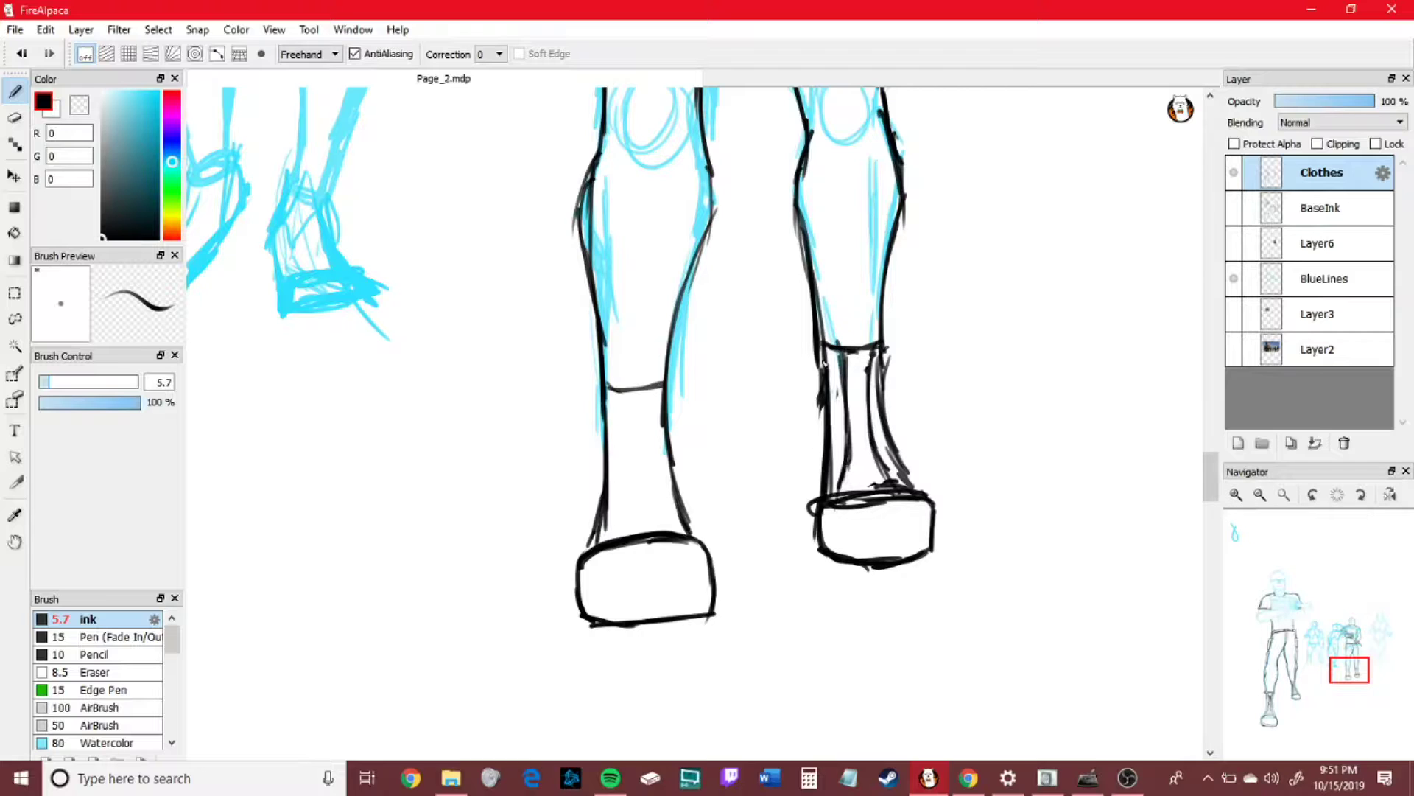
- Draw a higher top edge on the rear boot and extend the lacing lines up to it
left_click_drag(823, 326, 886, 331)
mouse_move(825, 327)
left_mouse_down()
mouse_move(884, 336)
mouse_move(842, 359)
left_mouse_up()
mouse_move(875, 336)
left_mouse_down()
mouse_move(870, 372)
mouse_move(837, 356)
mouse_move(869, 348)
mouse_move(868, 435)
left_mouse_up()
- Erase the rear boot's toe cap edges and redraw its sides and upper edge
left_click(15, 118)
left_click_drag(814, 506, 921, 489)
mouse_move(931, 504)
left_mouse_down()
mouse_move(815, 516)
mouse_move(820, 544)
left_mouse_up()
left_click(16, 91)
mouse_move(817, 539)
left_mouse_down()
mouse_move(848, 487)
mouse_move(910, 481)
left_mouse_up()
mouse_move(871, 484)
left_mouse_down()
mouse_move(929, 502)
mouse_move(932, 550)
left_mouse_up()
left_click_drag(878, 489, 931, 494)
mouse_move(826, 502)
left_mouse_down()
mouse_move(920, 495)
mouse_move(930, 519)
left_mouse_up()
- Clean the excess strokes off the rear toe cap and reinforce the shaft's edge above it
key("e")
mouse_move(810, 515)
left_mouse_down()
mouse_move(931, 493)
mouse_move(930, 505)
left_mouse_up()
key("b")
mouse_move(907, 467)
left_mouse_down()
mouse_move(934, 505)
mouse_move(869, 408)
mouse_move(865, 335)
mouse_move(879, 405)
left_mouse_up()
- Redraw the front boot's top edge higher and add the lacing lines down its shaft to the toe cap
mouse_move(610, 371)
left_mouse_down()
mouse_move(662, 365)
mouse_move(626, 396)
mouse_move(658, 388)
mouse_move(670, 530)
mouse_move(639, 433)
left_mouse_up()
left_click(15, 118)
left_click(15, 90)
left_click_drag(668, 528, 655, 368)
left_click_drag(605, 517, 589, 549)
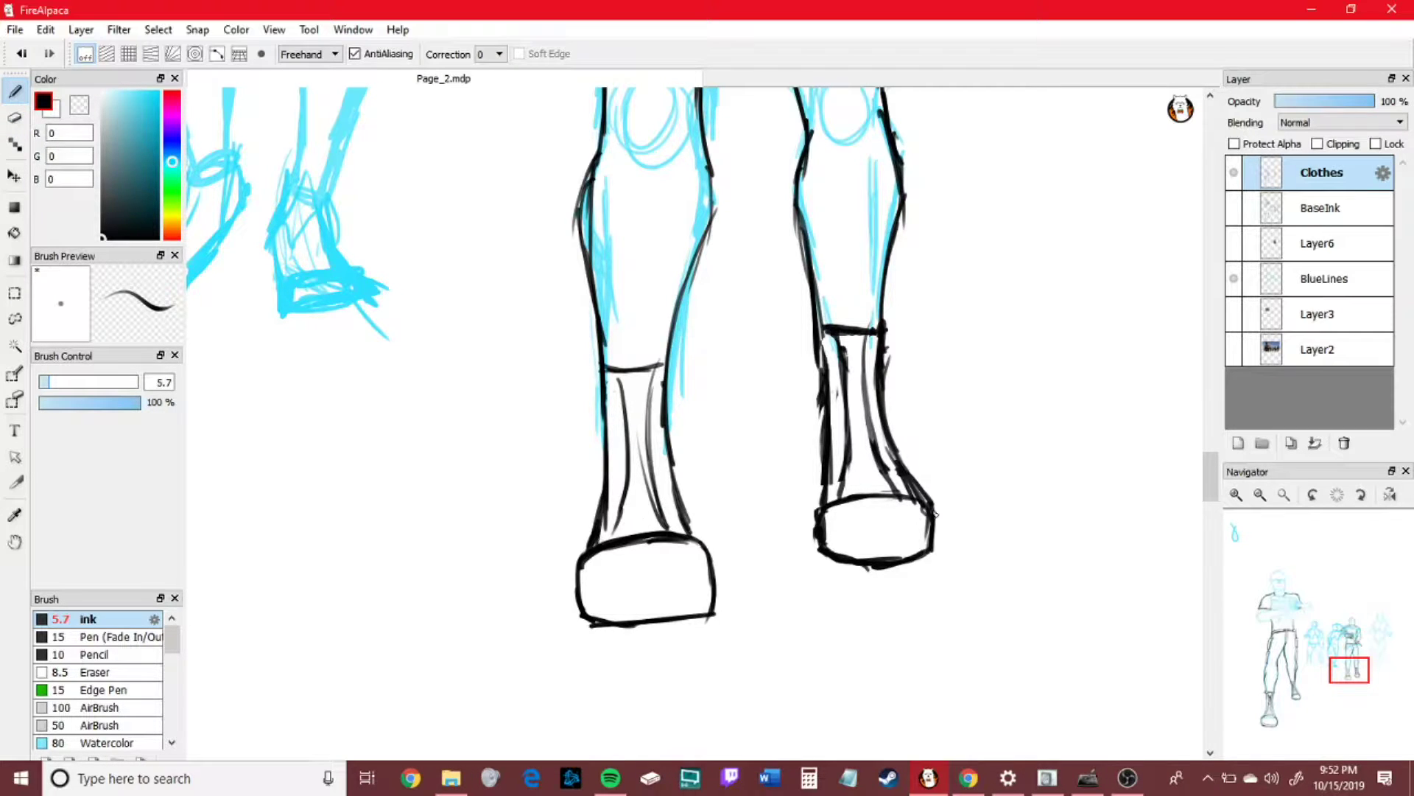
- Erase the rough inner edge of the rear boot's shaft and redraw it as a clean dark line
left_click(16, 118)
mouse_move(813, 352)
left_mouse_down()
mouse_move(813, 536)
mouse_move(831, 434)
left_mouse_up()
key("b")
left_click_drag(832, 486, 825, 333)
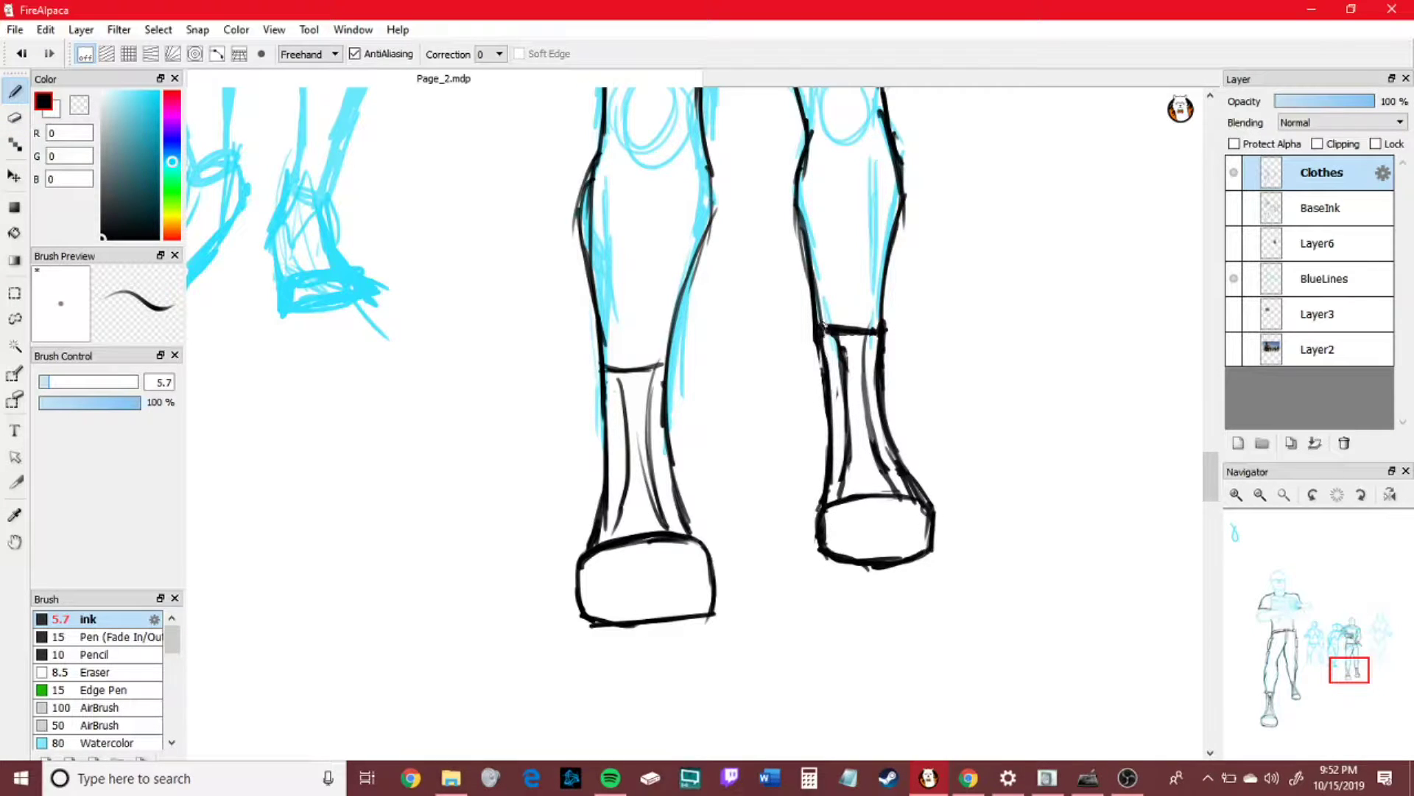
- Thicken the inner and outer outlines of both trouser legs from the thighs down to the calves
left_click(1261, 497)
left_click(1261, 497)
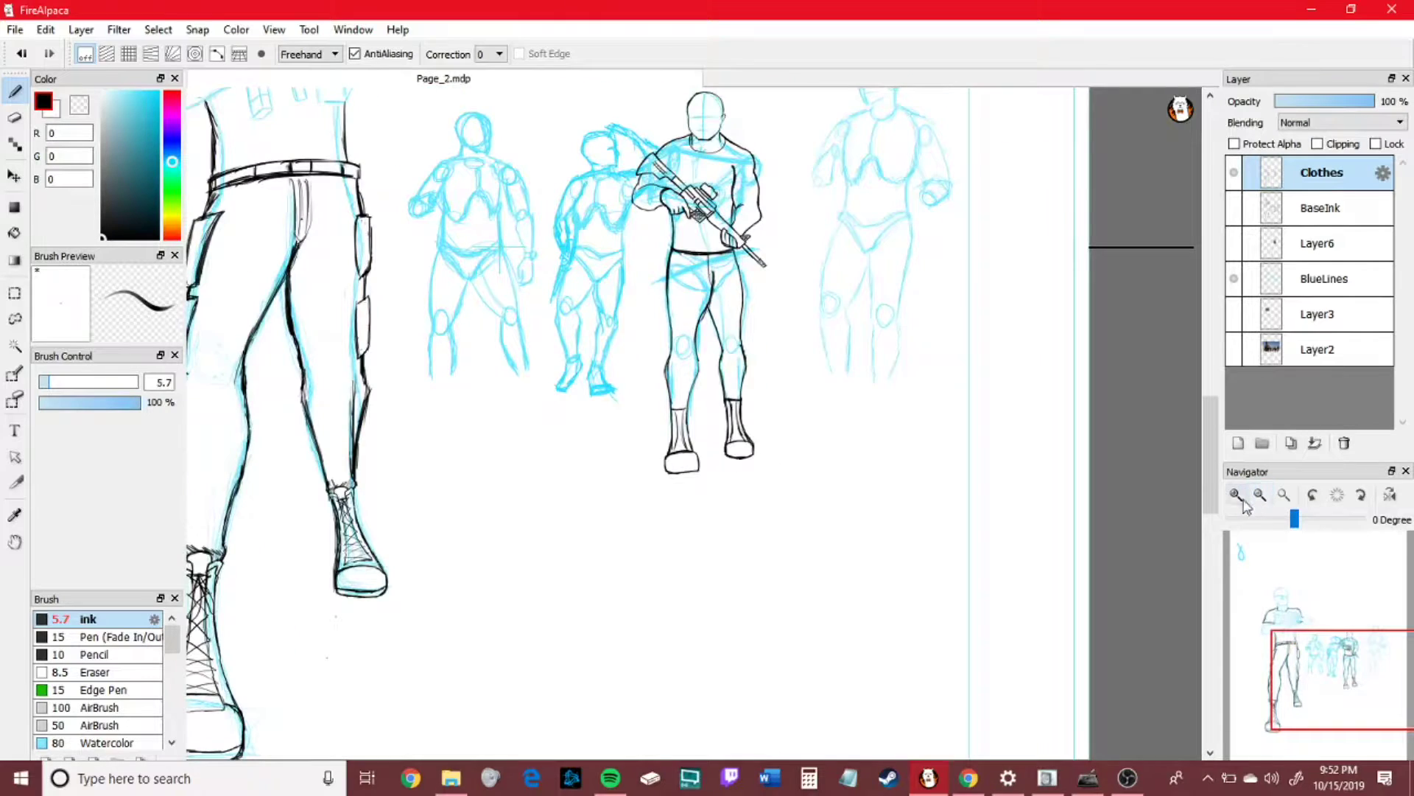
left_click(1235, 494)
left_click_drag(749, 339, 746, 280)
left_click_drag(750, 306, 723, 205)
left_click_drag(749, 288, 722, 205)
left_click_drag(802, 369, 787, 140)
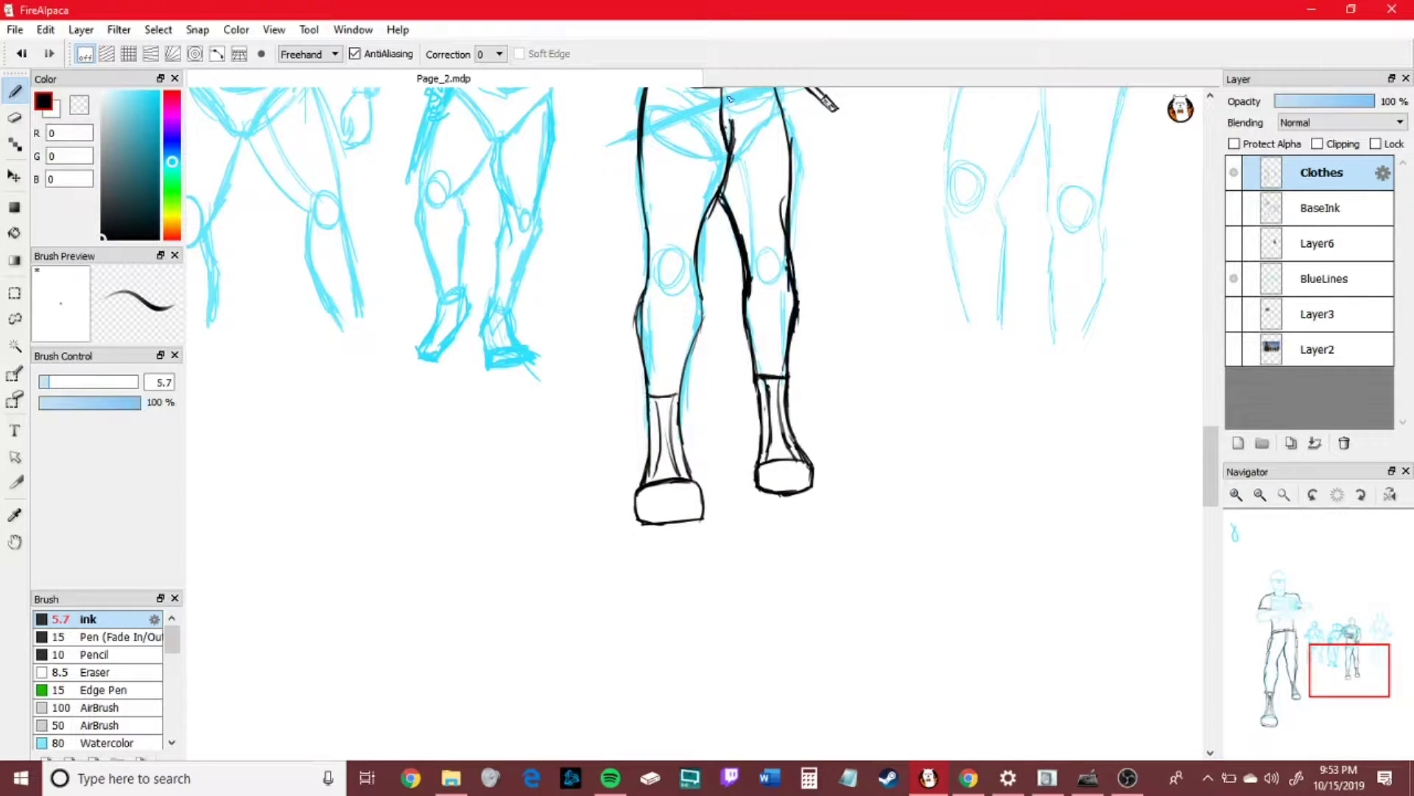
left_click_drag(650, 287, 645, 398)
left_click_drag(694, 457, 706, 251)
left_click_drag(648, 316, 641, 162)
left_click_drag(721, 195, 697, 267)
- Draw a narrow rectangular pocket on the outer front thigh and darken the outer edge of the opposite thigh
left_click_drag(1341, 666, 1345, 653)
mouse_move(685, 359)
left_mouse_down()
mouse_move(684, 418)
mouse_move(709, 413)
mouse_move(704, 365)
mouse_move(704, 426)
left_mouse_up()
mouse_move(682, 363)
left_mouse_down()
mouse_move(687, 429)
mouse_move(704, 347)
left_mouse_up()
left_click_drag(685, 385, 682, 422)
left_click_drag(691, 356, 687, 429)
left_click_drag(708, 358, 708, 427)
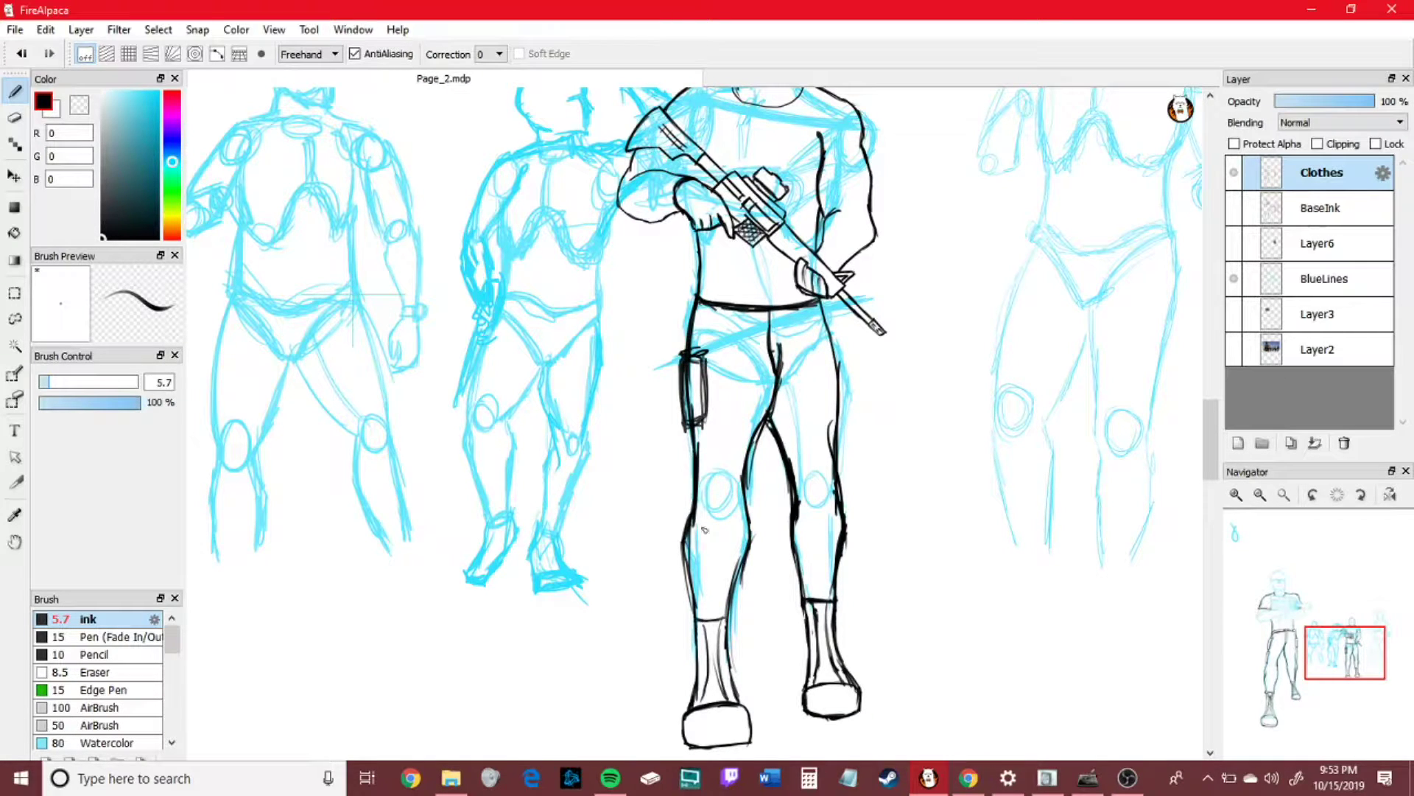
left_click_drag(834, 340, 840, 402)
- Draw squarish knee pads over both knees of the rifleman and darken the front boot's top edge
mouse_move(704, 474)
left_mouse_down()
mouse_move(745, 469)
mouse_move(698, 477)
mouse_move(743, 517)
mouse_move(689, 512)
left_mouse_up()
left_click_drag(709, 465, 745, 460)
mouse_move(726, 510)
left_mouse_down()
mouse_move(756, 479)
mouse_move(753, 516)
left_mouse_up()
left_click_drag(744, 466, 756, 465)
mouse_move(744, 505)
left_mouse_down()
mouse_move(843, 460)
mouse_move(847, 477)
left_mouse_up()
mouse_move(786, 472)
left_mouse_down()
mouse_move(788, 502)
mouse_move(839, 507)
left_mouse_up()
left_click_drag(846, 472, 835, 505)
mouse_move(841, 468)
left_mouse_down()
mouse_move(845, 488)
mouse_move(841, 465)
left_mouse_up()
mouse_move(832, 465)
left_mouse_down()
mouse_move(793, 468)
mouse_move(842, 390)
left_mouse_up()
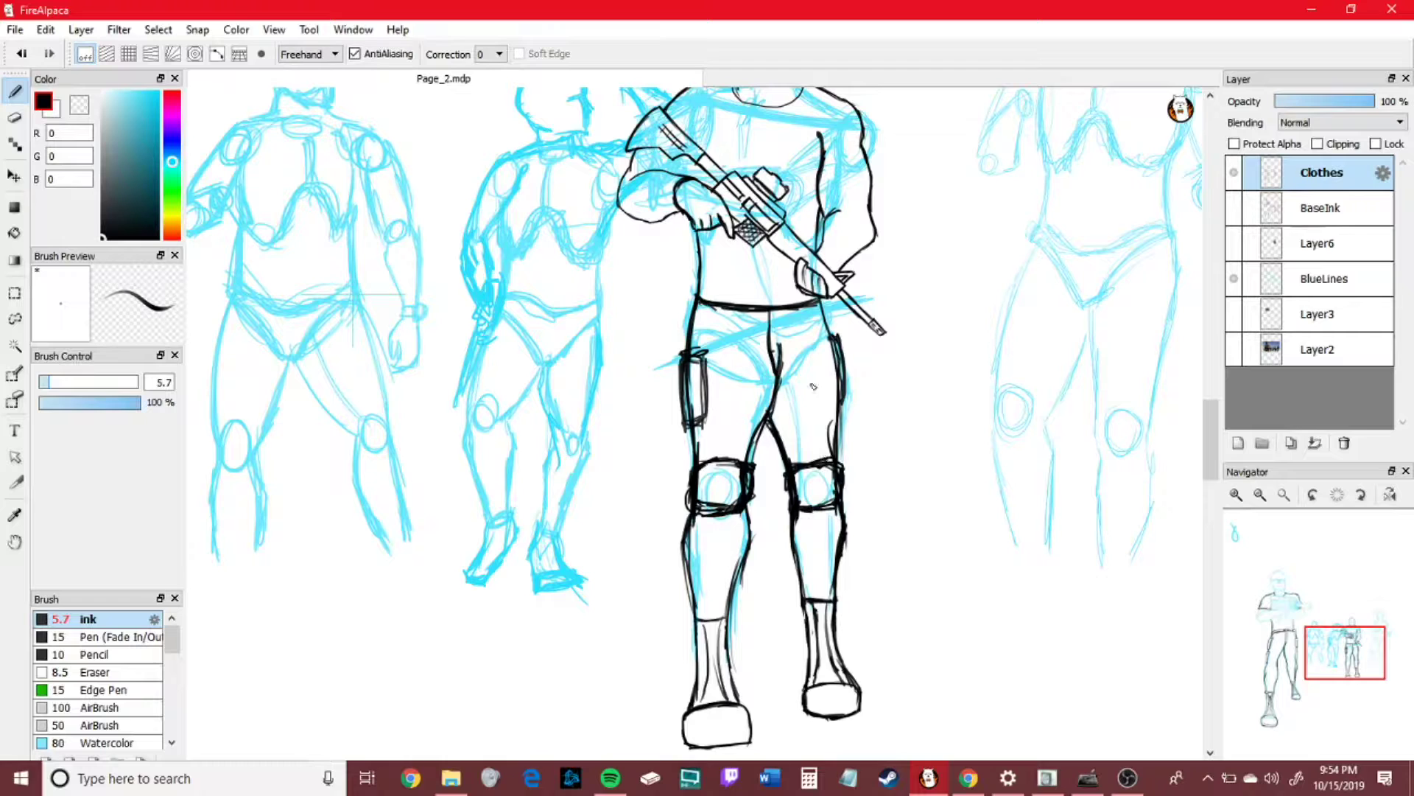
left_click_drag(689, 622, 727, 619)
left_click_drag(695, 501, 728, 503)
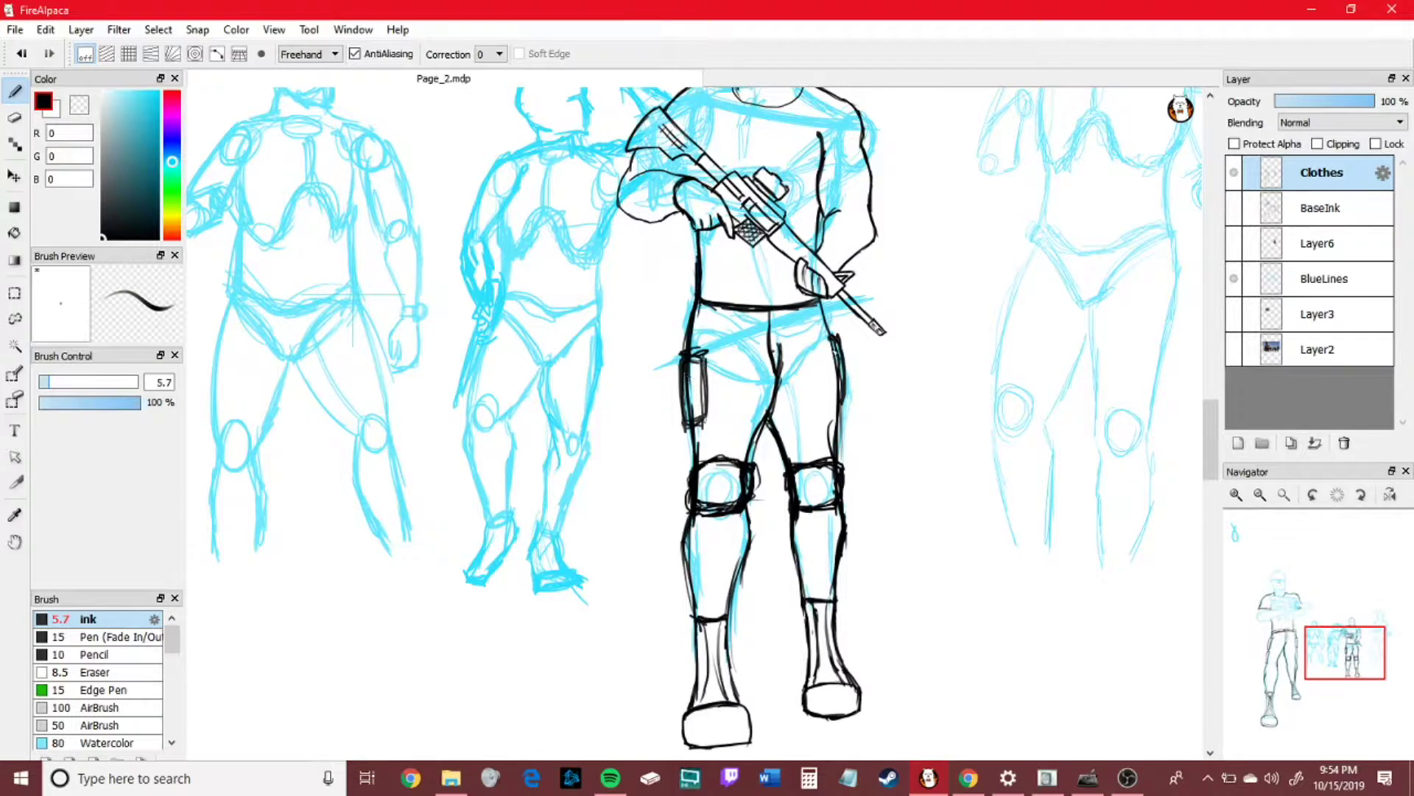
- Show BaseInk as a guide and ink the shirt collar and rifle-side shoulder line of the soldier with the raised rifle
left_click(1260, 495)
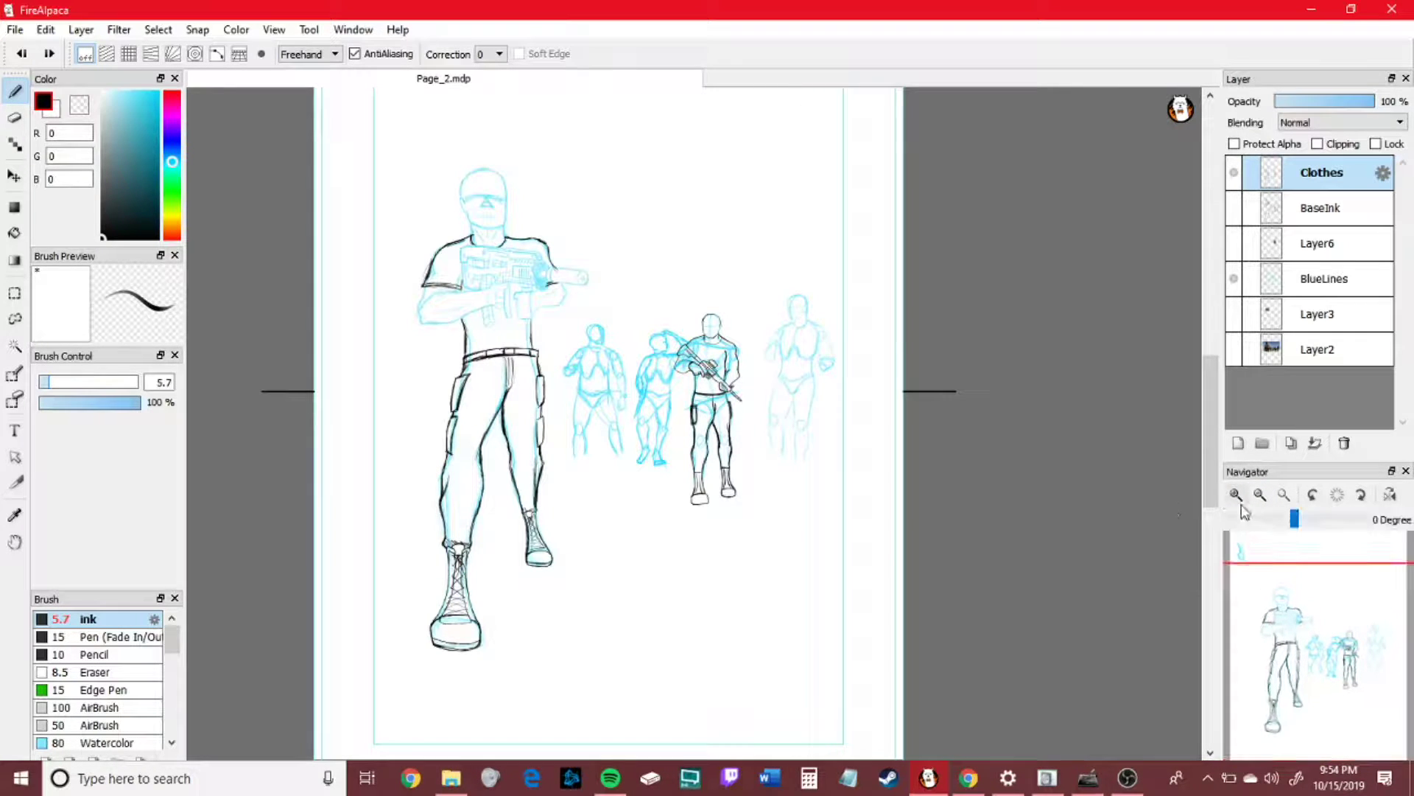
scroll(1362, 641, "up", 5)
scroll(1362, 641, "up", 4)
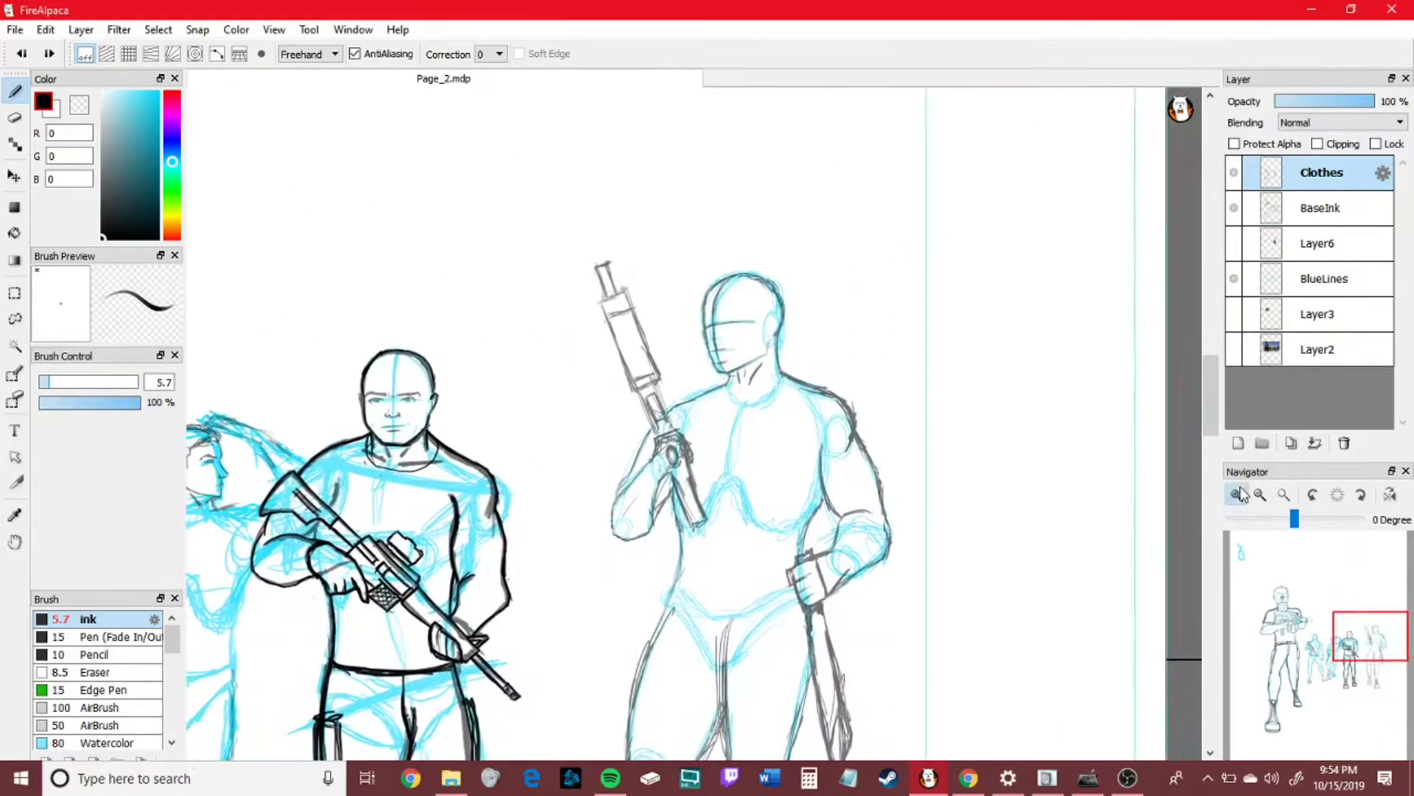
mouse_move(762, 359)
left_mouse_down()
mouse_move(794, 404)
mouse_move(874, 350)
left_mouse_up()
mouse_move(763, 361)
left_mouse_down()
mouse_move(847, 387)
mouse_move(872, 346)
left_mouse_up()
left_click_drag(760, 361, 652, 415)
left_click_drag(652, 414, 765, 360)
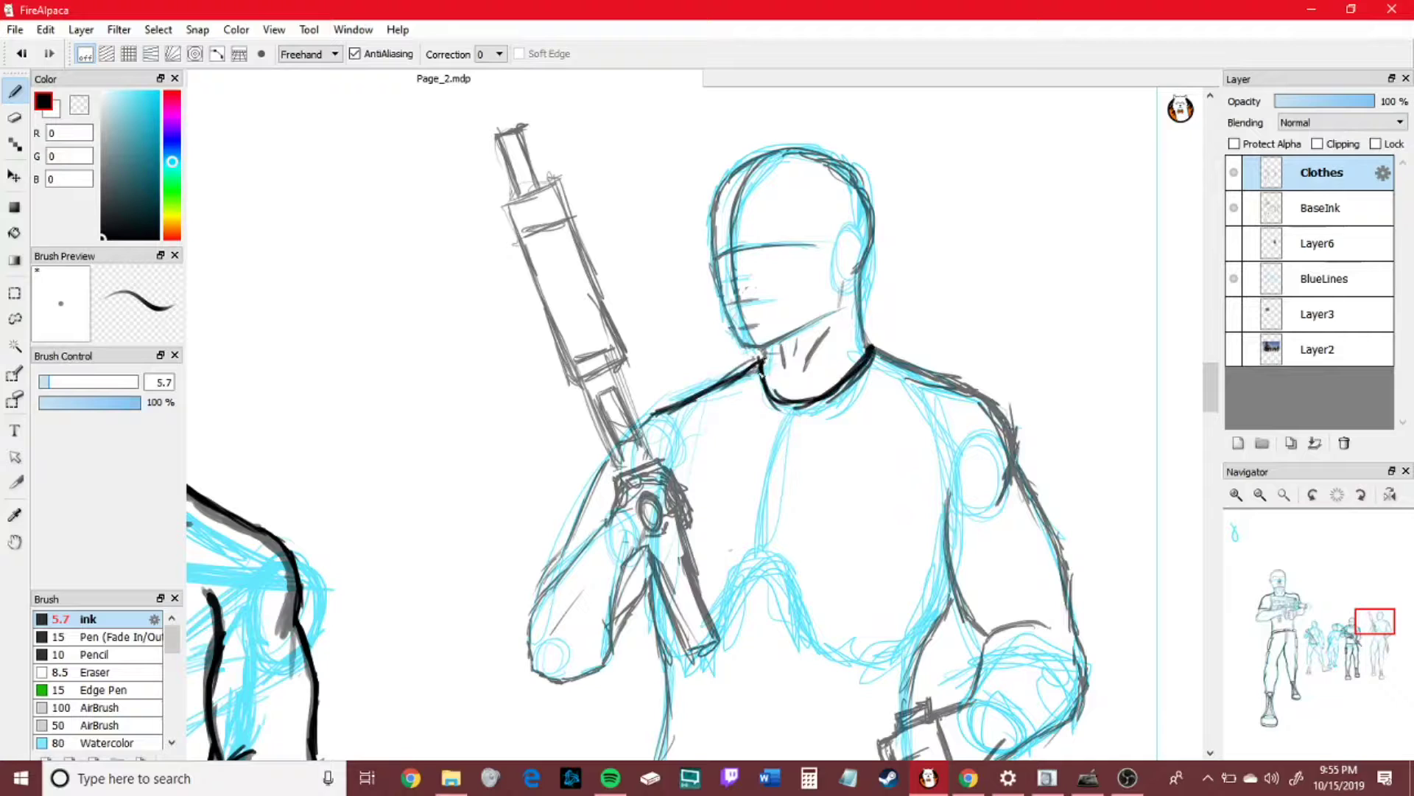
- Ink the shoulder, upper arm, elbow and forearm of the soldier's arm bent toward the hip
mouse_move(885, 336)
left_mouse_down()
mouse_move(1015, 434)
mouse_move(1023, 469)
mouse_move(999, 493)
left_mouse_up()
mouse_move(1015, 411)
left_mouse_down()
mouse_move(1010, 483)
mouse_move(1029, 460)
left_mouse_up()
mouse_move(950, 479)
left_mouse_down()
mouse_move(945, 574)
mouse_move(987, 633)
left_mouse_up()
left_click_drag(1020, 471, 1079, 652)
left_click_drag(1371, 633, 1377, 635)
mouse_move(836, 571)
left_mouse_down()
mouse_move(905, 477)
mouse_move(934, 484)
mouse_move(928, 598)
left_mouse_up()
mouse_move(867, 635)
left_mouse_down()
mouse_move(952, 584)
mouse_move(970, 529)
left_mouse_up()
- Erase the sleeve edge at the bent arm's shoulder and redraw it with a heavier rounded outline
left_click(15, 118)
mouse_move(897, 259)
left_mouse_down()
mouse_move(914, 296)
mouse_move(892, 254)
mouse_move(884, 339)
left_mouse_up()
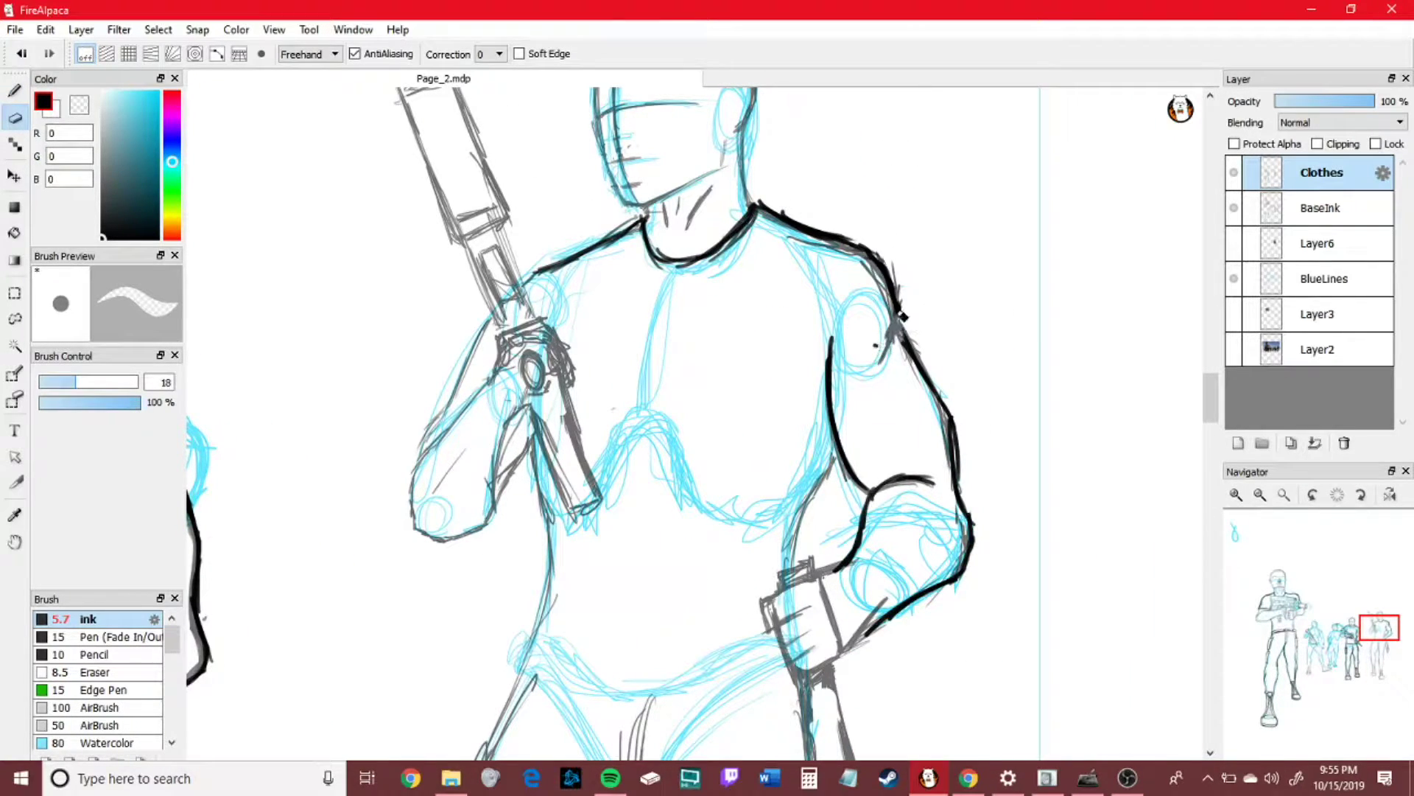
left_click_drag(908, 283, 895, 320)
key("b")
left_click_drag(872, 261, 881, 352)
left_click_drag(888, 271, 910, 304)
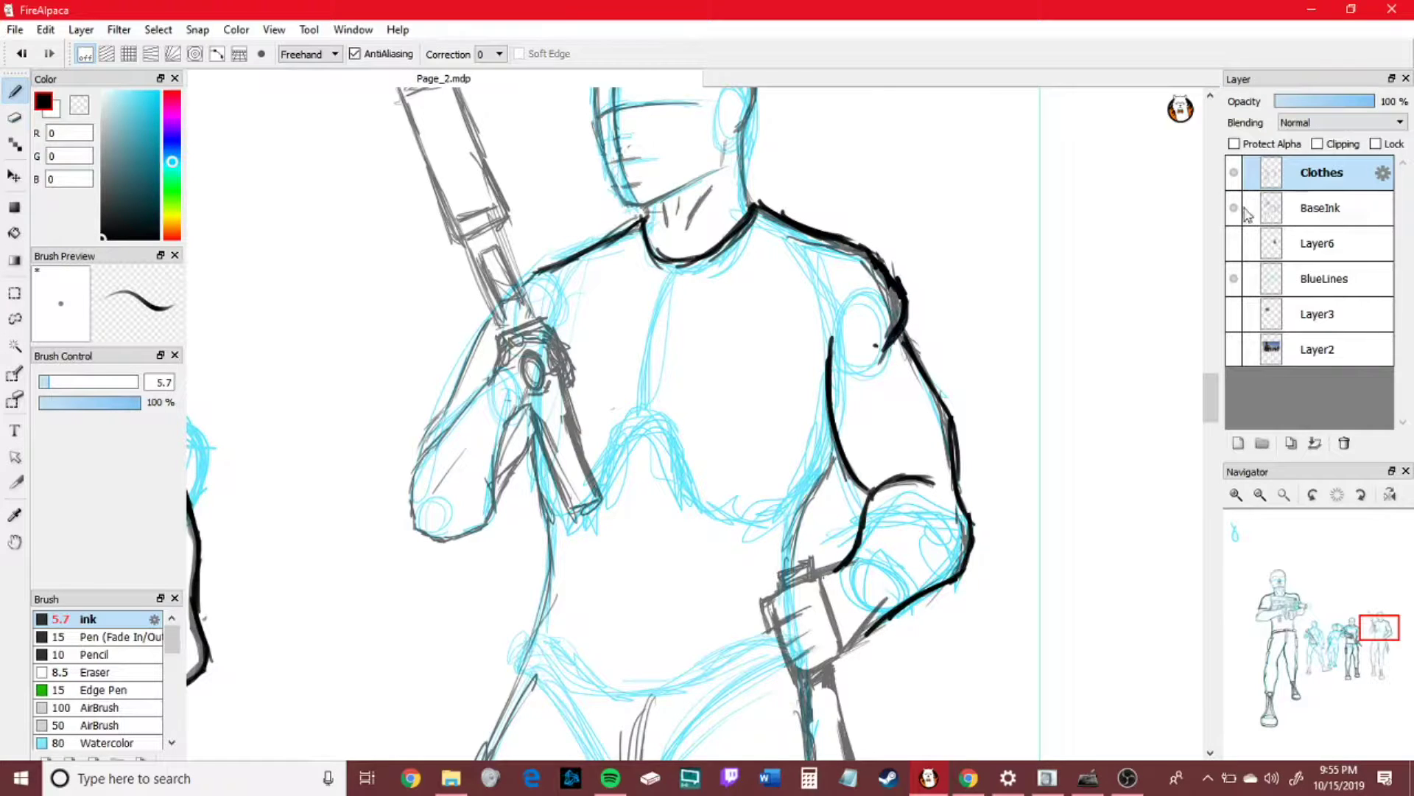
- Ink the hip-side fist gripping the handle, including its fingers, and compare the lines with BaseInk hidden
mouse_move(793, 557)
left_mouse_down()
mouse_move(838, 463)
mouse_move(794, 554)
mouse_move(815, 559)
left_mouse_up()
mouse_move(763, 598)
left_mouse_down()
mouse_move(817, 569)
mouse_move(771, 632)
mouse_move(810, 610)
mouse_move(894, 615)
mouse_move(841, 660)
left_mouse_up()
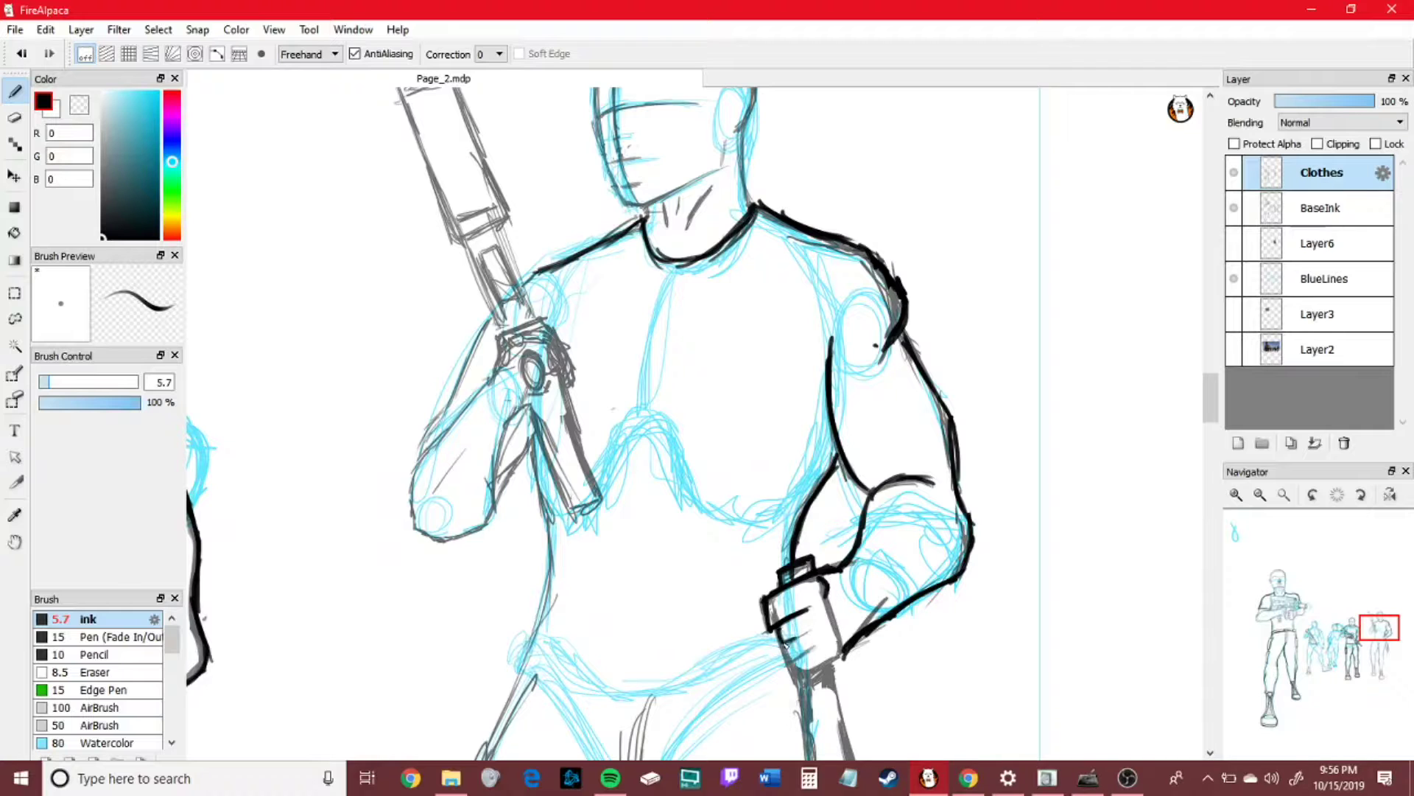
left_click_drag(794, 666, 854, 652)
left_click(1234, 208)
left_click(1235, 209)
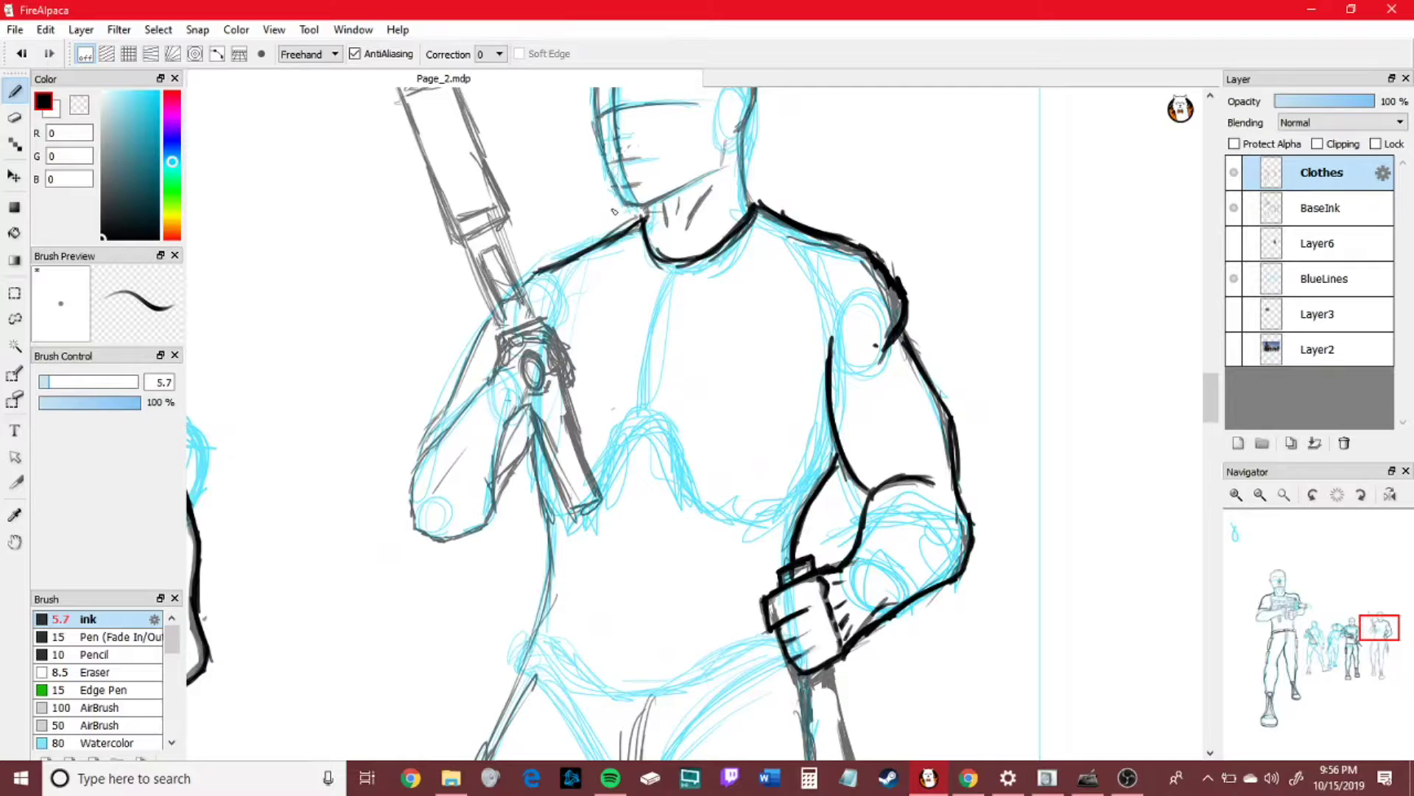
- Ink the outline of the wide barrel section on the raised rifle
key("Up")
key("Up")
key("Up")
key("Up")
key("Left")
key("Down")
key("Down")
key("Up")
mouse_move(456, 277)
left_mouse_down()
mouse_move(510, 252)
mouse_move(516, 410)
mouse_move(535, 461)
left_mouse_up()
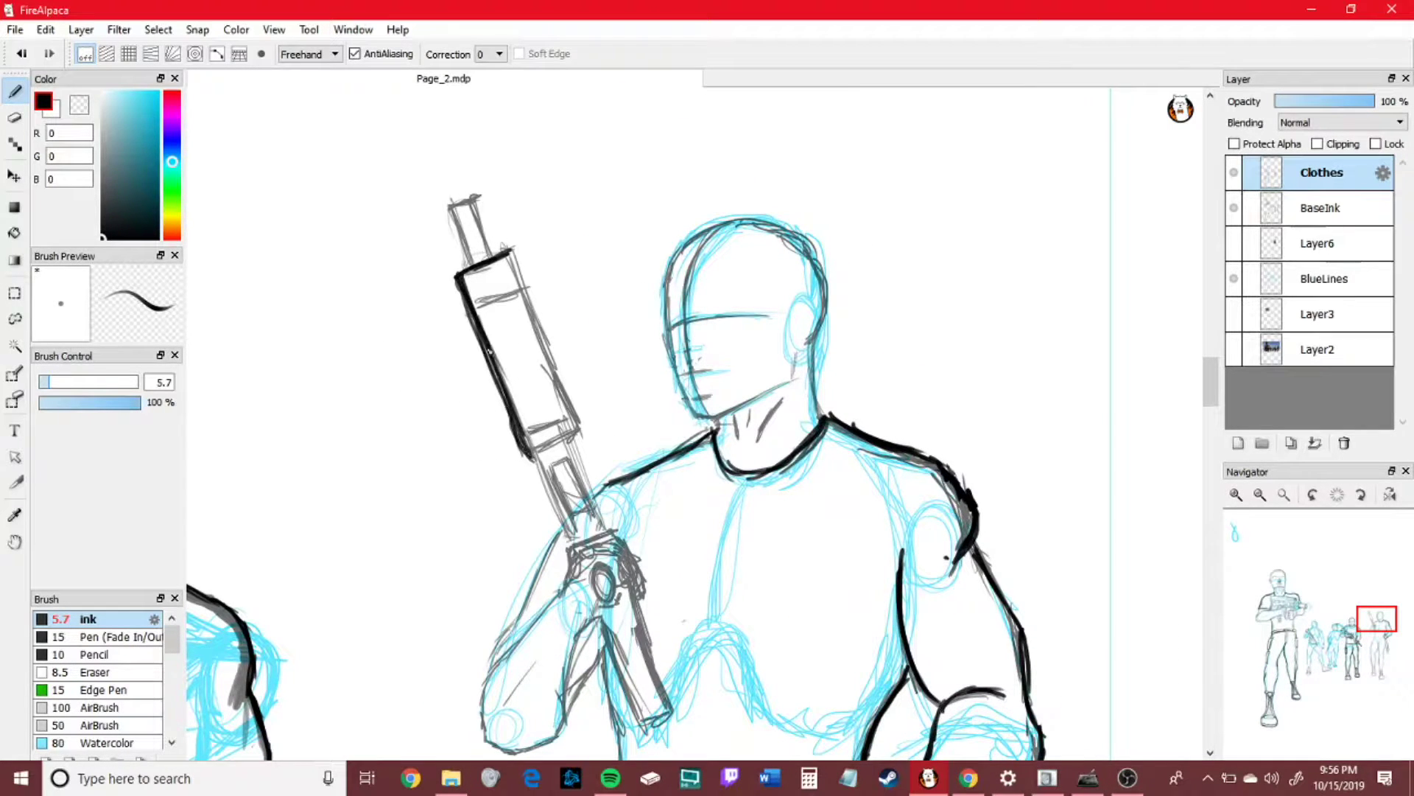
mouse_move(510, 252)
left_mouse_down()
mouse_move(578, 435)
mouse_move(513, 257)
left_mouse_up()
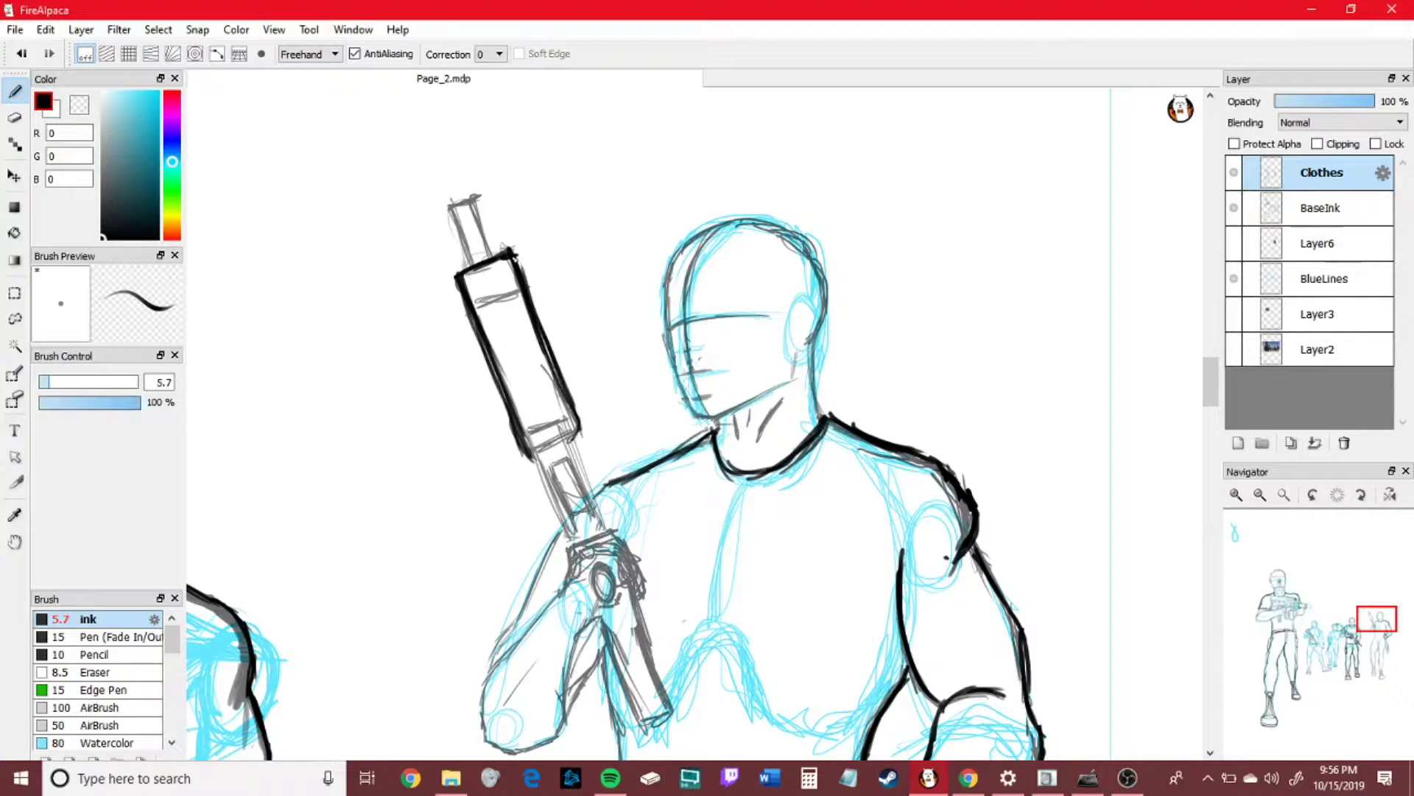
- Ink the raised rifle's muzzle, the bands across its barrel and the slotted section above the hand
mouse_move(532, 456)
left_mouse_down()
mouse_move(580, 429)
mouse_move(575, 542)
left_mouse_up()
mouse_move(576, 437)
left_mouse_down()
mouse_move(612, 529)
mouse_move(598, 491)
left_mouse_up()
mouse_move(451, 214)
left_mouse_down()
mouse_move(479, 196)
mouse_move(489, 255)
left_mouse_up()
mouse_move(446, 208)
left_mouse_down()
mouse_move(466, 261)
mouse_move(522, 291)
left_mouse_up()
left_click_drag(523, 433, 571, 411)
left_click_drag(552, 464, 578, 522)
left_click_drag(570, 460, 591, 509)
left_click_drag(552, 465, 568, 455)
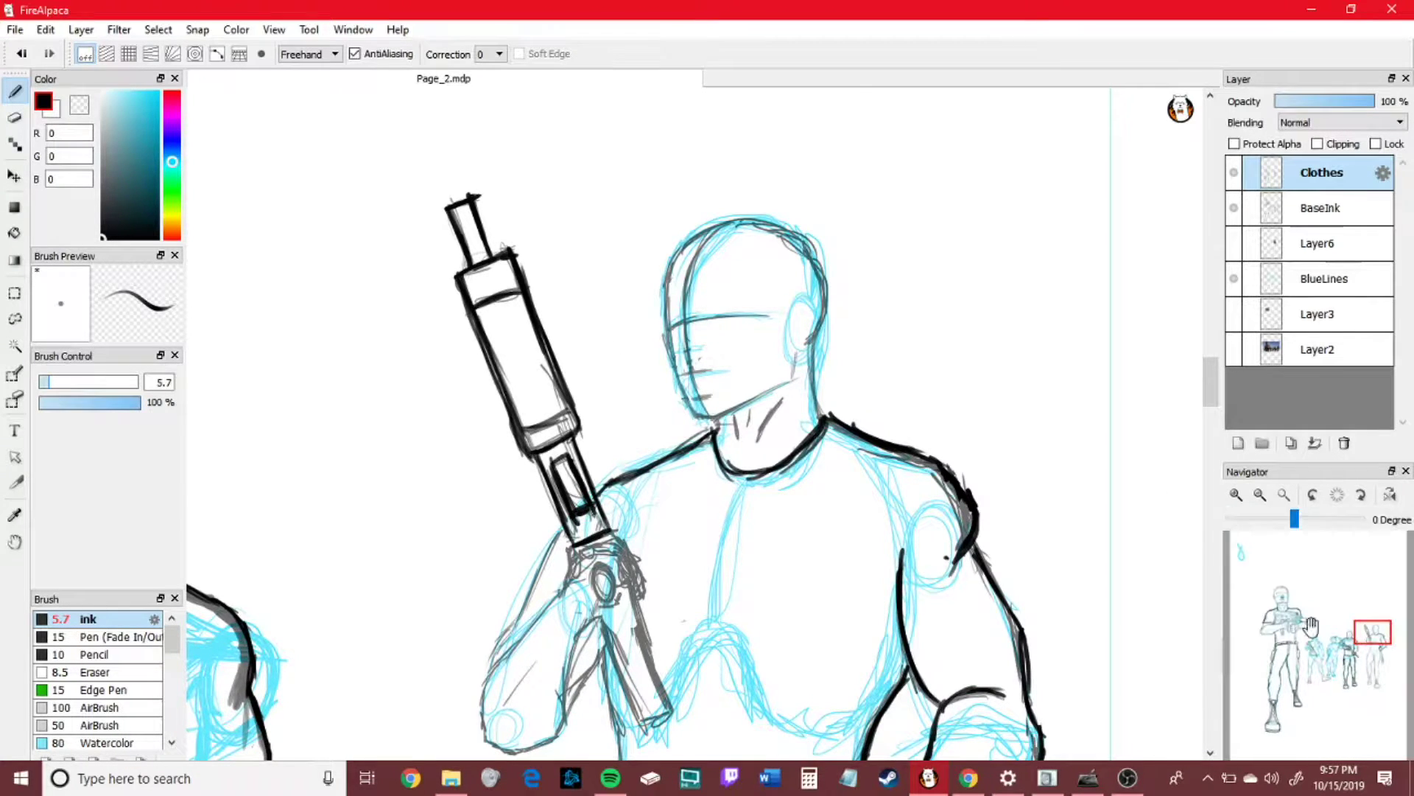
- Outline the soldier's raised arm around the forearm and elbow
left_click_drag(1371, 640, 1374, 639)
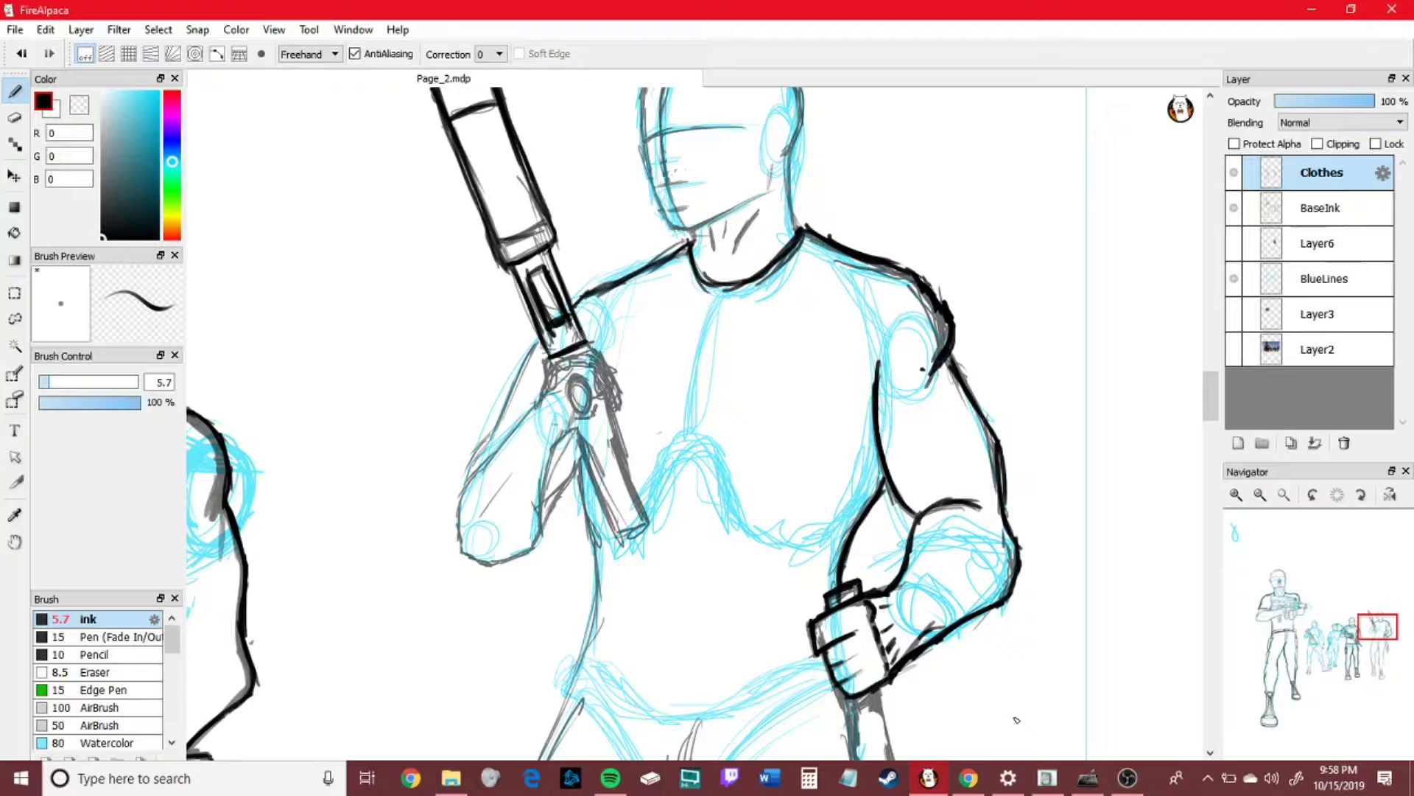
key("super")
key("super")
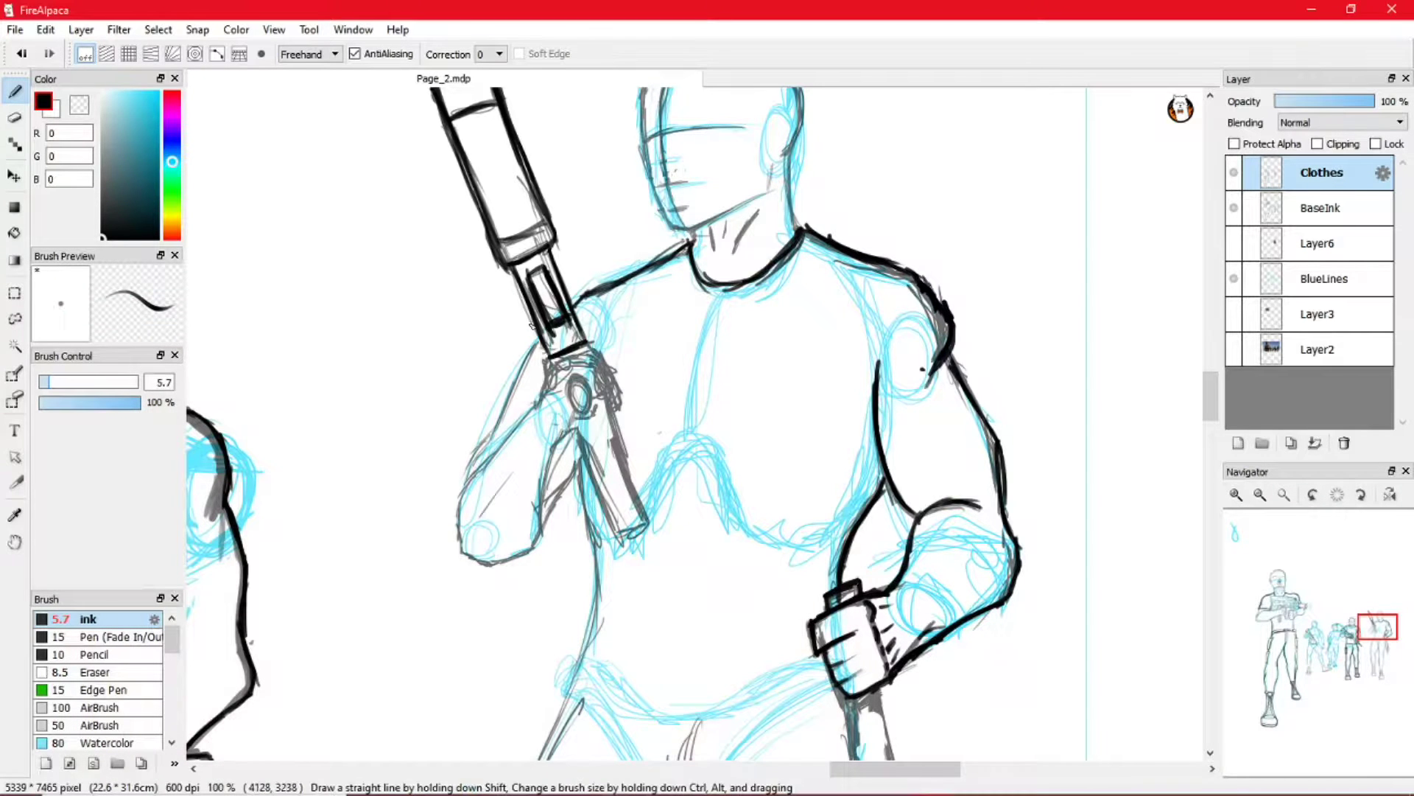
left_click_drag(547, 338, 470, 476)
left_click_drag(496, 432, 521, 378)
mouse_move(462, 554)
left_mouse_down()
mouse_move(464, 486)
mouse_move(544, 407)
left_mouse_up()
left_click_drag(462, 551, 493, 566)
left_click_drag(494, 565, 539, 548)
mouse_move(541, 502)
left_mouse_down()
mouse_move(538, 549)
mouse_move(561, 440)
left_mouse_up()
- Ink the hand gripping the raised rifle and start the edges of the rifle's section below it
mouse_move(547, 390)
left_mouse_down()
mouse_move(523, 432)
mouse_move(553, 366)
left_mouse_up()
left_click_drag(547, 381, 590, 351)
left_click_drag(575, 347, 617, 384)
mouse_move(600, 366)
left_mouse_down()
mouse_move(619, 400)
mouse_move(594, 431)
mouse_move(562, 399)
mouse_move(573, 383)
mouse_move(591, 417)
mouse_move(584, 389)
left_mouse_up()
mouse_move(546, 533)
left_mouse_down()
mouse_move(582, 453)
mouse_move(588, 470)
left_mouse_up()
left_click_drag(576, 420, 631, 561)
left_click_drag(610, 410, 631, 461)
mouse_move(610, 408)
left_mouse_down()
mouse_move(626, 457)
mouse_move(601, 411)
left_mouse_up()
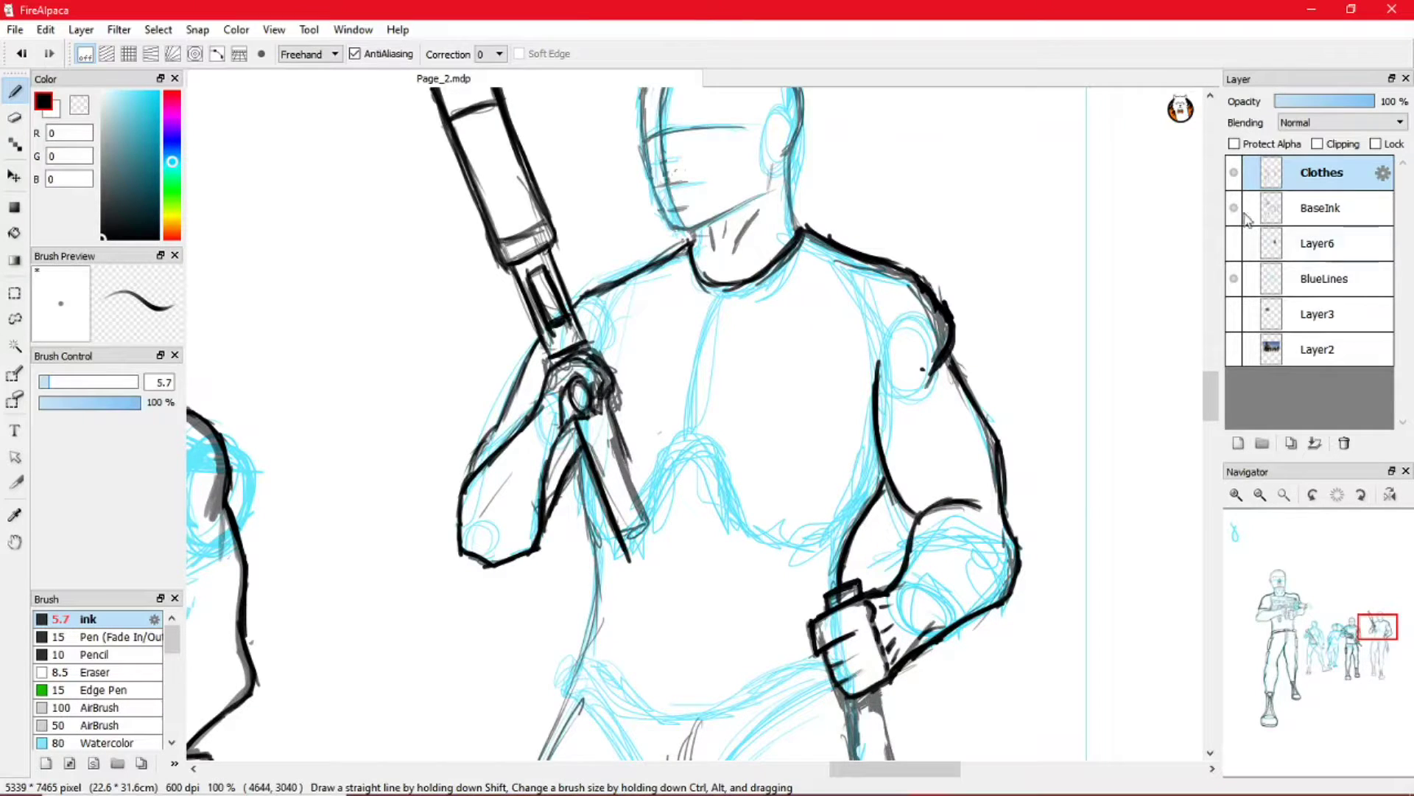
left_click(1233, 209)
mouse_move(566, 421)
left_mouse_down()
mouse_move(573, 395)
mouse_move(582, 411)
left_mouse_up()
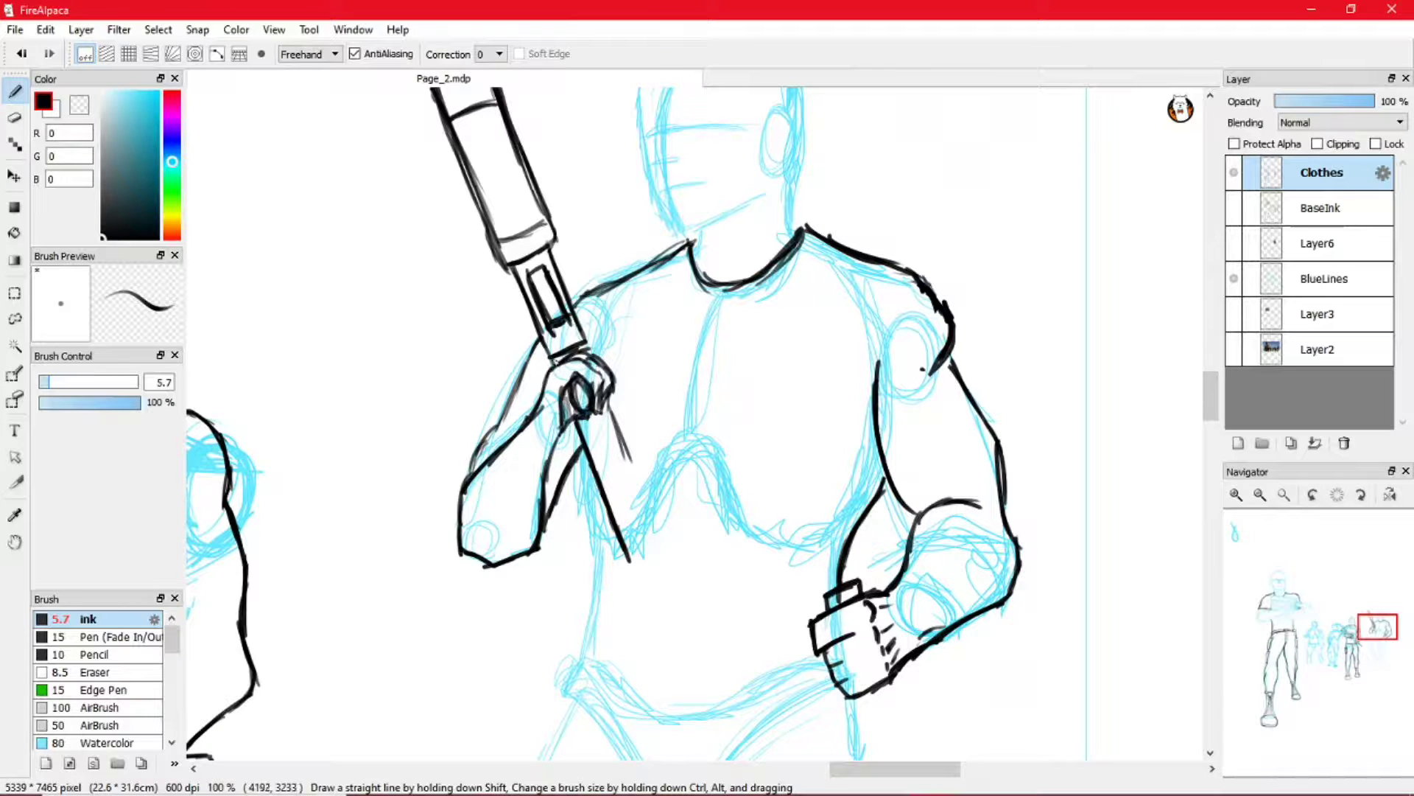
- Close the lower end of the raised rifle and ink the side of the torso down to the waist
left_click(1234, 208)
mouse_move(632, 564)
left_mouse_down()
mouse_move(673, 559)
mouse_move(640, 489)
left_mouse_up()
left_click_drag(622, 439, 672, 547)
left_click_drag(581, 453, 609, 583)
mouse_move(599, 562)
left_mouse_down()
mouse_move(597, 636)
mouse_move(577, 667)
left_mouse_up()
- Ink the first long edge and the tip of the blade hanging below the hip-side hand
left_click_drag(1373, 654, 1385, 650)
left_click_drag(615, 442, 638, 648)
left_click_drag(627, 554, 665, 734)
left_click_drag(1384, 651, 1382, 653)
mouse_move(605, 567)
left_mouse_down()
mouse_move(628, 723)
mouse_move(656, 654)
left_mouse_up()
left_click_drag(648, 701, 657, 576)
- Ink the blade's outer edge up to the grip and draw the band just beneath the fist
left_click_drag(658, 644, 623, 445)
left_click_drag(636, 492, 605, 376)
left_click_drag(626, 464, 597, 312)
left_click_drag(602, 331, 654, 539)
left_click(1234, 208)
left_click(1234, 208)
left_click_drag(568, 336, 599, 323)
left_click_drag(631, 472, 655, 565)
- Draw the sleeve cuffs as curved double bands around the bent upper arm and the raised arm
left_click_drag(1385, 653, 1385, 641)
left_click_drag(730, 461, 828, 381)
left_click_drag(718, 434, 818, 358)
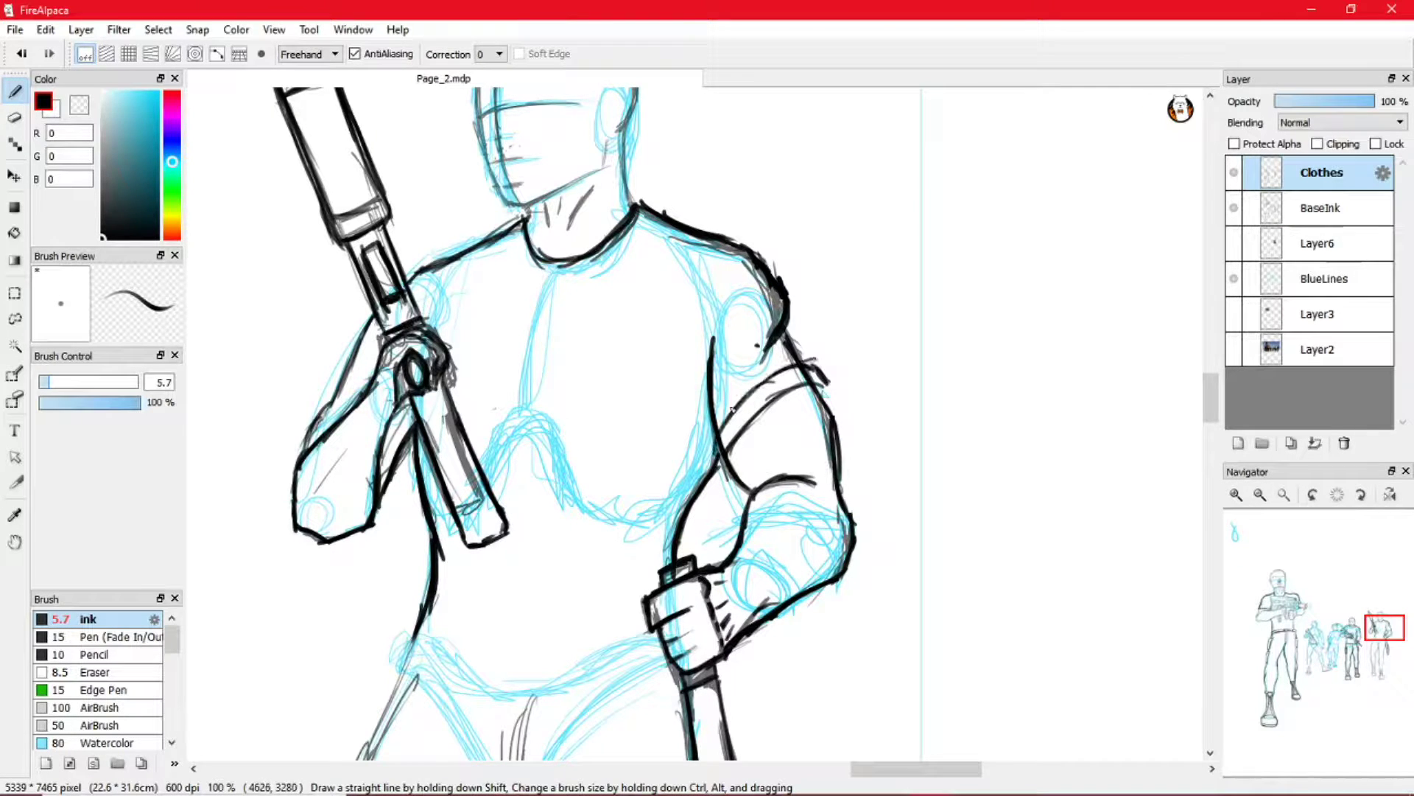
left_click_drag(716, 441, 823, 389)
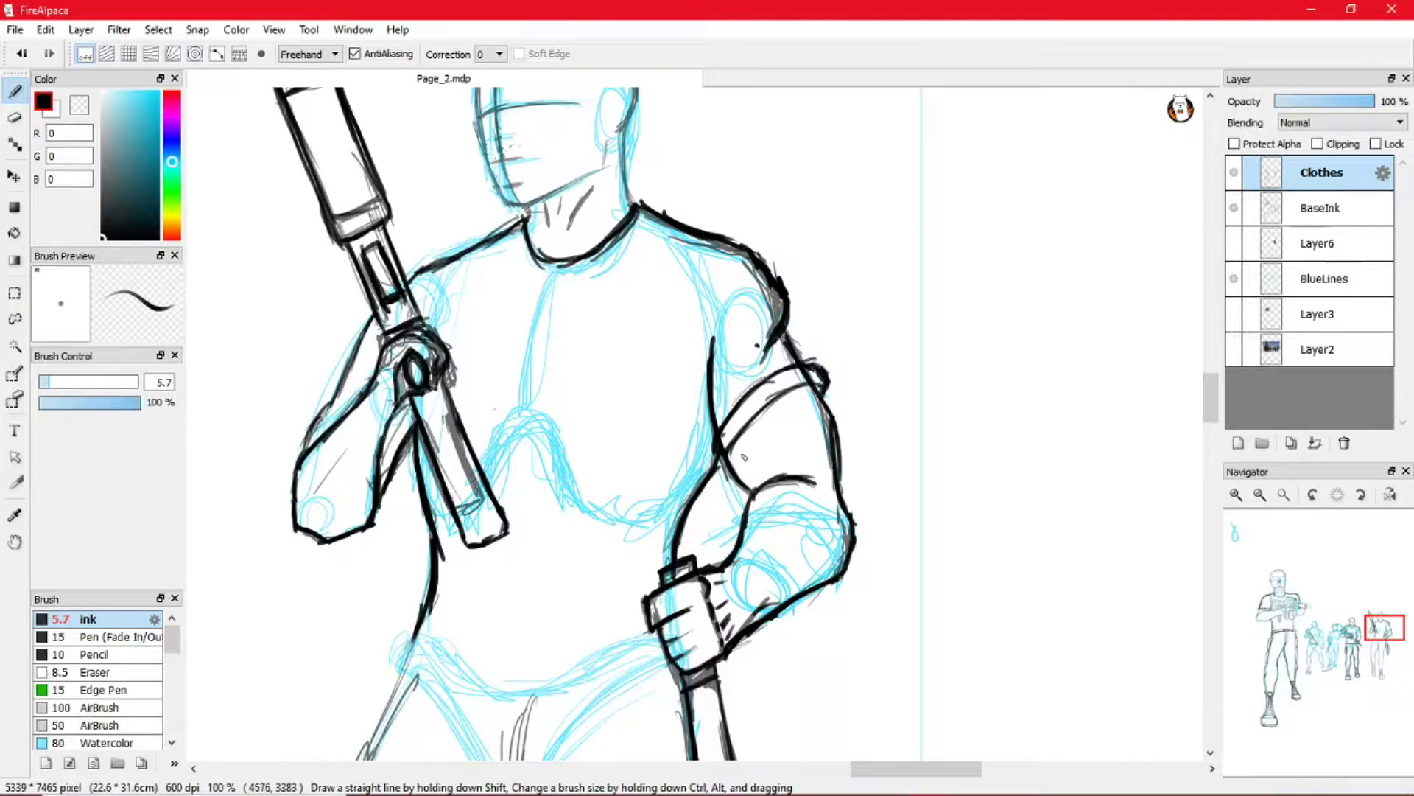
key("e")
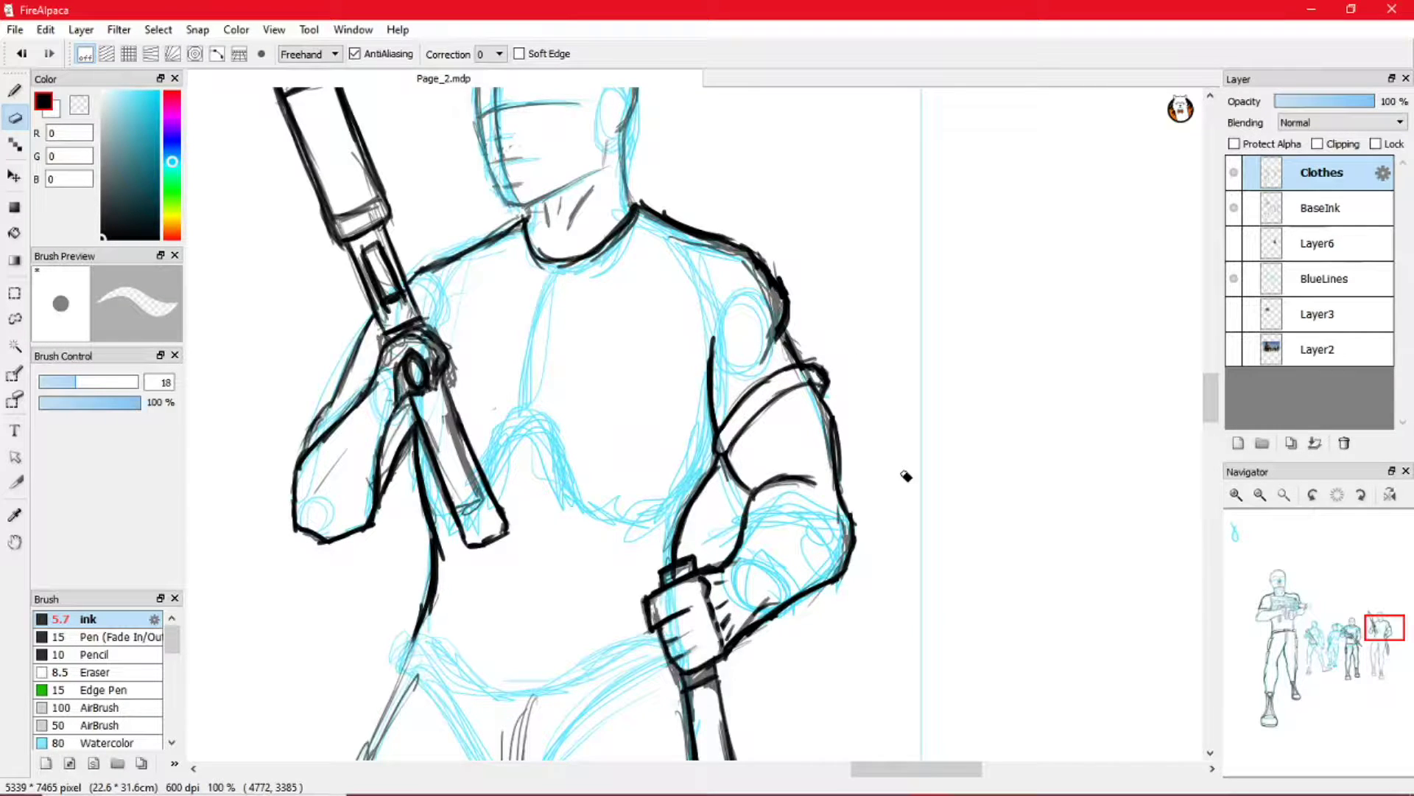
key("b")
left_click_drag(337, 352, 372, 386)
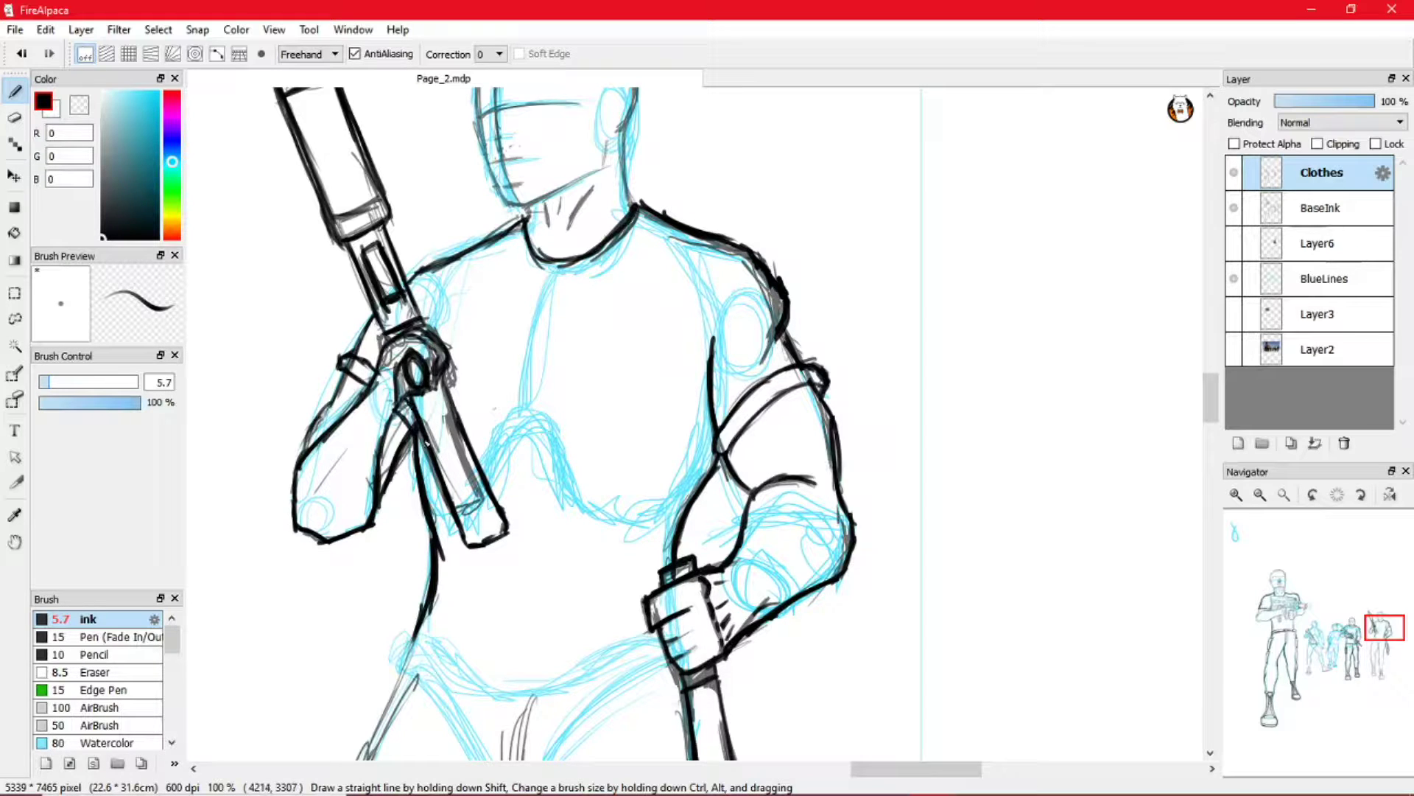
- Hide BaseInk and reinforce the shoulder line beside the rifle and the raised arm's outer edge
left_click(16, 118)
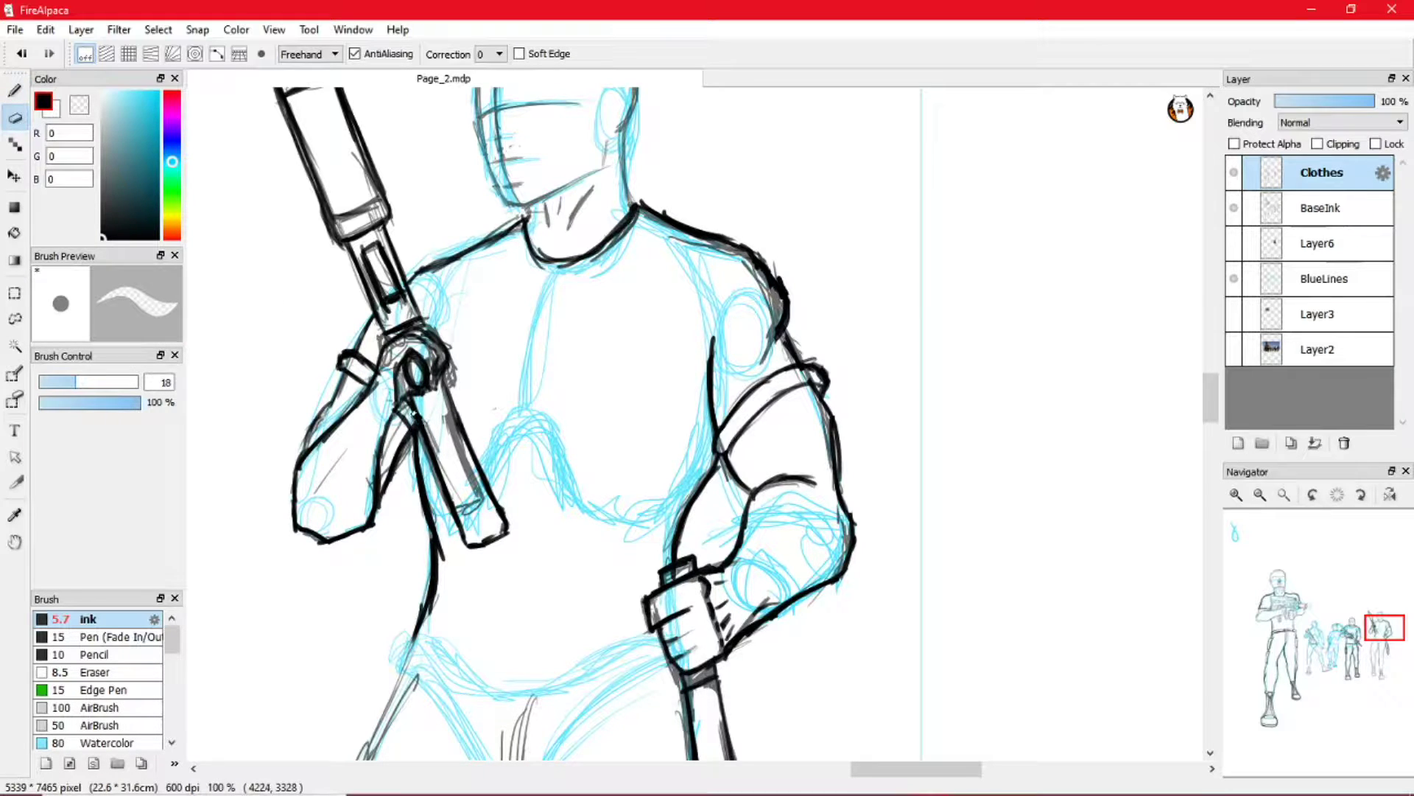
left_click(1233, 208)
left_click(1233, 207)
left_click(1234, 208)
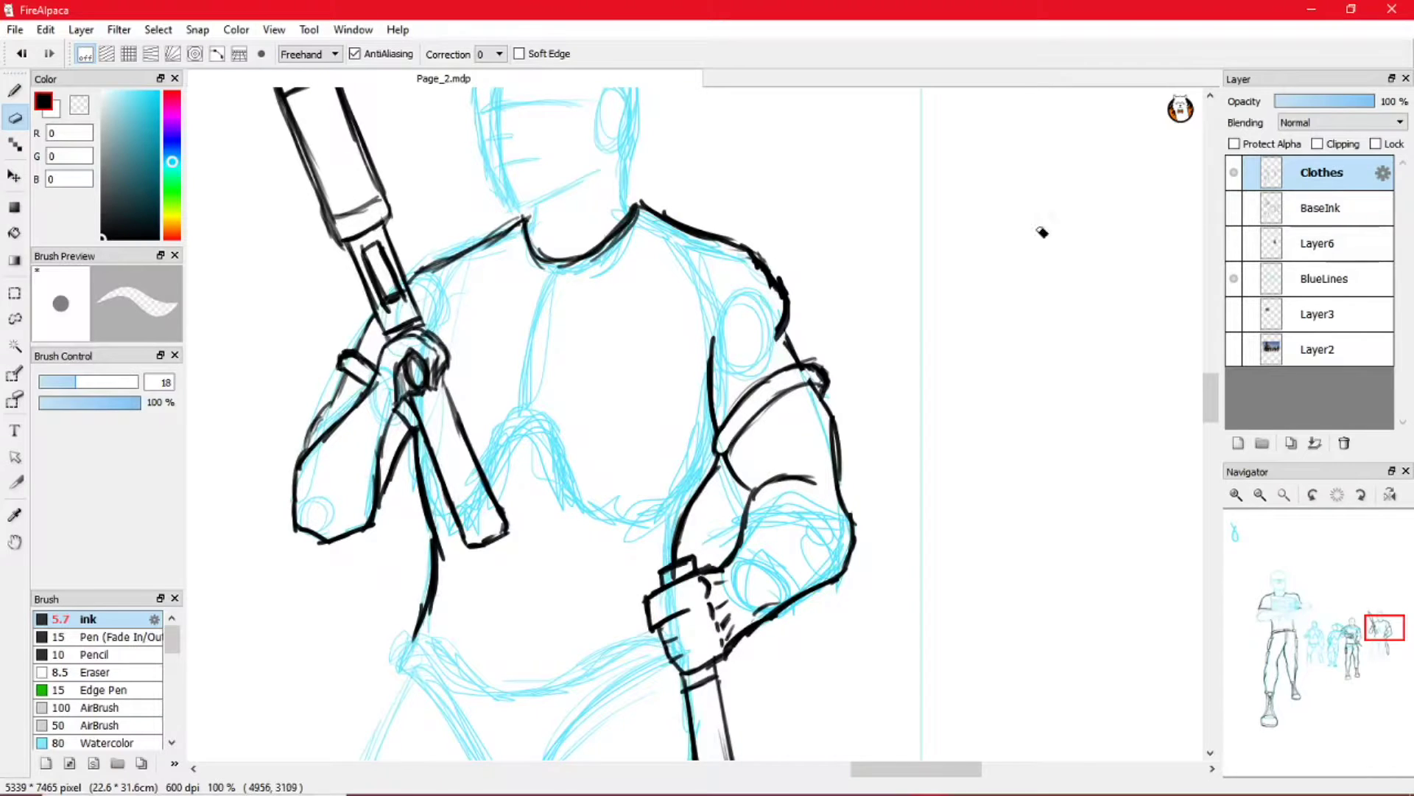
left_click(19, 91)
left_click_drag(409, 285, 485, 250)
left_click_drag(345, 374, 319, 422)
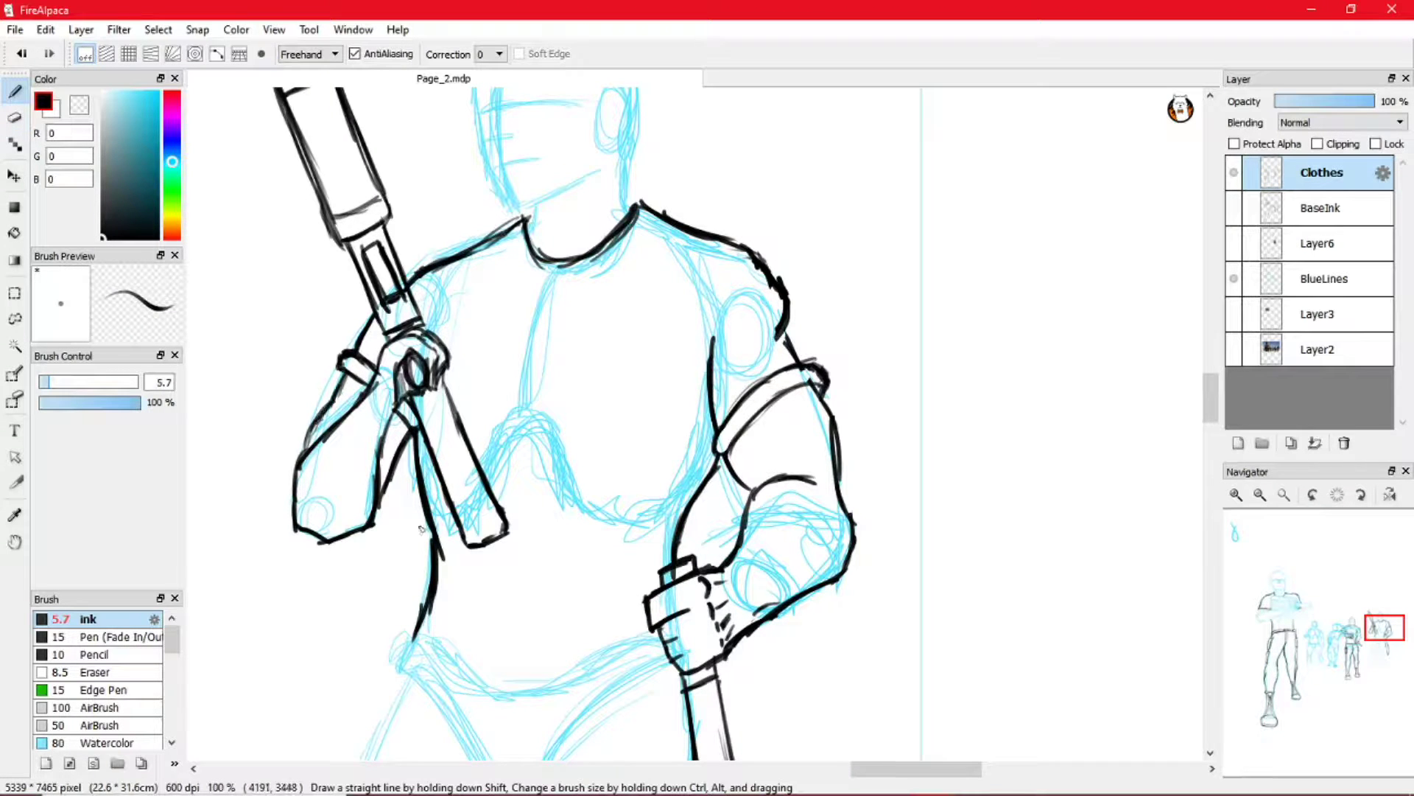
- Show BaseInk and ink the soldier's curved waistline, outer thigh edges and centre trouser seam
left_click_drag(1387, 644, 1382, 655)
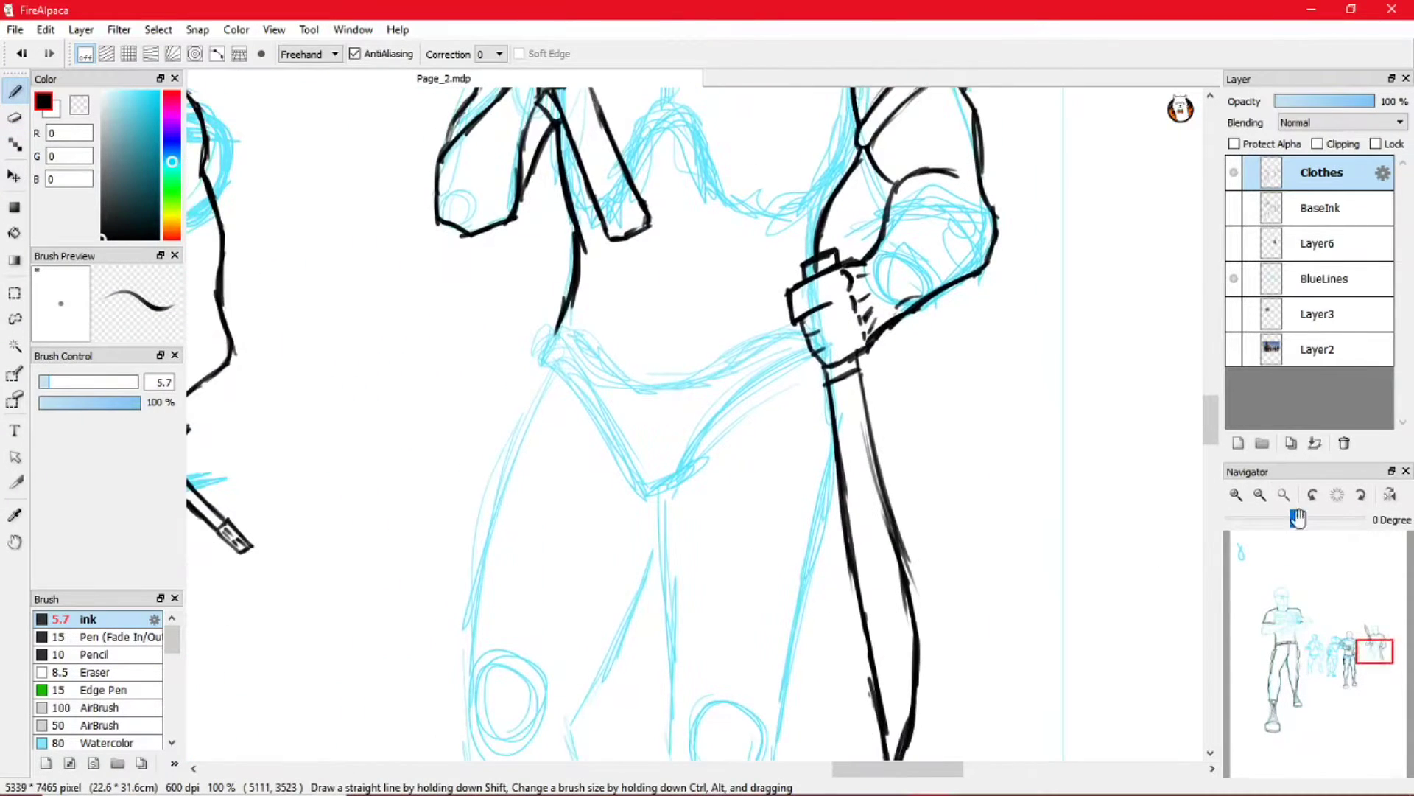
left_click(1233, 207)
mouse_move(570, 309)
left_mouse_down()
mouse_move(547, 378)
mouse_move(698, 386)
mouse_move(803, 361)
mouse_move(626, 386)
mouse_move(769, 365)
left_mouse_up()
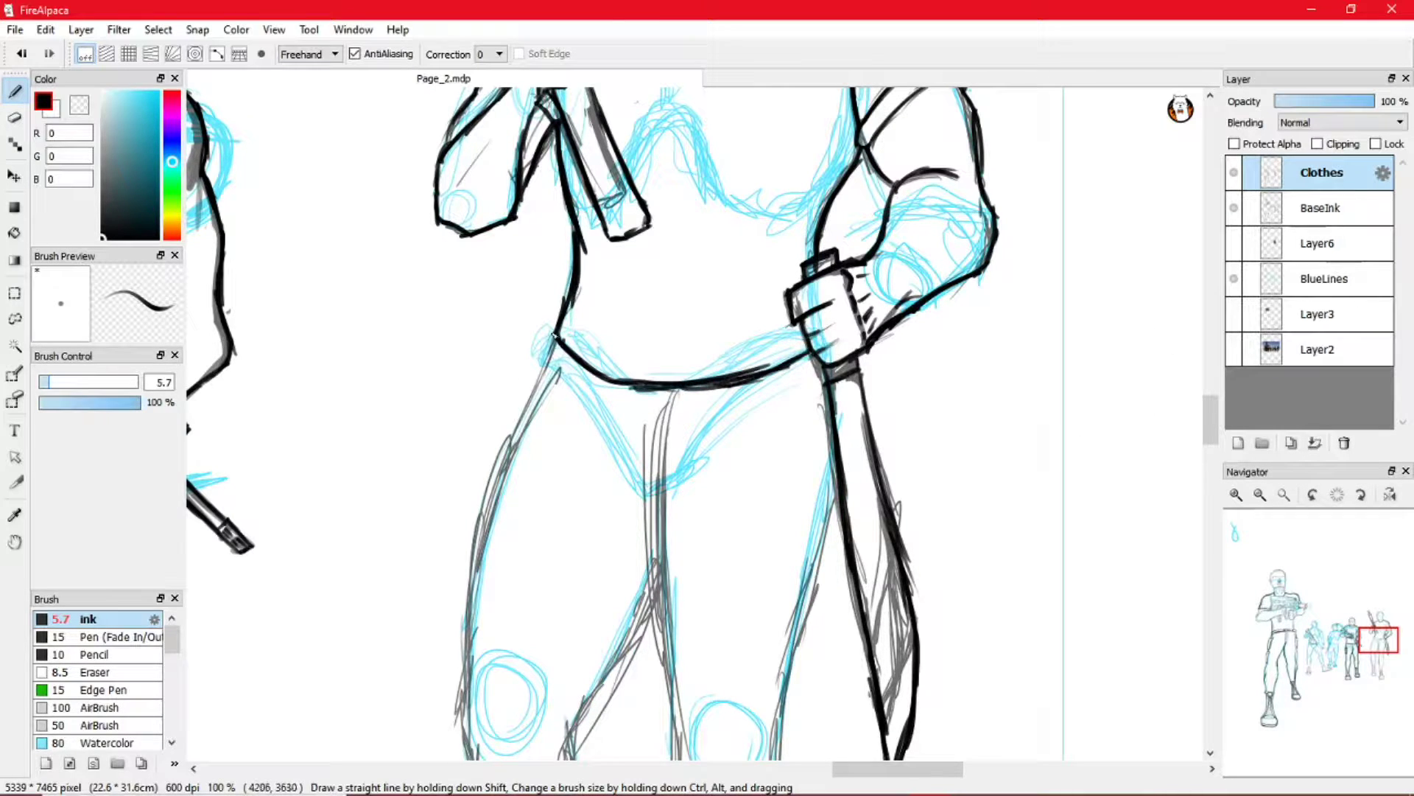
mouse_move(554, 341)
left_mouse_down()
mouse_move(463, 592)
mouse_move(473, 581)
mouse_move(466, 702)
left_mouse_up()
mouse_move(643, 457)
left_mouse_down()
mouse_move(676, 729)
mouse_move(663, 581)
left_mouse_up()
left_click_drag(673, 393, 654, 509)
left_click_drag(777, 733, 843, 490)
- Ink the trouser leg further down on the raised-rifle side, undo the last stroke and compare with BaseInk hidden
left_click(1370, 665)
left_click_drag(1370, 665, 1370, 667)
mouse_move(587, 322)
left_mouse_down()
mouse_move(577, 370)
mouse_move(593, 479)
left_mouse_up()
left_click_drag(581, 405, 604, 563)
left_click_drag(589, 483, 641, 700)
left_click_drag(575, 439, 593, 548)
key("ctrl+z")
left_click(1234, 208)
left_click(1234, 208)
- Thicken both edges of the trouser leg on the raised-rifle side and carry them down toward the boot
mouse_move(779, 215)
left_mouse_down()
mouse_move(703, 339)
mouse_move(691, 442)
mouse_move(706, 501)
left_mouse_up()
left_click_drag(691, 330, 687, 393)
mouse_move(705, 523)
left_mouse_down()
mouse_move(696, 431)
mouse_move(715, 464)
left_mouse_up()
mouse_move(691, 405)
left_mouse_down()
mouse_move(712, 480)
mouse_move(689, 656)
left_mouse_up()
left_click_drag(709, 479, 685, 700)
mouse_move(703, 390)
left_mouse_down()
mouse_move(697, 441)
mouse_move(692, 420)
mouse_move(713, 467)
mouse_move(699, 515)
left_mouse_up()
- Ink the boot on the raised-rifle side with its shaft and lacing lines, and hide BaseInk
key("e")
key("b")
mouse_move(625, 618)
left_mouse_down()
mouse_move(637, 758)
mouse_move(706, 337)
mouse_move(757, 345)
mouse_move(686, 517)
left_mouse_up()
key("space")
left_click_drag(759, 332, 785, 520)
mouse_move(694, 509)
left_mouse_down()
mouse_move(738, 572)
mouse_move(783, 566)
mouse_move(795, 542)
mouse_move(787, 516)
mouse_move(744, 500)
mouse_move(779, 505)
mouse_move(728, 380)
left_mouse_up()
left_click_drag(763, 508, 748, 374)
left_click_drag(722, 360, 728, 430)
left_click(1238, 209)
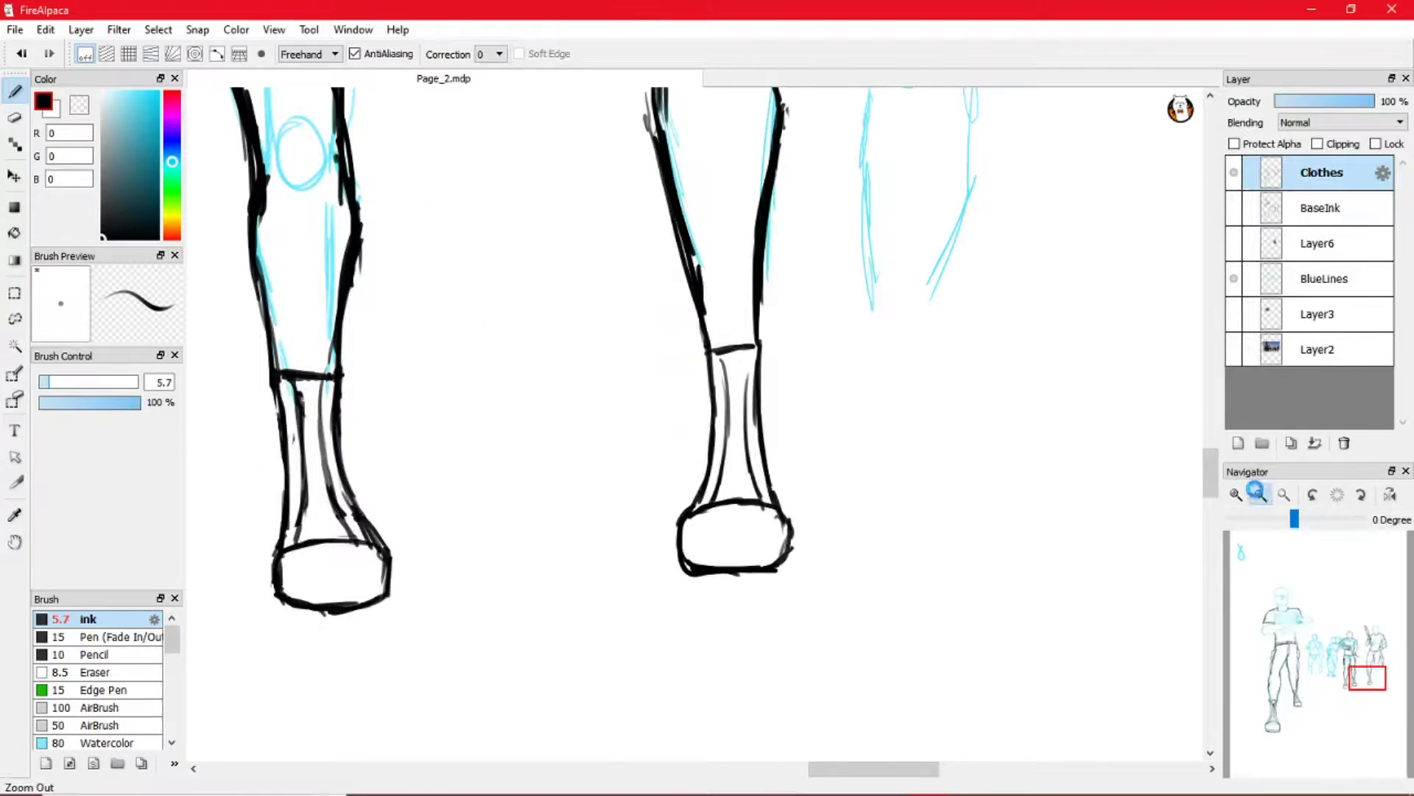
- Show BaseInk, ink both edges of the machete-side trouser leg down to the ankle, and hide BaseInk again
double_click(1259, 494)
left_click_drag(1328, 665, 1358, 666)
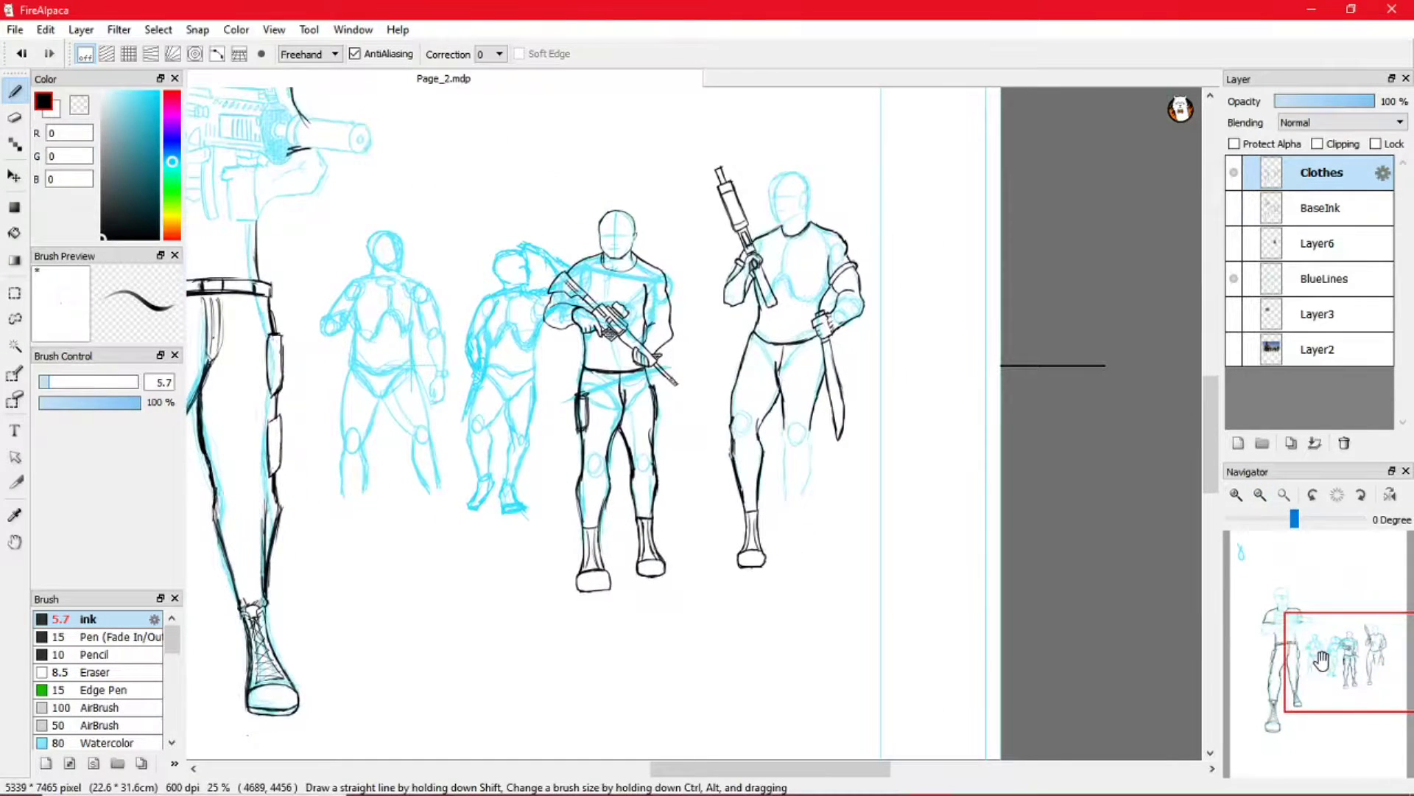
left_click(1234, 207)
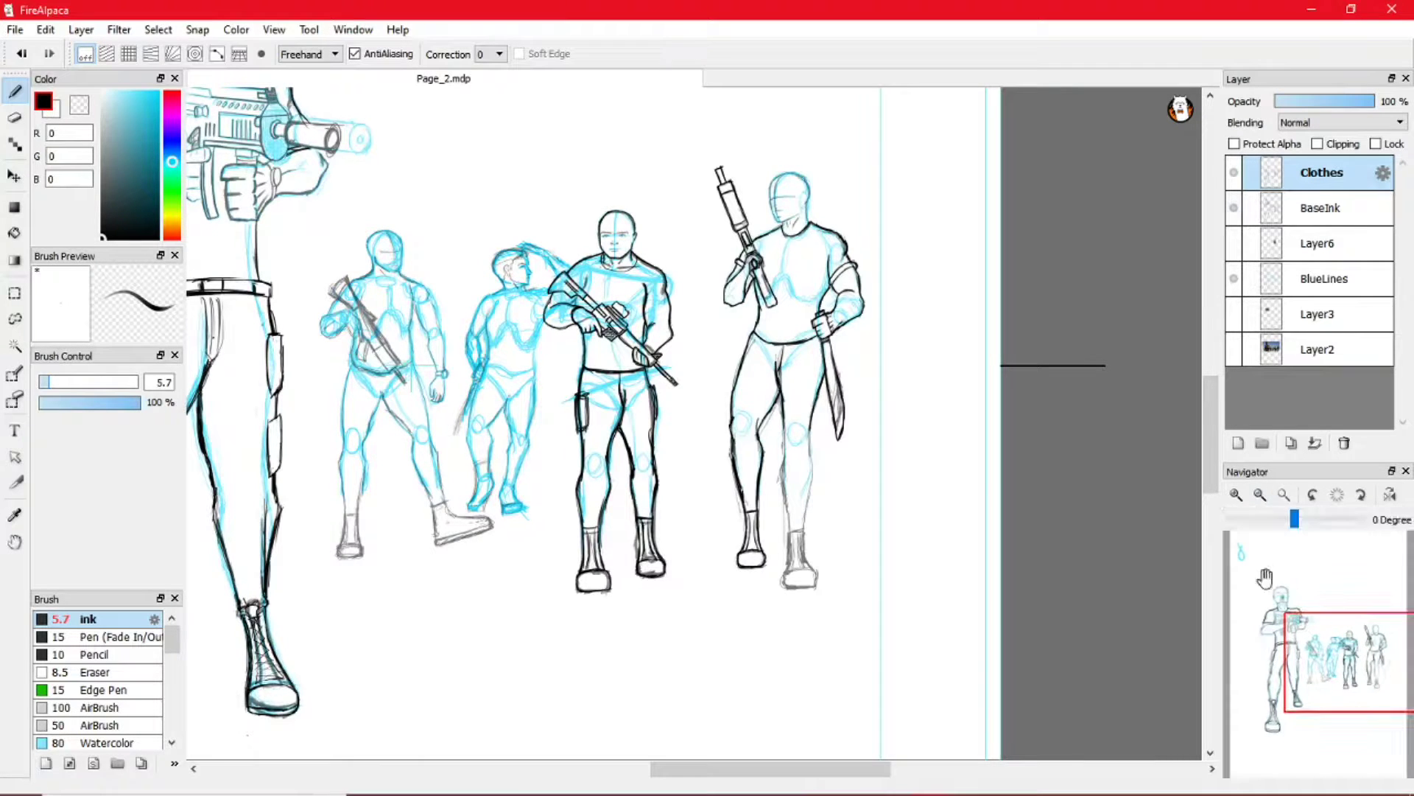
left_click(1237, 494)
left_click(1236, 494)
mouse_move(870, 348)
left_mouse_down()
mouse_move(892, 458)
mouse_move(872, 430)
mouse_move(867, 525)
mouse_move(886, 645)
left_mouse_up()
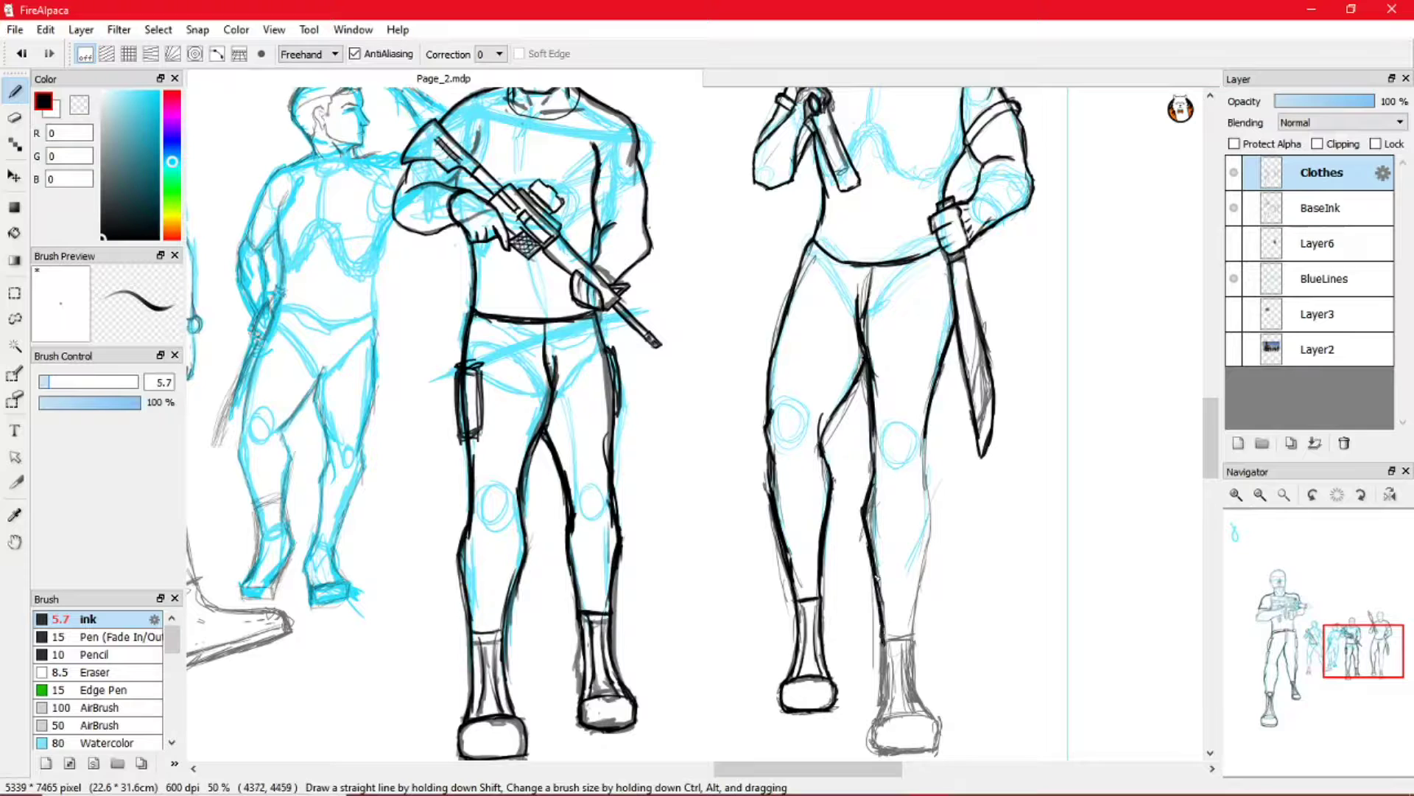
left_click_drag(932, 414, 913, 641)
left_click(1234, 208)
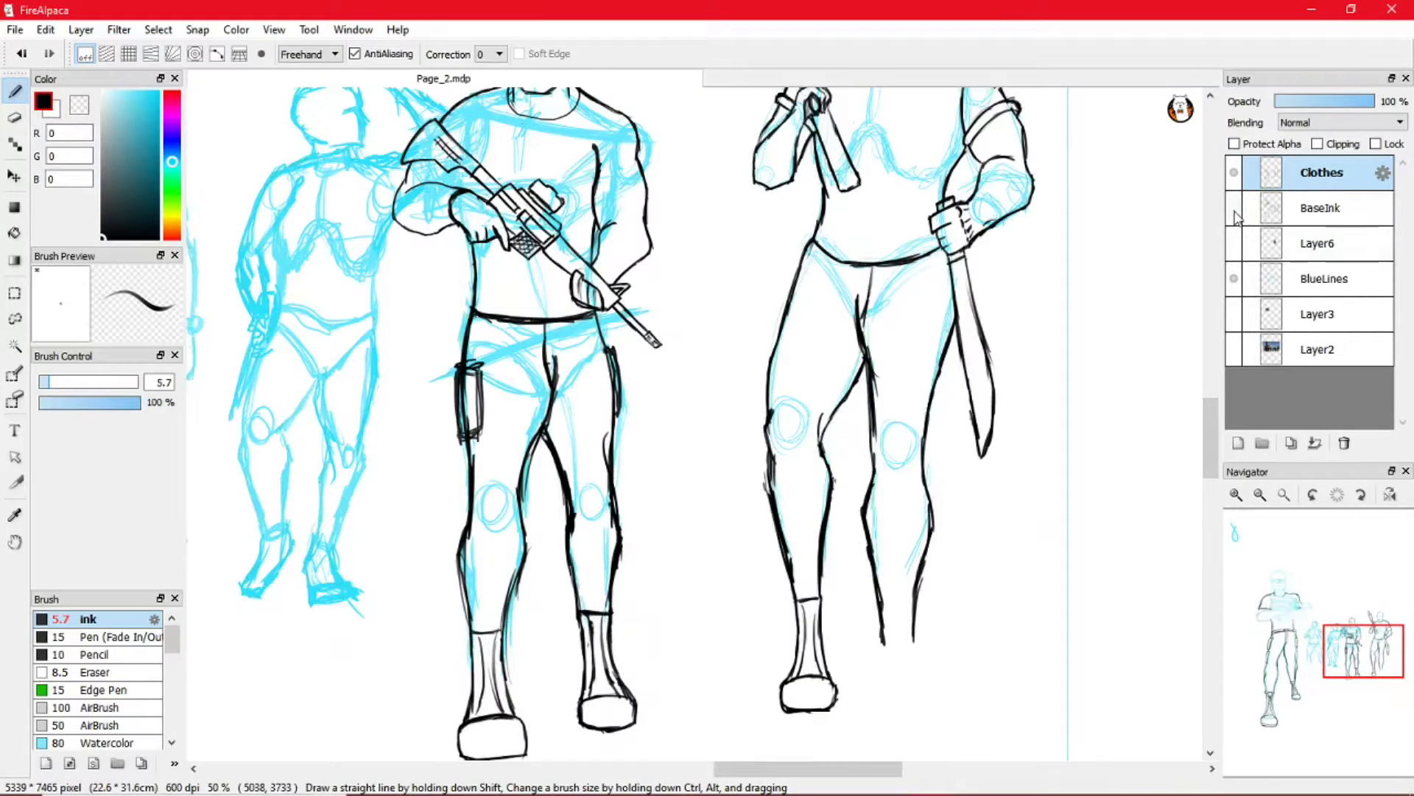
- Erase the boot on the raised-rifle side of the soldier's legs
key("e")
mouse_move(788, 693)
left_mouse_down()
mouse_move(826, 717)
mouse_move(832, 614)
mouse_move(796, 674)
mouse_move(808, 640)
mouse_move(814, 710)
left_mouse_up()
key("b")
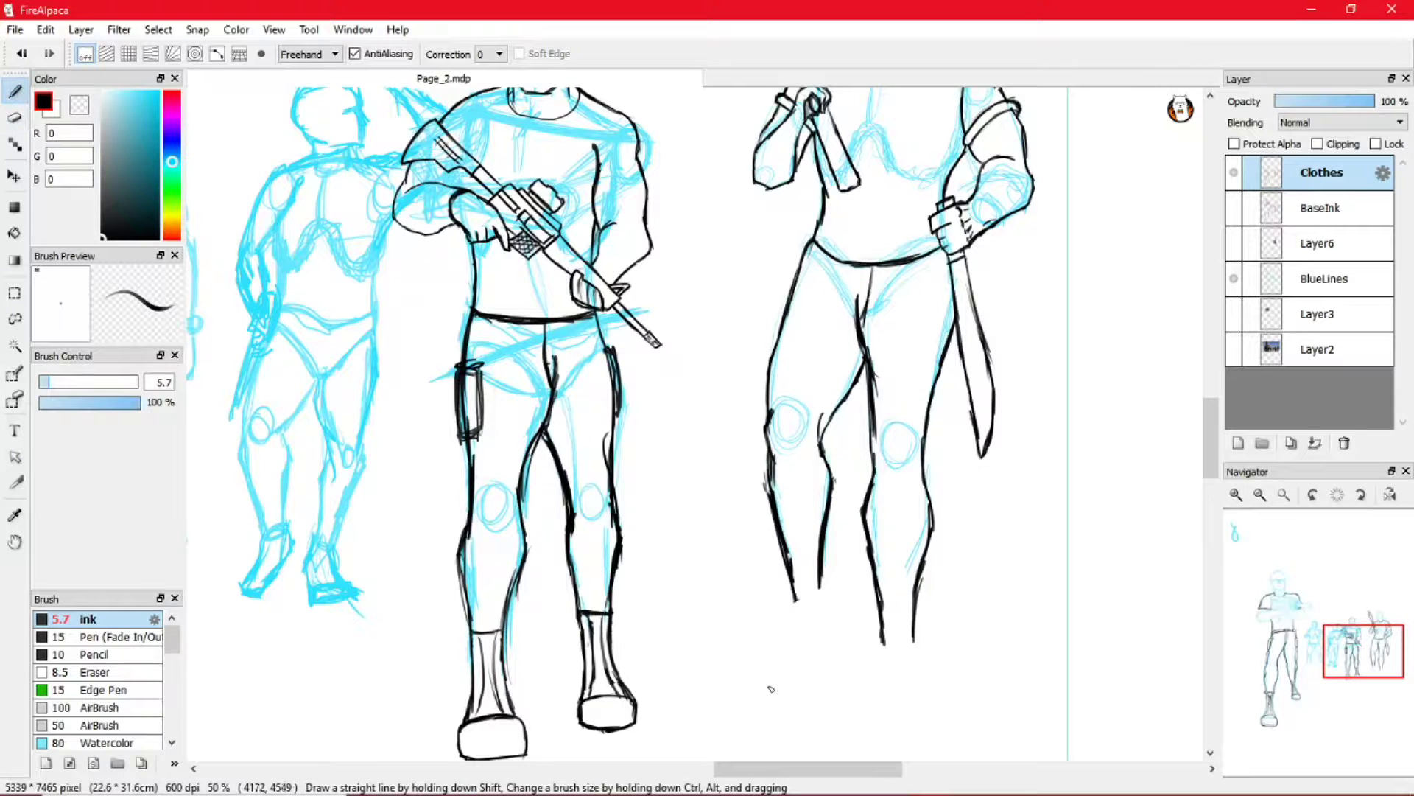
- Try sketching an angled foot with ankle joint on the raised-rifle side, and erase its inner construction lines
mouse_move(804, 589)
left_mouse_down()
mouse_move(808, 676)
mouse_move(752, 730)
mouse_move(790, 723)
mouse_move(733, 734)
mouse_move(776, 709)
mouse_move(801, 663)
left_mouse_up()
left_click_drag(803, 585, 807, 641)
left_click_drag(792, 737, 833, 693)
left_click_drag(820, 588, 840, 699)
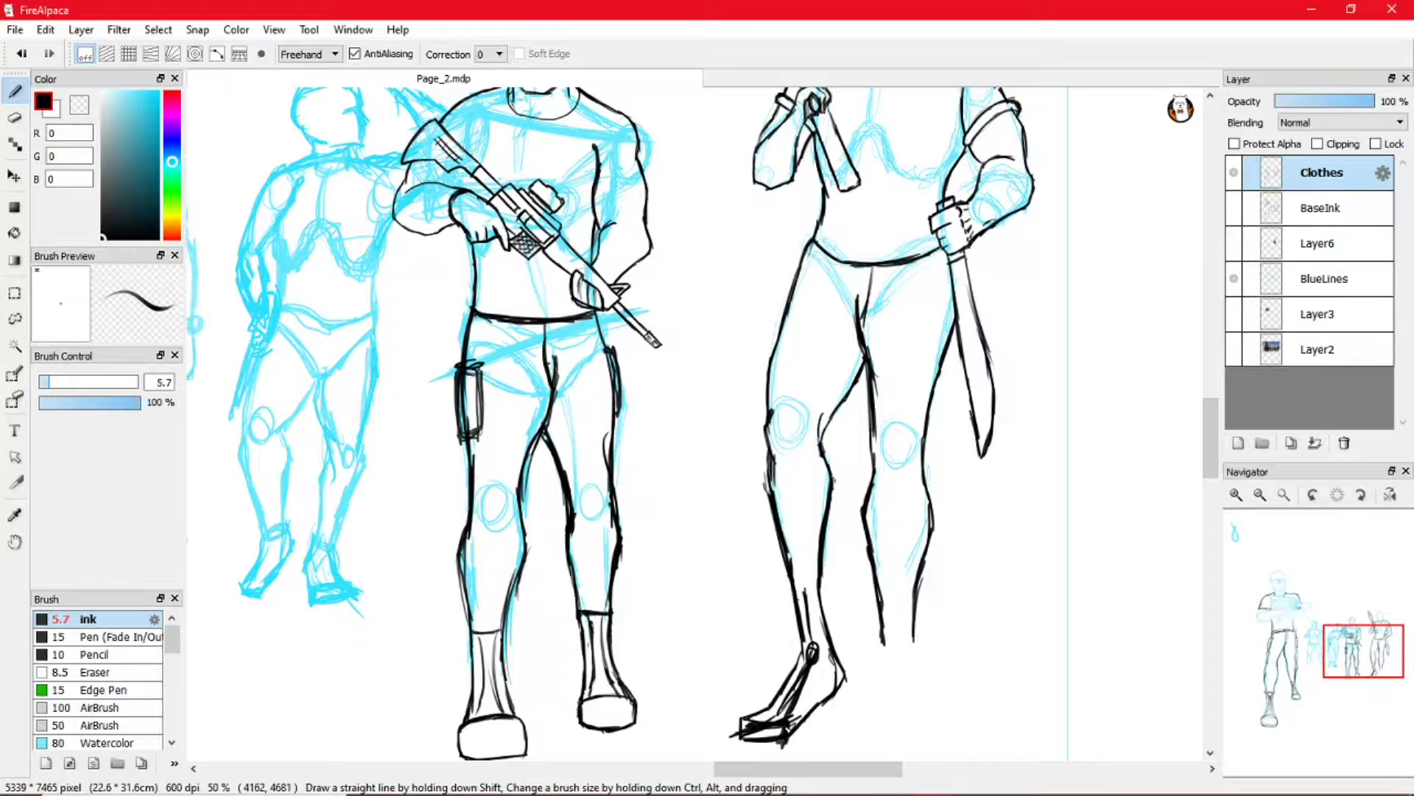
left_click_drag(801, 704, 824, 655)
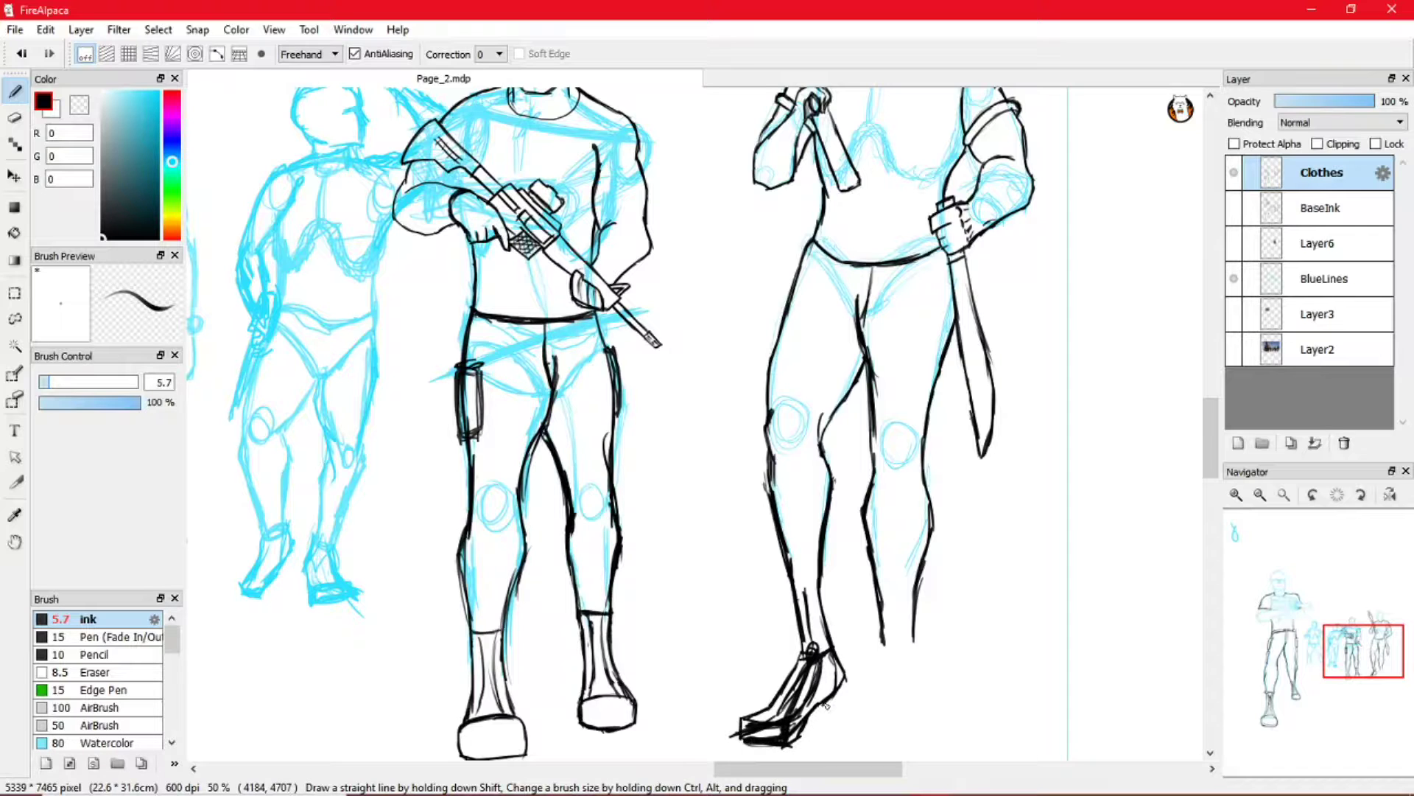
key("e")
mouse_move(840, 674)
left_mouse_down()
mouse_move(784, 724)
mouse_move(819, 667)
mouse_move(775, 728)
left_mouse_up()
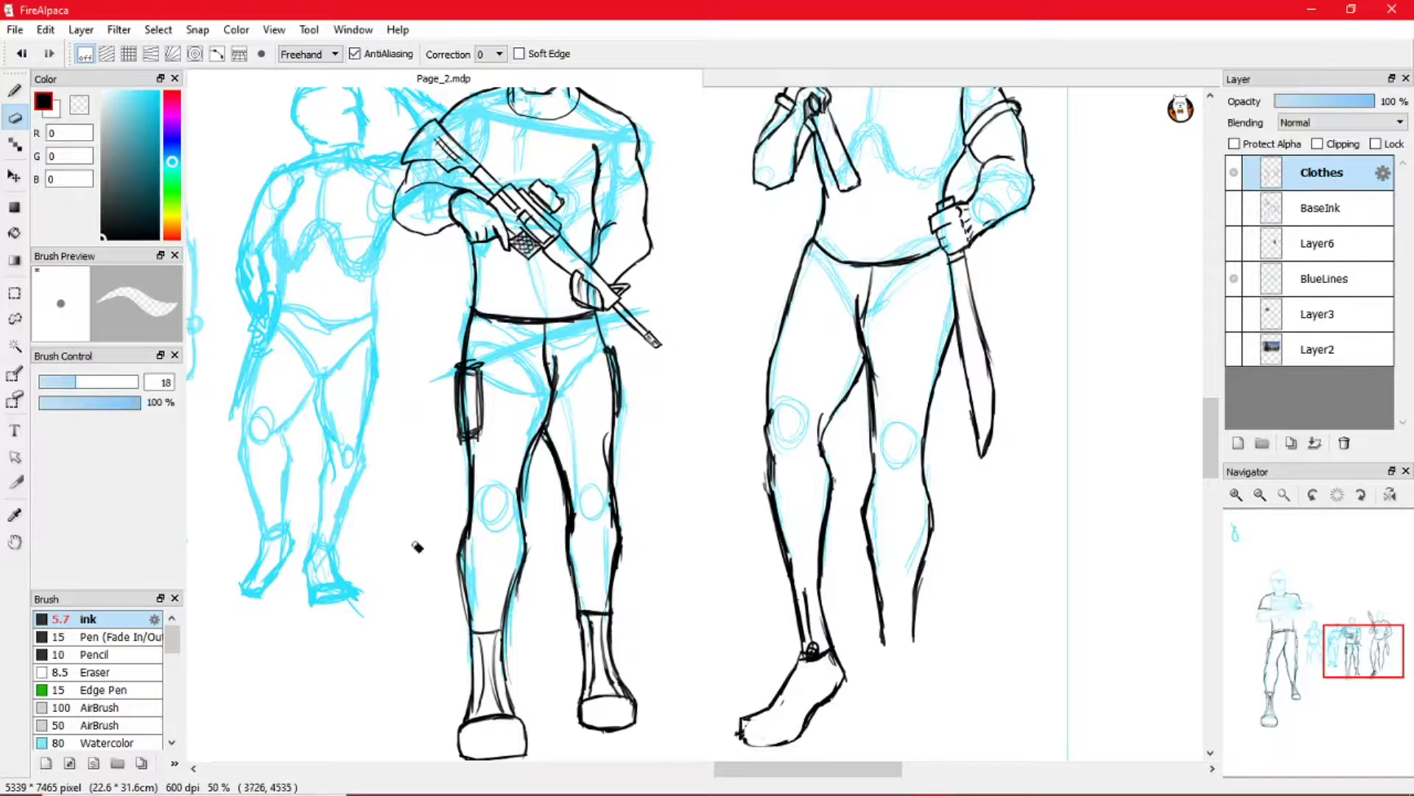
- Try shaping the angled foot into a boot with an ankle cuff, thicker sole and rounded toe, erasing leftover inner lines
key("p")
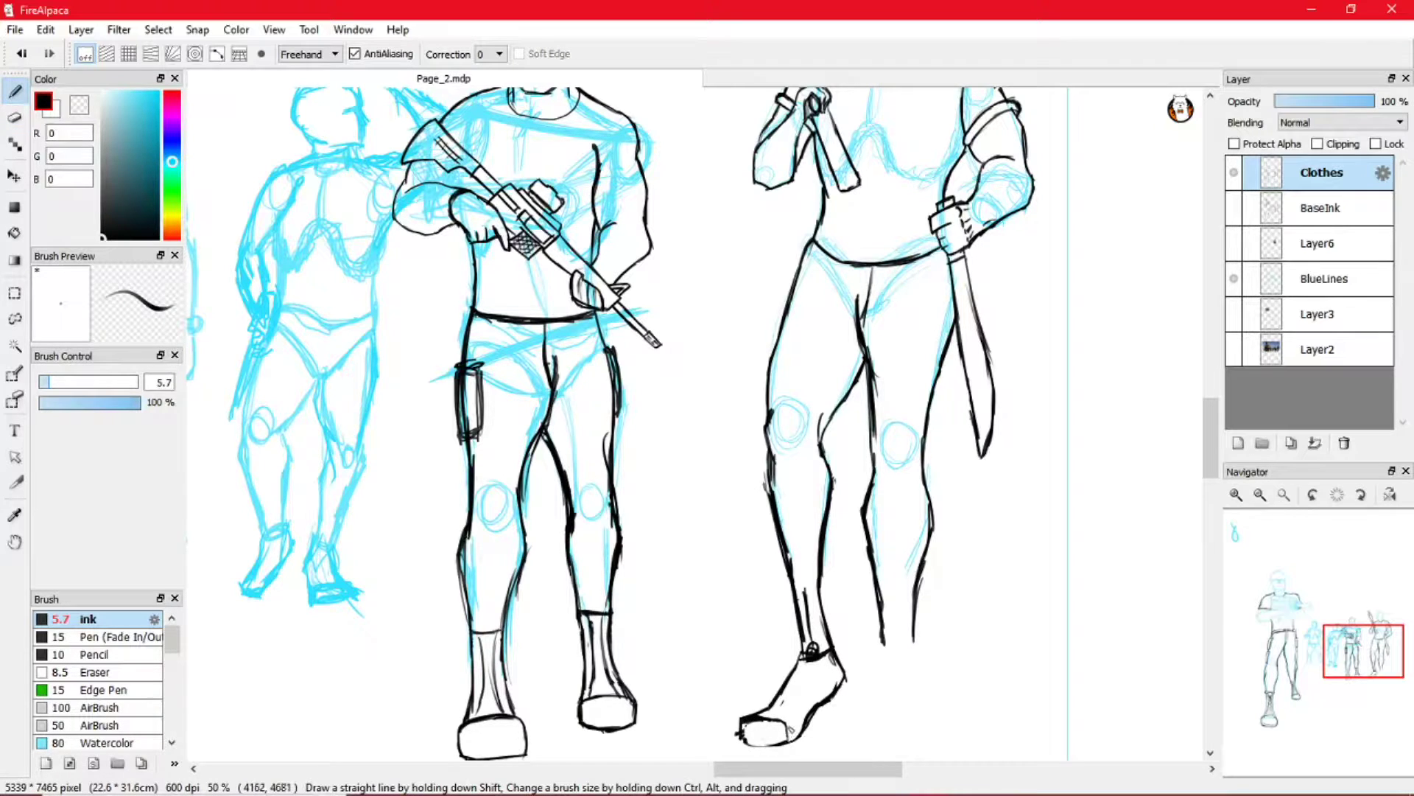
left_click_drag(756, 744, 788, 747)
left_click_drag(805, 616, 794, 672)
left_click_drag(813, 733, 852, 677)
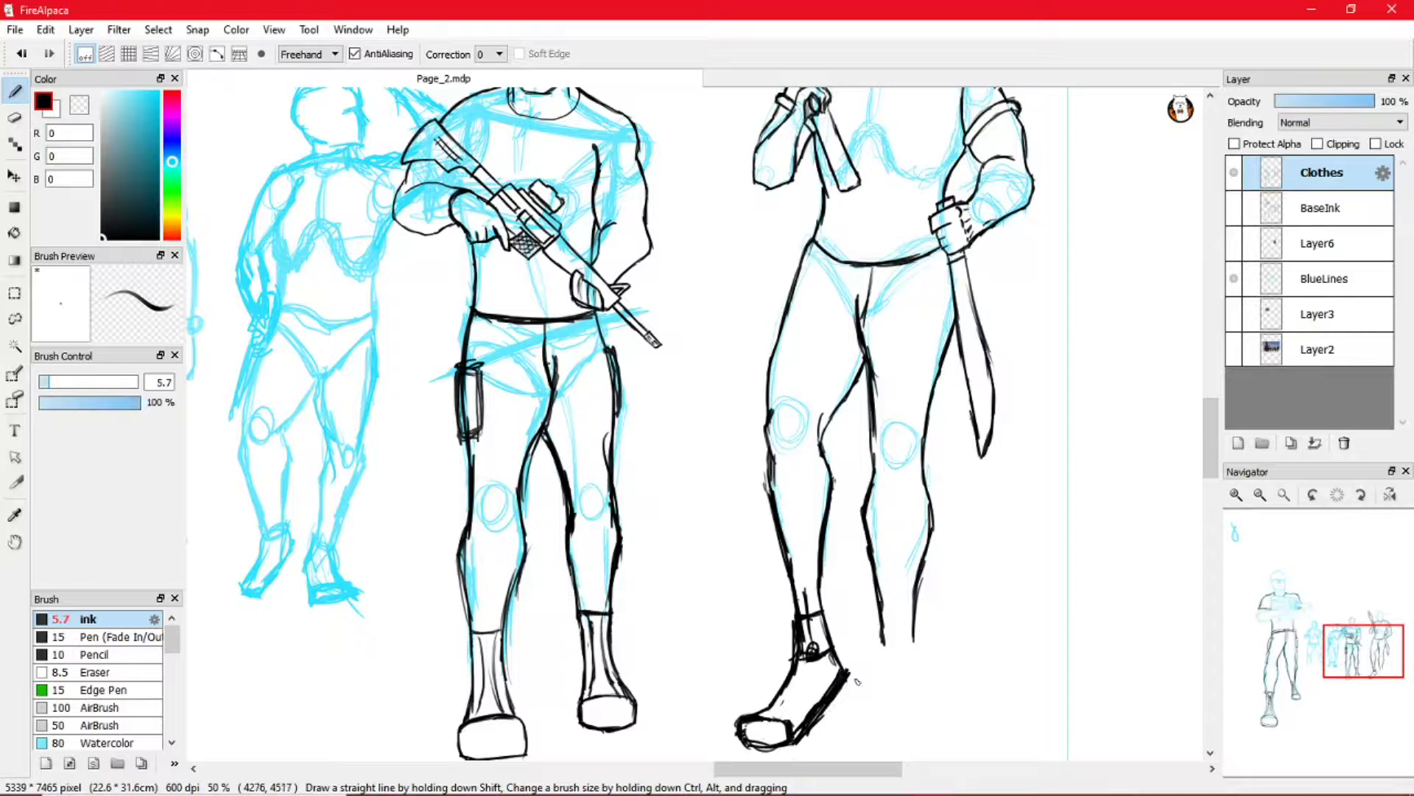
key("e")
mouse_move(785, 715)
left_mouse_down()
mouse_move(746, 724)
mouse_move(768, 724)
left_mouse_up()
left_click_drag(819, 669, 818, 626)
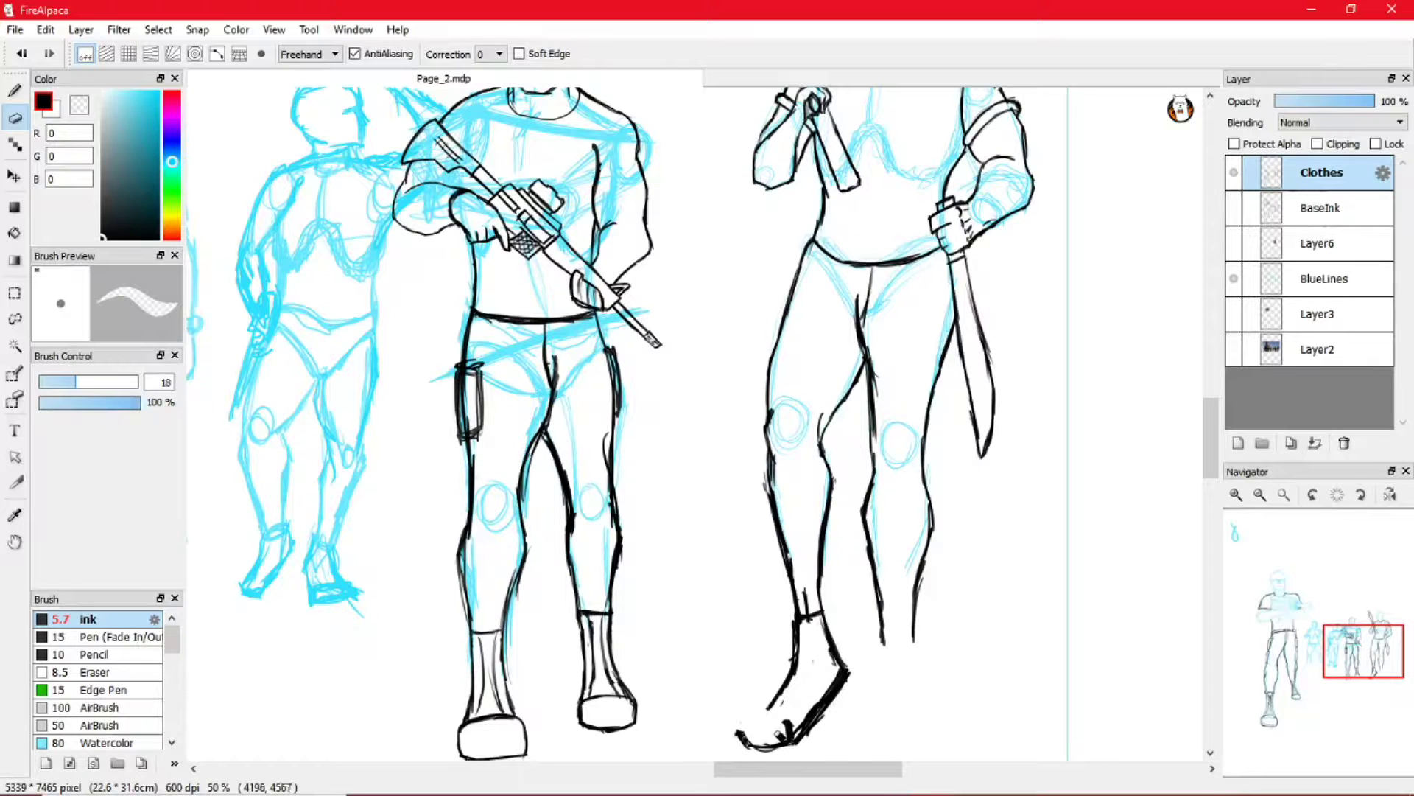
key("b")
mouse_move(762, 718)
left_mouse_down()
mouse_move(738, 732)
mouse_move(787, 737)
mouse_move(775, 751)
mouse_move(785, 722)
mouse_move(764, 716)
left_mouse_up()
- Erase the angled boot below the raised-rifle trouser leg
left_click(14, 118)
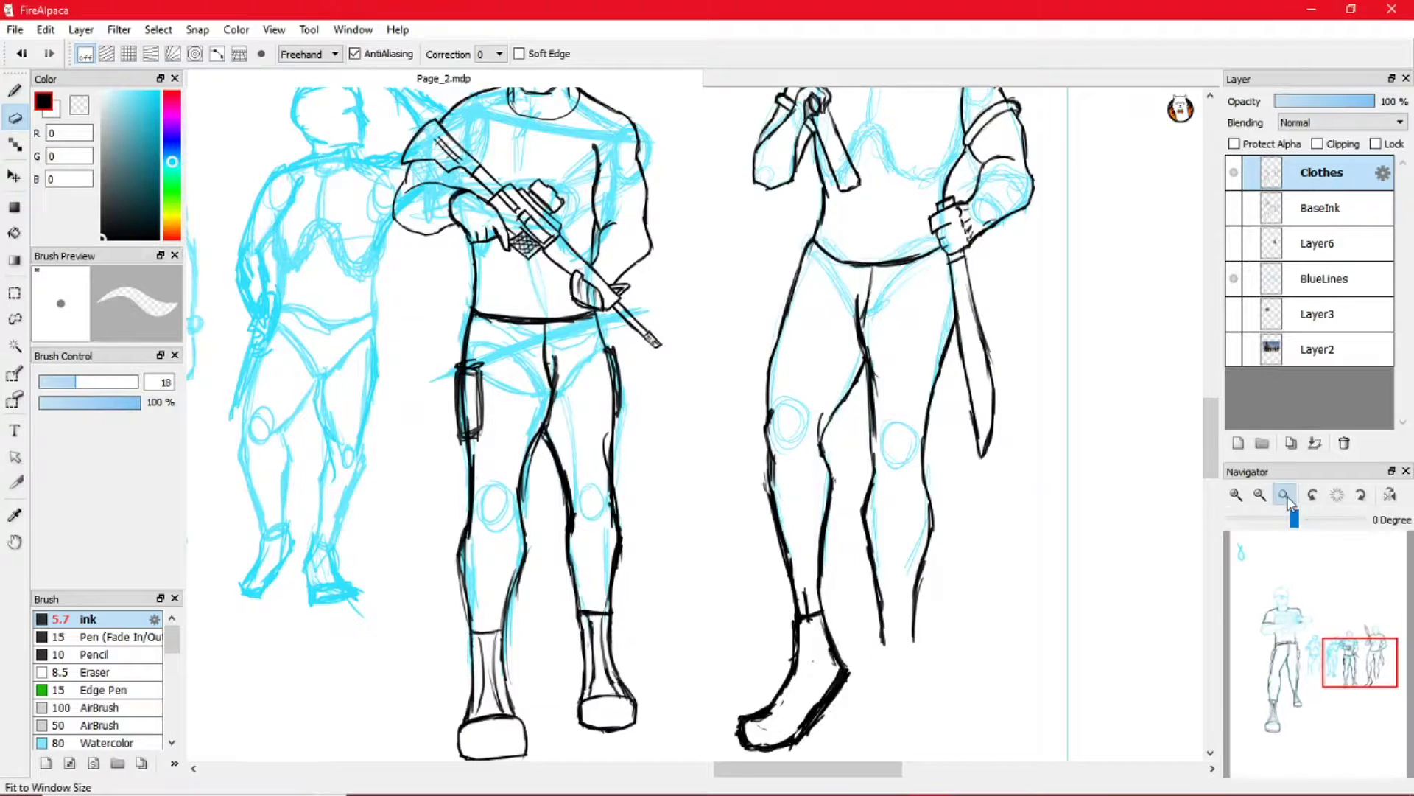
left_click(1285, 497)
scroll(755, 479, "up", 3)
mouse_move(978, 582)
left_mouse_down()
mouse_move(881, 556)
mouse_move(839, 523)
mouse_move(847, 540)
mouse_move(872, 483)
left_mouse_up()
left_click(117, 381)
- Try sketching a side-view foot pointing outward with ankle, heel and sole lines, undoing the first construction strokes
left_click(15, 91)
scroll(1342, 663, "up", 2)
left_click_drag(1342, 663, 1358, 663)
mouse_move(864, 439)
left_mouse_down()
mouse_move(877, 521)
mouse_move(840, 583)
left_mouse_up()
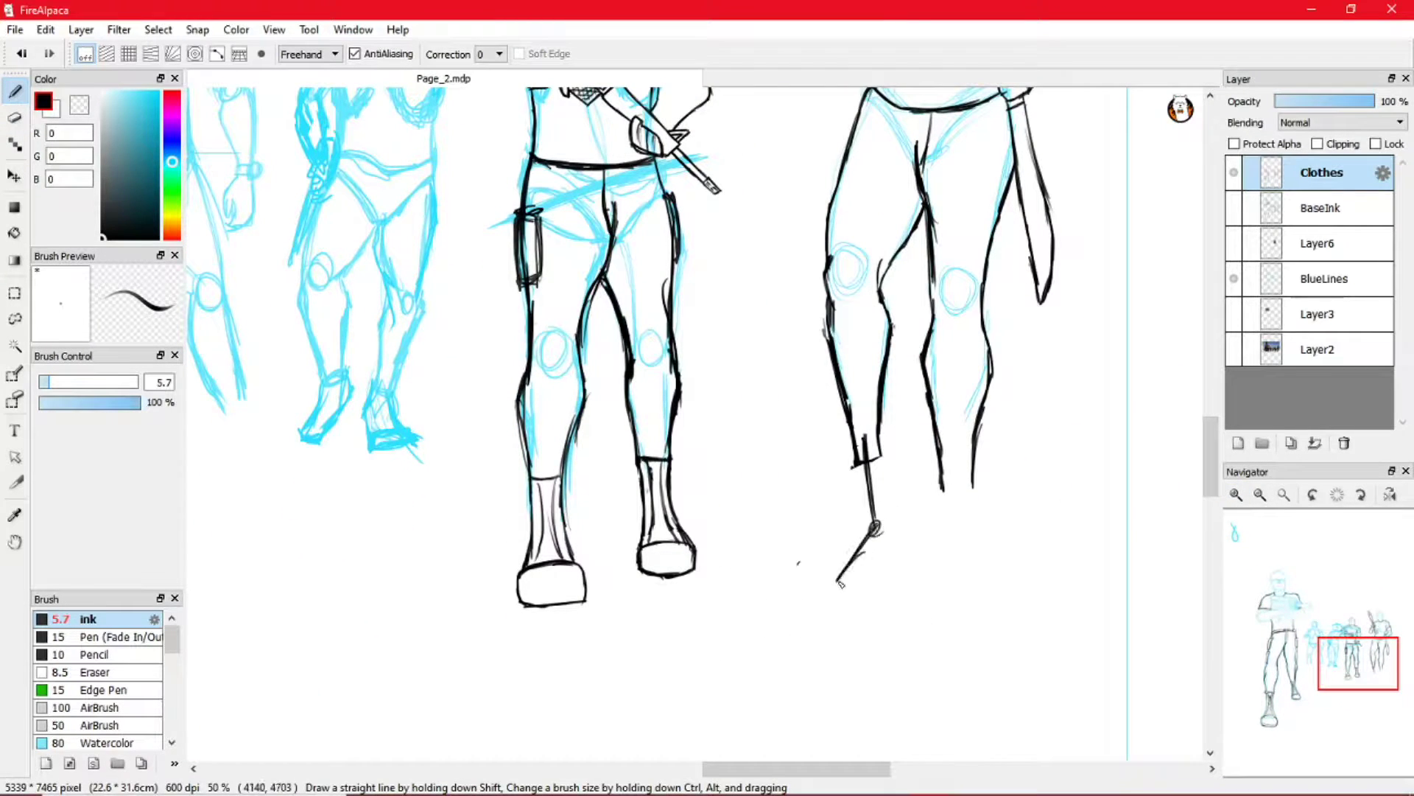
key("ctrl+z")
key("ctrl+z")
left_click_drag(870, 534, 811, 563)
mouse_move(877, 530)
left_mouse_down()
mouse_move(764, 577)
mouse_move(815, 567)
mouse_move(836, 543)
mouse_move(862, 466)
left_mouse_up()
left_click_drag(849, 545, 858, 499)
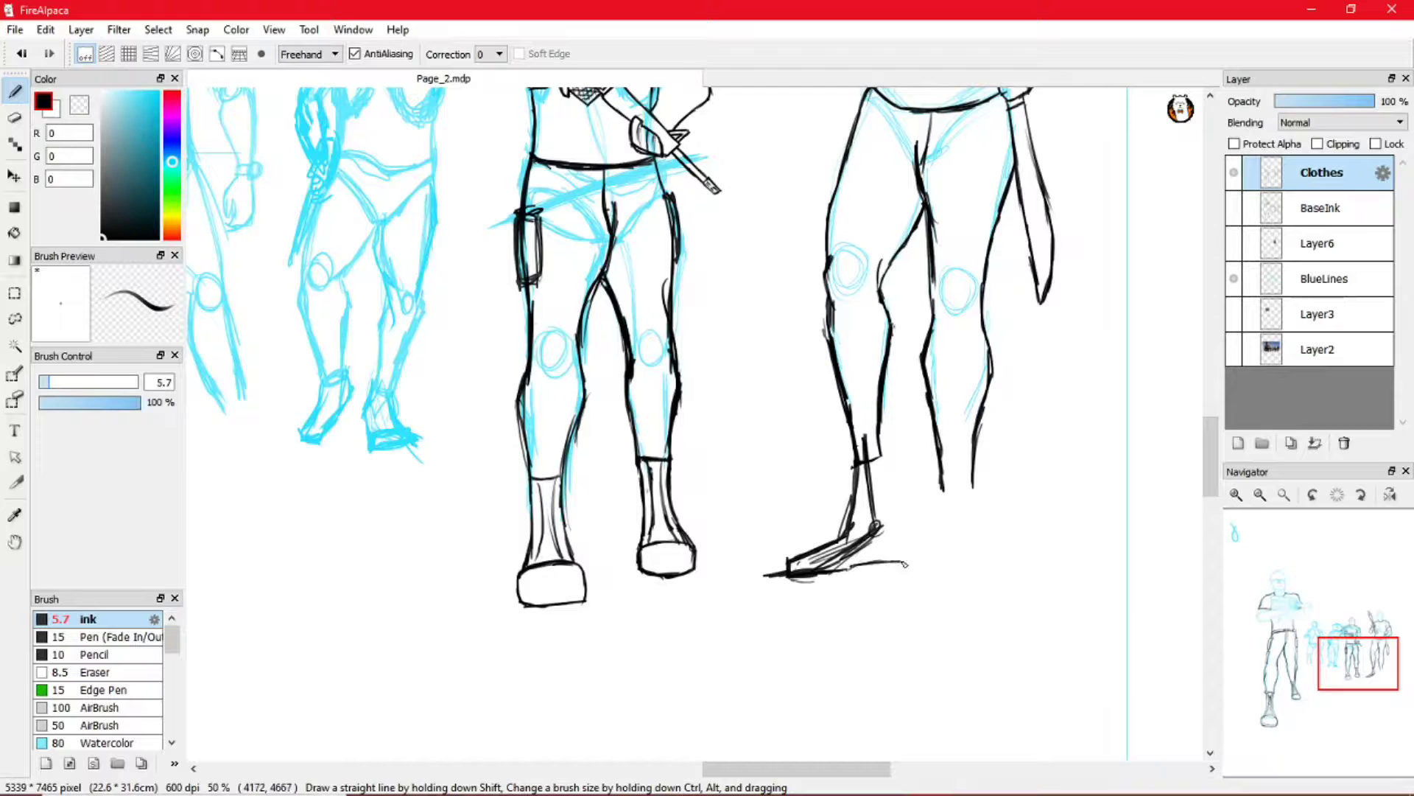
mouse_move(902, 545)
left_mouse_down()
mouse_move(888, 472)
mouse_move(898, 523)
left_mouse_up()
left_click_drag(879, 455, 903, 562)
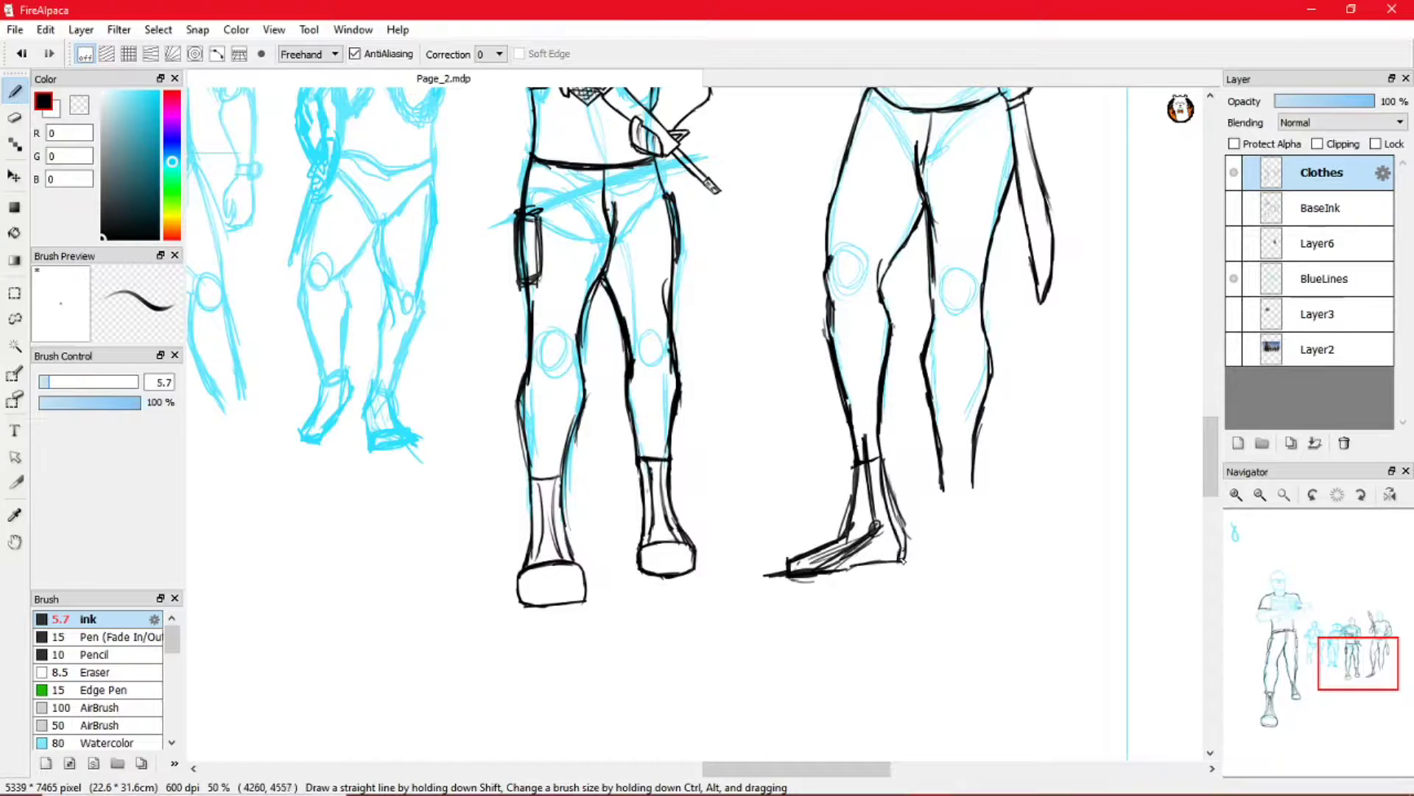
mouse_move(787, 569)
left_mouse_down()
mouse_move(856, 524)
mouse_move(912, 569)
left_mouse_up()
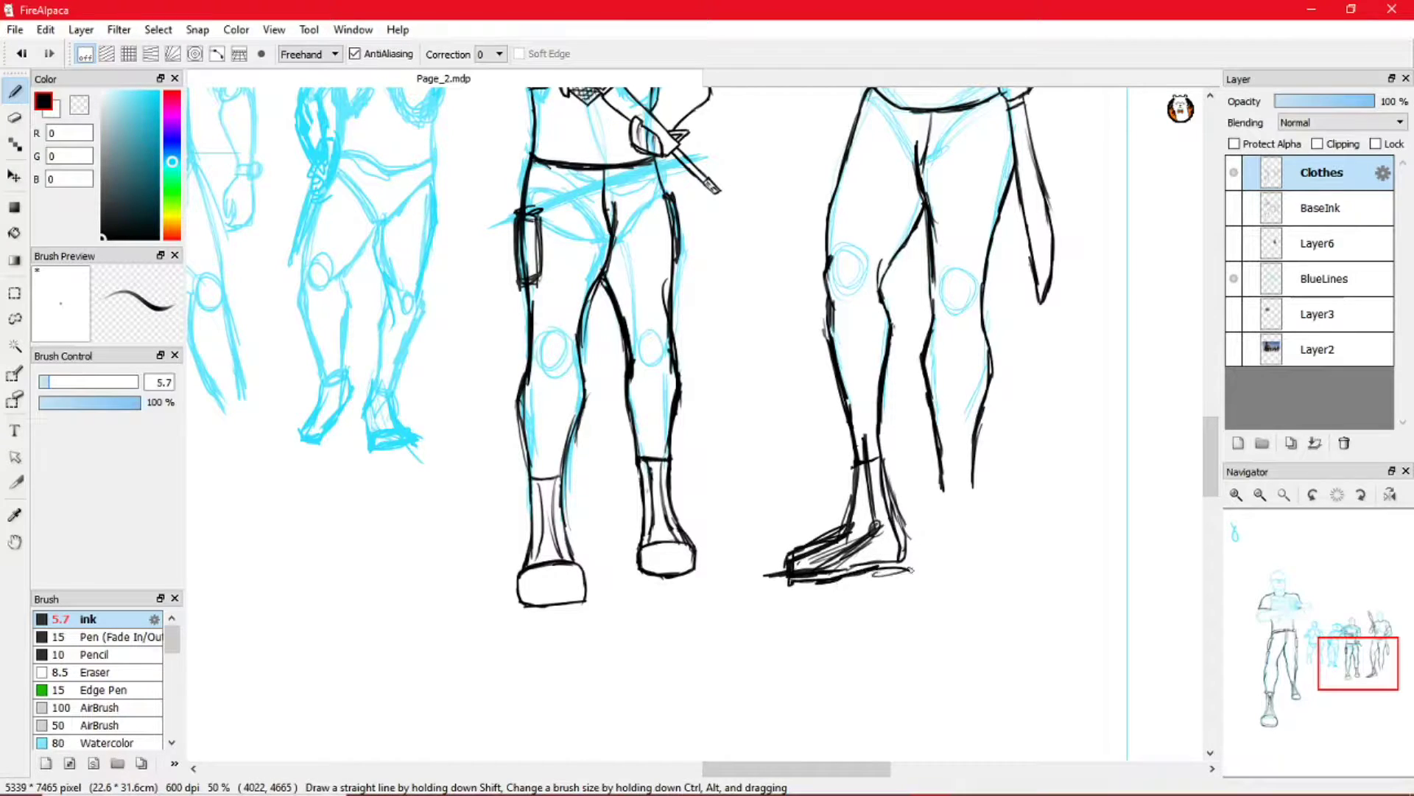
- Try cleaning the side-view foot's stray lines and inking a thick boot toe and sole around it
key("e")
mouse_move(766, 574)
left_mouse_down()
mouse_move(847, 554)
mouse_move(871, 529)
mouse_move(875, 486)
mouse_move(833, 573)
left_mouse_up()
mouse_move(914, 549)
left_mouse_down()
mouse_move(885, 506)
mouse_move(898, 542)
left_mouse_up()
left_click(15, 91)
left_click_drag(807, 574, 904, 573)
mouse_move(883, 572)
left_mouse_down()
mouse_move(902, 544)
mouse_move(862, 471)
mouse_move(831, 536)
mouse_move(767, 553)
mouse_move(781, 589)
mouse_move(832, 582)
left_mouse_up()
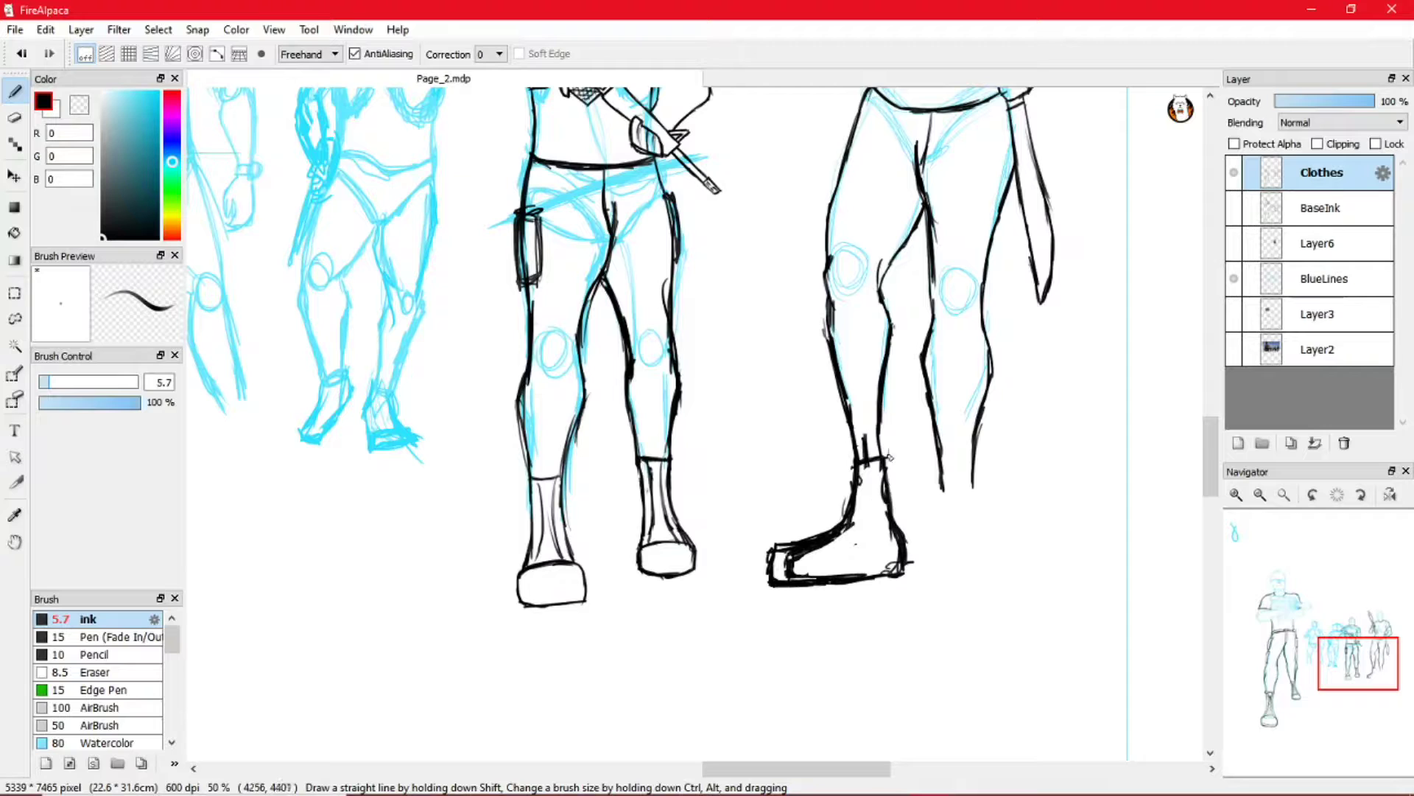
- Erase the construction lines inside the side-view boot, ink a line along its sole and clean up the cuff
key("e")
mouse_move(868, 501)
left_mouse_down()
mouse_move(790, 561)
mouse_move(814, 576)
mouse_move(911, 564)
left_mouse_up()
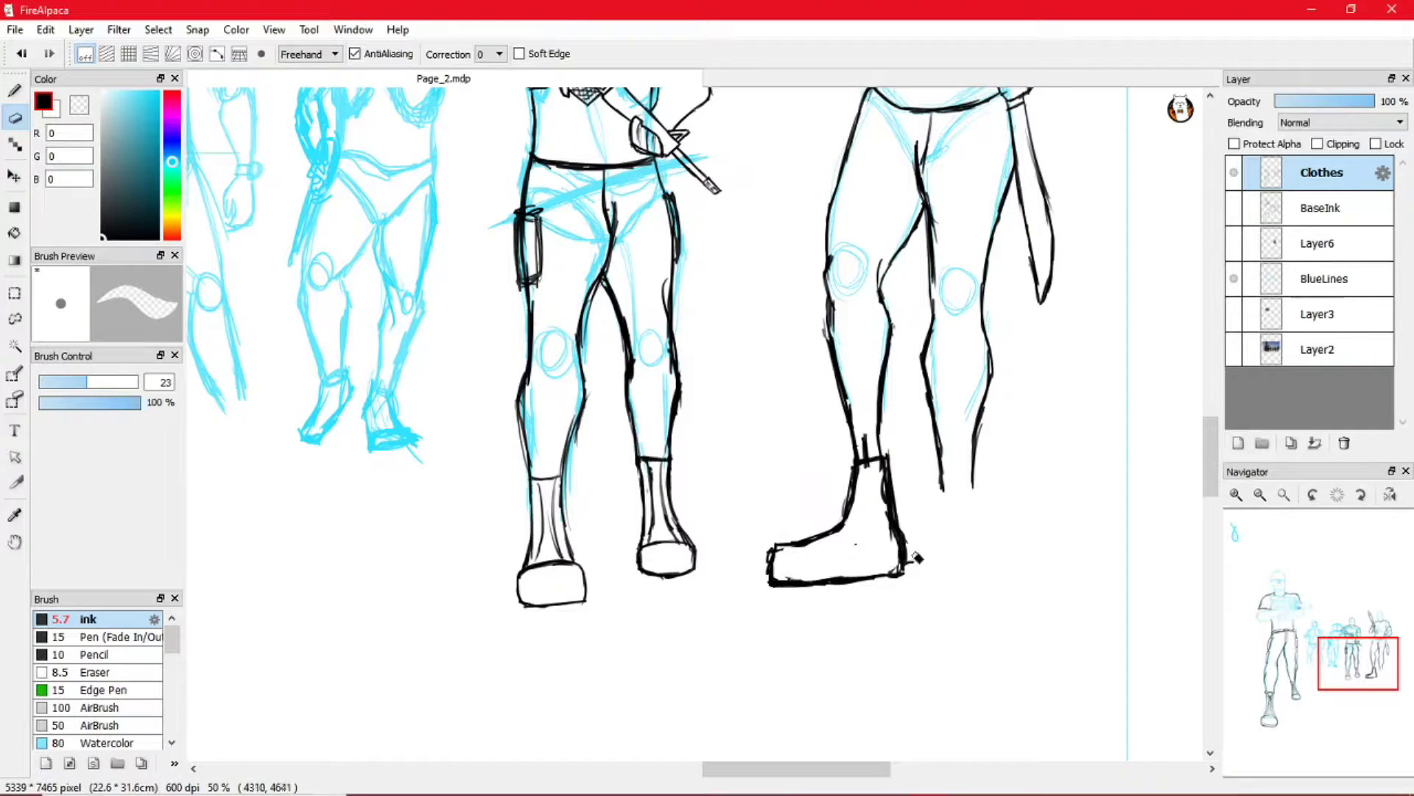
key("b")
left_click_drag(773, 575, 900, 568)
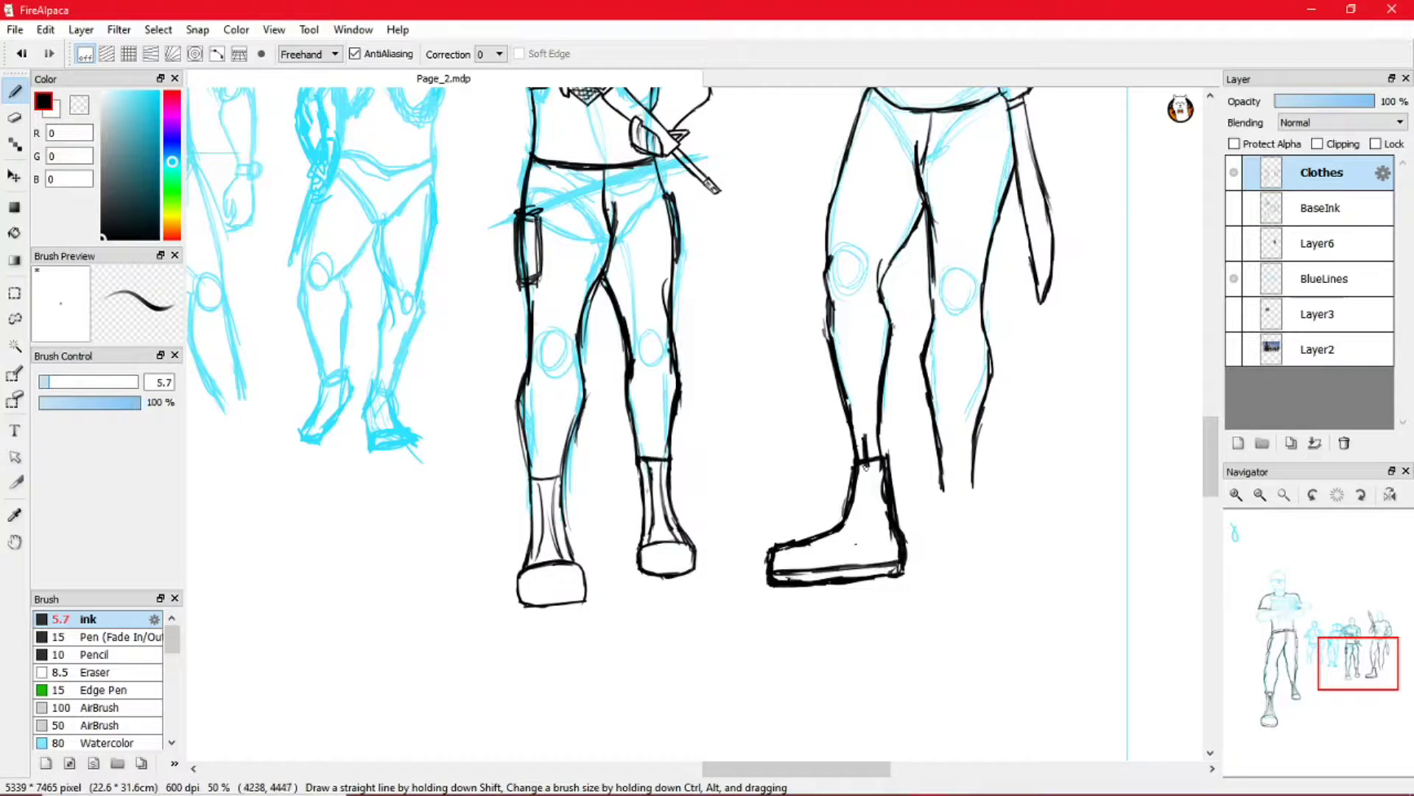
key("e")
left_click_drag(877, 486, 893, 542)
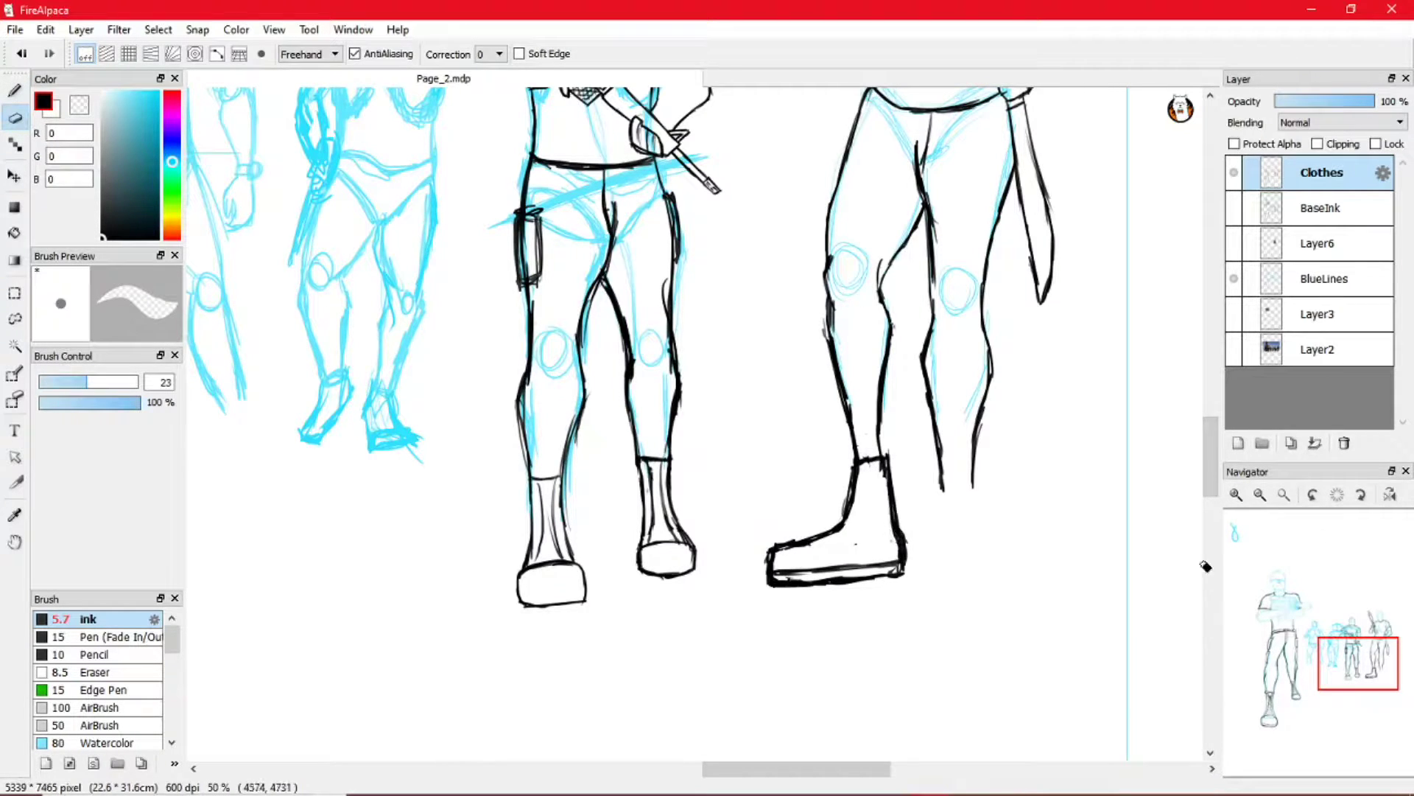
- Erase the side-view boot below the raised-rifle trouser leg
left_click(1284, 494)
left_click(1237, 495)
left_click(1237, 495)
left_click(1237, 495)
left_click_drag(1257, 654, 1309, 687)
left_click(1236, 495)
mouse_move(740, 467)
left_mouse_down()
mouse_move(821, 366)
mouse_move(876, 472)
mouse_move(894, 399)
left_mouse_up()
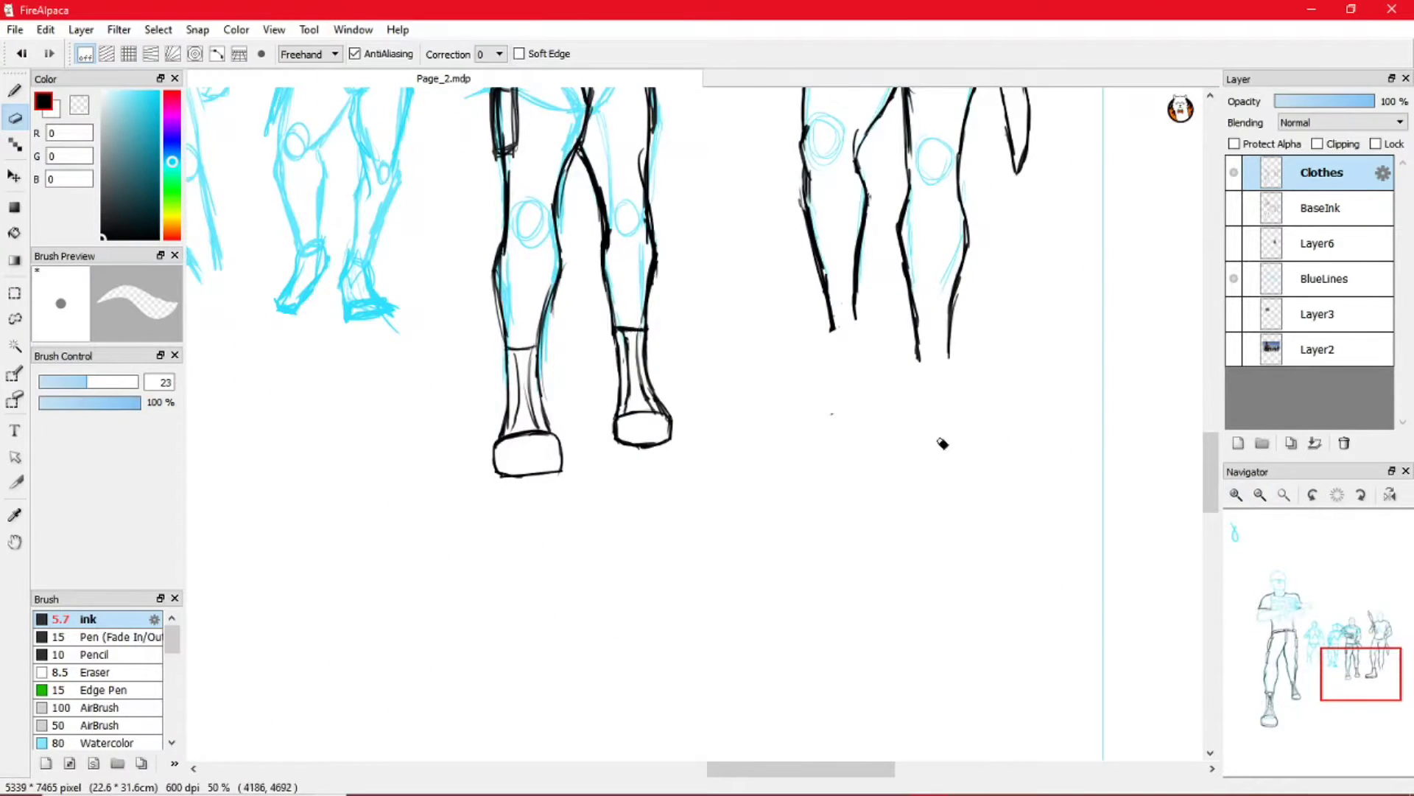
- Show BaseInk and set the ink brush size to 3.1 for the unlined soldier with the rifle across his chest
left_click(1259, 495)
left_click(1260, 495)
left_click(1259, 495)
left_click(1260, 495)
left_click(1237, 495)
left_click(1236, 495)
mouse_move(1282, 649)
left_mouse_down()
mouse_move(1287, 614)
mouse_move(1279, 639)
left_mouse_up()
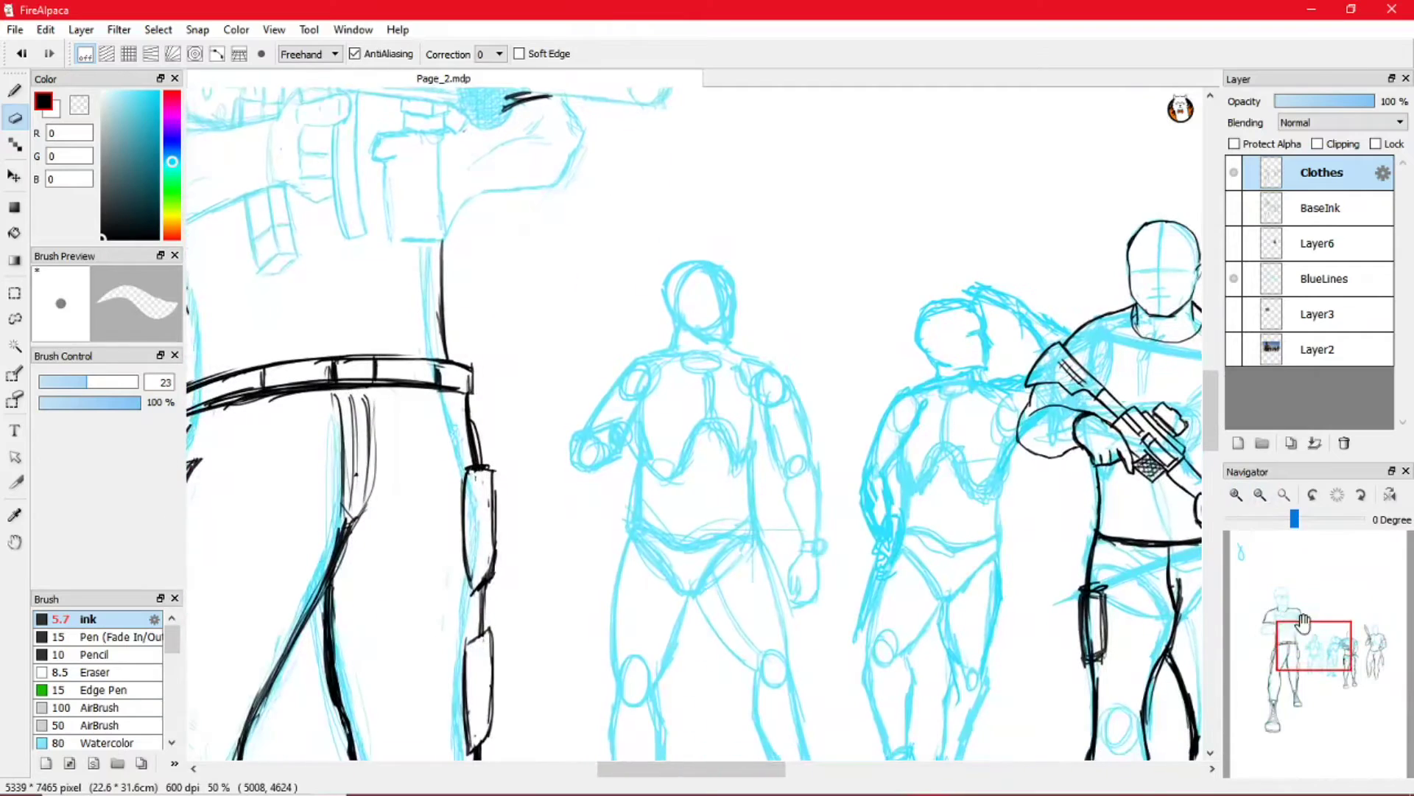
key("b")
left_click(1238, 493)
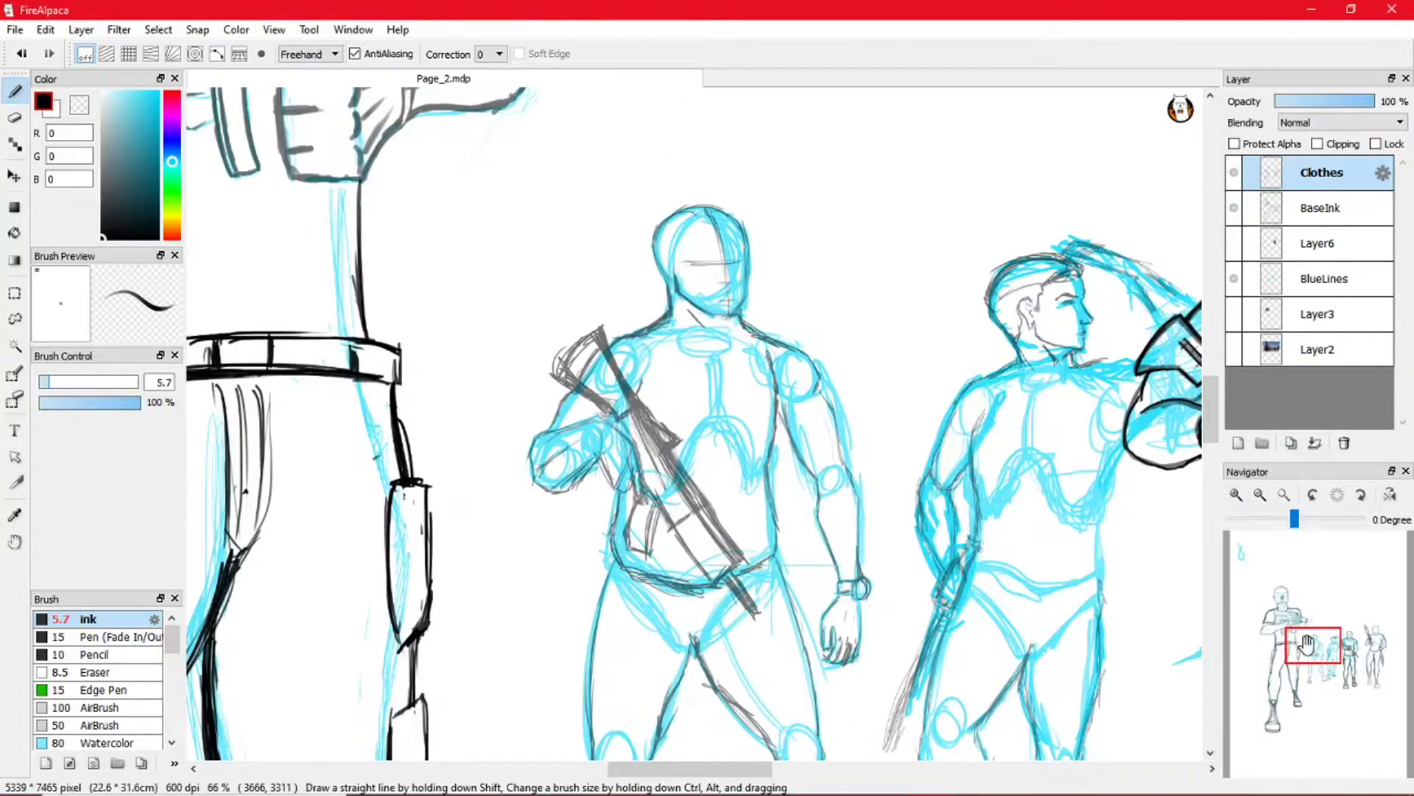
scroll(1026, 348, "up", 1)
left_click(43, 383)
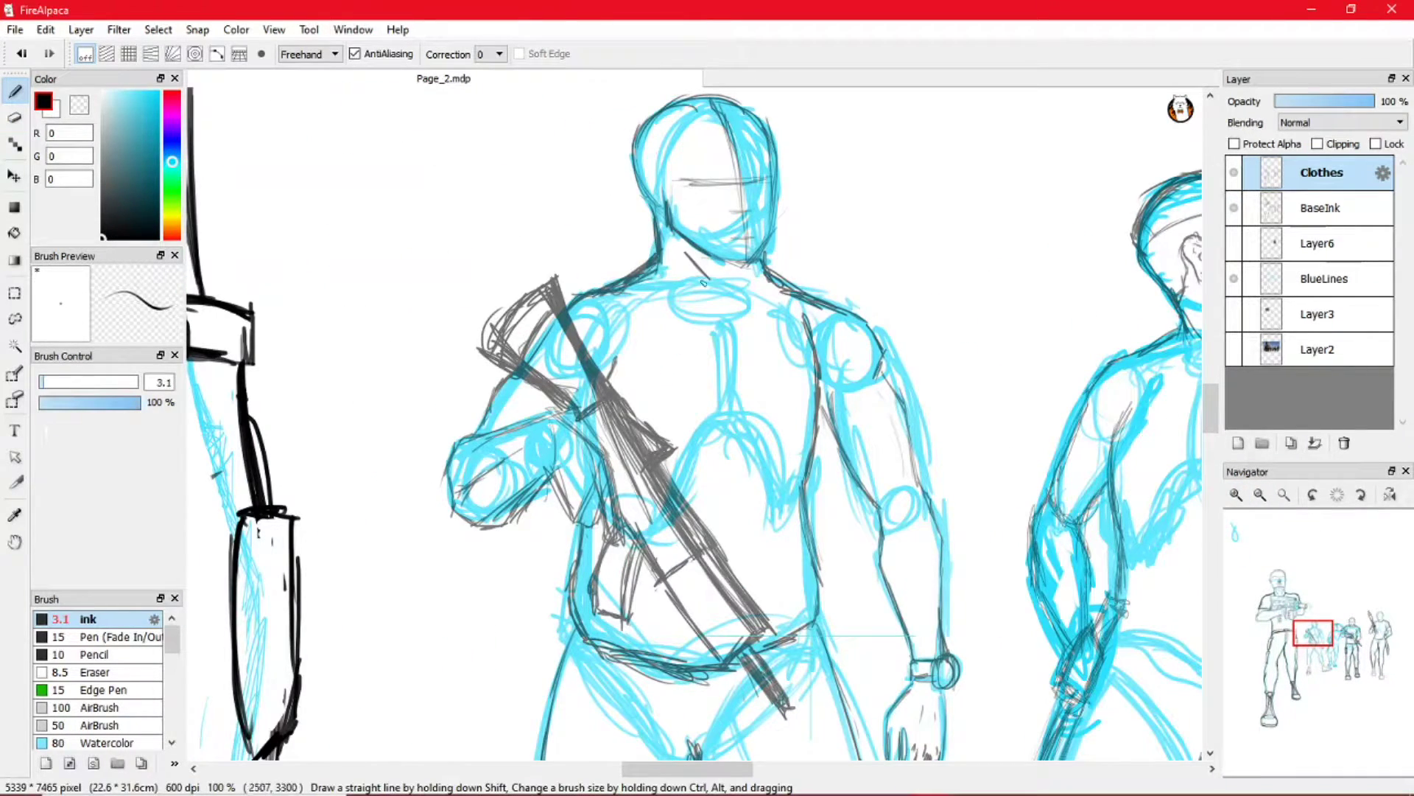
mouse_move(658, 258)
left_mouse_down()
mouse_move(692, 296)
mouse_move(747, 297)
mouse_move(766, 278)
mouse_move(707, 300)
mouse_move(769, 274)
left_mouse_up()
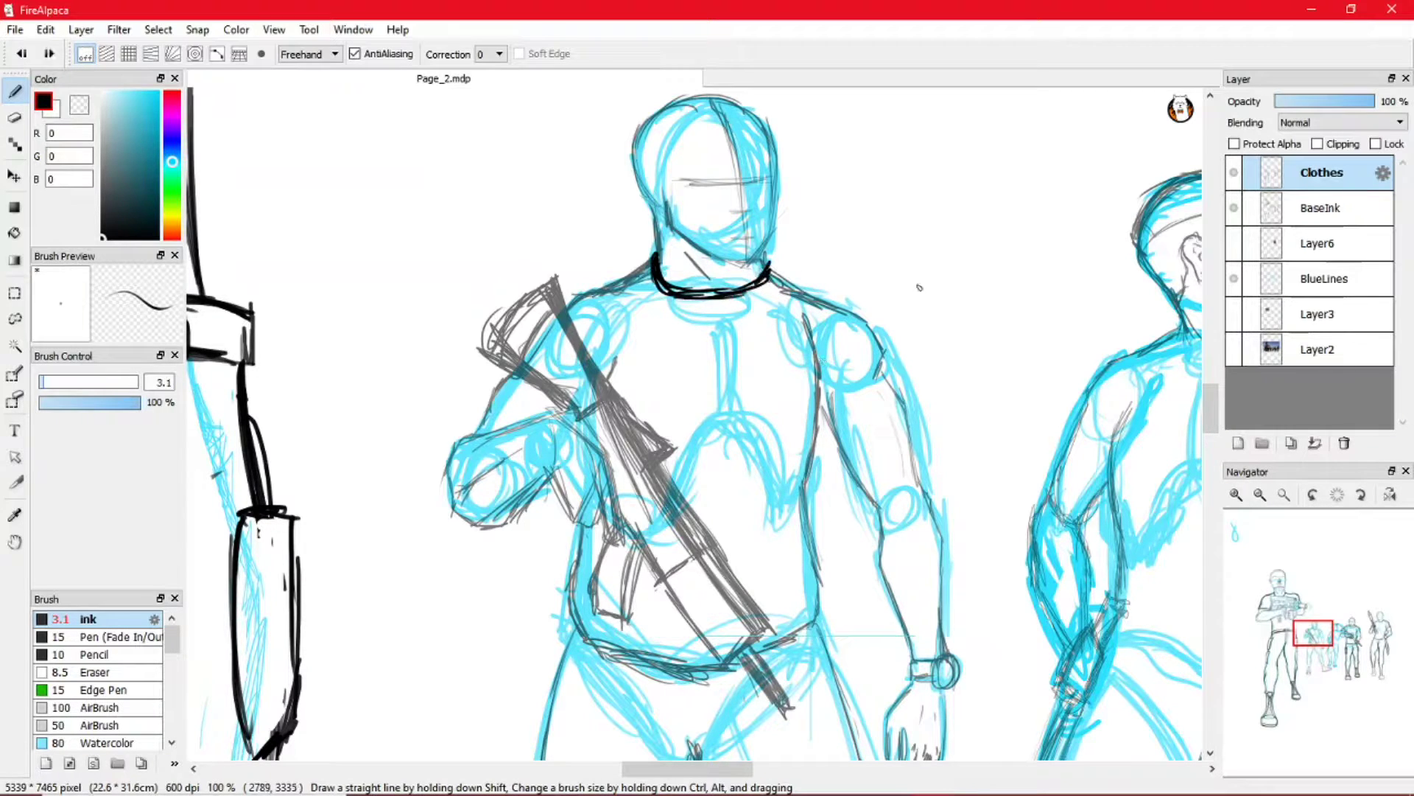
key("ctrl+z")
key("ctrl+z")
left_click_drag(658, 262, 755, 295)
key("ctrl+z")
- Ink a thin curved neckline and both shoulder lines on the soldier with the rifle across his chest
mouse_move(658, 256)
left_mouse_down()
mouse_move(676, 283)
mouse_move(768, 276)
left_mouse_up()
left_click_drag(661, 255, 597, 293)
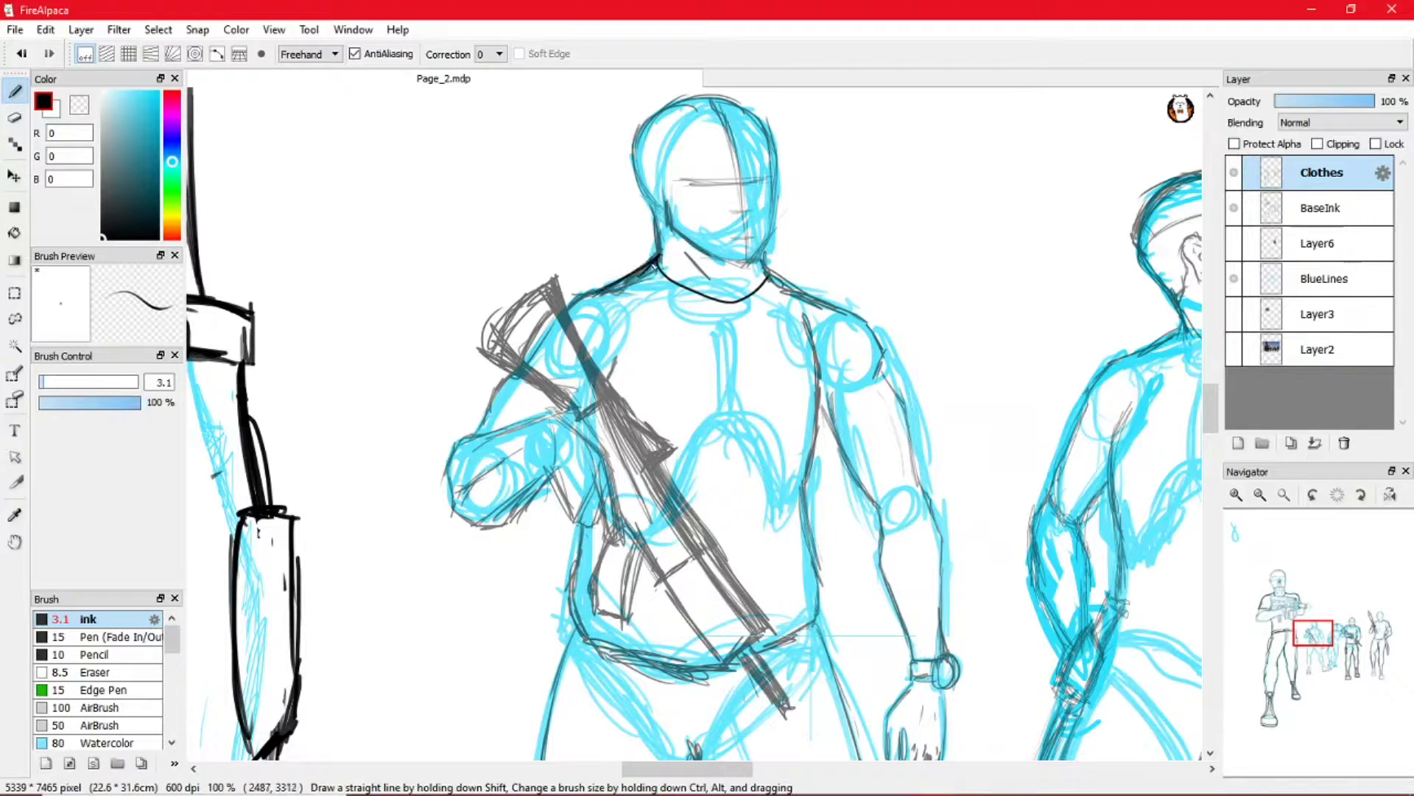
left_click_drag(770, 272, 880, 347)
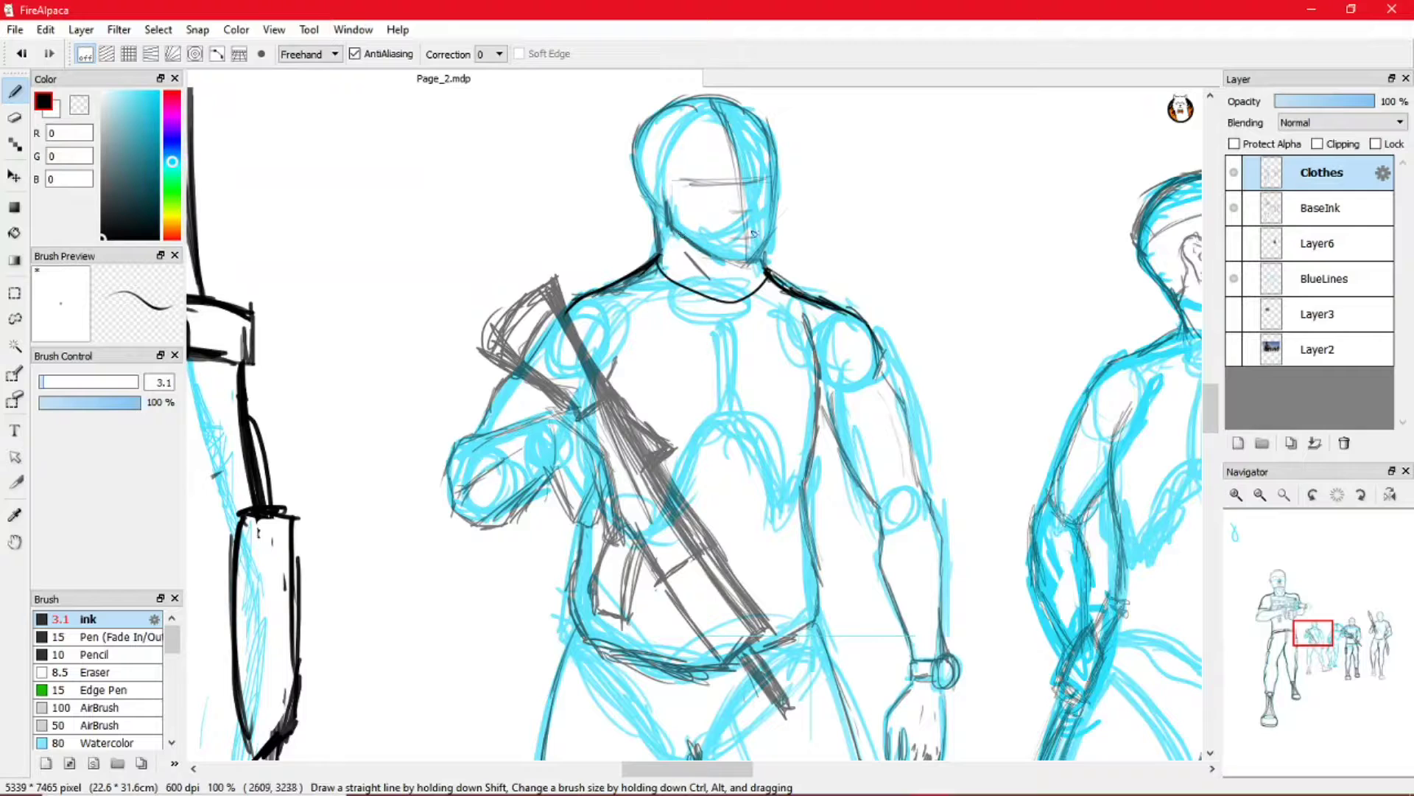
- Ink the soldier's jaw, skull outline, neck and ear, and check the lines with BaseInk toggled
left_click_drag(755, 263, 775, 175)
left_click_drag(735, 268, 687, 240)
mouse_move(775, 176)
left_mouse_down()
mouse_move(722, 100)
mouse_move(651, 127)
mouse_move(647, 193)
left_mouse_up()
mouse_move(657, 118)
left_mouse_down()
mouse_move(639, 177)
mouse_move(661, 254)
left_mouse_up()
left_click_drag(648, 133, 646, 198)
mouse_move(642, 181)
left_mouse_down()
mouse_move(700, 103)
mouse_move(782, 164)
mouse_move(776, 203)
left_mouse_up()
left_click(1232, 209)
left_click(1233, 209)
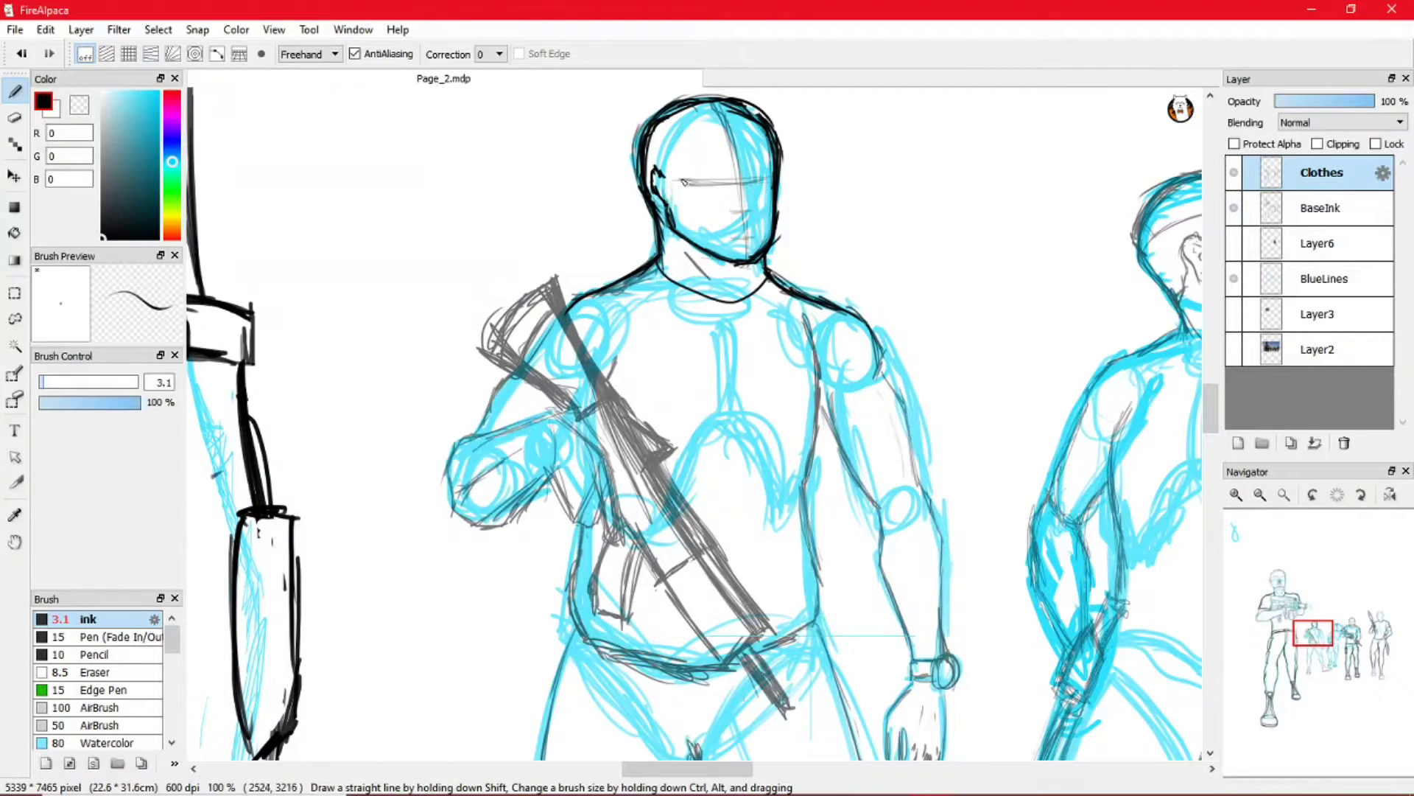
- Ink the soldier's eyebrows, nose and mouth, and check the face with BaseInk toggled
left_click_drag(708, 174, 734, 175)
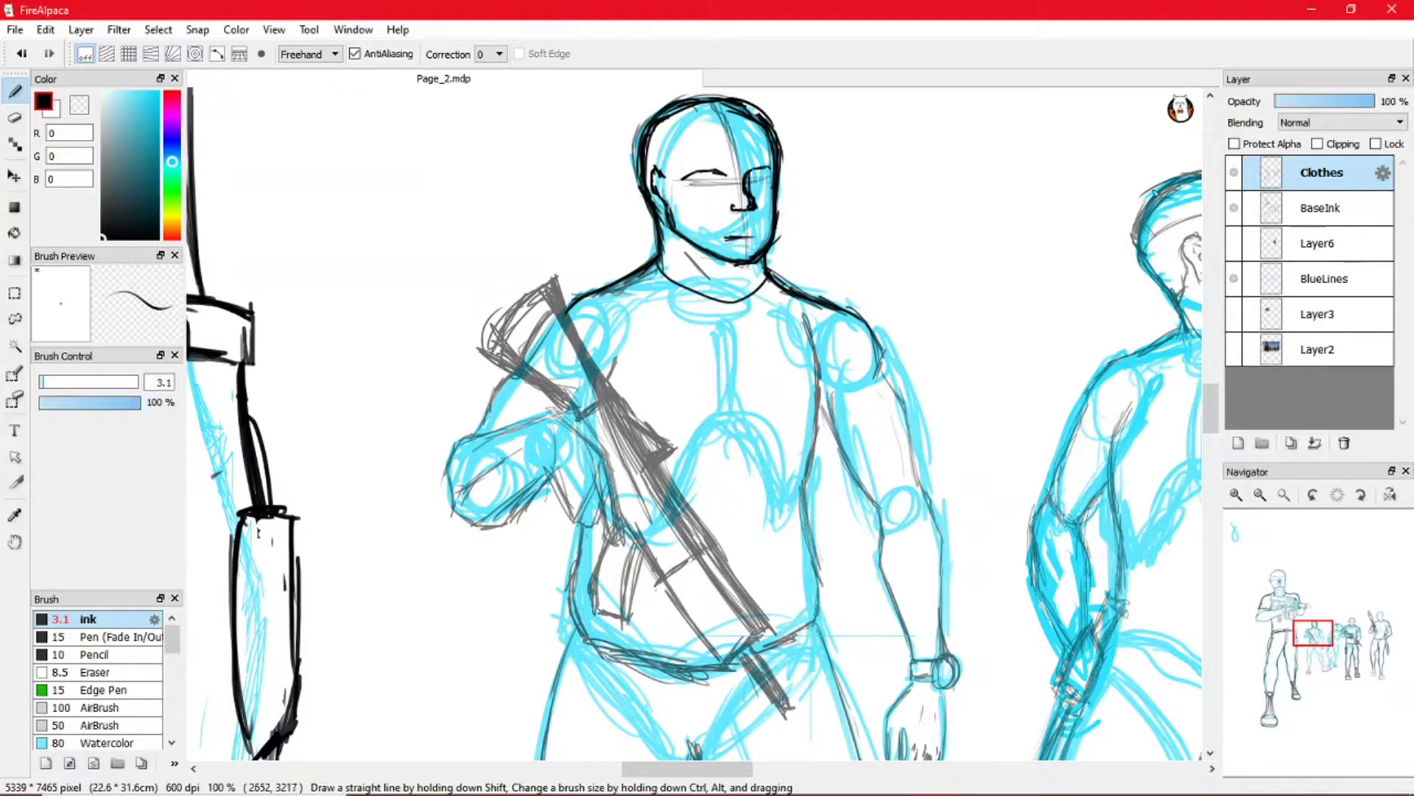
left_click(1234, 209)
left_click(1233, 209)
left_click(1234, 210)
- Ink and thicken the torso's side contour from the armpit to the waist, beside the hanging arm
left_click_drag(808, 320, 819, 440)
left_click_drag(814, 372, 816, 620)
left_click_drag(799, 516, 814, 622)
mouse_move(807, 444)
left_mouse_down()
mouse_move(823, 356)
mouse_move(807, 323)
left_mouse_up()
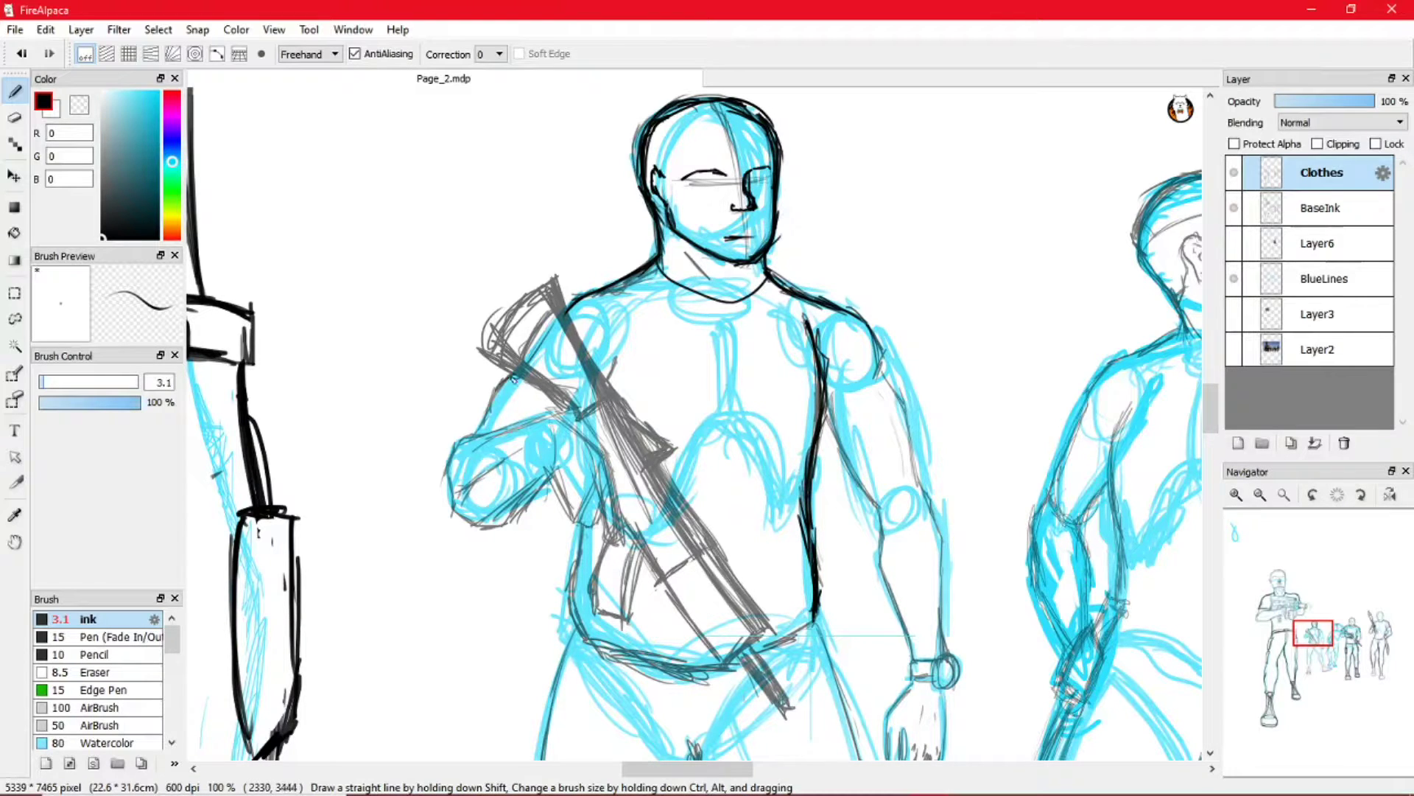
- Ink the bent arm's elbow, forearm contours and wrist lines where the arm meets the rifle
mouse_move(465, 447)
left_mouse_down()
mouse_move(463, 527)
mouse_move(490, 528)
left_mouse_up()
left_click_drag(504, 532, 538, 488)
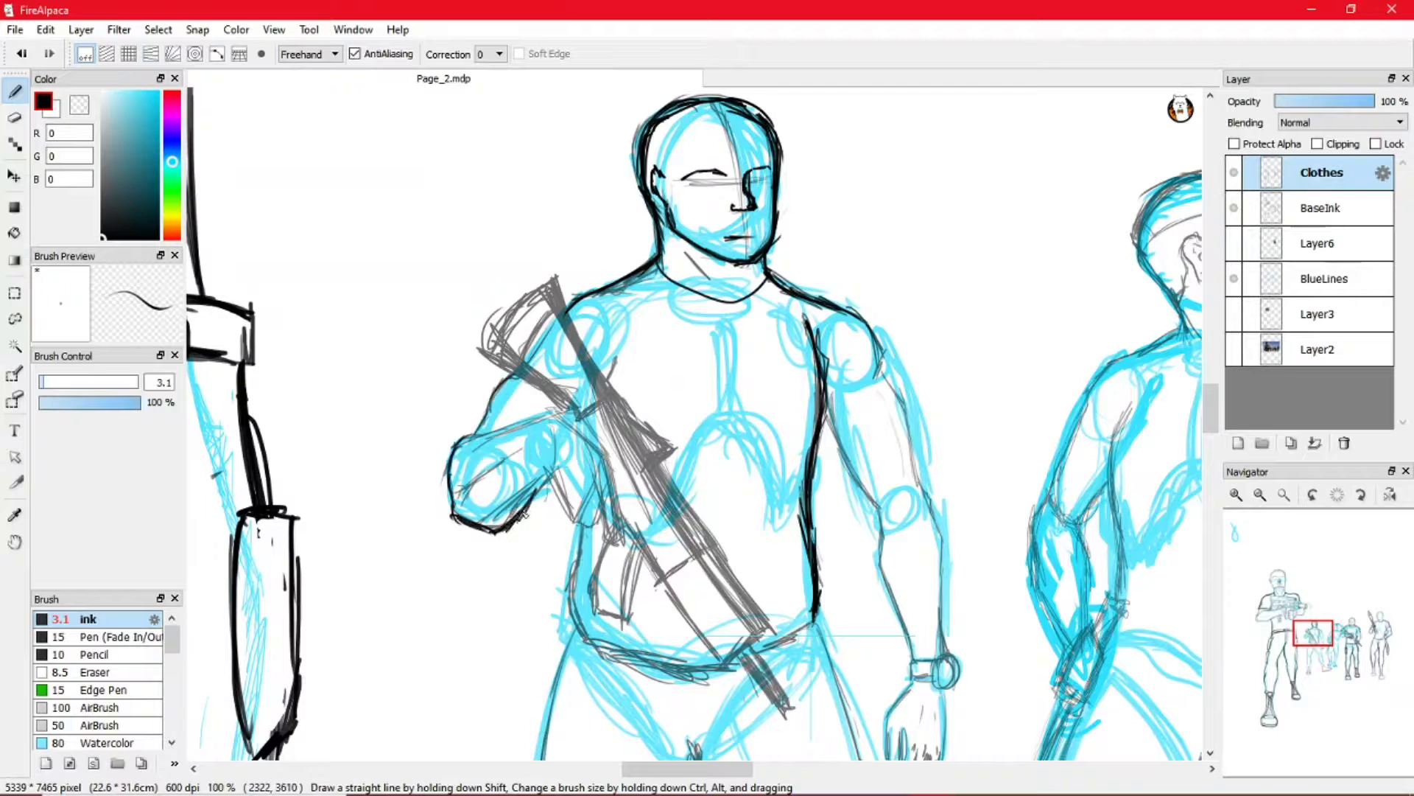
left_click_drag(469, 438, 542, 413)
left_click_drag(479, 428, 451, 489)
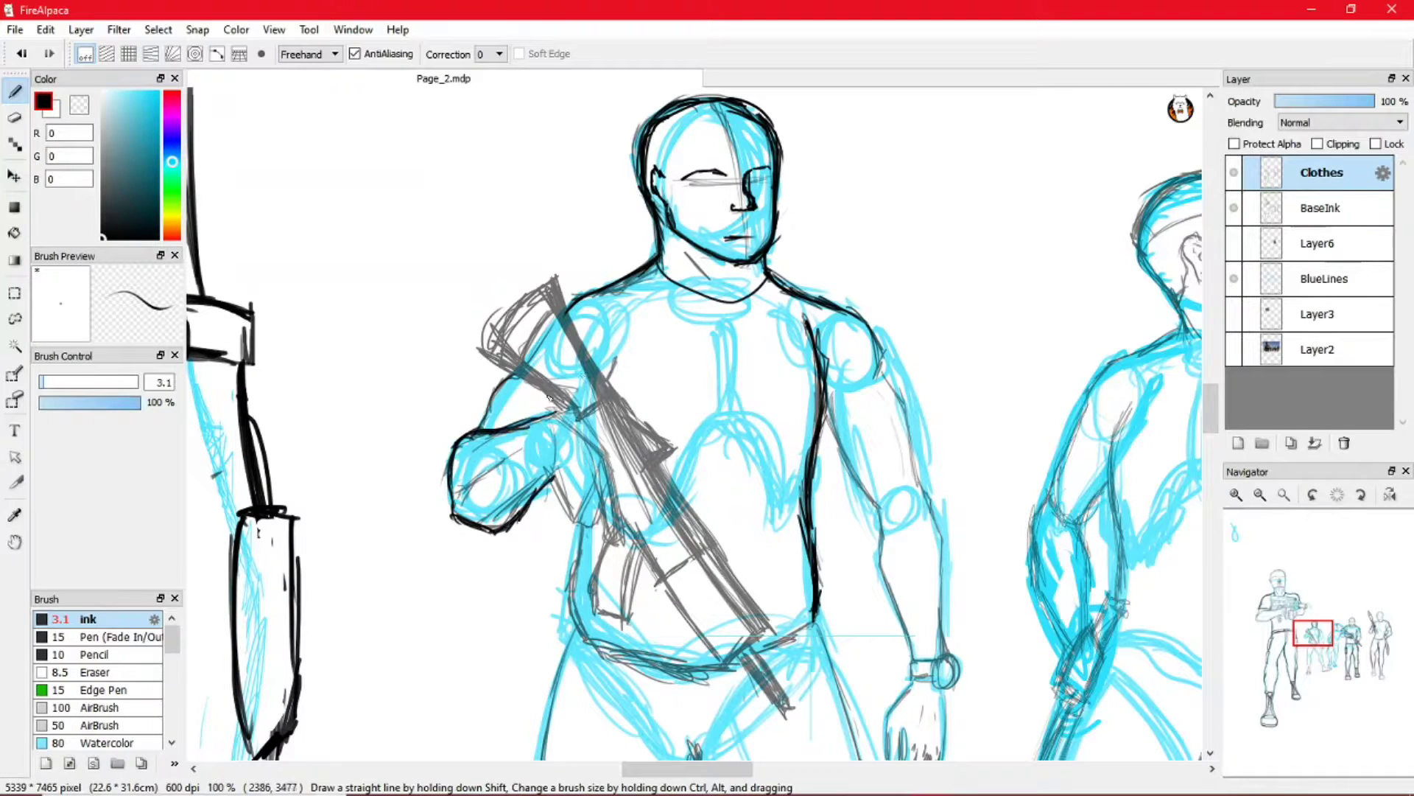
mouse_move(560, 411)
left_mouse_down()
mouse_move(619, 494)
mouse_move(615, 534)
mouse_move(604, 480)
left_mouse_up()
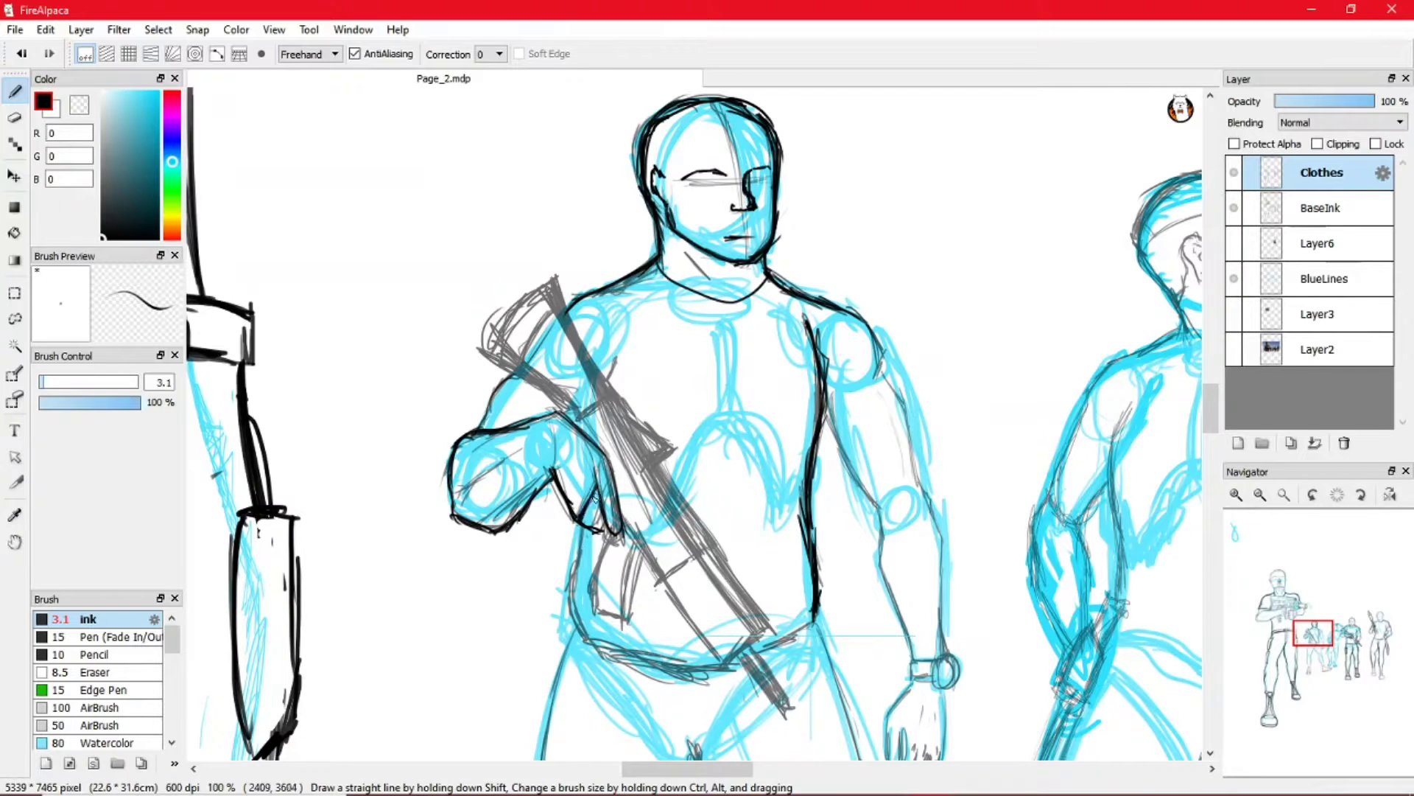
- Ink the outline of the rifle's stock and the curved magazine below the gripping hand
mouse_move(484, 357)
left_mouse_down()
mouse_move(550, 270)
mouse_move(615, 402)
mouse_move(551, 271)
mouse_move(483, 347)
left_mouse_up()
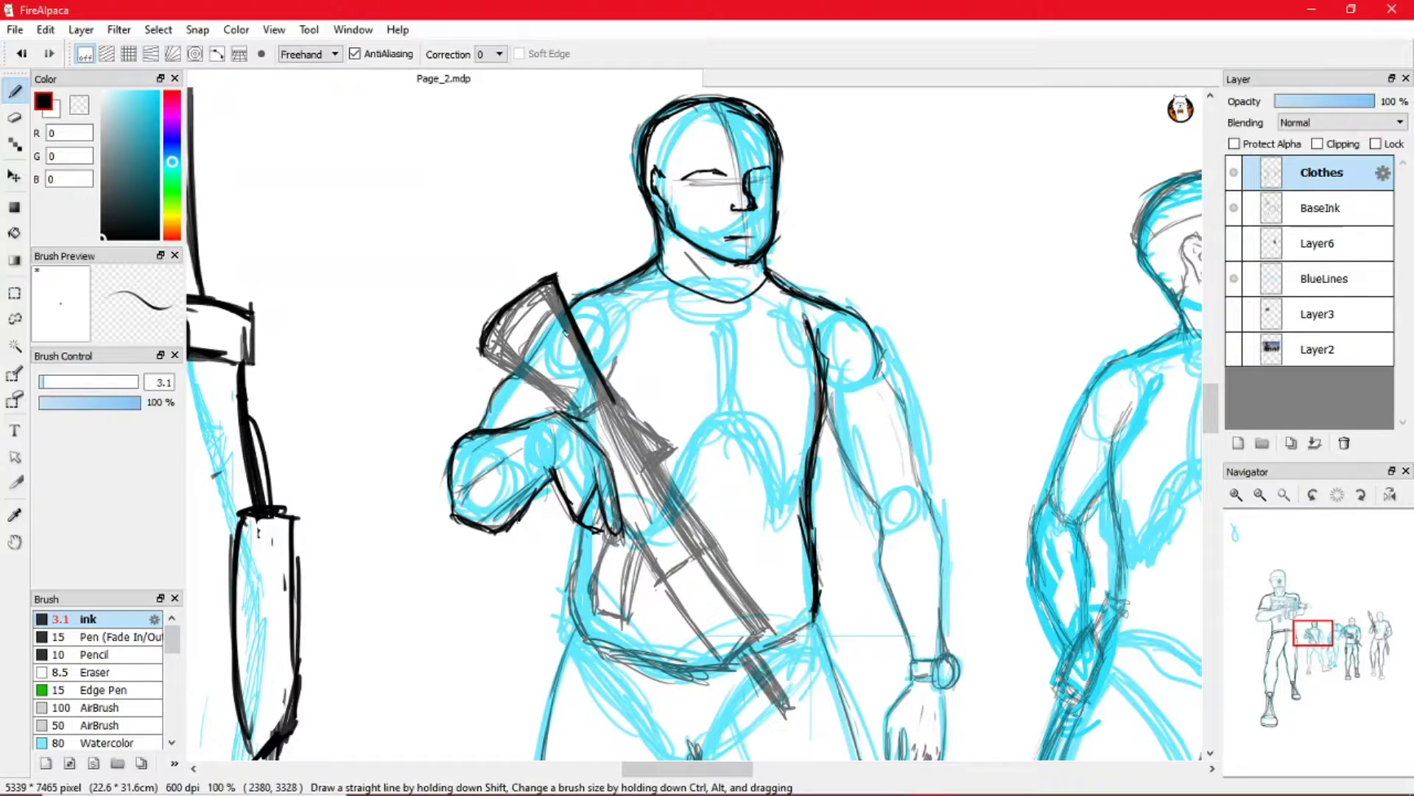
left_click_drag(518, 373, 552, 389)
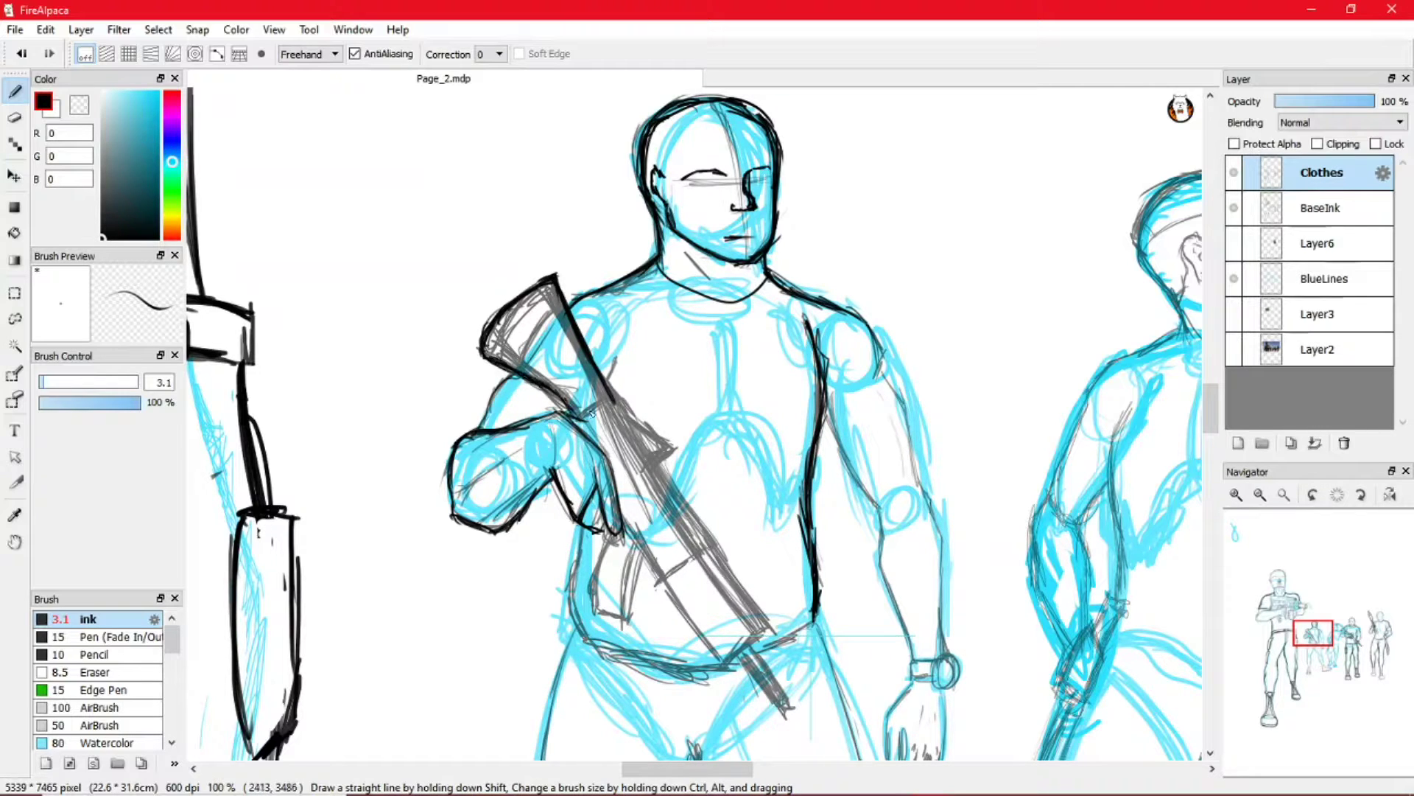
mouse_move(614, 533)
left_mouse_down()
mouse_move(595, 609)
mouse_move(632, 551)
mouse_move(634, 614)
left_mouse_up()
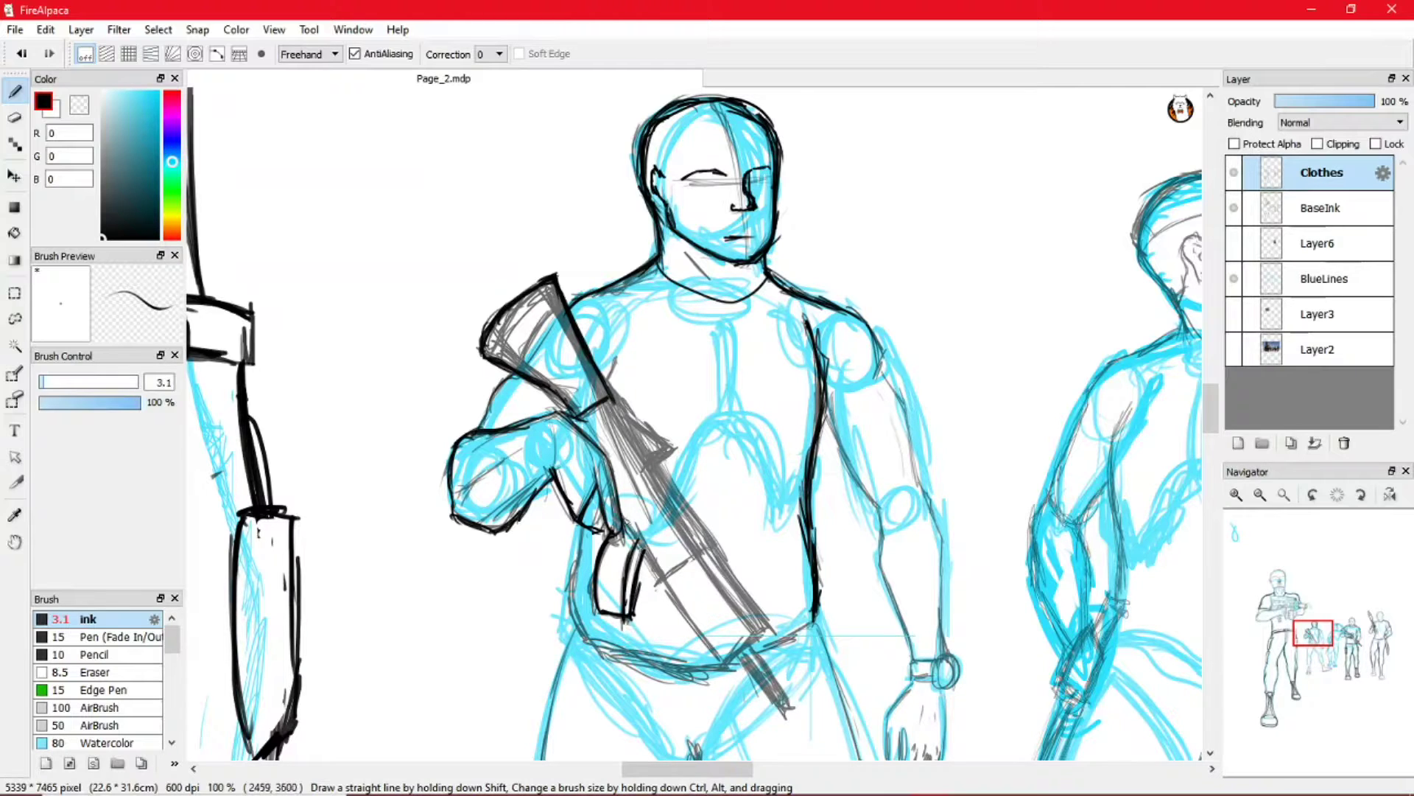
- Ink the rifle's receiver, handguard and barrel along the grey sketch across the soldier's torso
left_click_drag(657, 583, 697, 552)
mouse_move(606, 402)
left_mouse_down()
mouse_move(696, 550)
mouse_move(713, 548)
left_mouse_up()
left_click_drag(712, 549, 648, 454)
left_click_drag(612, 400, 671, 487)
left_click_drag(664, 580, 716, 657)
left_click_drag(671, 587, 726, 667)
left_click_drag(697, 553, 752, 635)
left_click_drag(710, 545, 768, 626)
left_click_drag(749, 631, 773, 631)
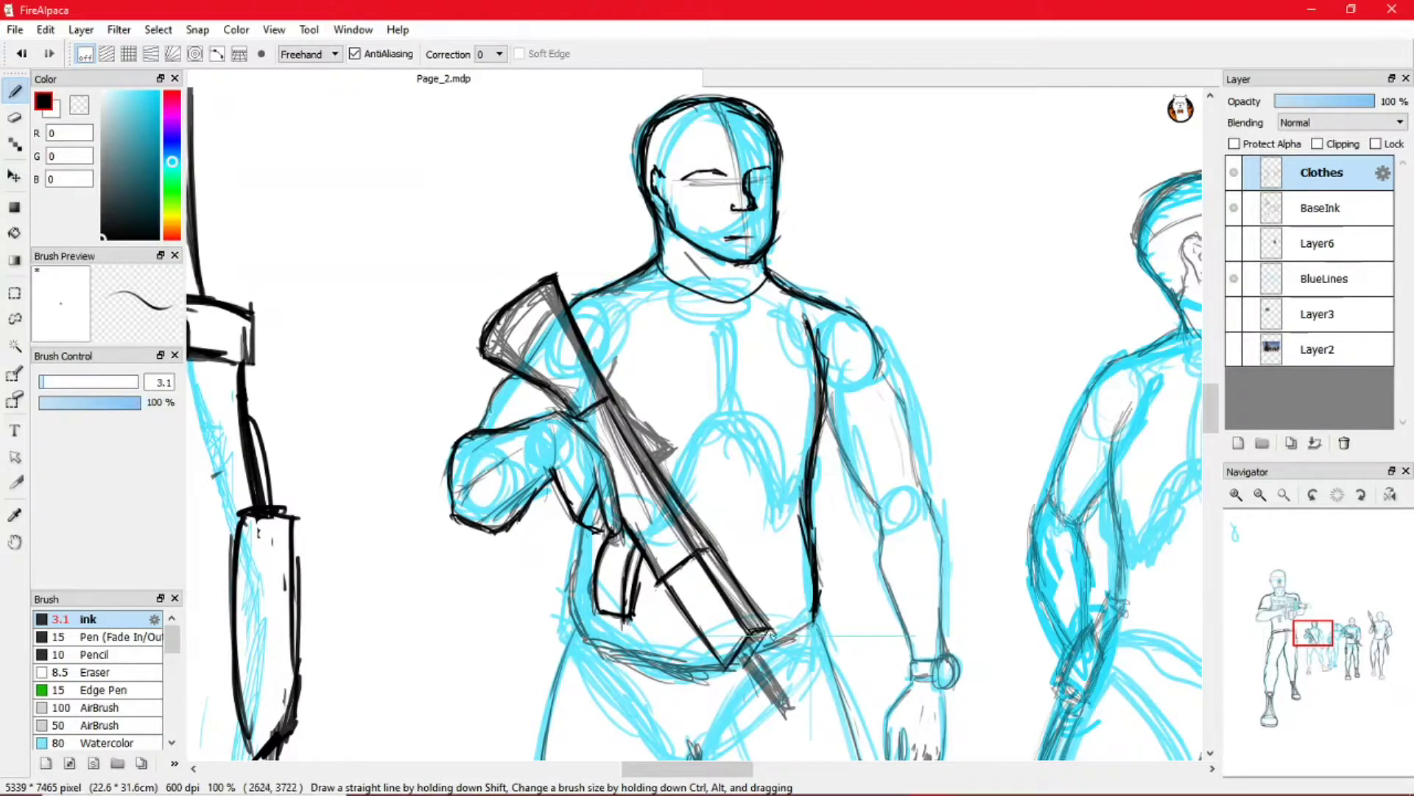
left_click_drag(767, 656, 788, 712)
- Check the rifle with BaseInk toggled, then ink its triangular sight and hatch the receiver
left_click(1241, 211)
left_click(1241, 212)
left_click_drag(609, 398, 676, 468)
left_click_drag(618, 406, 652, 447)
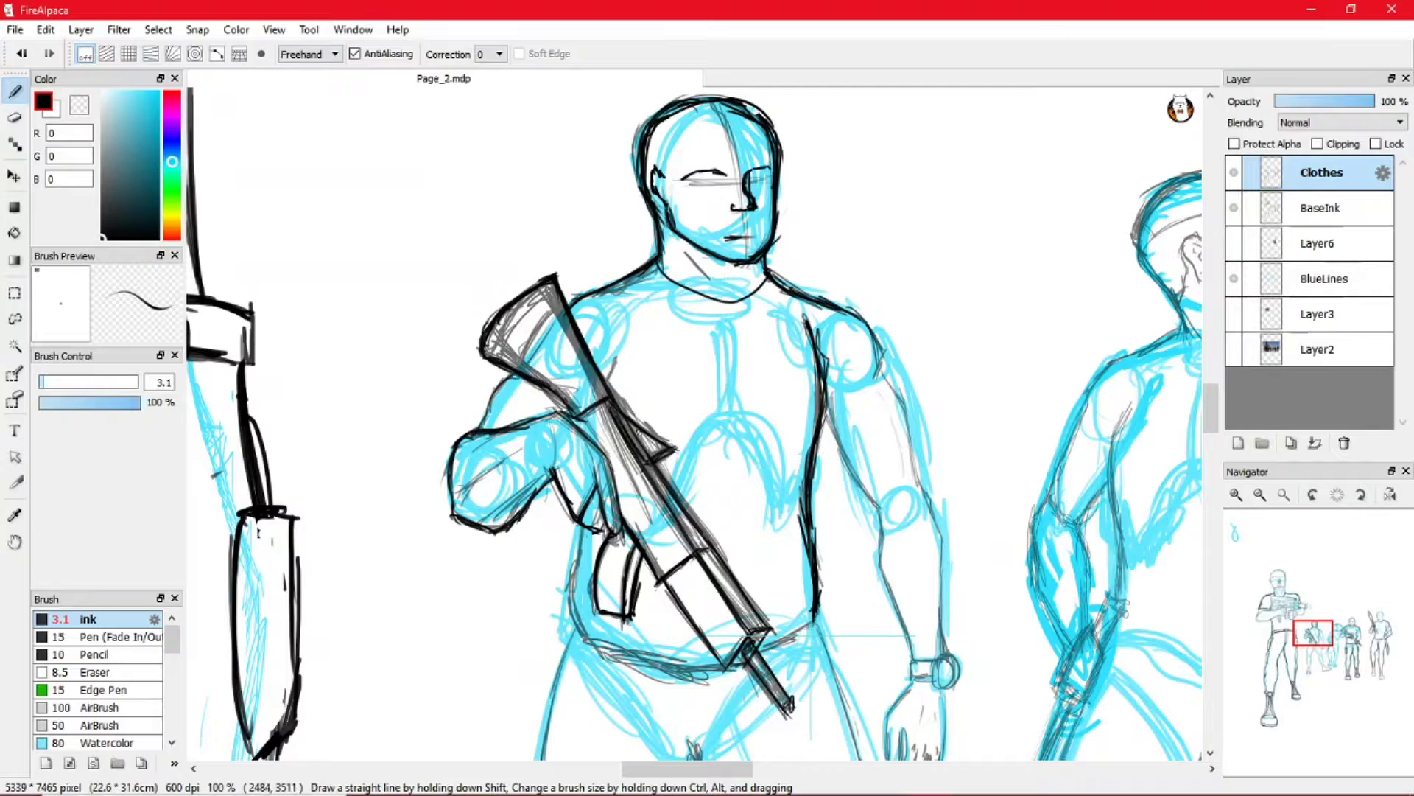
mouse_move(632, 512)
left_mouse_down()
mouse_move(661, 551)
mouse_move(674, 547)
mouse_move(715, 647)
left_mouse_up()
left_click_drag(685, 600, 747, 671)
mouse_move(729, 571)
left_mouse_down()
mouse_move(763, 643)
mouse_move(734, 669)
left_mouse_up()
left_click(15, 118)
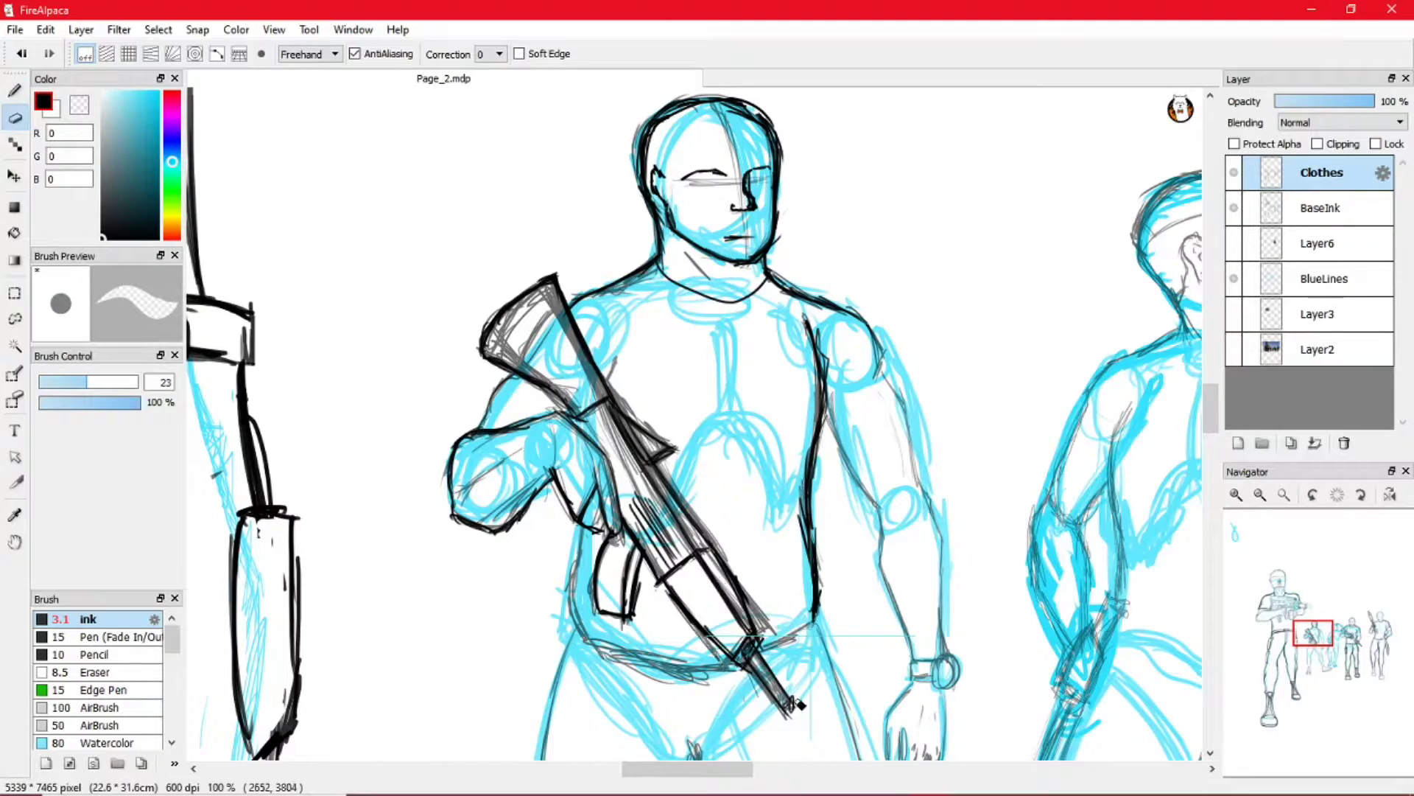
left_click(14, 91)
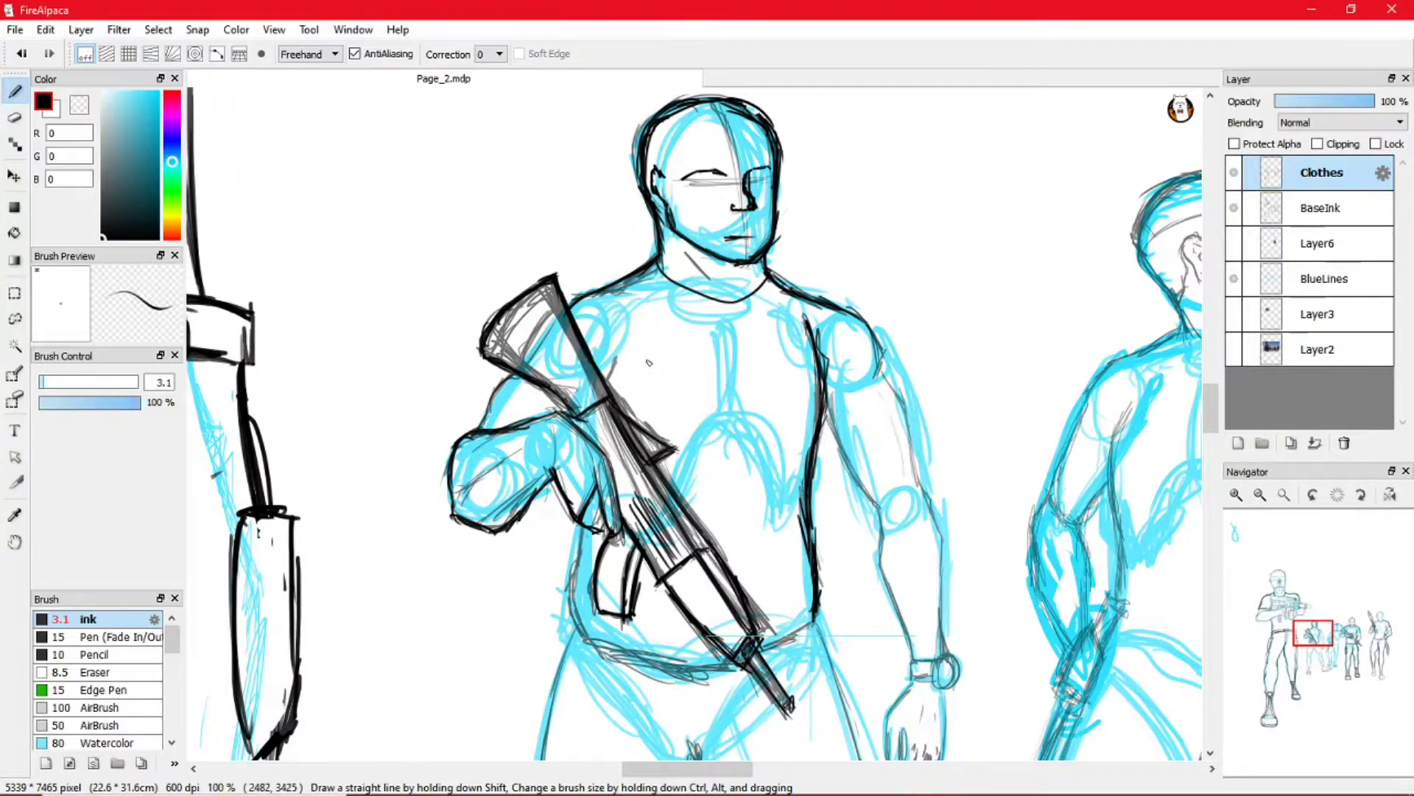
key("ctrl+z")
key("ctrl+z")
key("ctrl+z")
key("ctrl+z")
key("ctrl+z")
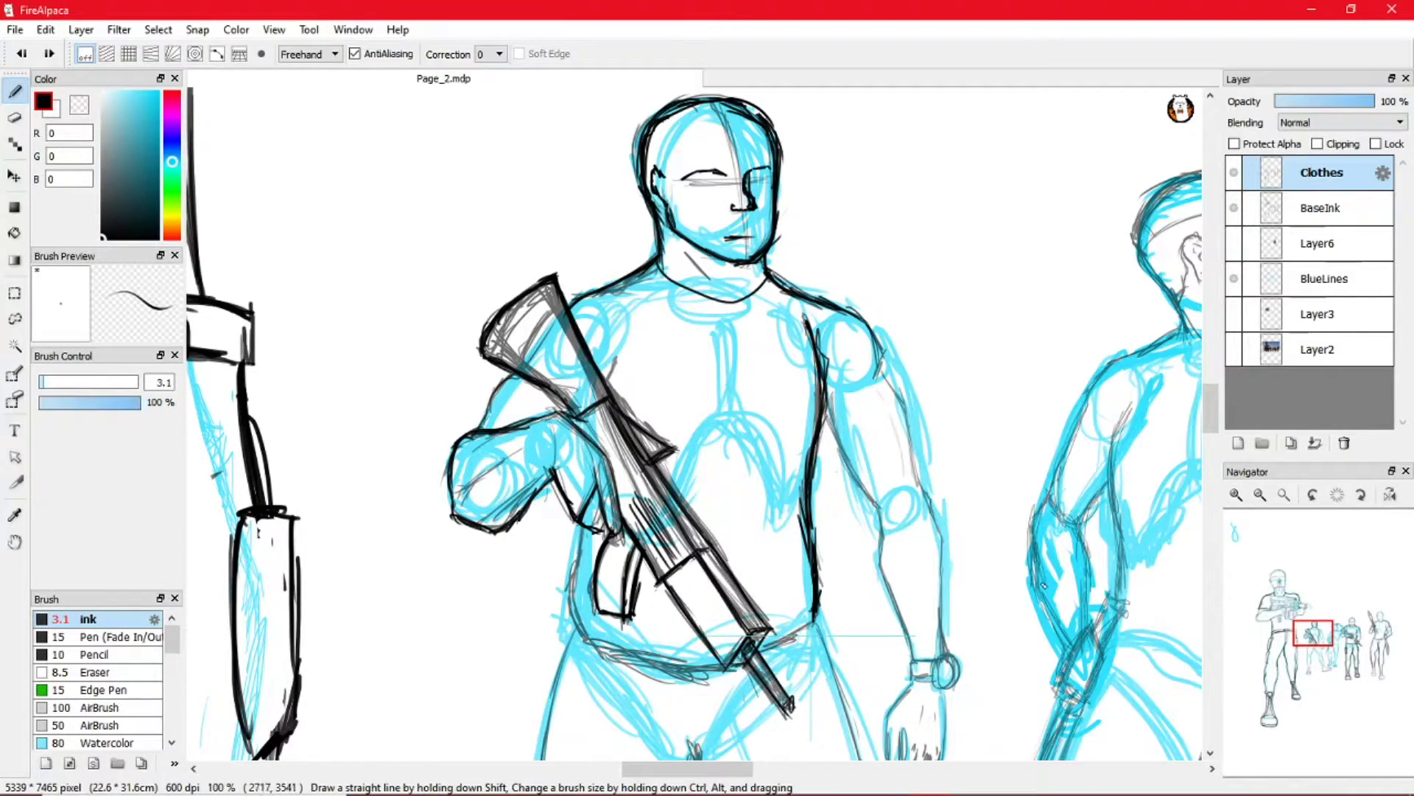
- Ink the soldier's waist curve below the magazine and the outer contours of both hips
mouse_move(582, 528)
left_mouse_down()
mouse_move(572, 582)
mouse_move(586, 634)
mouse_move(648, 671)
left_mouse_up()
left_click_drag(578, 626, 543, 758)
left_click_drag(815, 623, 855, 759)
- Ink the hanging arm's sleeve and forearm close to the torso, hide BaseInk, and strengthen the belt line and sleeve edge
left_click_drag(822, 414, 837, 464)
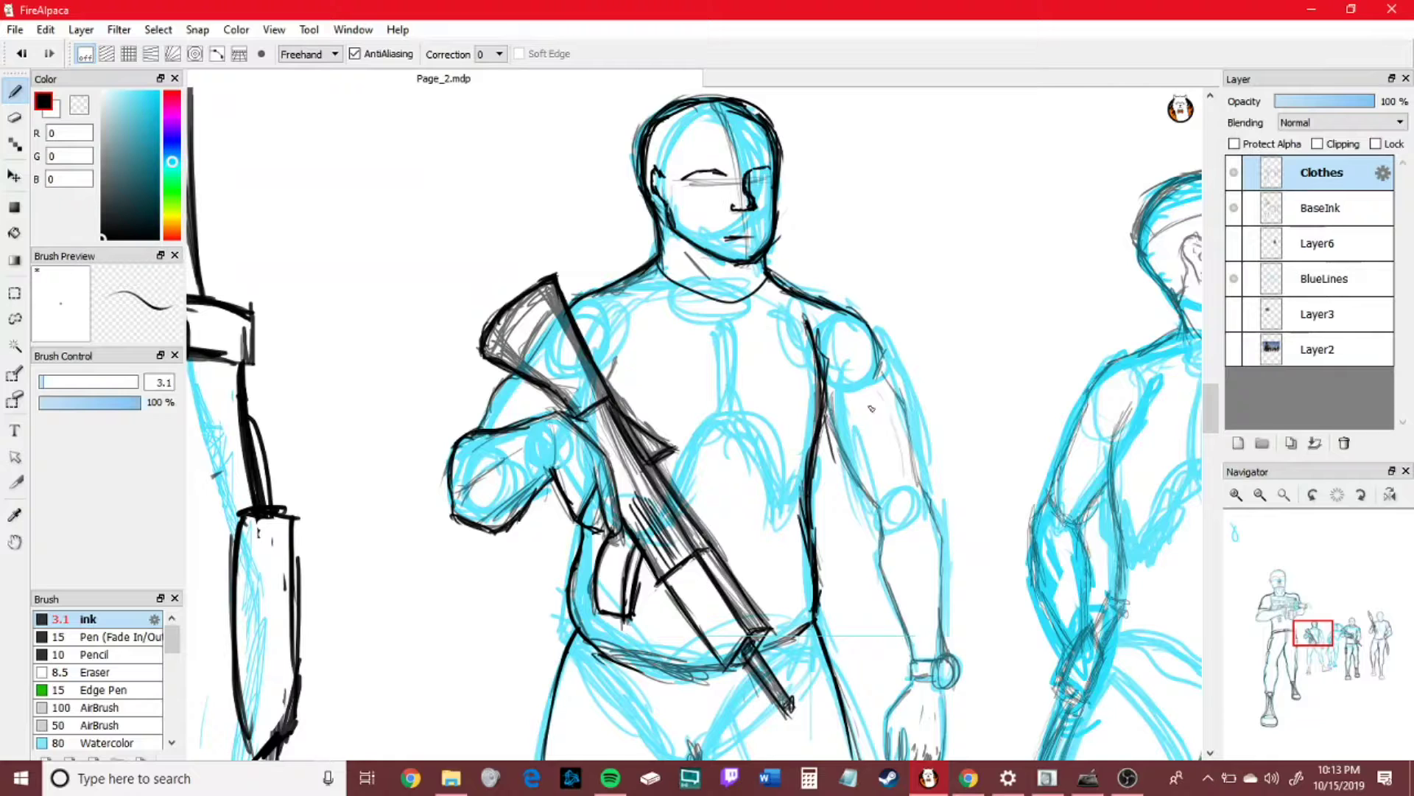
mouse_move(882, 370)
left_mouse_down()
mouse_move(855, 482)
mouse_move(881, 331)
left_mouse_up()
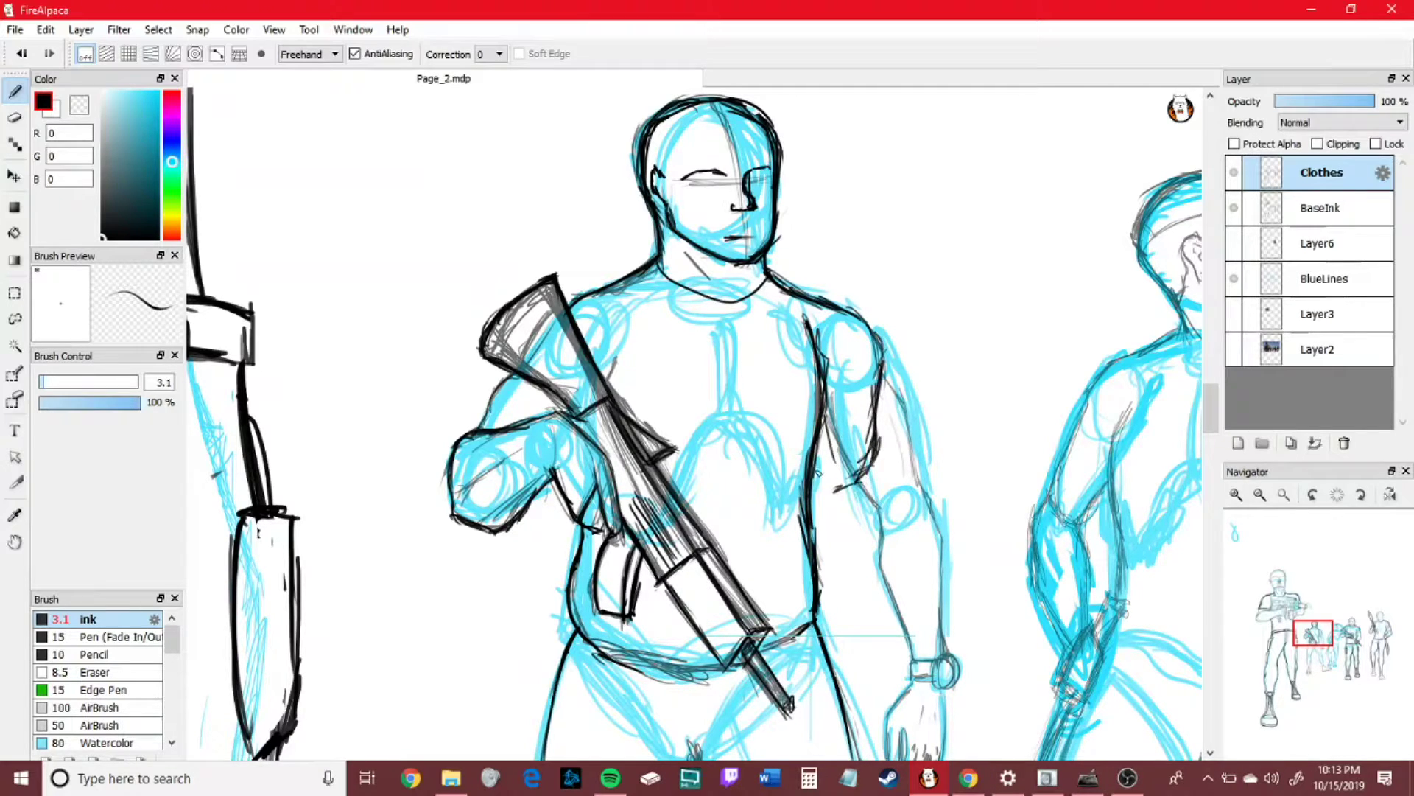
left_click_drag(869, 530, 834, 605)
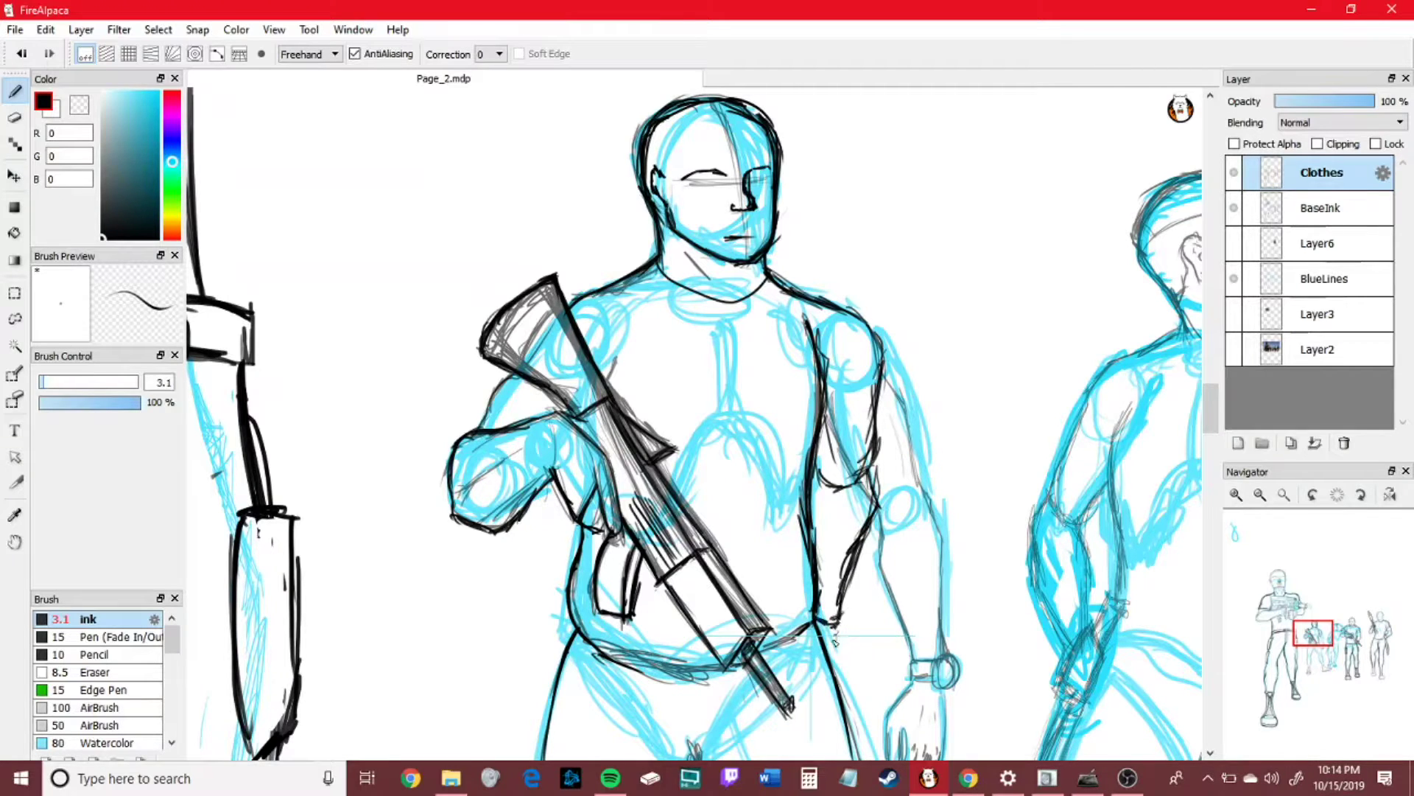
left_click(1234, 208)
left_click_drag(809, 631, 782, 653)
left_click_drag(637, 671, 666, 678)
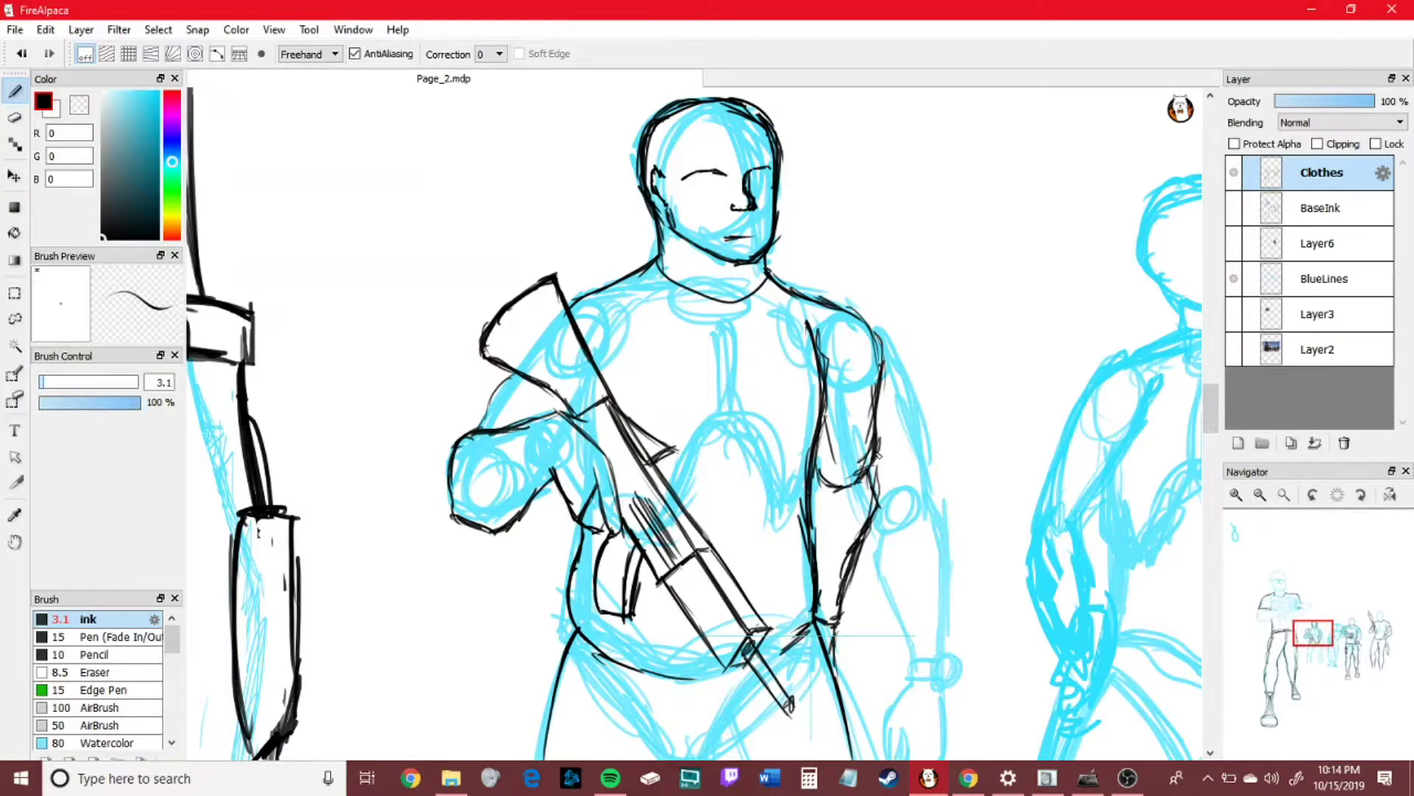
mouse_move(879, 454)
left_mouse_down()
mouse_move(868, 545)
mouse_move(847, 493)
left_mouse_up()
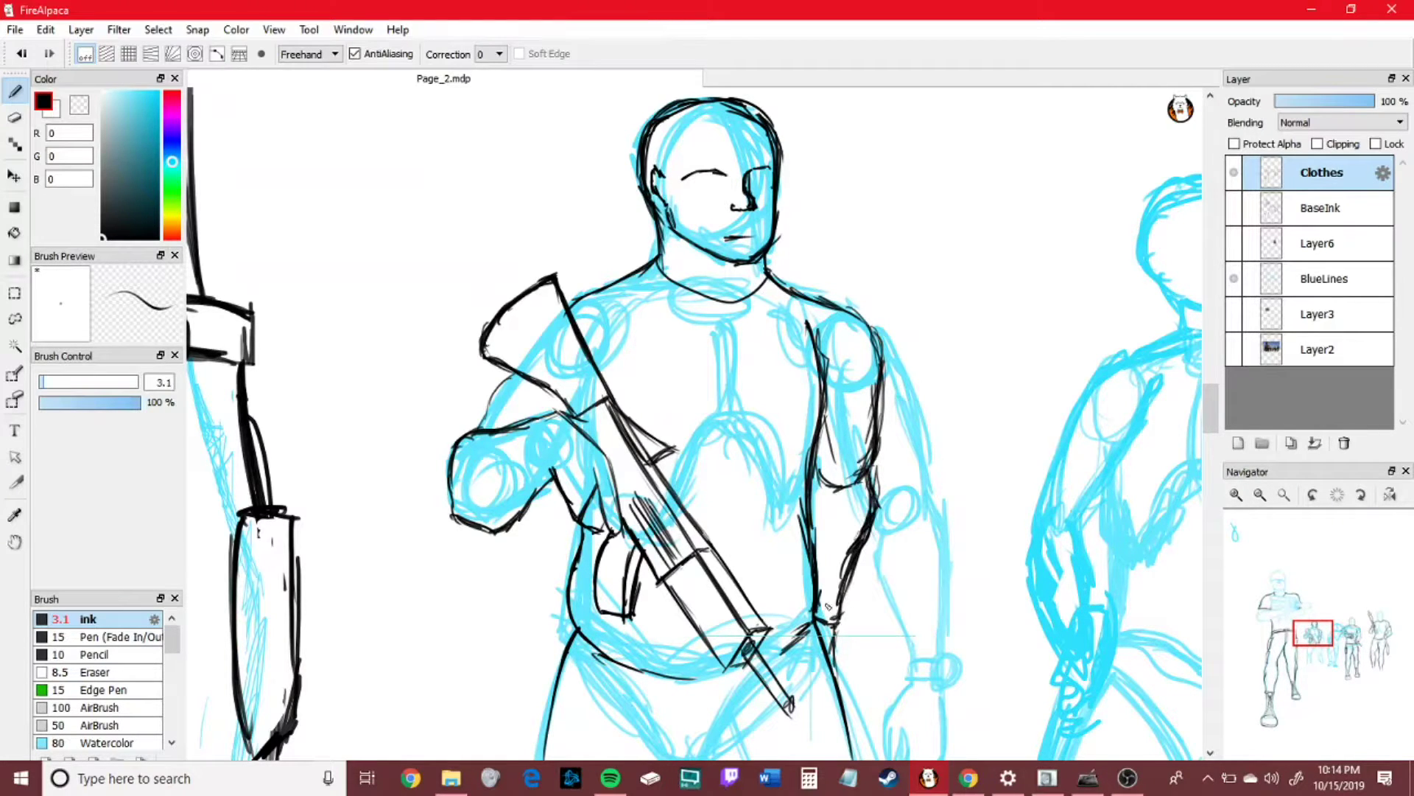
- Ink the straight leg's outer and inner contours from hip to shin, and check them with BaseInk toggled
scroll(700, 598, "down", 5)
mouse_move(493, 561)
left_mouse_down()
mouse_move(536, 652)
mouse_move(634, 479)
mouse_move(642, 394)
mouse_move(585, 626)
left_mouse_up()
mouse_move(1322, 661)
left_mouse_down()
mouse_move(1304, 667)
mouse_move(1313, 648)
mouse_move(1297, 658)
mouse_move(1310, 663)
left_mouse_up()
mouse_move(666, 250)
left_mouse_down()
mouse_move(648, 369)
mouse_move(641, 335)
mouse_move(669, 549)
left_mouse_up()
mouse_move(746, 240)
left_mouse_down()
mouse_move(755, 441)
mouse_move(735, 535)
left_mouse_up()
left_click_drag(756, 331, 735, 460)
mouse_move(663, 280)
left_mouse_down()
mouse_move(643, 321)
mouse_move(671, 587)
left_mouse_up()
left_click_drag(735, 460, 738, 566)
left_click_drag(737, 418, 734, 479)
left_click_drag(1312, 664, 1315, 646)
left_click(1235, 209)
left_click(1234, 209)
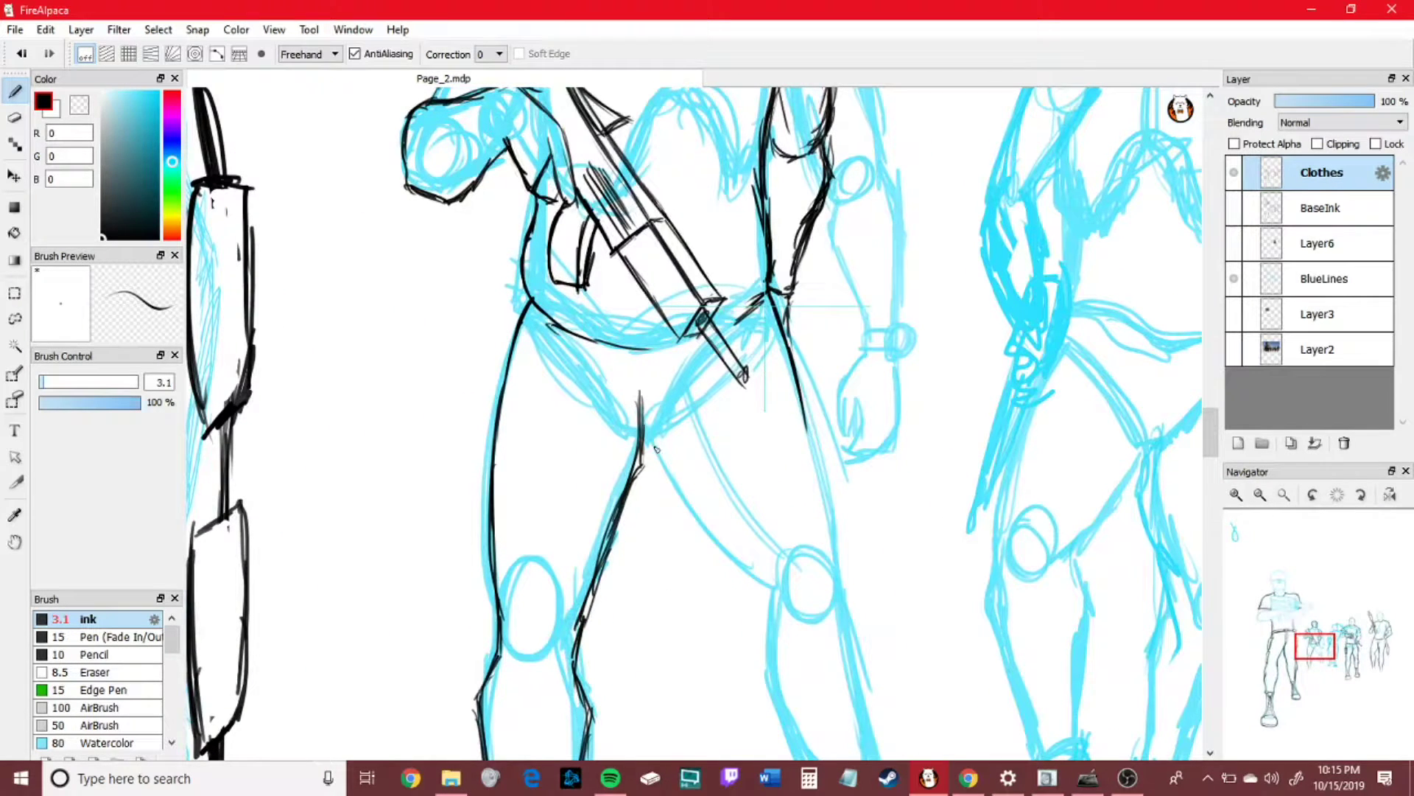
- Ink two stacked pouches along the outer thigh of the straight leg
mouse_move(502, 358)
left_mouse_down()
mouse_move(494, 433)
mouse_move(504, 440)
mouse_move(527, 357)
mouse_move(514, 434)
mouse_move(511, 470)
left_mouse_up()
left_click_drag(510, 472, 500, 560)
left_click_drag(489, 452, 483, 565)
mouse_move(481, 461)
left_mouse_down()
mouse_move(509, 533)
mouse_move(512, 464)
left_mouse_up()
mouse_move(504, 354)
left_mouse_down()
mouse_move(491, 444)
mouse_move(526, 349)
left_mouse_up()
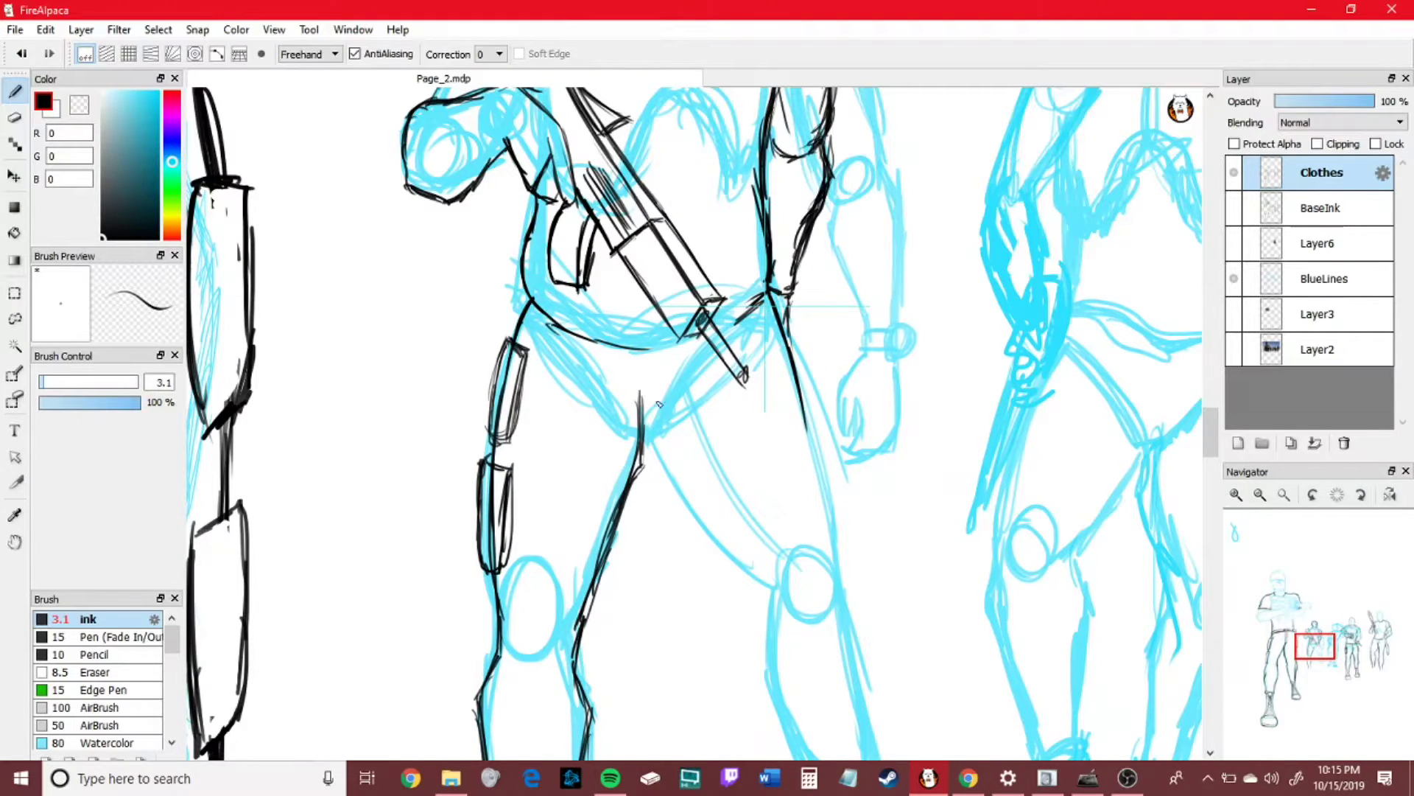
- Ink the extended leg's inner thigh, knee and upper shin contours on both sides
mouse_move(648, 446)
left_mouse_down()
mouse_move(672, 361)
mouse_move(760, 580)
left_mouse_up()
mouse_move(807, 420)
left_mouse_down()
mouse_move(830, 567)
mouse_move(774, 704)
left_mouse_up()
left_click_drag(775, 593, 767, 733)
left_click_drag(832, 542, 854, 693)
left_click_drag(847, 637, 858, 726)
left_click_drag(829, 549, 848, 601)
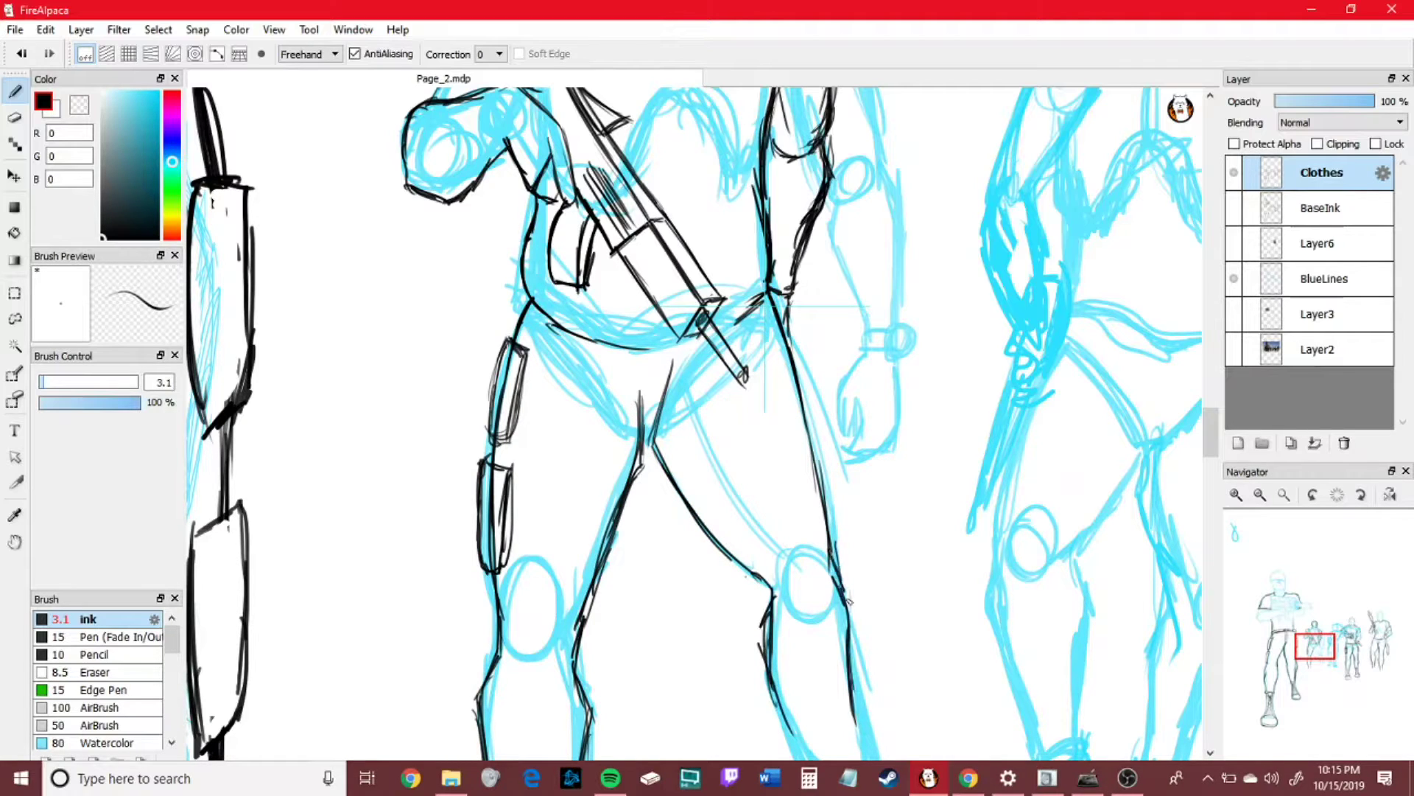
- Ink the pouches on the extended leg's outer thigh and the fold line at the crotch
left_click_drag(787, 327, 834, 536)
mouse_move(803, 446)
left_mouse_down()
mouse_move(825, 538)
mouse_move(834, 525)
left_mouse_up()
left_click_drag(660, 441, 679, 343)
left_click_drag(674, 349, 647, 446)
- Ink the extended leg's shin down to the boot top, showing BaseInk to match the outer calf to the sketch
left_click_drag(1314, 657, 1320, 669)
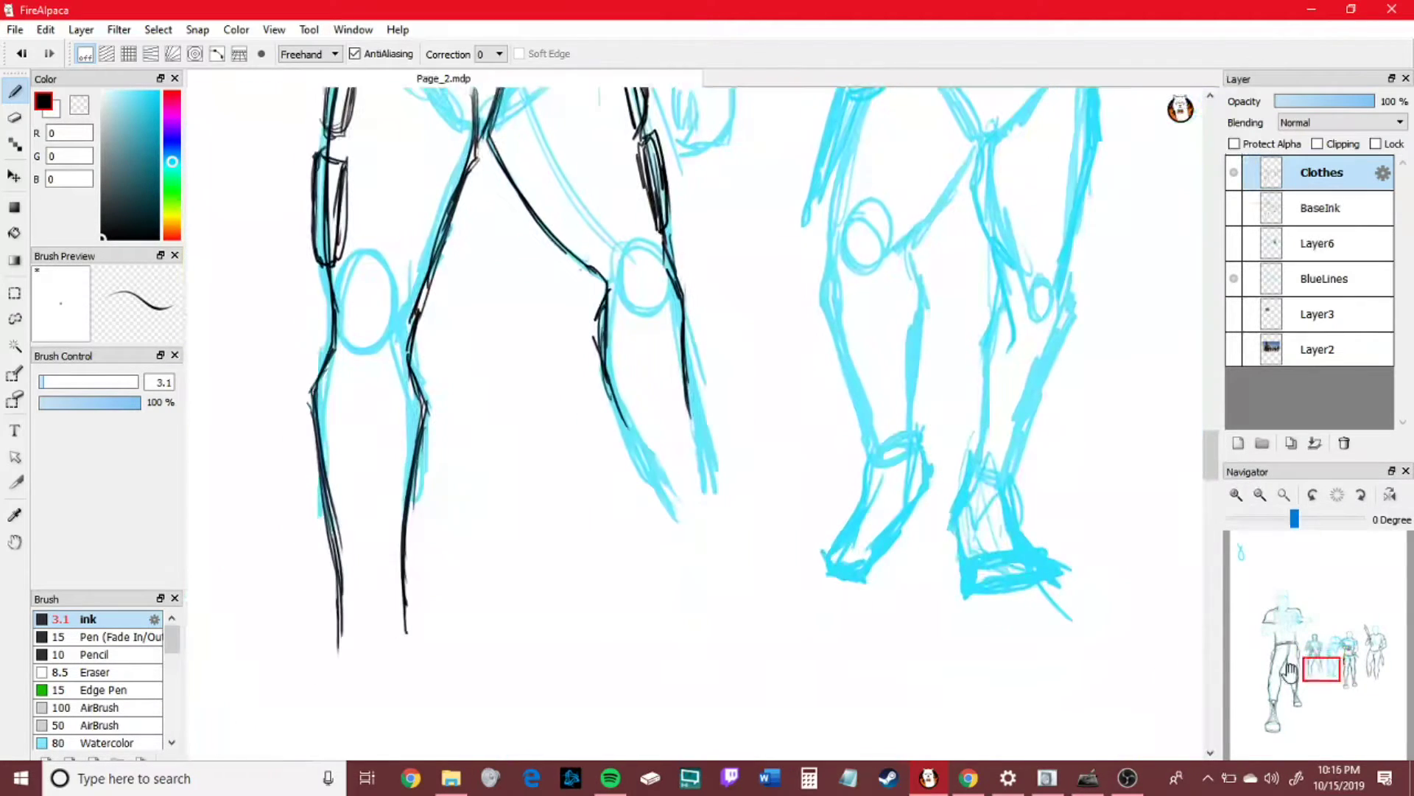
mouse_move(608, 296)
left_mouse_down()
mouse_move(592, 340)
mouse_move(655, 471)
left_mouse_up()
mouse_move(617, 402)
left_mouse_down()
mouse_move(682, 548)
mouse_move(676, 530)
left_mouse_up()
left_click_drag(688, 365, 709, 486)
left_click(1234, 208)
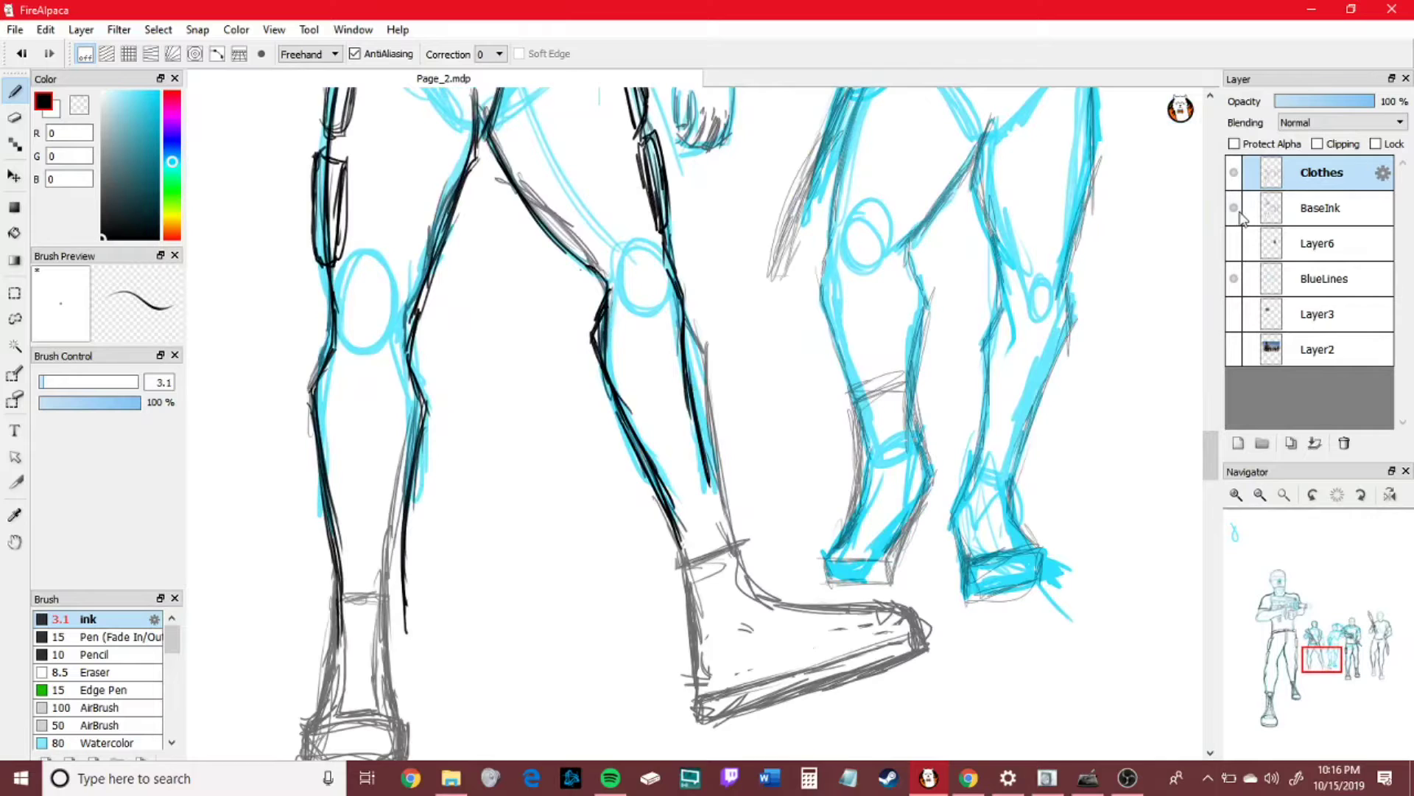
left_click_drag(690, 322, 735, 539)
left_click_drag(706, 357, 739, 554)
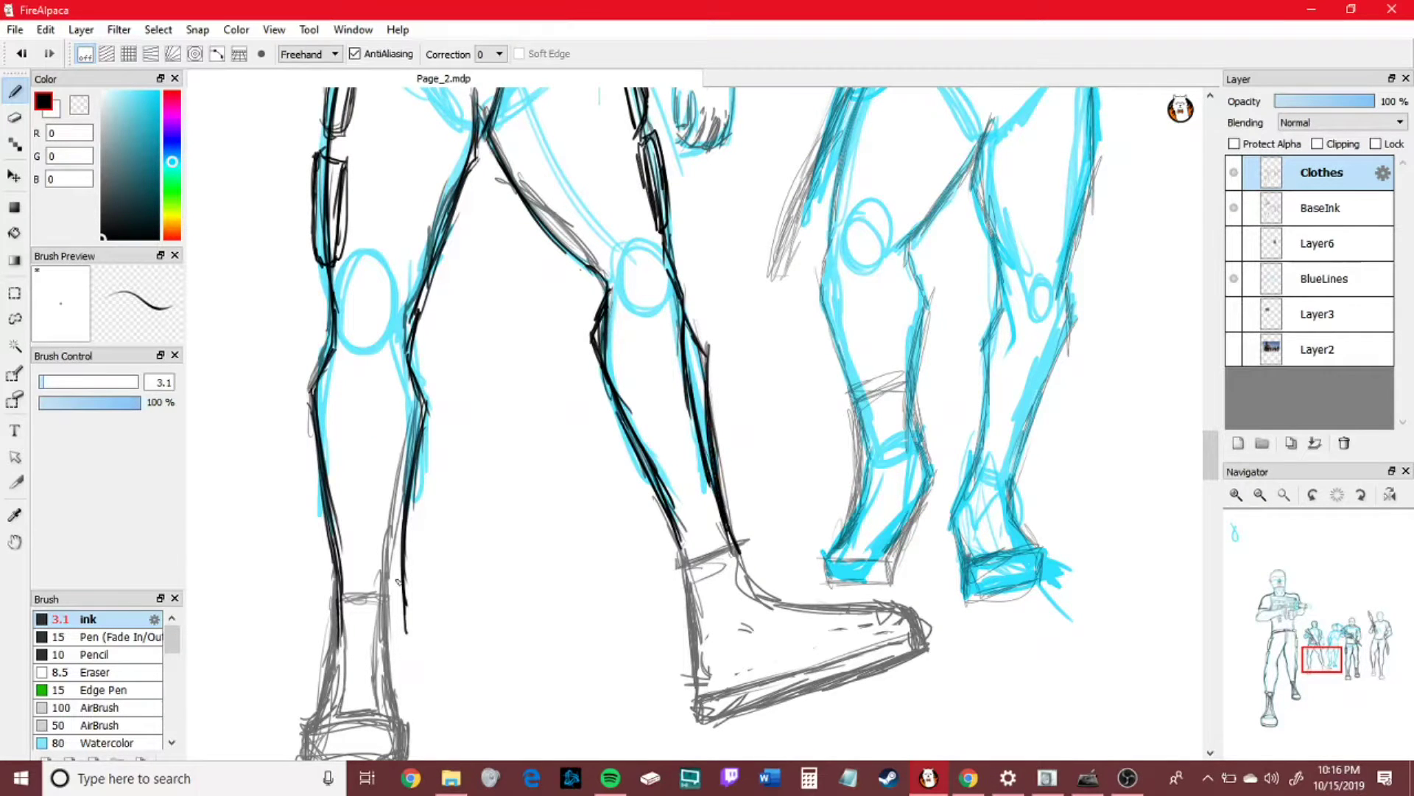
- Ink the straight leg's lower calf and both sides of its boot shaft over the grey sketch
left_click_drag(422, 445, 390, 635)
left_click_drag(427, 419, 388, 635)
left_click_drag(339, 577, 334, 674)
left_click_drag(339, 628, 319, 726)
left_click_drag(384, 630, 394, 694)
left_click_drag(387, 611, 403, 728)
- Ink the toe, sole and edges of the straight leg's boot
mouse_move(1322, 671)
left_mouse_down()
mouse_move(1332, 678)
mouse_move(1315, 663)
left_mouse_up()
mouse_move(455, 656)
left_mouse_down()
mouse_move(523, 650)
mouse_move(549, 605)
left_mouse_up()
mouse_move(451, 620)
left_mouse_down()
mouse_move(559, 603)
mouse_move(451, 660)
left_mouse_up()
left_click_drag(460, 663, 530, 659)
mouse_move(479, 600)
left_mouse_down()
mouse_move(486, 504)
mouse_move(526, 600)
left_mouse_up()
- Ink the extended leg's boot and the straight leg's boot top, and check the whole figure with BaseInk hidden
mouse_move(818, 417)
left_mouse_down()
mouse_move(851, 609)
mouse_move(1055, 532)
mouse_move(1064, 504)
mouse_move(935, 490)
left_mouse_up()
mouse_move(875, 424)
left_mouse_down()
mouse_move(972, 489)
mouse_move(1013, 497)
left_mouse_up()
left_click_drag(827, 450, 875, 424)
left_click_drag(477, 478, 532, 474)
left_click_drag(841, 586, 1051, 517)
left_click(1234, 208)
left_click(1260, 495)
left_click(1260, 495)
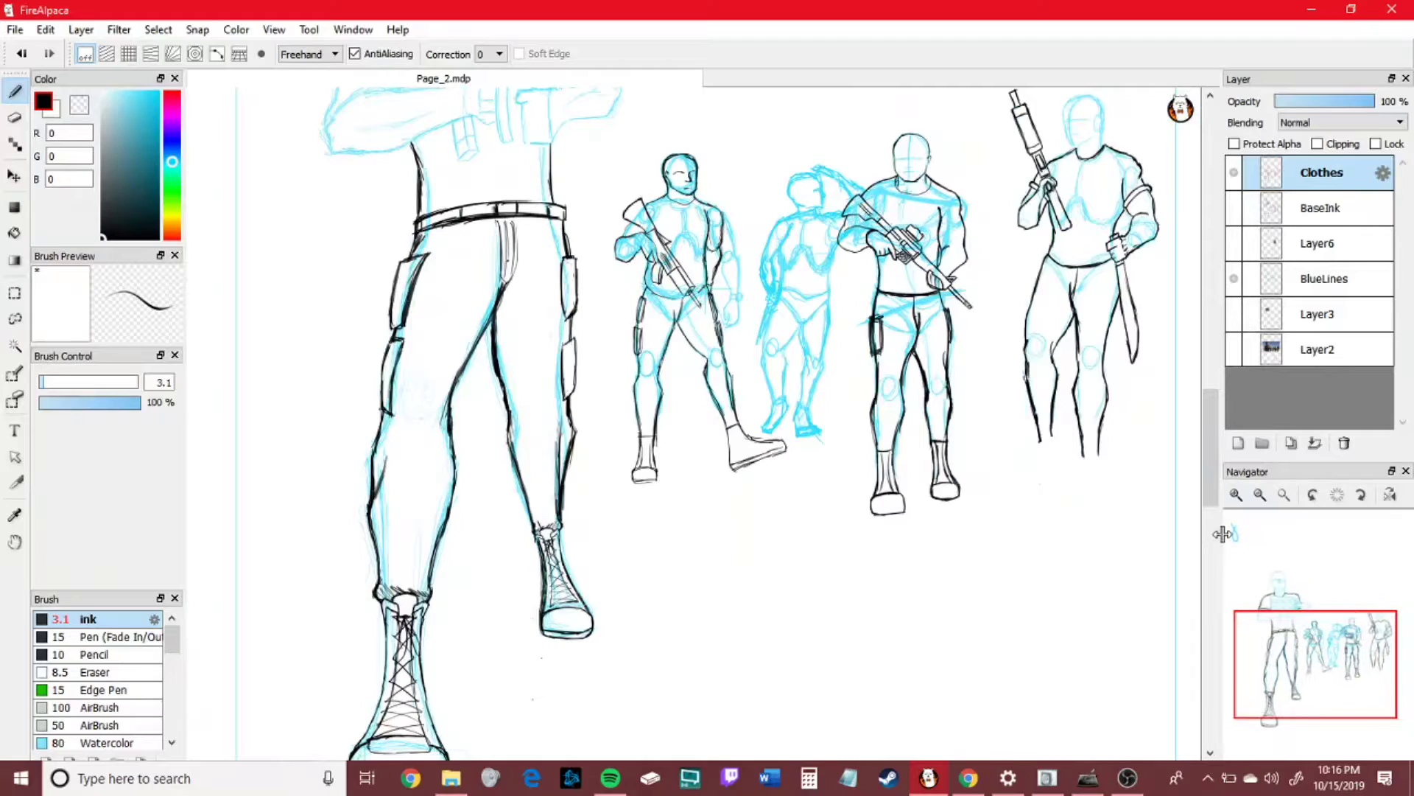
- Erase the lower forearm lines of the soldier's hanging arm beside the waist
left_click(1236, 495)
left_click_drag(1318, 659, 1317, 648)
left_click(1236, 495)
left_click(1236, 495)
left_click(15, 118)
mouse_move(587, 607)
left_mouse_down()
mouse_move(622, 543)
mouse_move(649, 420)
left_mouse_up()
- Ink the hanging arm's new forearm edge and hand tip, and redraw the outer hip contour beside them
left_click(18, 91)
mouse_move(579, 659)
left_mouse_down()
mouse_move(565, 573)
mouse_move(589, 446)
mouse_move(621, 624)
left_mouse_up()
left_click_drag(642, 416, 632, 529)
left_click_drag(646, 440, 628, 610)
left_click_drag(560, 475, 616, 621)
left_click_drag(557, 464, 606, 636)
- Ink the hanging arm's inner wrist and hand lines, and erase the stray strokes inside the forearm
left_click_drag(1321, 641, 1324, 640)
left_click_drag(529, 464, 551, 549)
mouse_move(485, 460)
left_mouse_down()
mouse_move(495, 538)
mouse_move(556, 523)
left_mouse_up()
left_click_drag(472, 422, 489, 486)
mouse_move(519, 479)
left_mouse_down()
mouse_move(538, 328)
mouse_move(557, 529)
mouse_move(544, 589)
mouse_move(519, 594)
left_mouse_up()
left_click(20, 124)
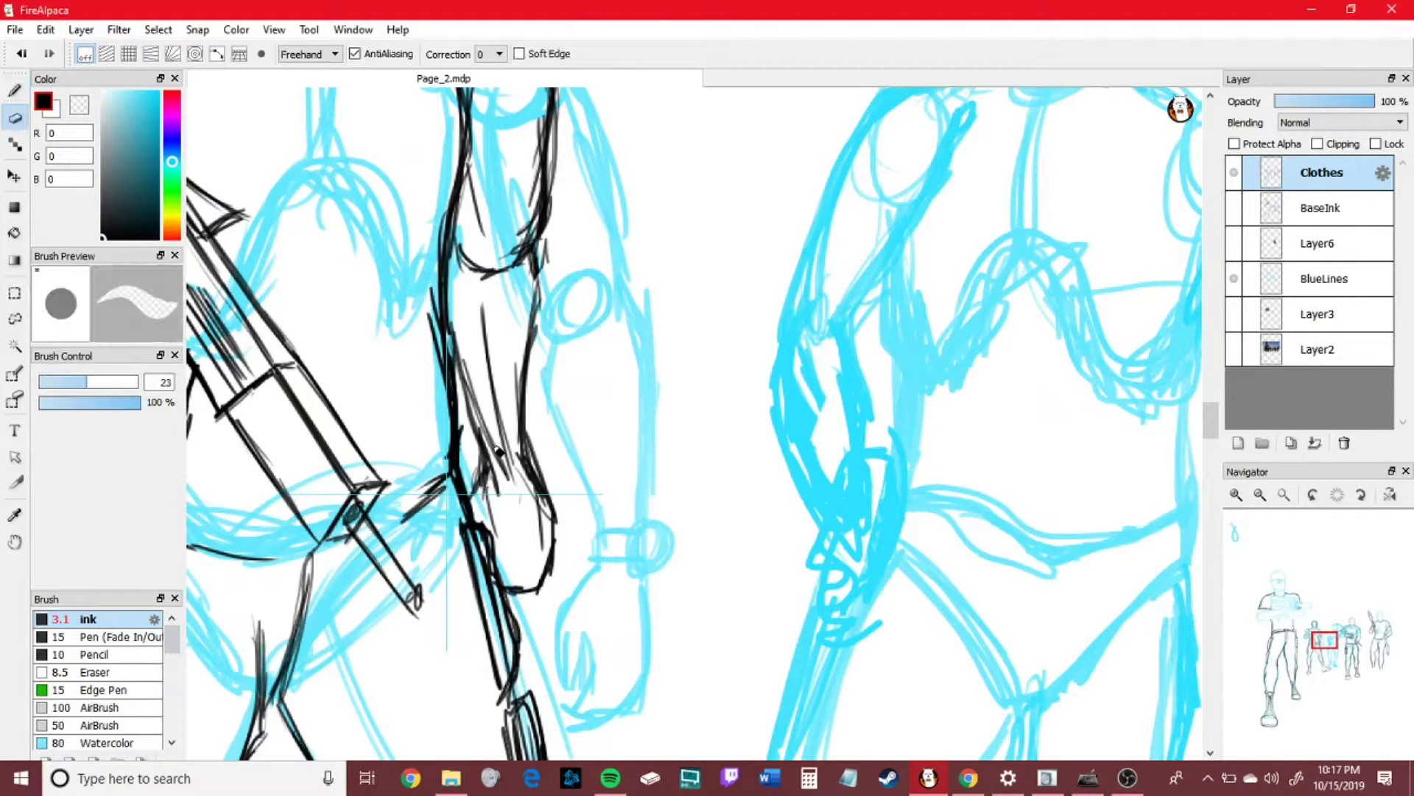
left_click_drag(483, 328, 509, 486)
left_click_drag(522, 468, 544, 534)
left_click_drag(523, 444, 542, 534)
- Ink a round watch with a strap on the wrist, clear the watch face, and ink the inner forearm contour
left_click(21, 91)
left_click_drag(524, 423, 519, 451)
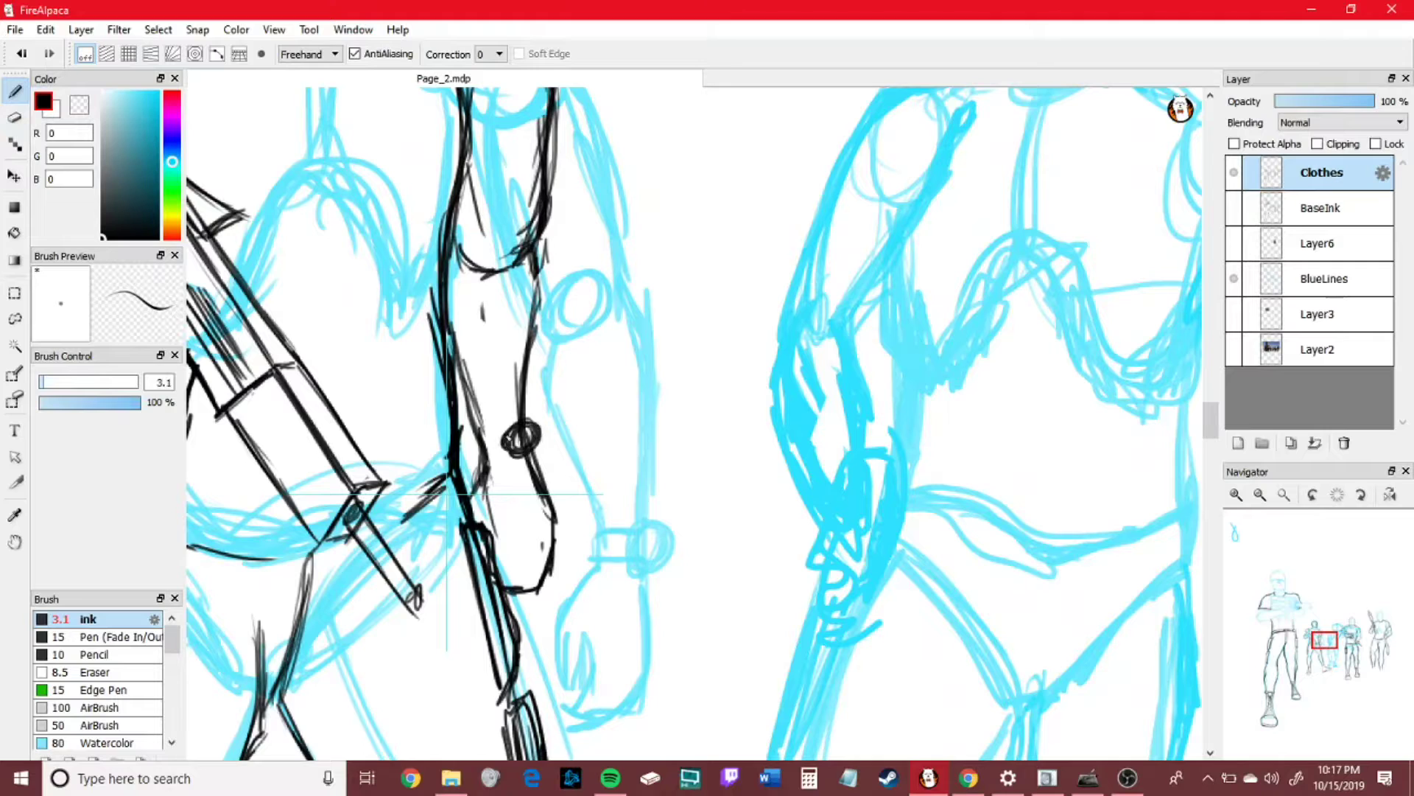
key("e")
left_click(524, 436)
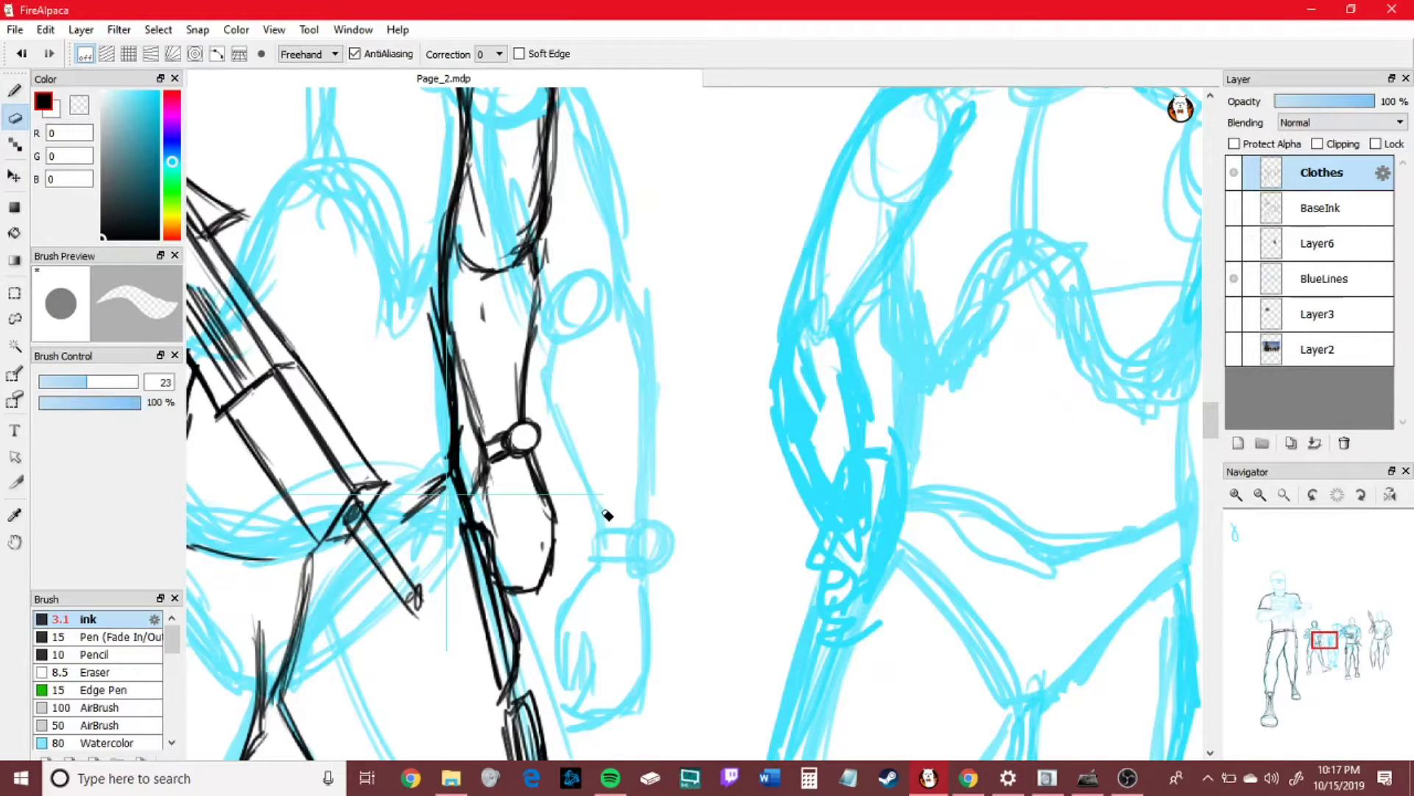
key("b")
left_click_drag(448, 298, 471, 420)
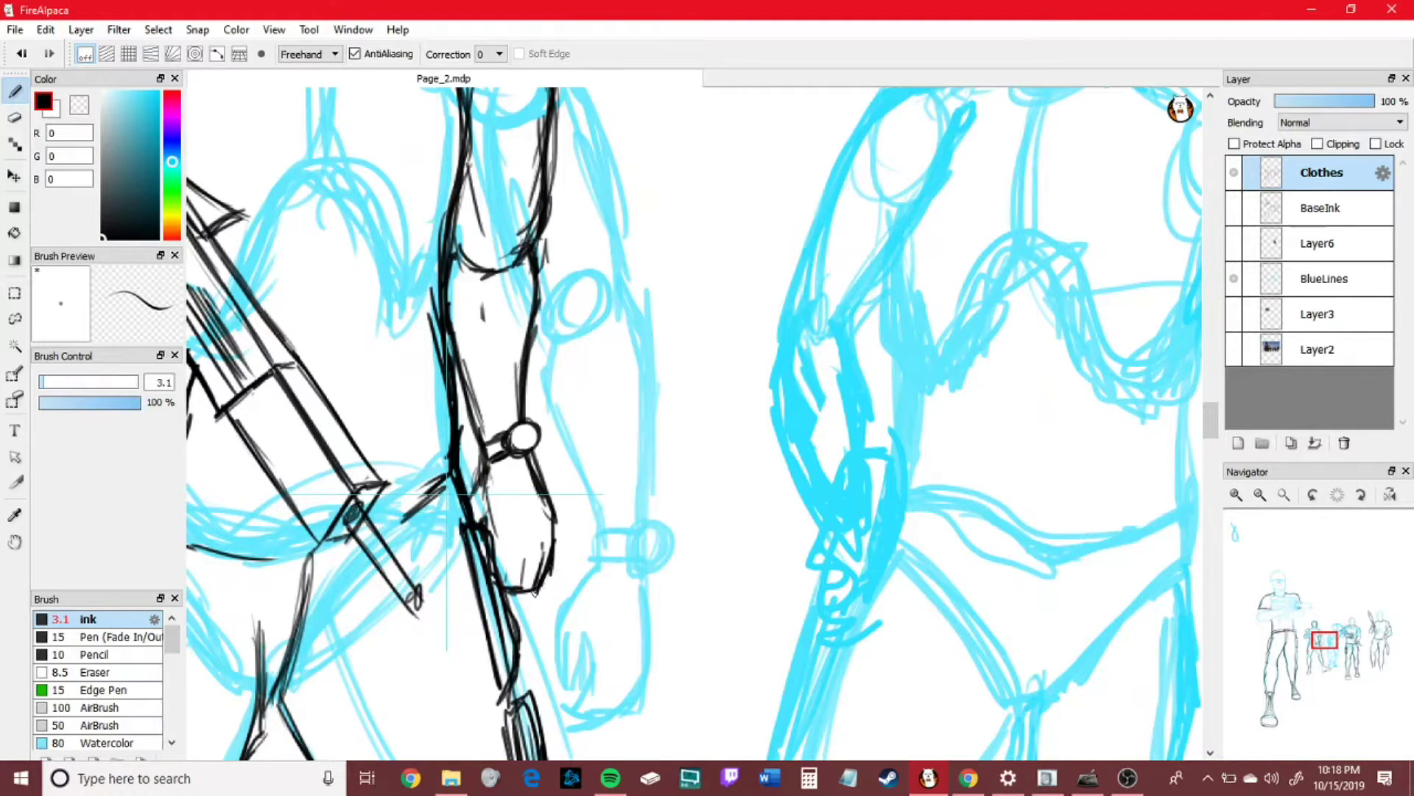
- Check the arm against the whole figure and erase the simple hand shape below the watch
left_click(1260, 495)
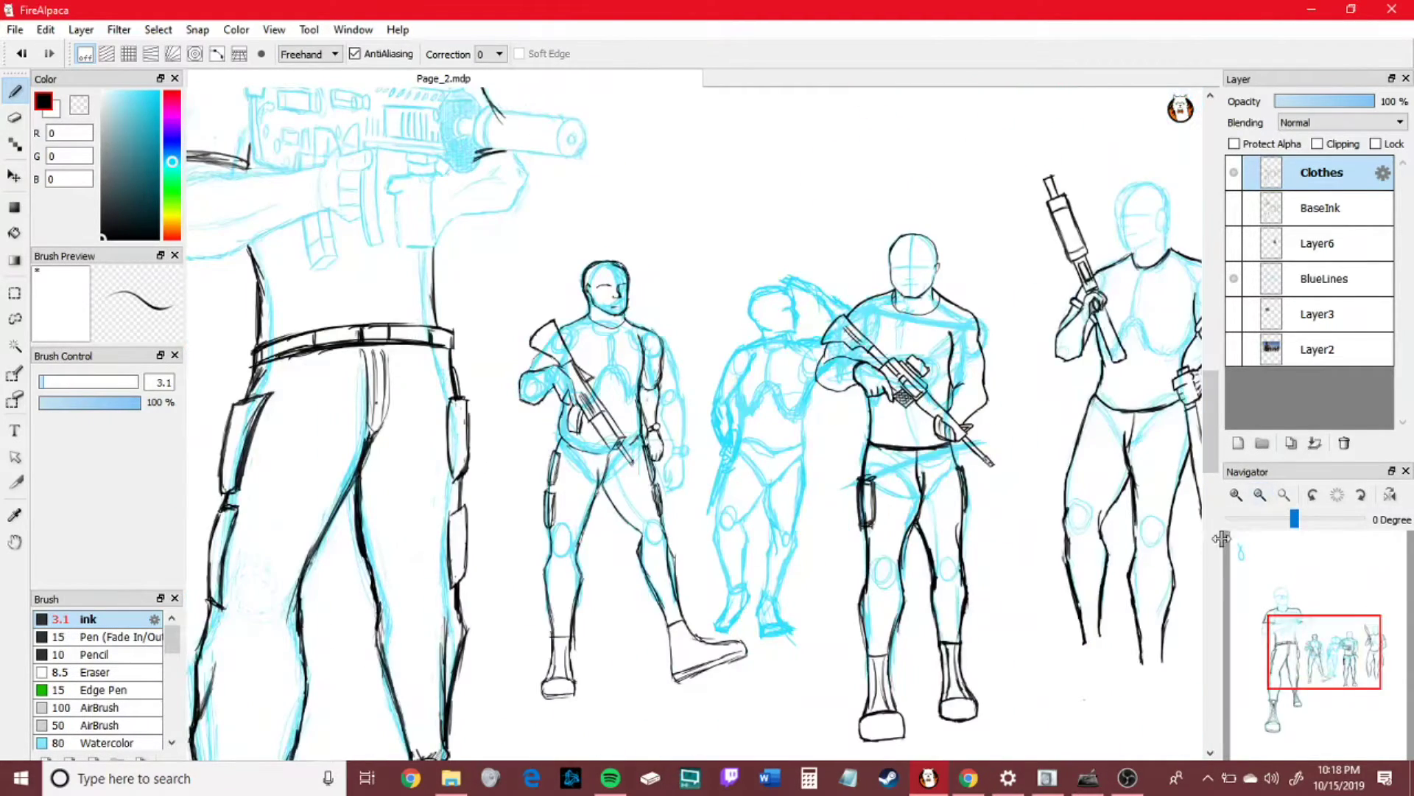
left_click(1237, 495)
left_click(15, 118)
mouse_move(504, 512)
left_mouse_down()
mouse_move(522, 598)
mouse_move(559, 569)
left_mouse_up()
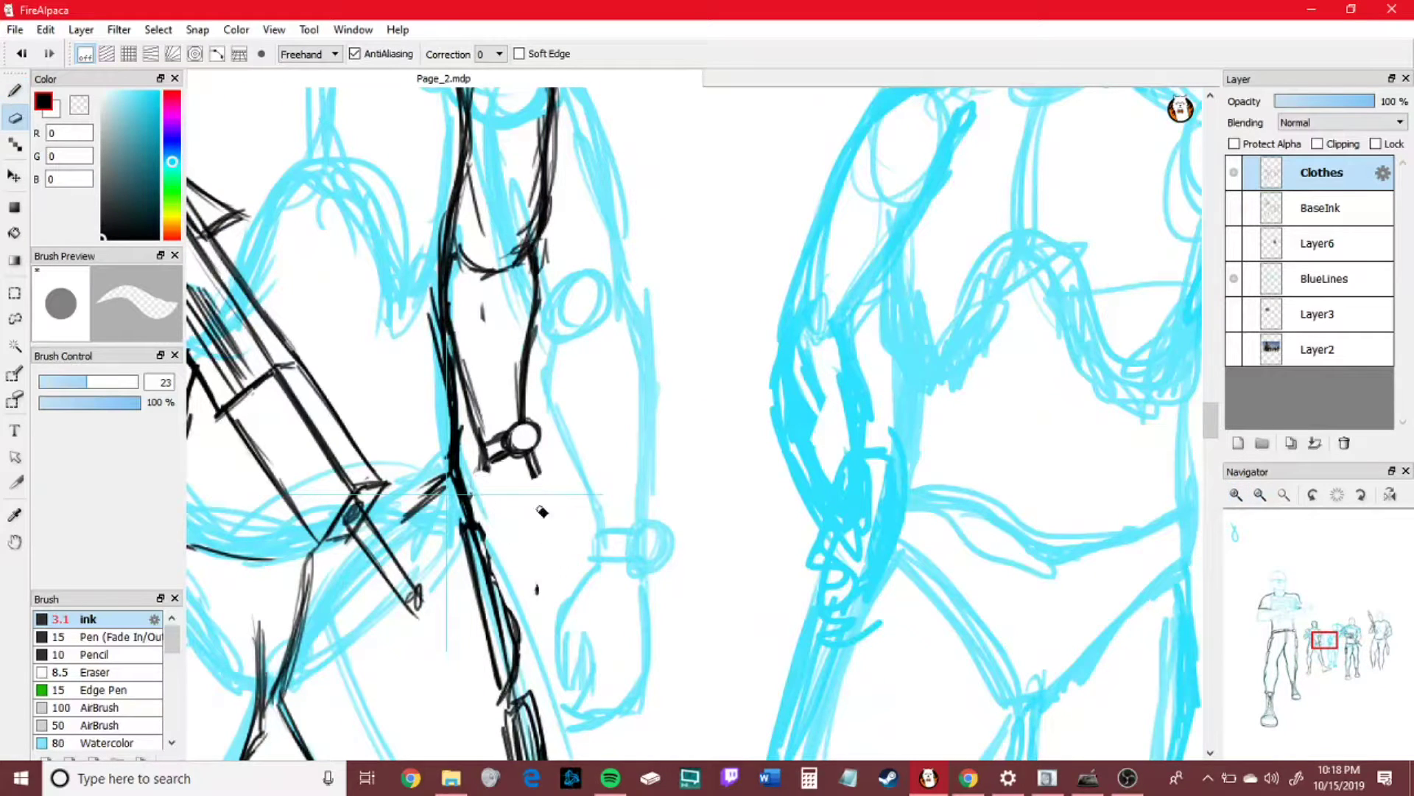
- Ink a detailed hand with curled fingers below the watch
left_click(15, 91)
left_click_drag(490, 467, 536, 593)
mouse_move(532, 464)
left_mouse_down()
mouse_move(557, 505)
mouse_move(544, 593)
left_mouse_up()
left_click_drag(508, 504, 535, 610)
left_click_drag(535, 610, 560, 573)
left_click_drag(507, 492, 542, 542)
left_click_drag(507, 479, 531, 545)
left_click(14, 118)
key("b")
mouse_move(508, 478)
left_mouse_down()
mouse_move(515, 523)
mouse_move(548, 492)
mouse_move(500, 554)
mouse_move(539, 593)
left_mouse_up()
left_click_drag(557, 479, 551, 573)
- Erase the round watch face and ink a plain band across the wrist
key("e")
left_click_drag(536, 426, 512, 453)
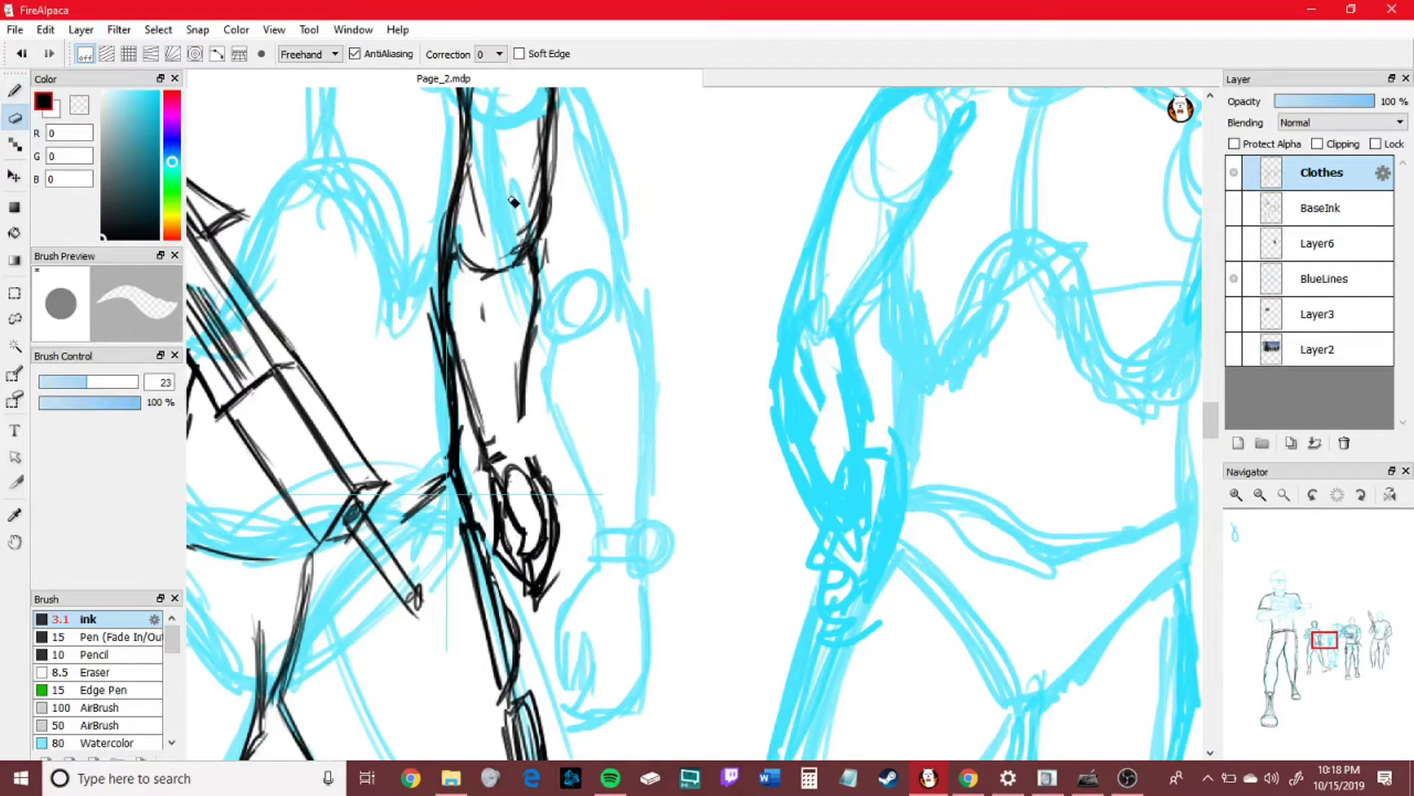
key("b")
mouse_move(490, 465)
left_mouse_down()
mouse_move(527, 453)
mouse_move(527, 435)
left_mouse_up()
- Ink extra finger lines inside the hand and check how it reads on the whole figure
left_click_drag(523, 498, 515, 571)
left_click_drag(508, 498, 529, 543)
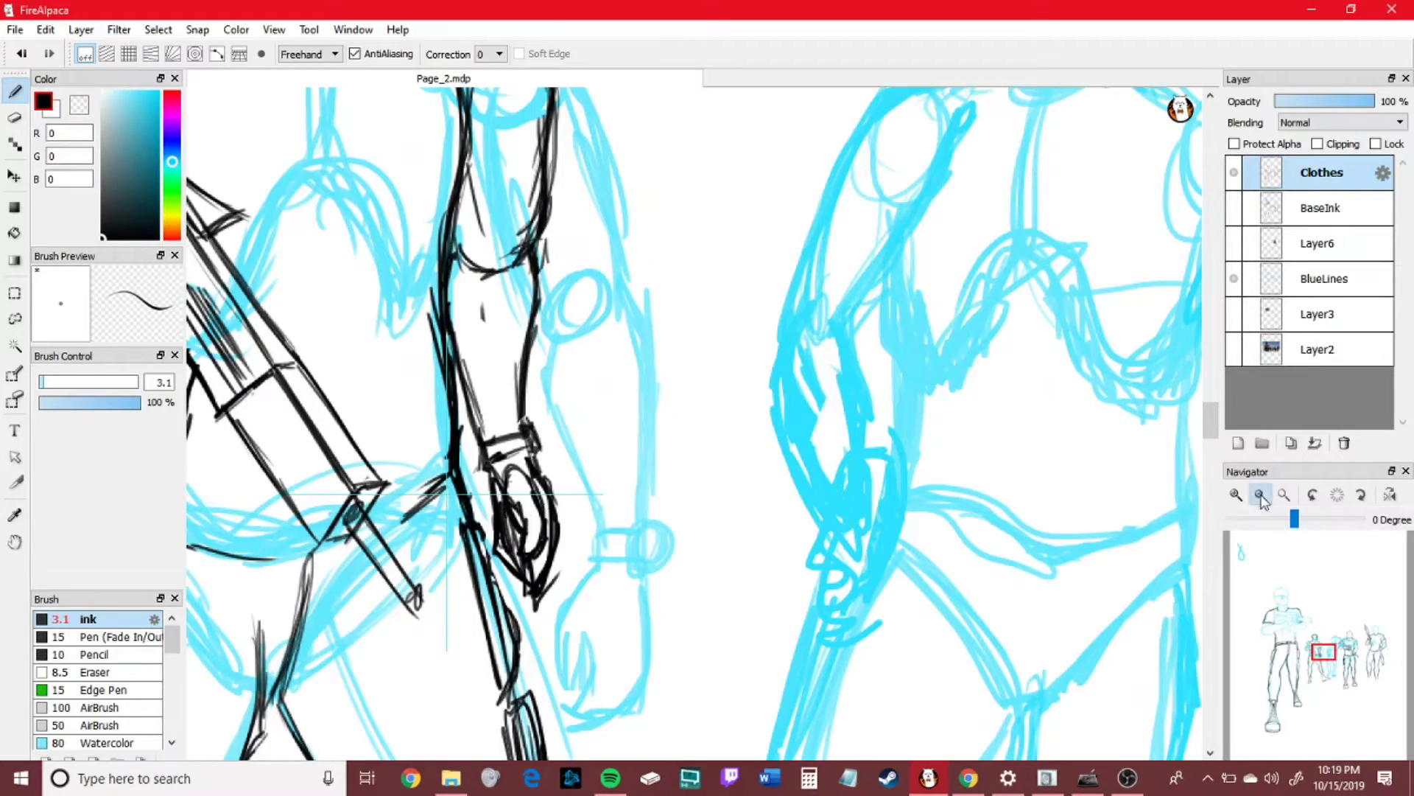
left_click(1260, 496)
left_click(1260, 496)
left_click(1260, 497)
left_click(1261, 496)
left_click(1236, 497)
left_click(1236, 497)
left_click(1236, 497)
left_click(1236, 498)
- Erase the hand below the wrist band and ink a smaller one with a curved outer edge and short finger lines
left_click(14, 119)
mouse_move(442, 524)
left_mouse_down()
mouse_move(511, 665)
mouse_move(436, 510)
mouse_move(492, 544)
left_mouse_up()
left_click(15, 93)
mouse_move(471, 442)
left_mouse_down()
mouse_move(462, 623)
mouse_move(449, 633)
left_mouse_up()
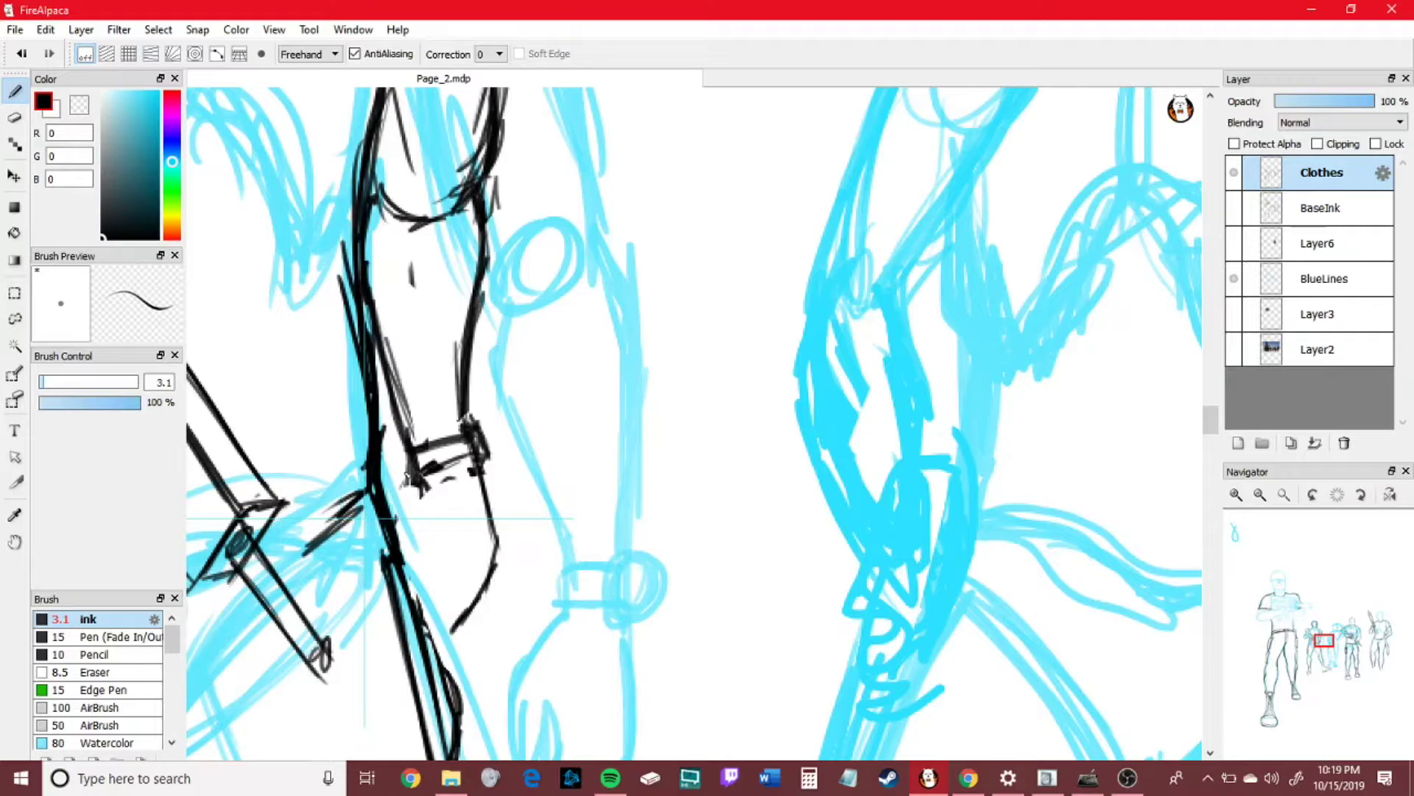
left_click_drag(425, 467, 409, 582)
mouse_move(444, 522)
left_mouse_down()
mouse_move(453, 580)
mouse_move(482, 541)
mouse_move(452, 481)
mouse_move(477, 540)
left_mouse_up()
left_click_drag(425, 489, 435, 636)
left_click_drag(458, 589, 429, 630)
left_click_drag(446, 593, 427, 606)
left_click_drag(423, 488, 422, 581)
- Check the new hand against the whole figure and thicken its outer edge and fingertips
left_click(1259, 495)
left_click(1259, 495)
left_click(1259, 495)
left_click(1237, 495)
left_click(1237, 495)
left_click(1237, 495)
left_click_drag(527, 555, 507, 602)
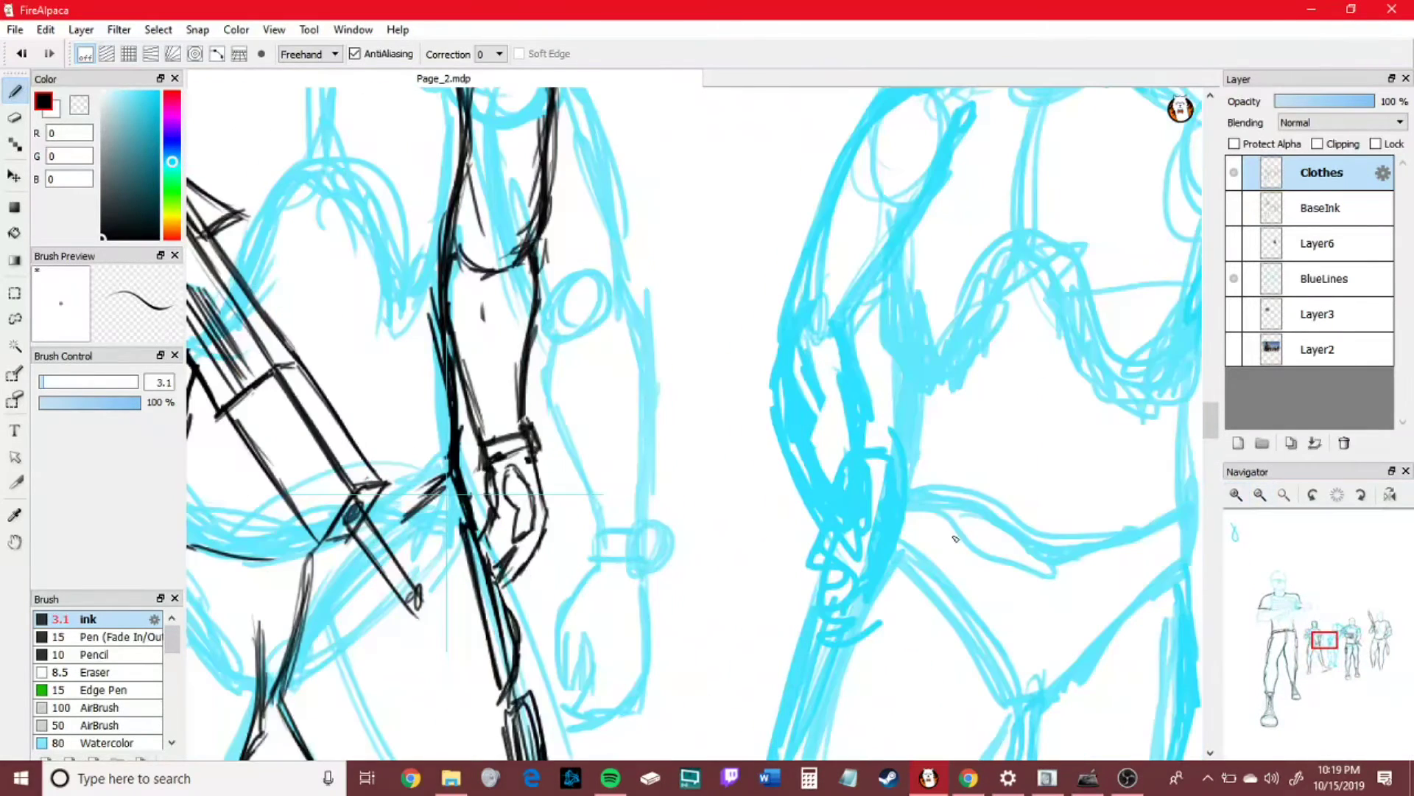
left_click_drag(549, 506, 520, 588)
mouse_move(529, 460)
left_mouse_down()
mouse_move(549, 517)
mouse_move(524, 599)
left_mouse_up()
mouse_move(532, 448)
left_mouse_down()
mouse_move(544, 503)
mouse_move(531, 593)
left_mouse_up()
left_click_drag(519, 569, 497, 601)
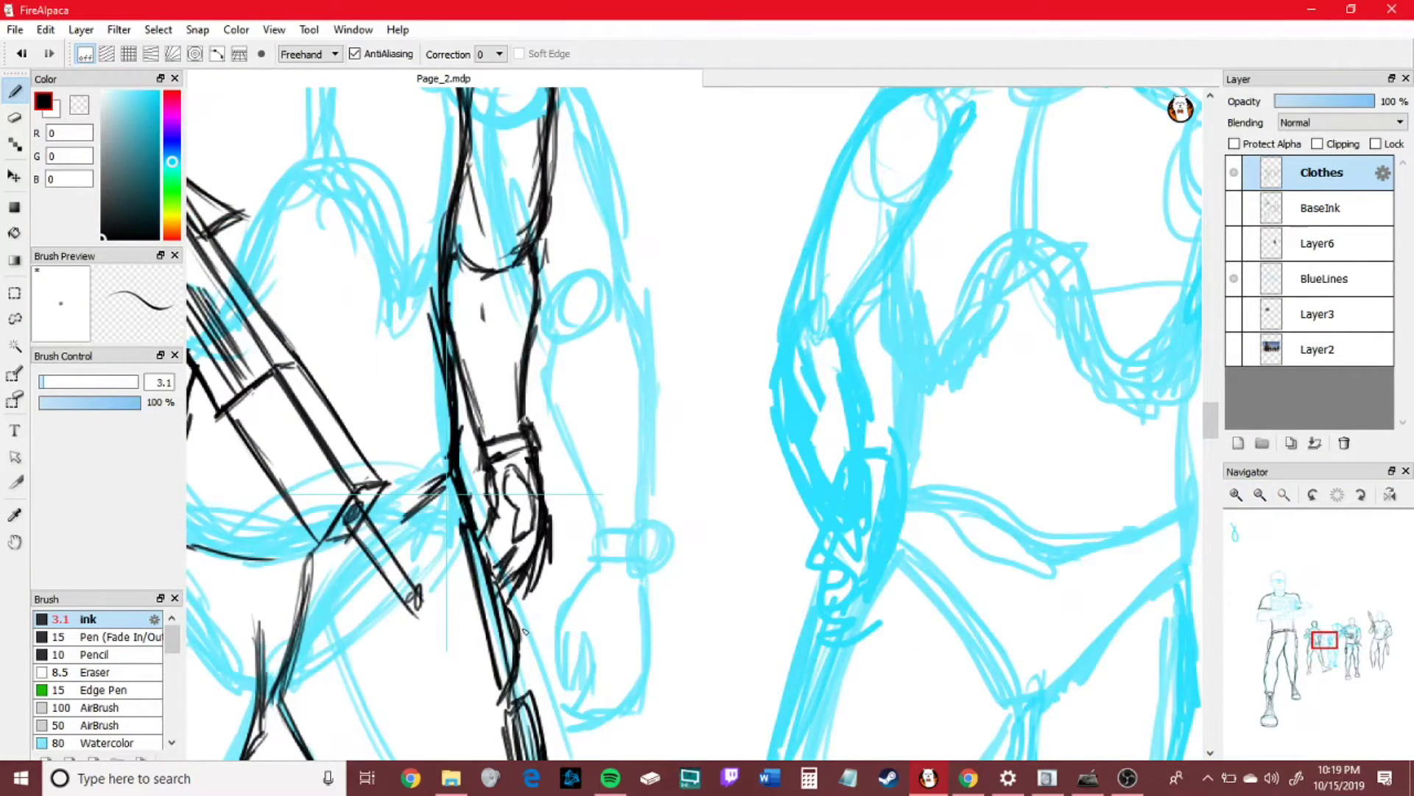
- Erase the lines inside the hand and ink short curved knuckle lines in their place
key("e")
mouse_move(510, 468)
left_mouse_down()
mouse_move(524, 582)
mouse_move(550, 549)
mouse_move(505, 598)
left_mouse_up()
key("b")
mouse_move(495, 529)
left_mouse_down()
mouse_move(489, 475)
mouse_move(531, 499)
left_mouse_up()
left_click_drag(507, 503, 530, 498)
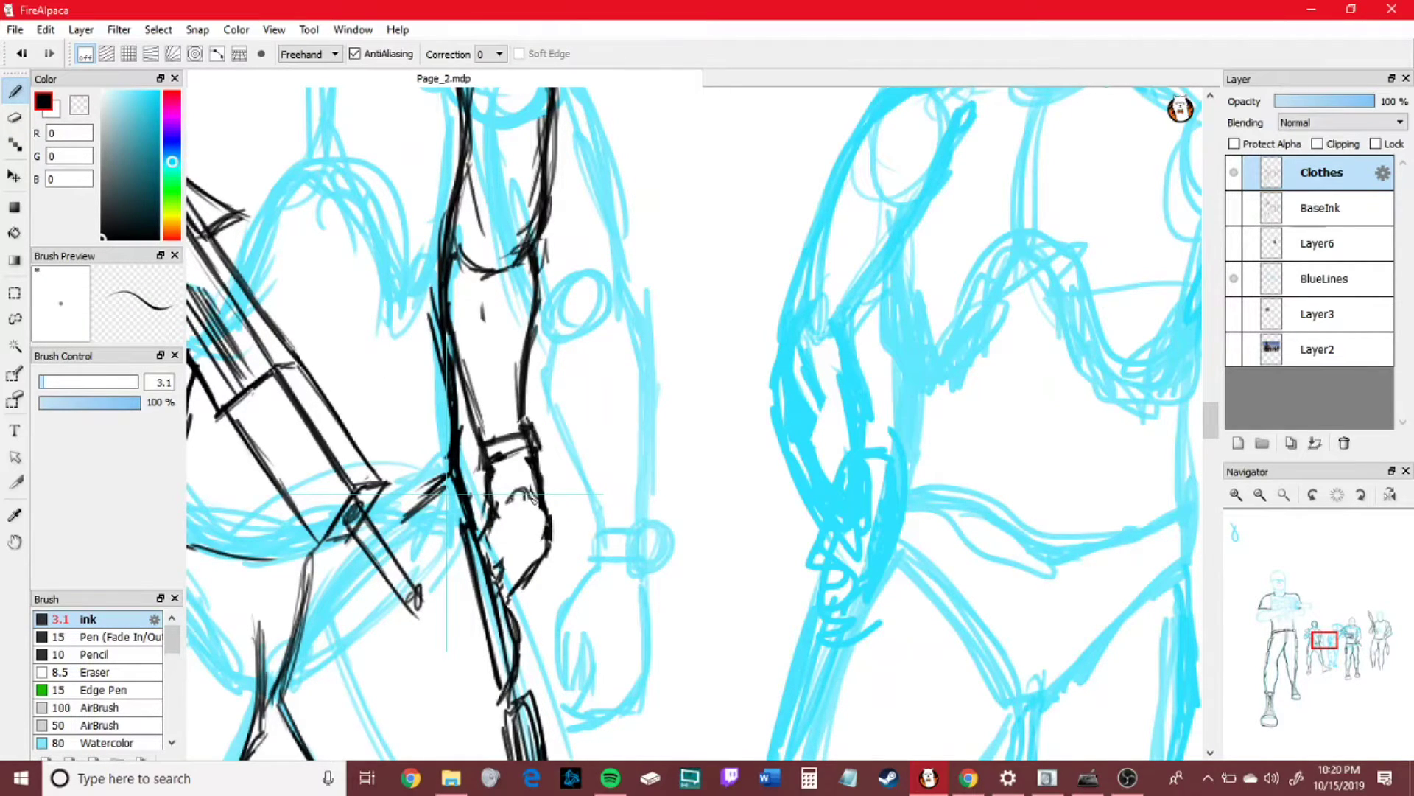
double_click(1259, 497)
left_click(1234, 502)
left_click(1236, 496)
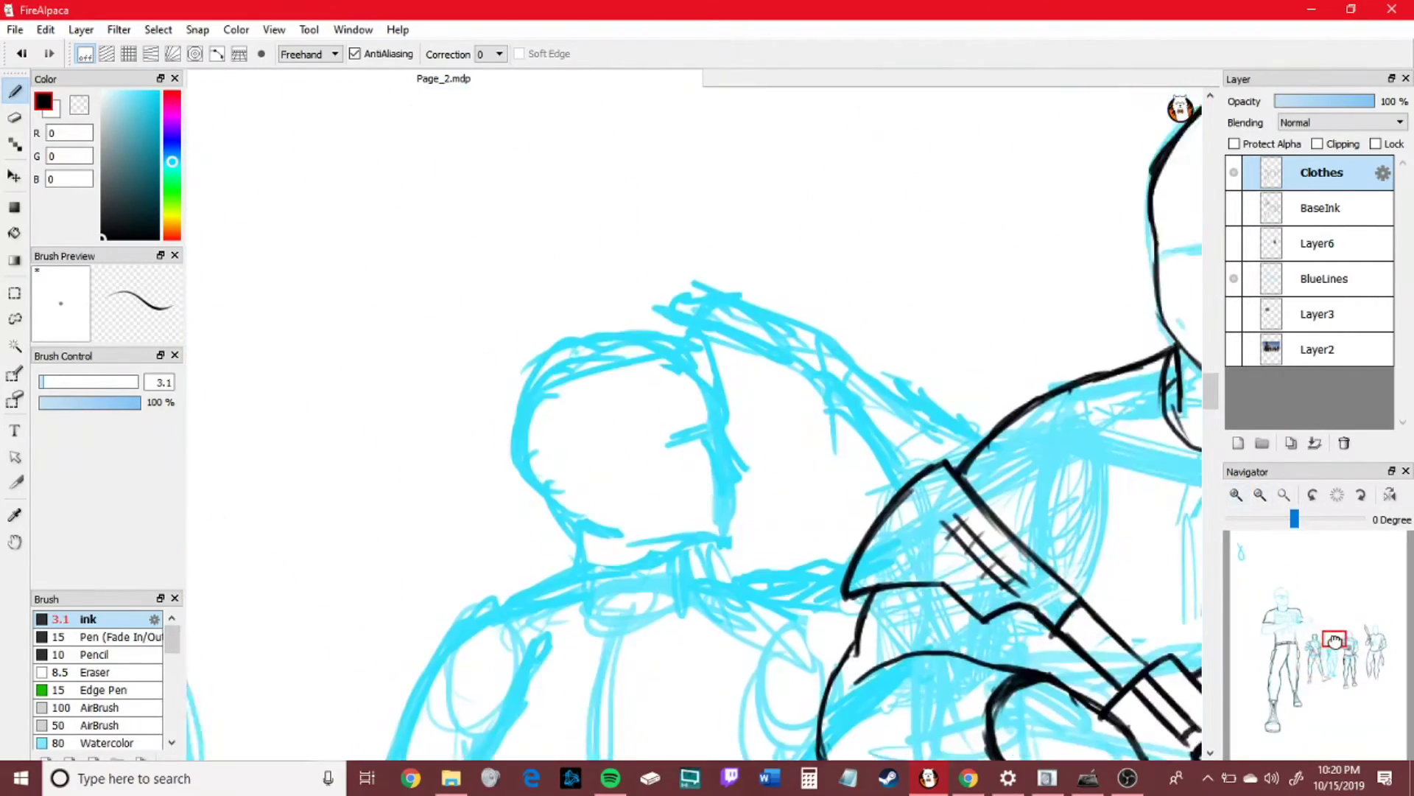
- Show the BaseInk layer and ink the skull, shoulder and bent arm of the soldier with one arm behind his head
mouse_move(484, 401)
left_mouse_down()
mouse_move(612, 331)
mouse_move(616, 287)
mouse_move(569, 242)
mouse_move(578, 122)
mouse_move(642, 94)
mouse_move(736, 118)
mouse_move(760, 178)
left_mouse_up()
mouse_move(619, 337)
left_mouse_down()
mouse_move(479, 394)
mouse_move(452, 466)
left_mouse_up()
left_click(1233, 208)
left_click_drag(473, 408, 430, 492)
left_click_drag(457, 442, 412, 569)
left_click_drag(508, 554, 461, 608)
mouse_move(417, 551)
left_mouse_down()
mouse_move(391, 609)
mouse_move(418, 758)
left_mouse_up()
left_click_drag(457, 603, 467, 746)
- Ink the profile face with its brow, nose and mouth, comparing it with and without the BaseInk layer
left_click_drag(679, 292, 702, 337)
mouse_move(748, 291)
left_mouse_down()
mouse_move(719, 333)
mouse_move(739, 303)
left_mouse_up()
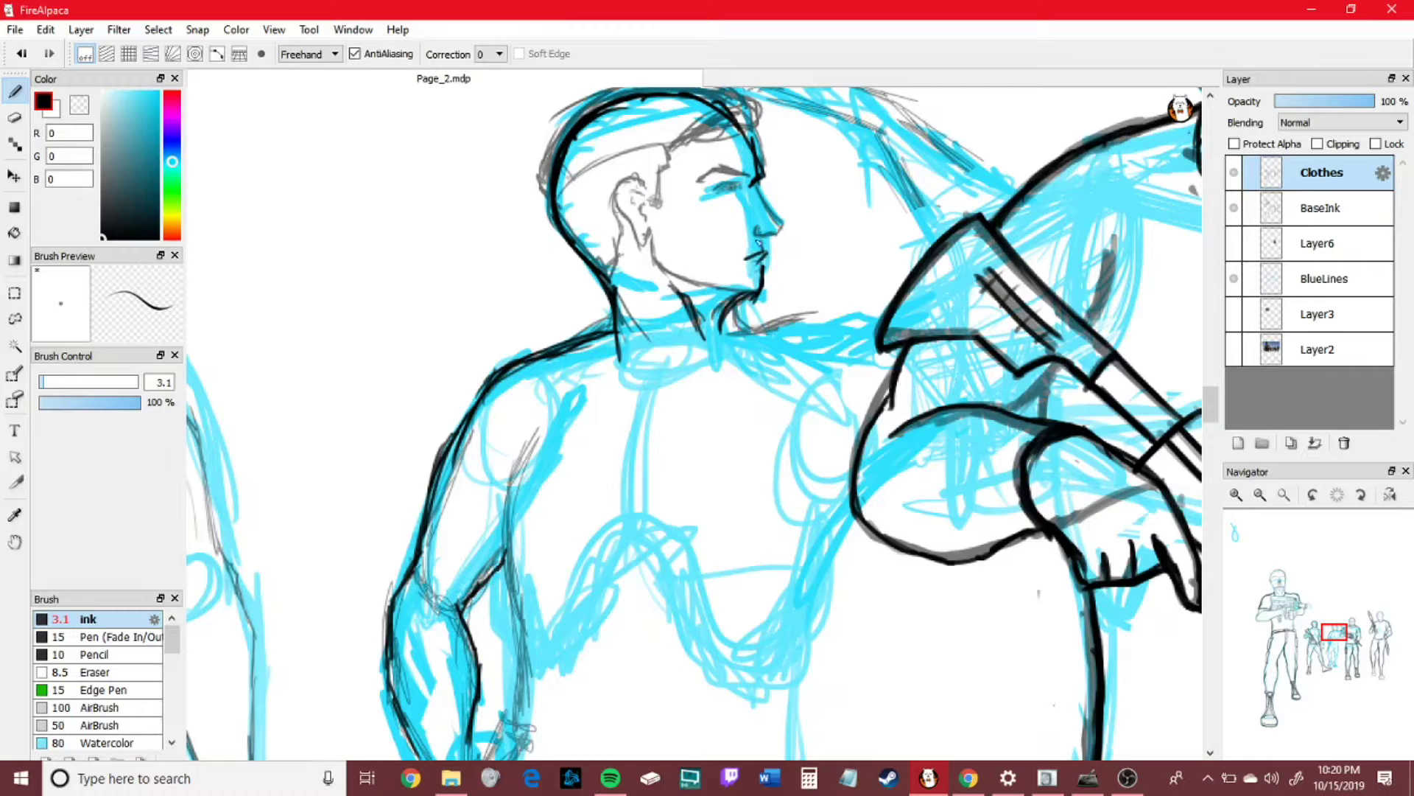
left_click_drag(761, 182, 780, 222)
left_click(1235, 209)
left_click(1235, 209)
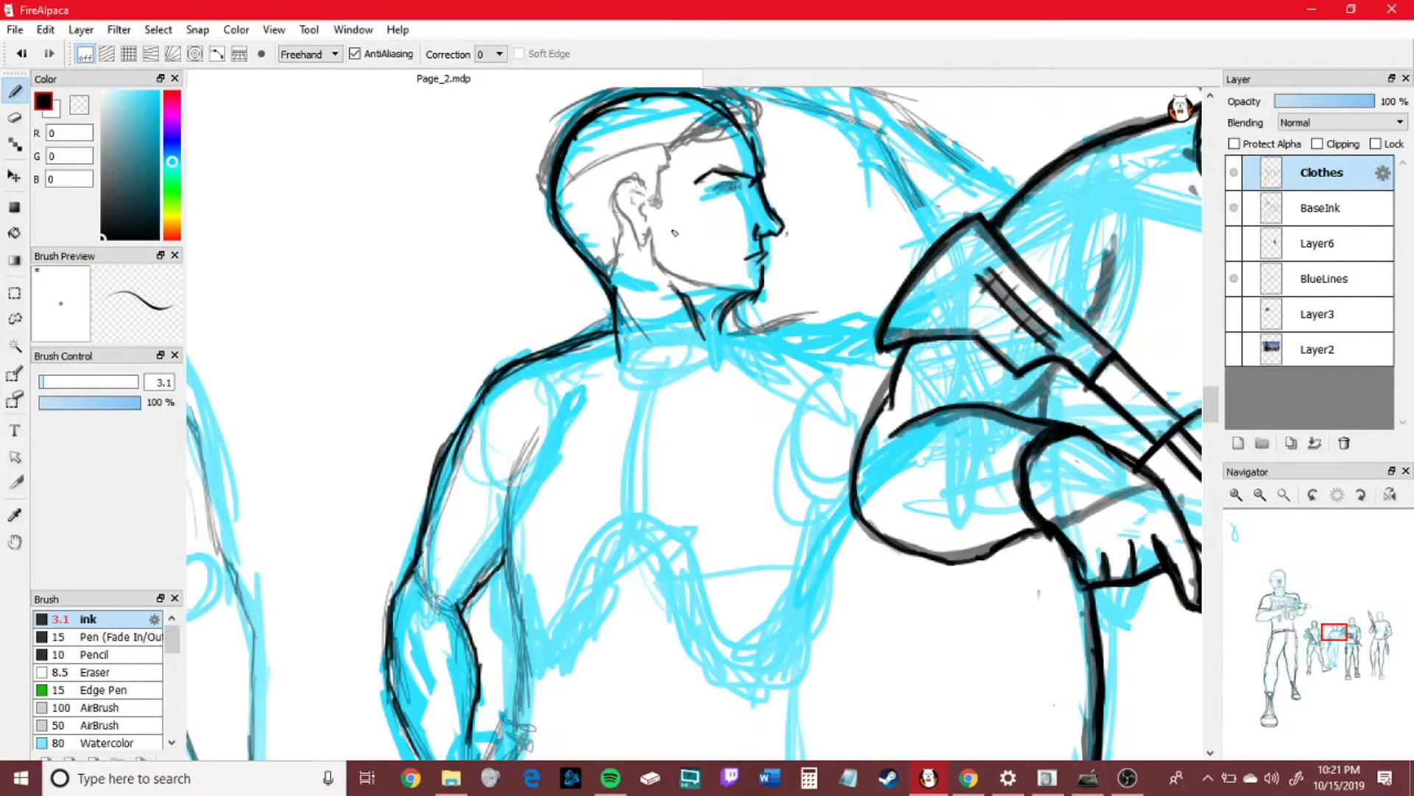
- Ink the ear and the jaw corner below it on the profile head
left_click_drag(640, 191, 646, 239)
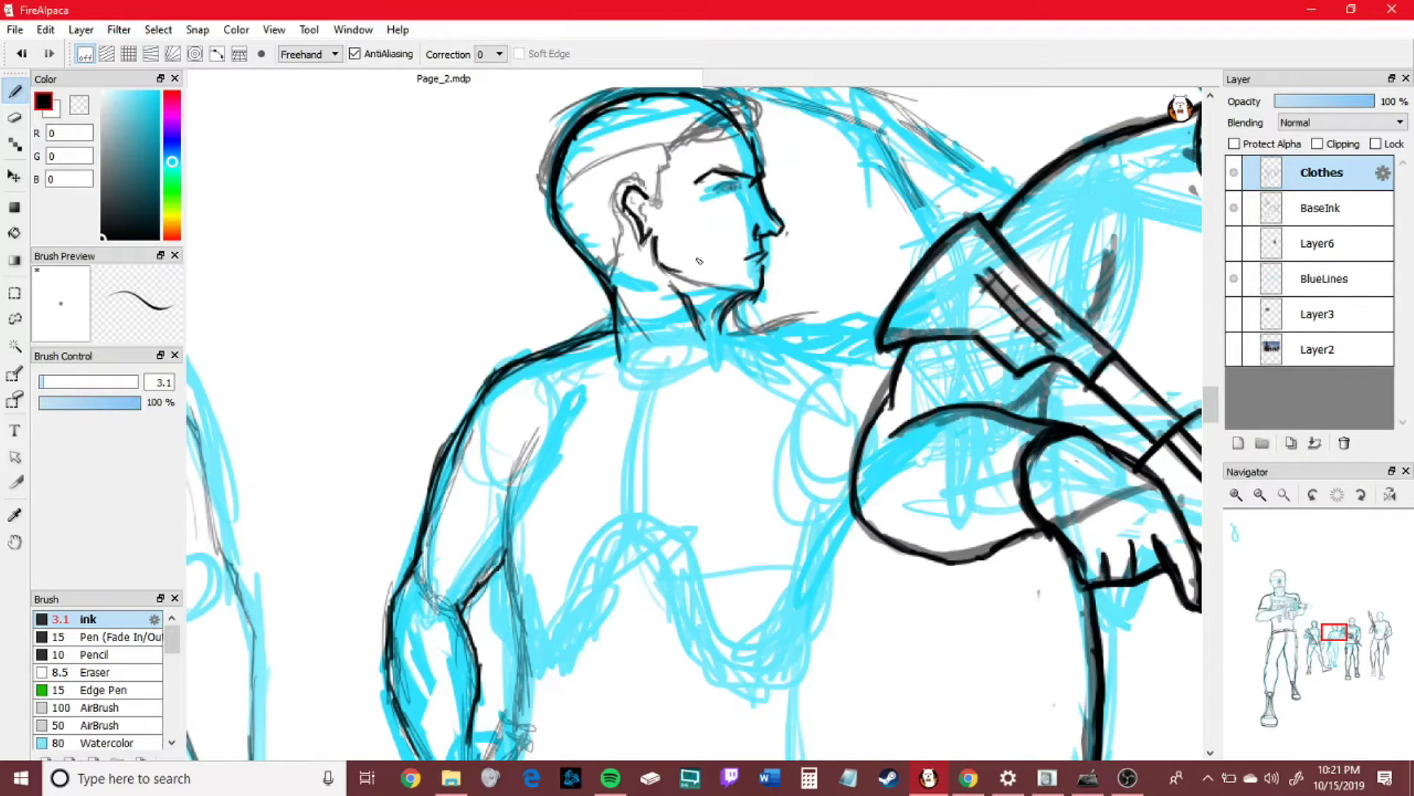
left_click(1233, 208)
left_click(1232, 208)
- Ink the hairline and back of the hair, and the far shoulder line beside the neck
left_click_drag(570, 189, 667, 147)
left_click(1232, 208)
left_click(1232, 208)
left_click_drag(573, 125, 538, 193)
left_click_drag(742, 308, 829, 313)
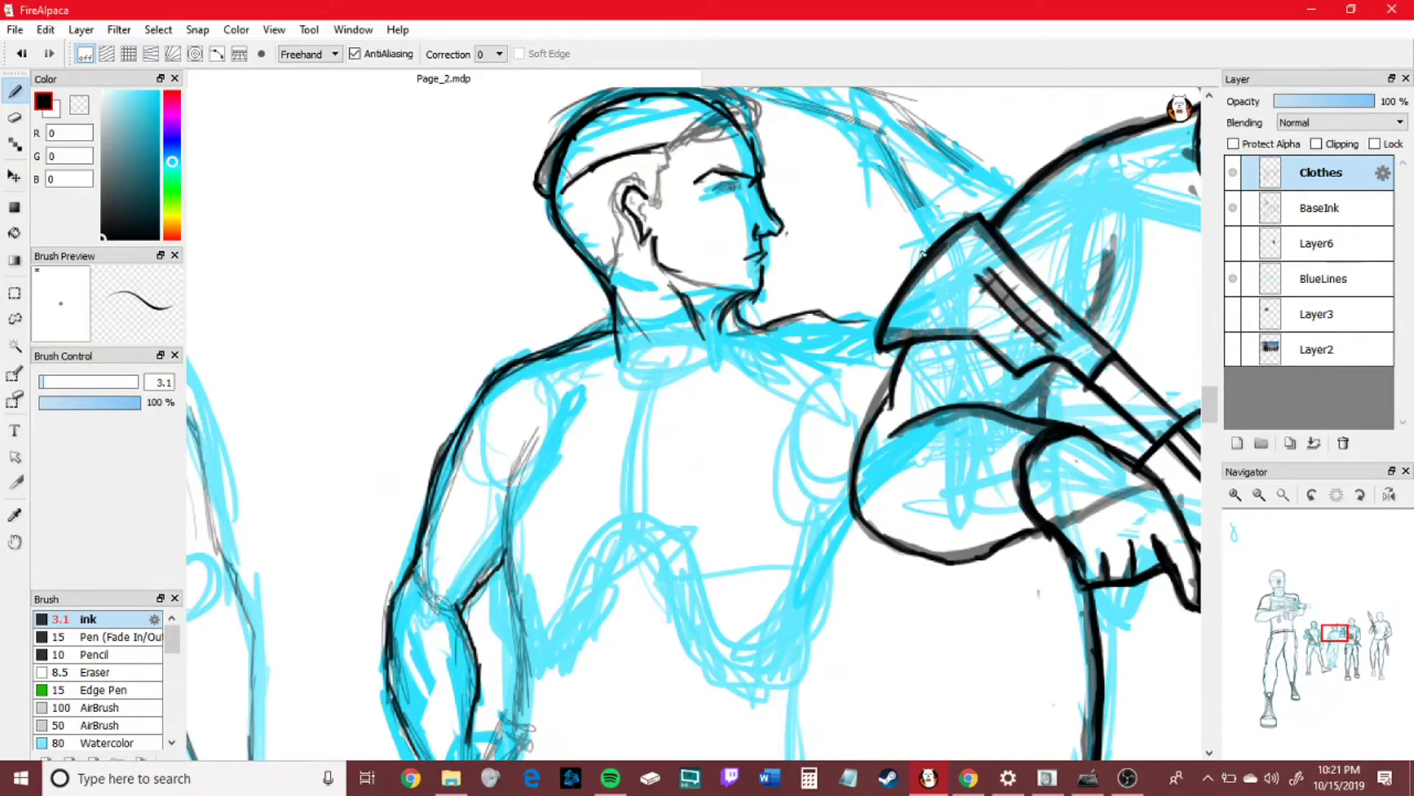
- Ink the raised hand and bent arm behind the soldier's head down to the neighbour's rifle stock
left_click_drag(1335, 646, 1337, 639)
left_click_drag(633, 227, 777, 309)
mouse_move(634, 228)
left_mouse_down()
mouse_move(692, 242)
mouse_move(675, 266)
left_mouse_up()
left_click_drag(697, 247, 781, 279)
left_click_drag(782, 277, 903, 370)
left_click_drag(770, 309, 822, 400)
left_click_drag(791, 338, 827, 417)
left_click_drag(867, 333, 900, 372)
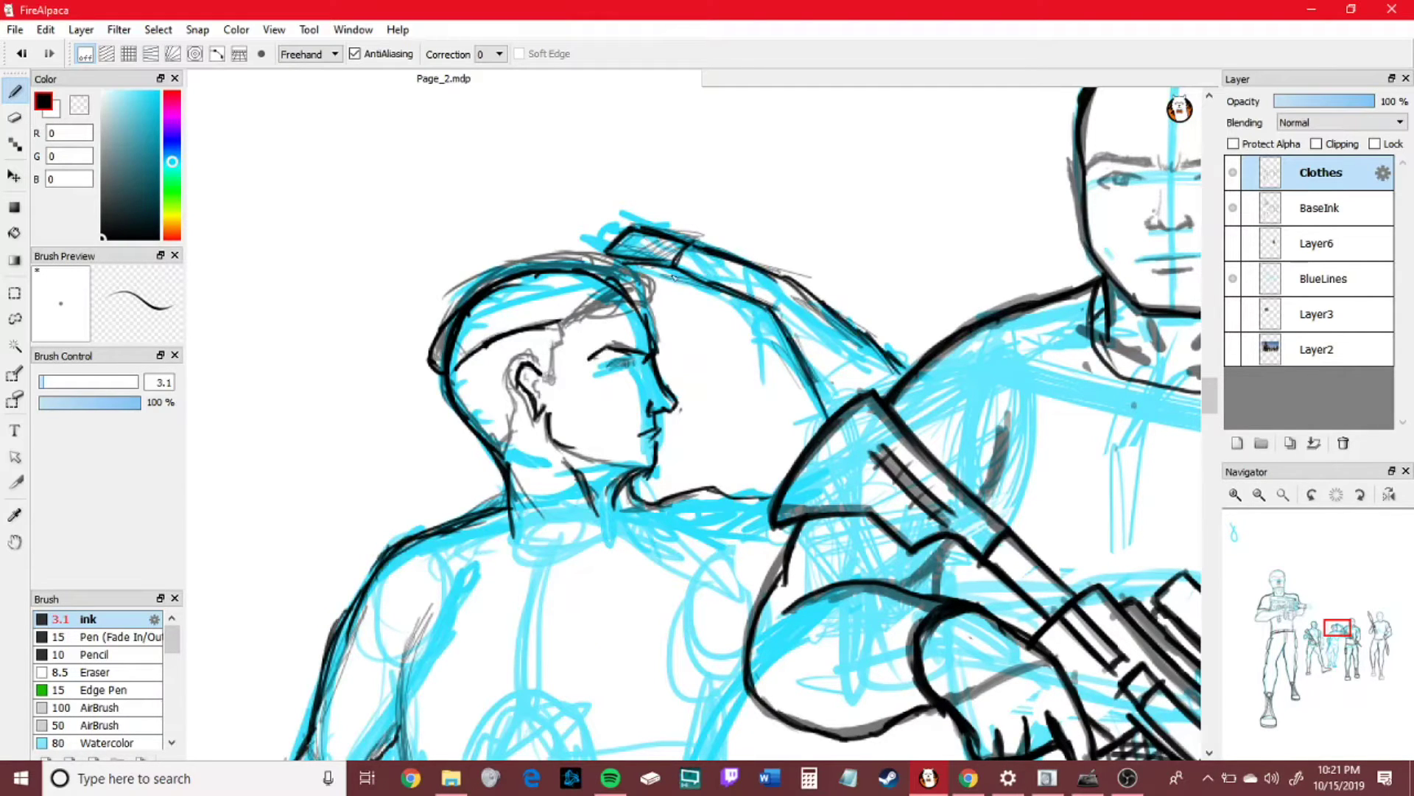
left_click_drag(639, 274, 782, 336)
- Ink the side contours of the soldier's torso down to the waist
mouse_move(737, 663)
left_mouse_down()
mouse_move(695, 449)
mouse_move(809, 276)
left_mouse_up()
mouse_move(762, 443)
left_mouse_down()
mouse_move(818, 299)
mouse_move(762, 593)
left_mouse_up()
left_click_drag(503, 219, 488, 520)
mouse_move(578, 124)
left_mouse_down()
mouse_move(606, 165)
mouse_move(674, 156)
mouse_move(713, 117)
mouse_move(580, 121)
left_mouse_up()
- Ink the lowered hand at the soldier's hip with its gripping fingers
left_click_drag(381, 536, 413, 588)
left_click_drag(436, 515, 432, 553)
left_click_drag(355, 436, 400, 634)
left_click_drag(445, 545, 400, 636)
left_click_drag(440, 549, 469, 595)
left_click_drag(396, 636, 446, 666)
left_click_drag(467, 592, 434, 666)
left_click_drag(465, 597, 453, 634)
left_click_drag(444, 545, 398, 648)
- Ink the handle and the first edges of the long blade held in the lowered hand
left_click_drag(1288, 569, 1286, 561)
mouse_move(483, 380)
left_mouse_down()
mouse_move(504, 336)
mouse_move(536, 344)
left_mouse_up()
left_click_drag(537, 346, 497, 402)
left_click_drag(442, 478, 390, 615)
left_click_drag(407, 563, 339, 728)
- Ink the long blade down to its pointed tip and darken its edges beside the thigh
left_click_drag(1334, 644, 1331, 655)
left_click_drag(507, 285, 475, 383)
left_click_drag(495, 310, 442, 458)
left_click_drag(449, 473, 507, 328)
left_click_drag(463, 411, 436, 478)
left_click_drag(442, 483, 534, 277)
left_click_drag(499, 359, 558, 210)
left_click_drag(531, 292, 558, 224)
left_click_drag(614, 94, 532, 282)
left_click_drag(591, 130, 539, 262)
left_click_drag(566, 112, 436, 446)
left_click_drag(494, 305, 424, 512)
left_click_drag(532, 259, 421, 516)
mouse_move(589, 155)
left_mouse_down()
mouse_move(545, 360)
mouse_move(543, 332)
left_mouse_up()
- Ink the inner thigh, knee and shin contours of the leg beside the blade
mouse_move(655, 366)
left_mouse_down()
mouse_move(711, 315)
mouse_move(790, 171)
left_mouse_up()
mouse_move(552, 326)
left_mouse_down()
mouse_move(533, 464)
mouse_move(591, 628)
left_mouse_up()
mouse_move(674, 513)
left_mouse_down()
mouse_move(674, 652)
mouse_move(680, 442)
left_mouse_up()
mouse_move(679, 442)
left_mouse_down()
mouse_move(660, 361)
mouse_move(670, 595)
mouse_move(696, 735)
left_mouse_up()
left_click_drag(577, 584, 618, 708)
left_click_drag(587, 623, 611, 741)
left_click_drag(532, 372, 559, 516)
left_click_drag(554, 291, 527, 372)
mouse_move(563, 261)
left_mouse_down()
mouse_move(535, 349)
mouse_move(575, 564)
left_mouse_up()
- Ink the boot and thick sole on the leg beside the blade
left_click(1259, 494)
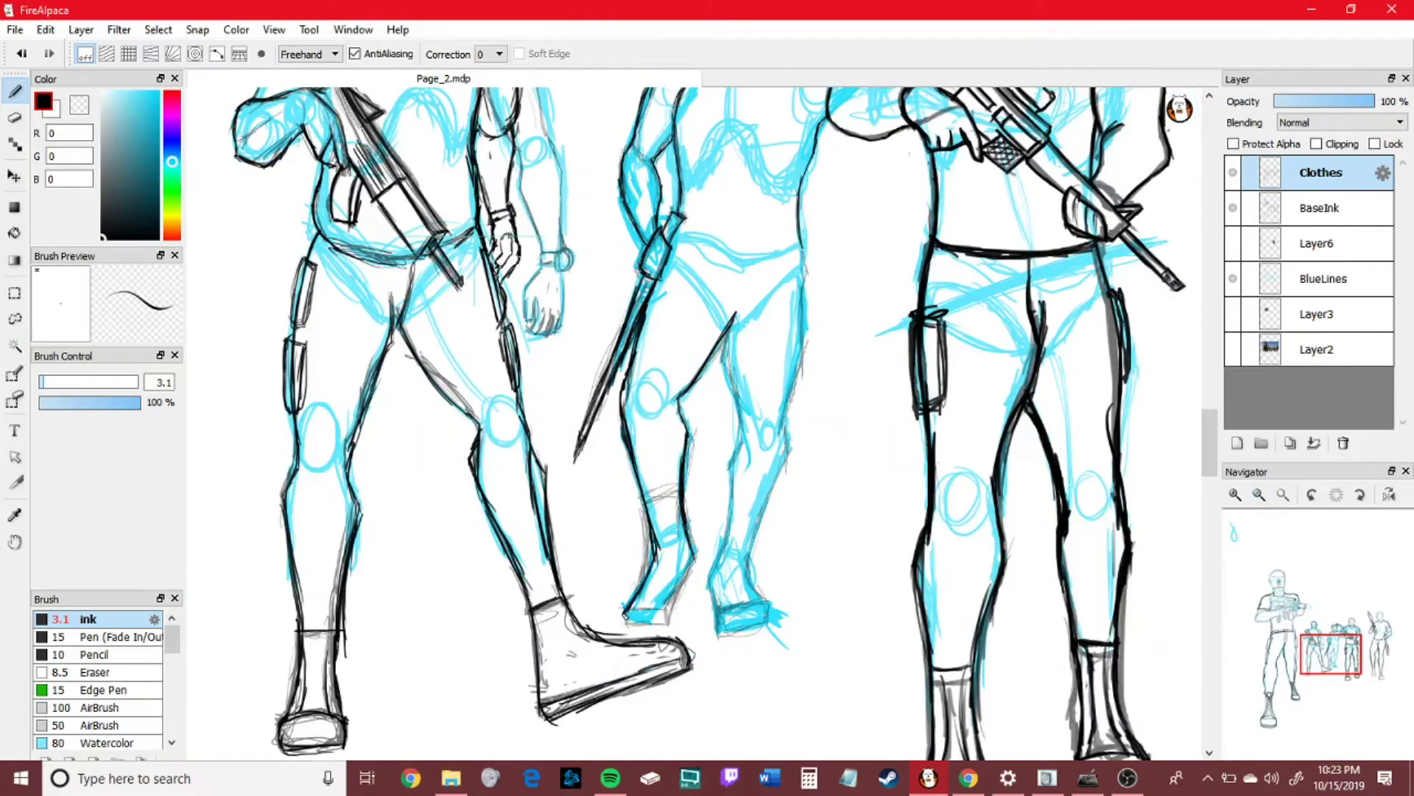
mouse_move(697, 556)
left_mouse_down()
mouse_move(672, 619)
mouse_move(625, 612)
left_mouse_up()
left_click_drag(623, 614, 626, 638)
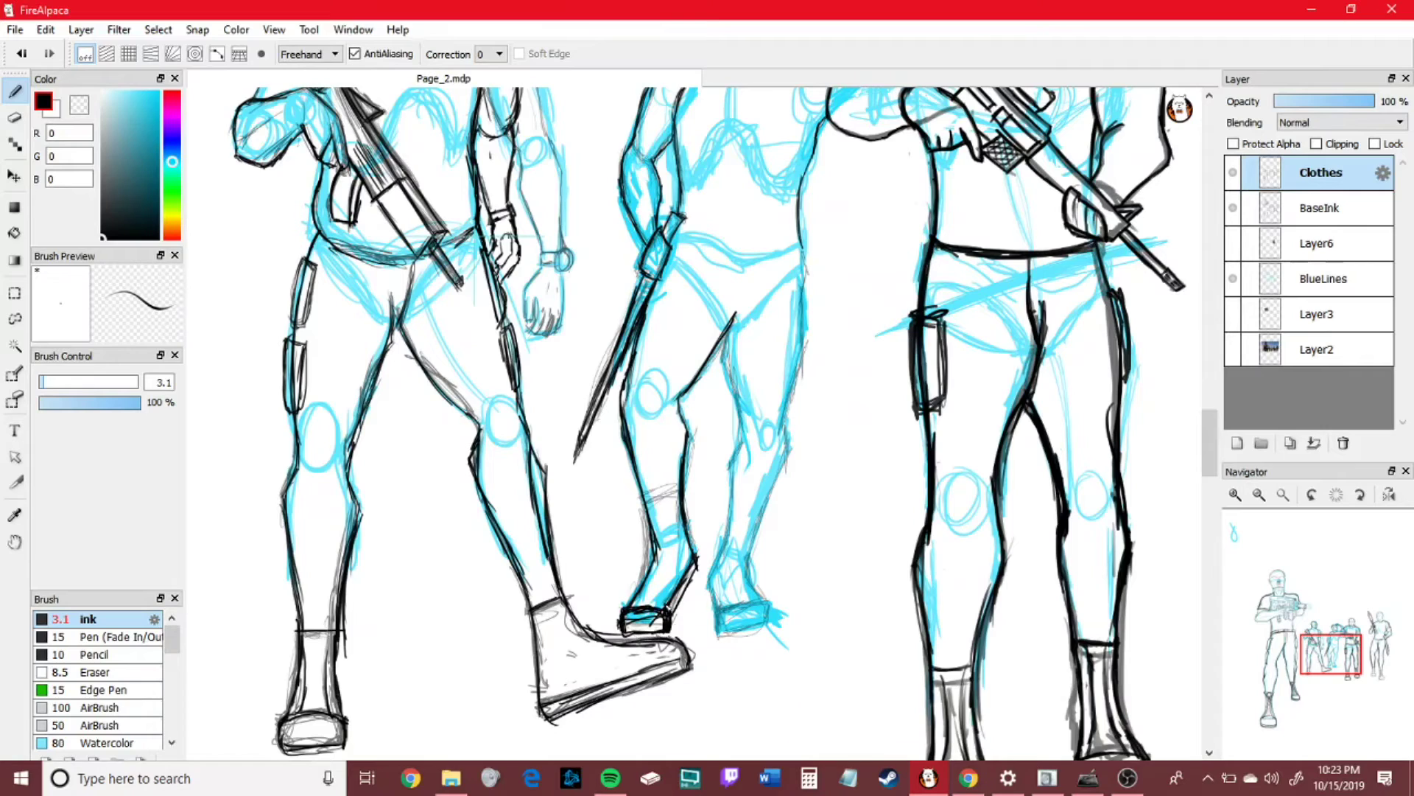
left_click_drag(678, 626, 696, 571)
- Ink the soldier's other leg and boot, and reinforce the back edge of the first boot
left_click_drag(735, 320, 735, 508)
mouse_move(719, 634)
left_mouse_down()
mouse_move(770, 626)
mouse_move(807, 335)
left_mouse_up()
mouse_move(801, 246)
left_mouse_down()
mouse_move(803, 361)
mouse_move(754, 564)
mouse_move(674, 611)
mouse_move(697, 572)
mouse_move(672, 613)
left_mouse_up()
left_click(15, 118)
left_click(15, 92)
left_click_drag(697, 567, 668, 631)
left_click_drag(683, 479, 701, 553)
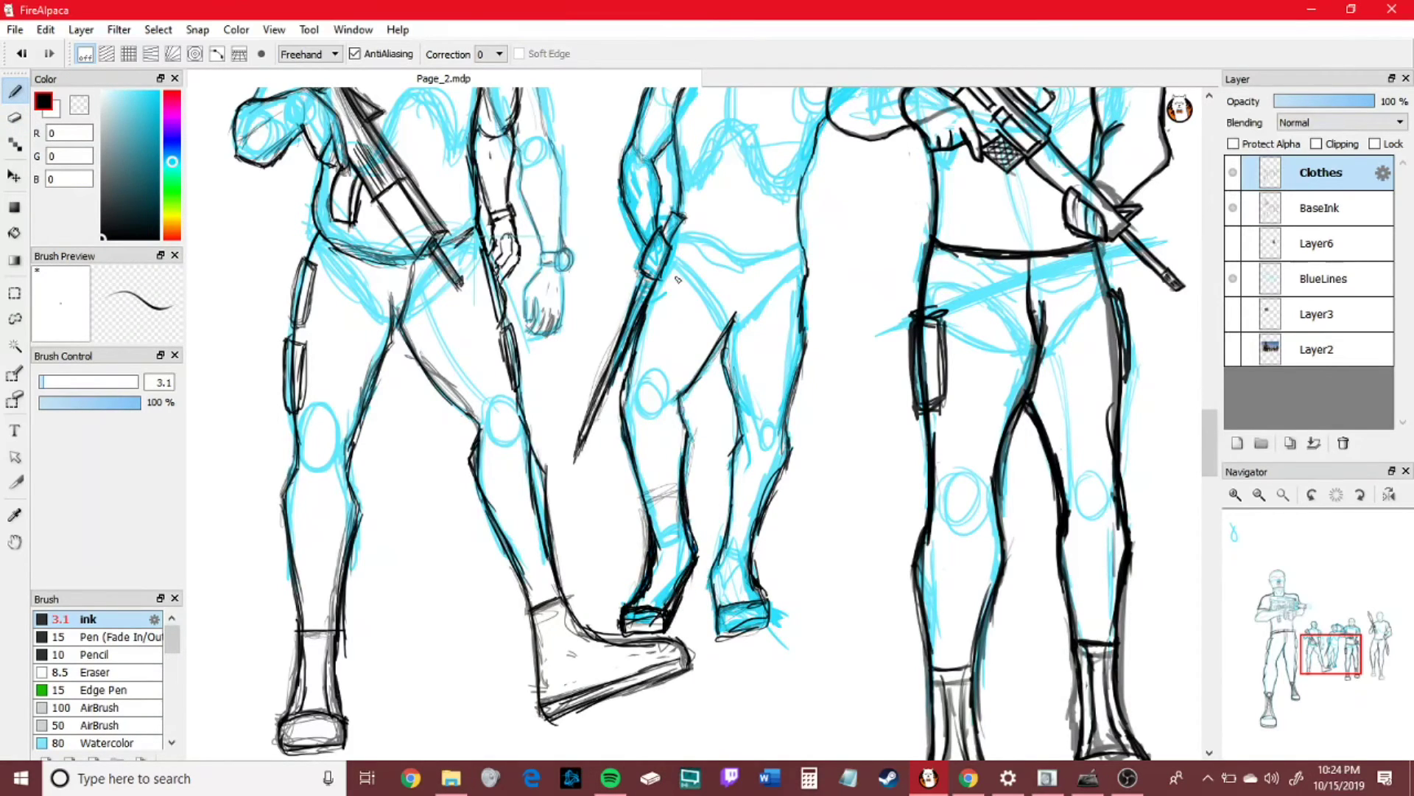
- Hide the BaseInk layer and ink the top edges and front panels of both boots
key("e")
left_click(1232, 210)
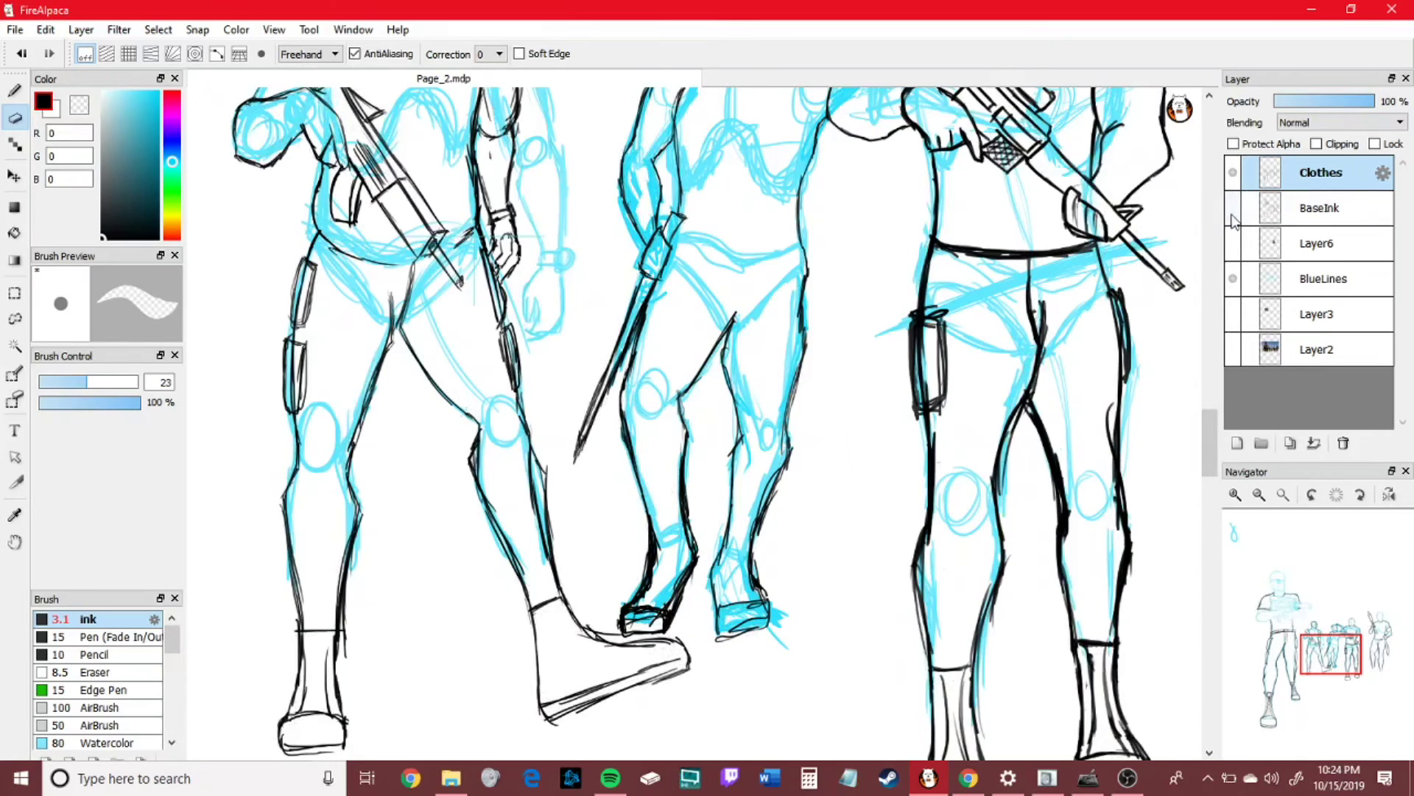
key("b")
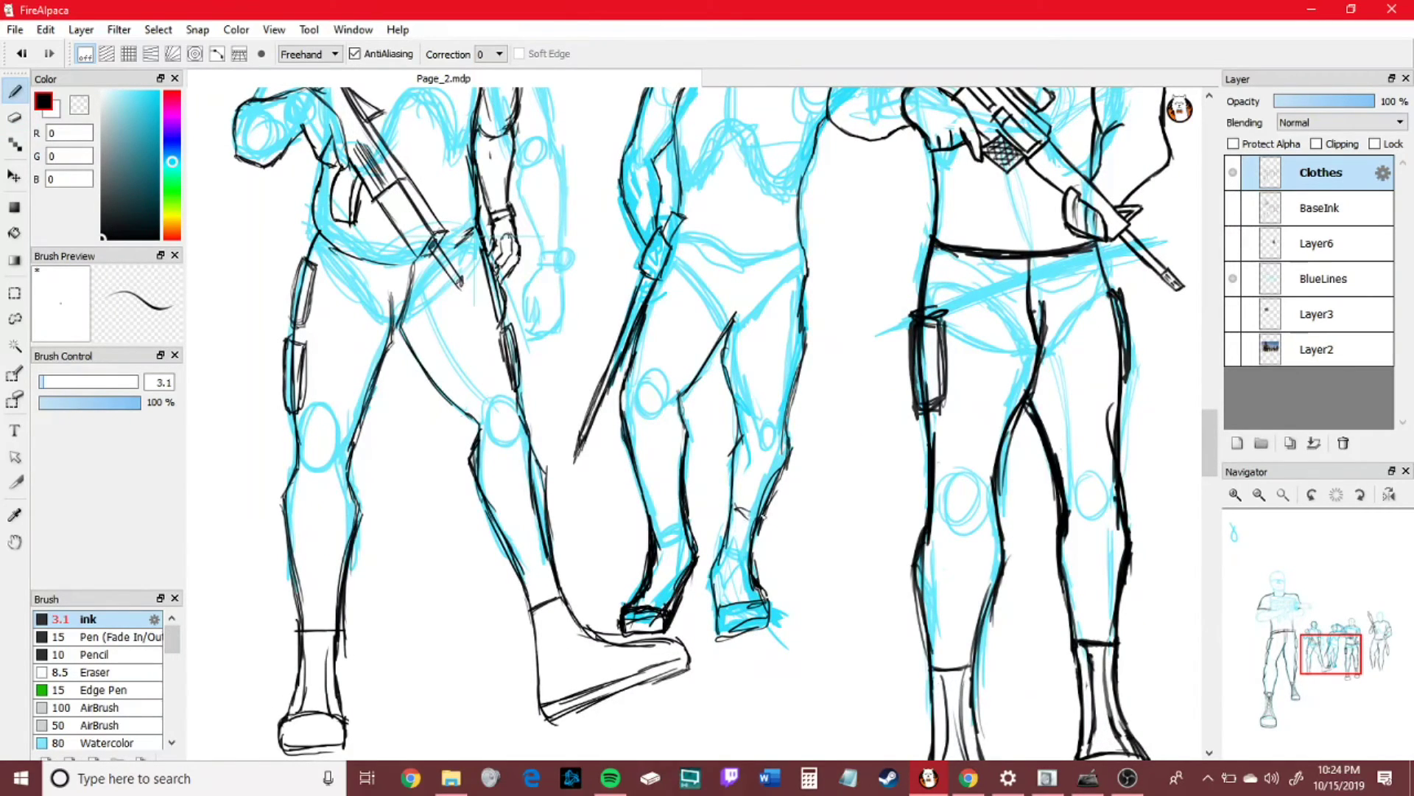
mouse_move(657, 594)
left_mouse_down()
mouse_move(672, 495)
mouse_move(660, 495)
left_mouse_up()
left_click_drag(747, 513, 731, 561)
mouse_move(751, 514)
left_mouse_down()
mouse_move(727, 599)
mouse_move(722, 569)
left_mouse_up()
left_click_drag(745, 561, 724, 603)
left_click_drag(750, 530, 743, 566)
left_click_drag(748, 431, 735, 480)
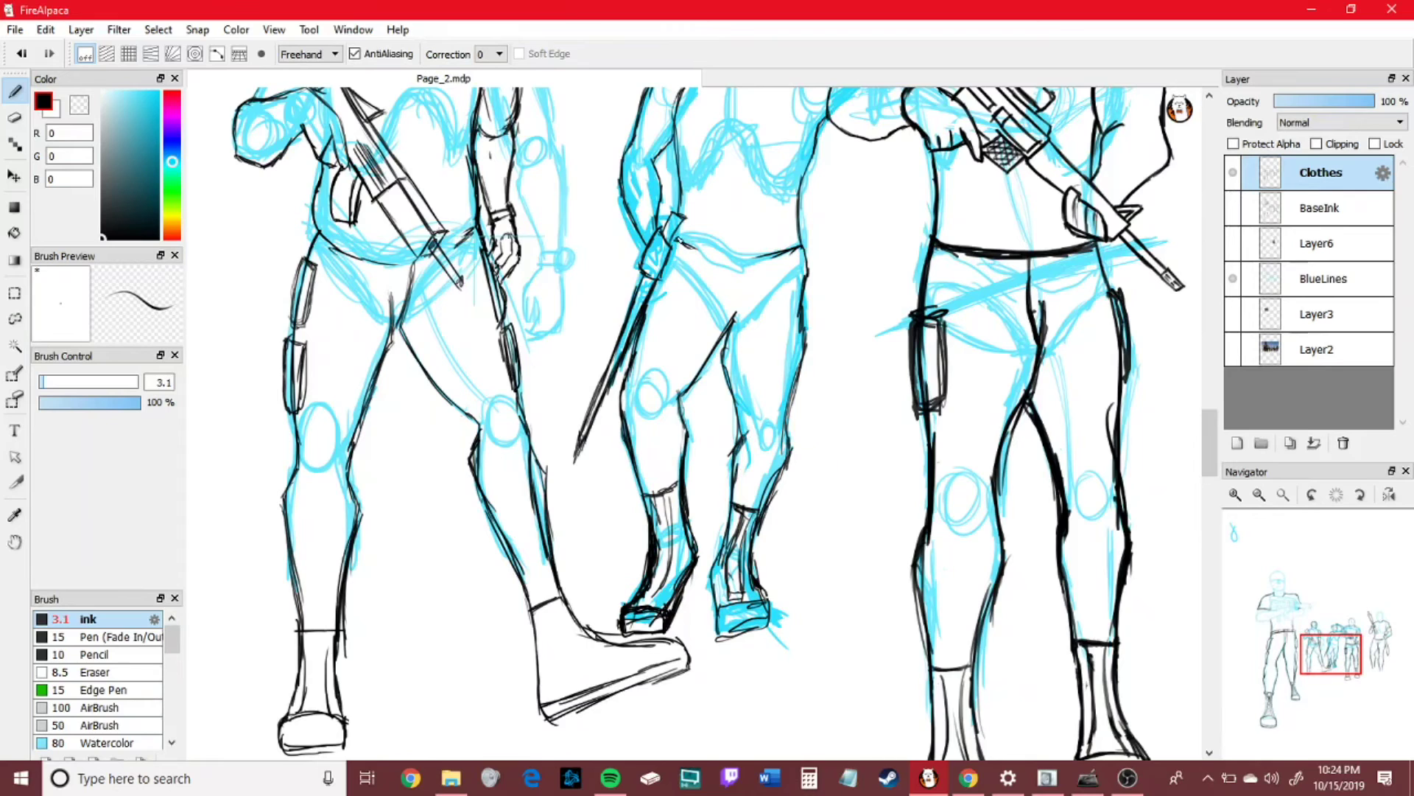
- Hide the BlueLines layer to view only the inked clothing on the full page
left_click(1262, 495)
left_click(1262, 495)
left_click(1262, 495)
left_click(1233, 279)
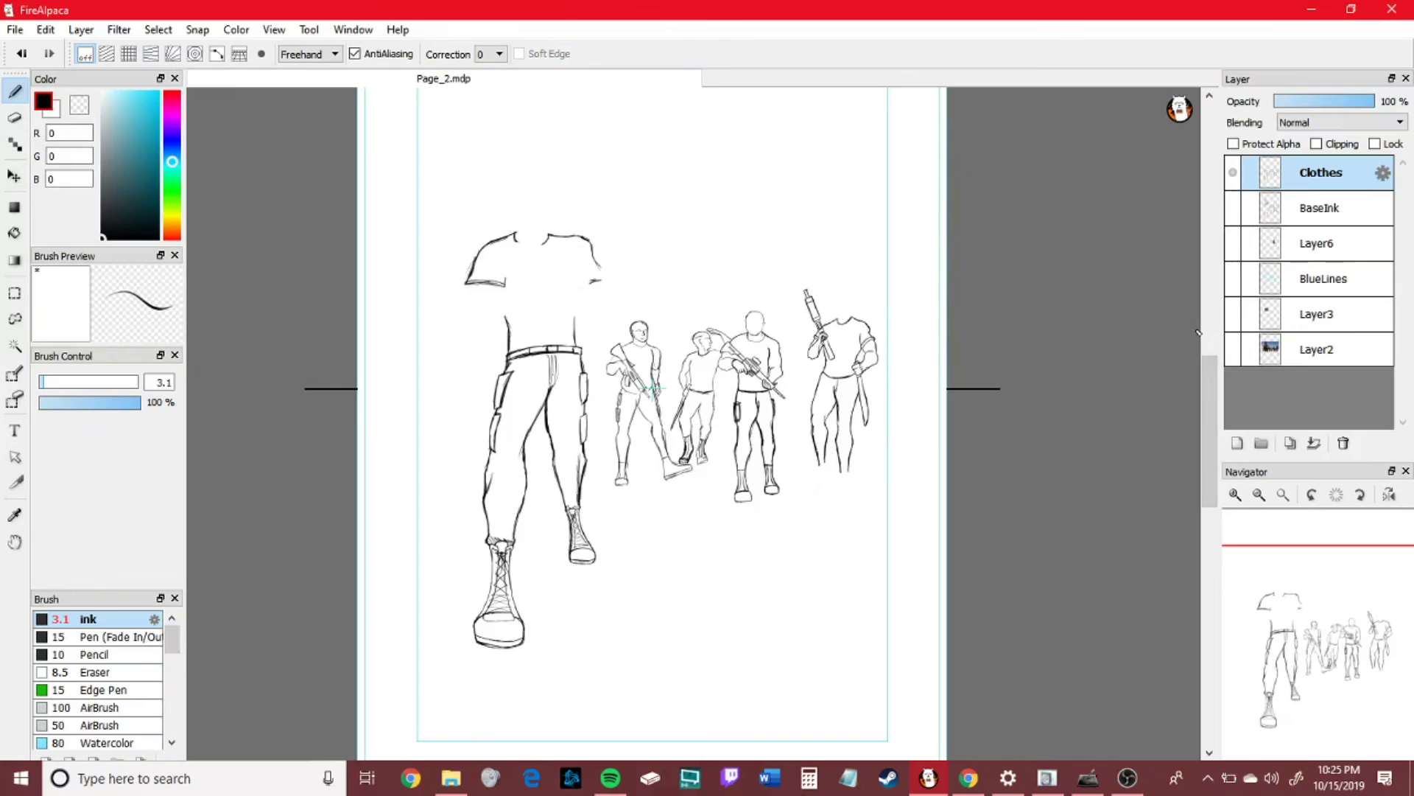
left_click_drag(468, 144, 579, 115)
left_click_drag(496, 133, 474, 203)
key("ctrl+z")
key("ctrl+z")
- Set the ink brush size to about 23 and handwrite "Thanks" above the figures
left_click_drag(58, 380, 85, 382)
left_click_drag(449, 155, 542, 121)
left_click_drag(482, 131, 458, 221)
left_click_drag(533, 135, 534, 183)
left_click_drag(565, 178, 604, 189)
left_click_drag(652, 156, 628, 201)
left_click_drag(690, 150, 652, 201)
left_click_drag(700, 174, 689, 199)
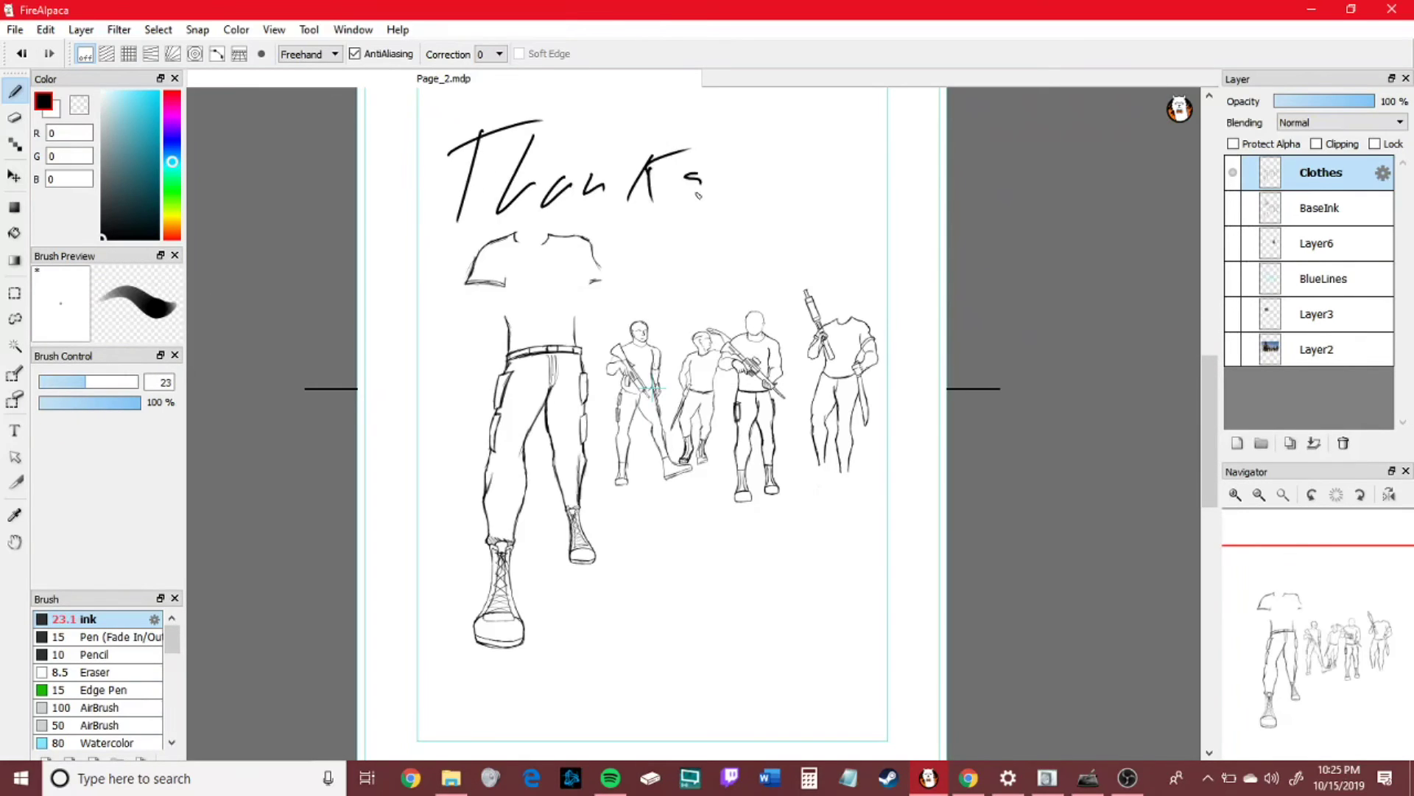
- Handwrite the rest of the thank-you message beside "Thanks" and below the small soldiers
left_click_drag(812, 140, 851, 164)
left_click_drag(864, 135, 786, 221)
left_click_drag(561, 622, 528, 721)
left_click_drag(533, 629, 635, 601)
left_click_drag(659, 674, 651, 699)
left_click_drag(683, 657, 670, 701)
left_click_drag(730, 675, 718, 700)
mouse_move(772, 655)
left_mouse_down()
mouse_move(747, 701)
mouse_move(759, 697)
left_mouse_up()
left_click_drag(838, 664, 806, 720)
left_click_drag(863, 628, 857, 670)
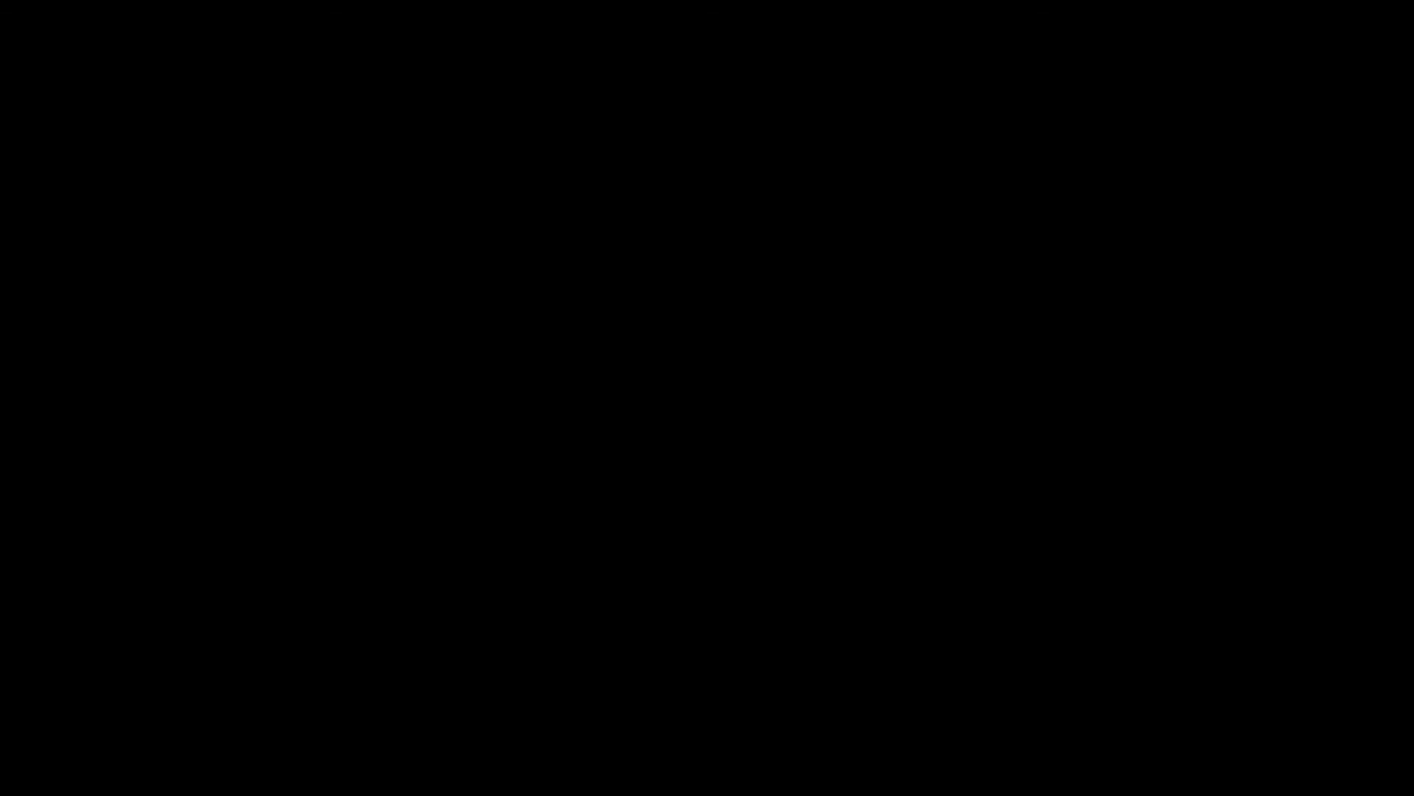